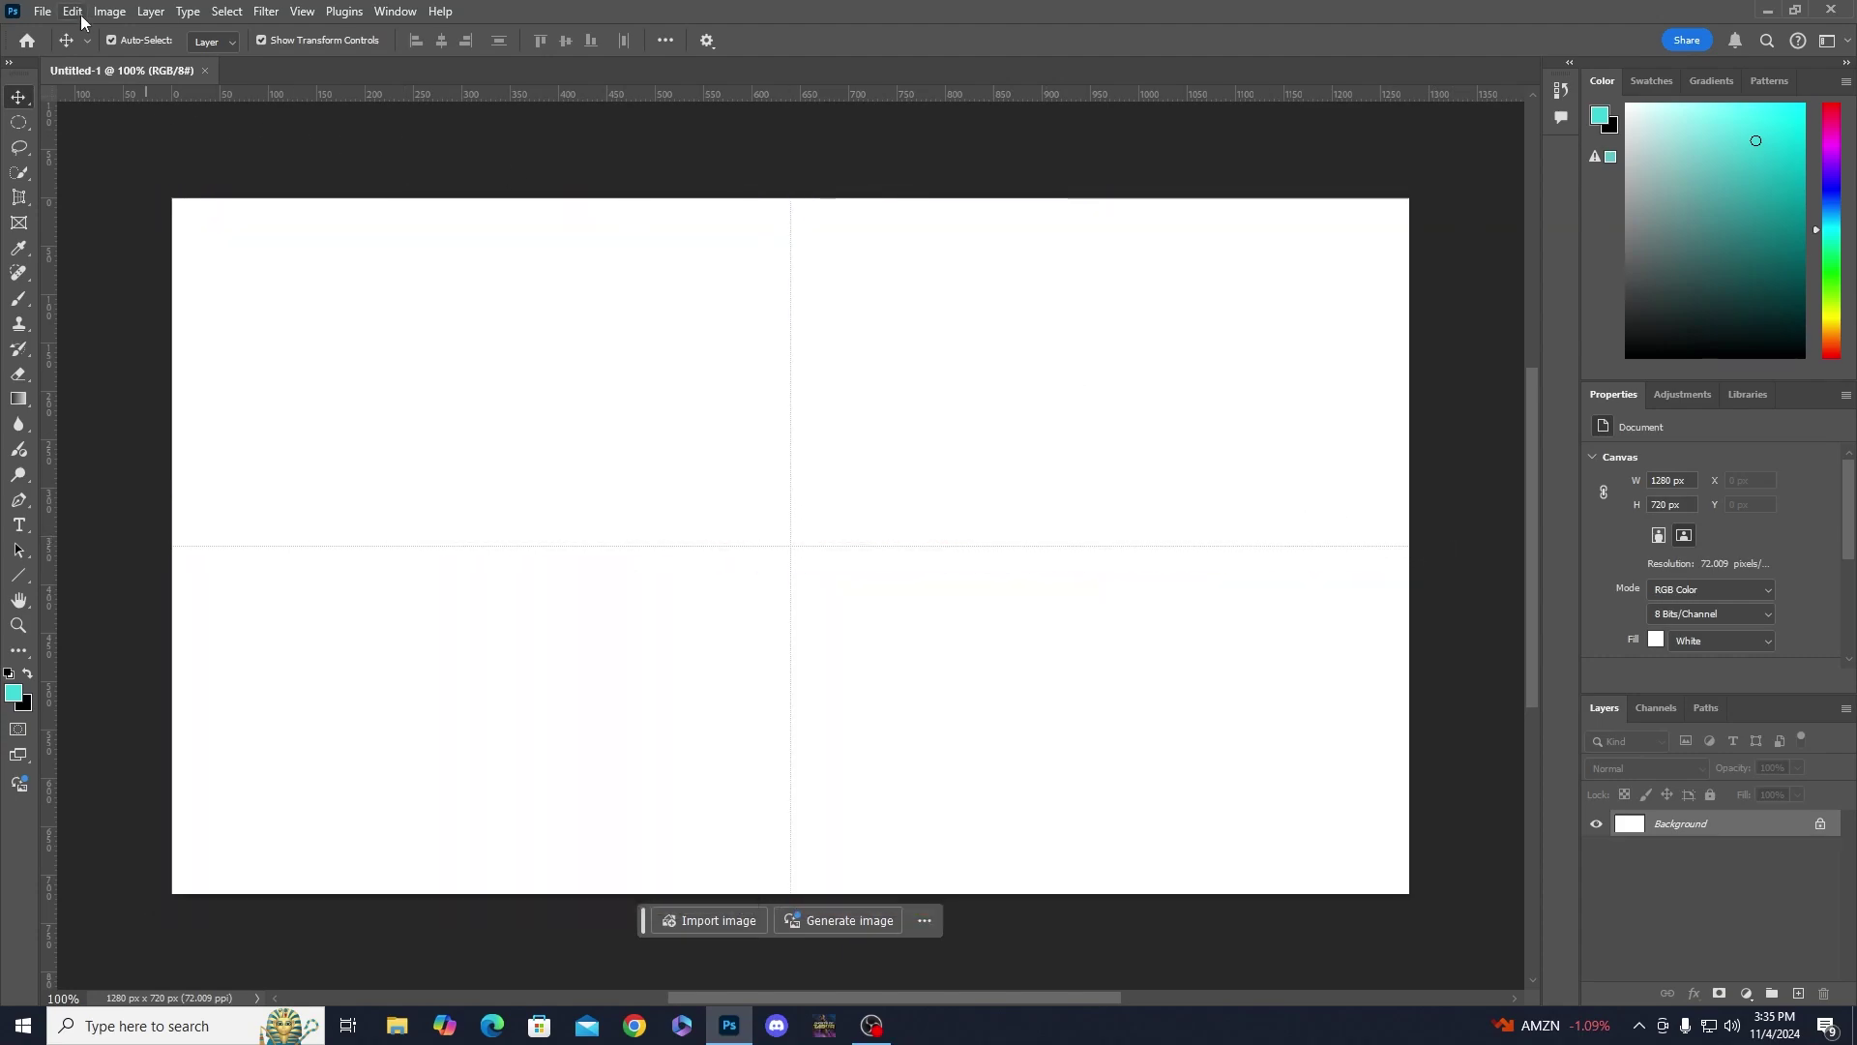
click(42, 12)
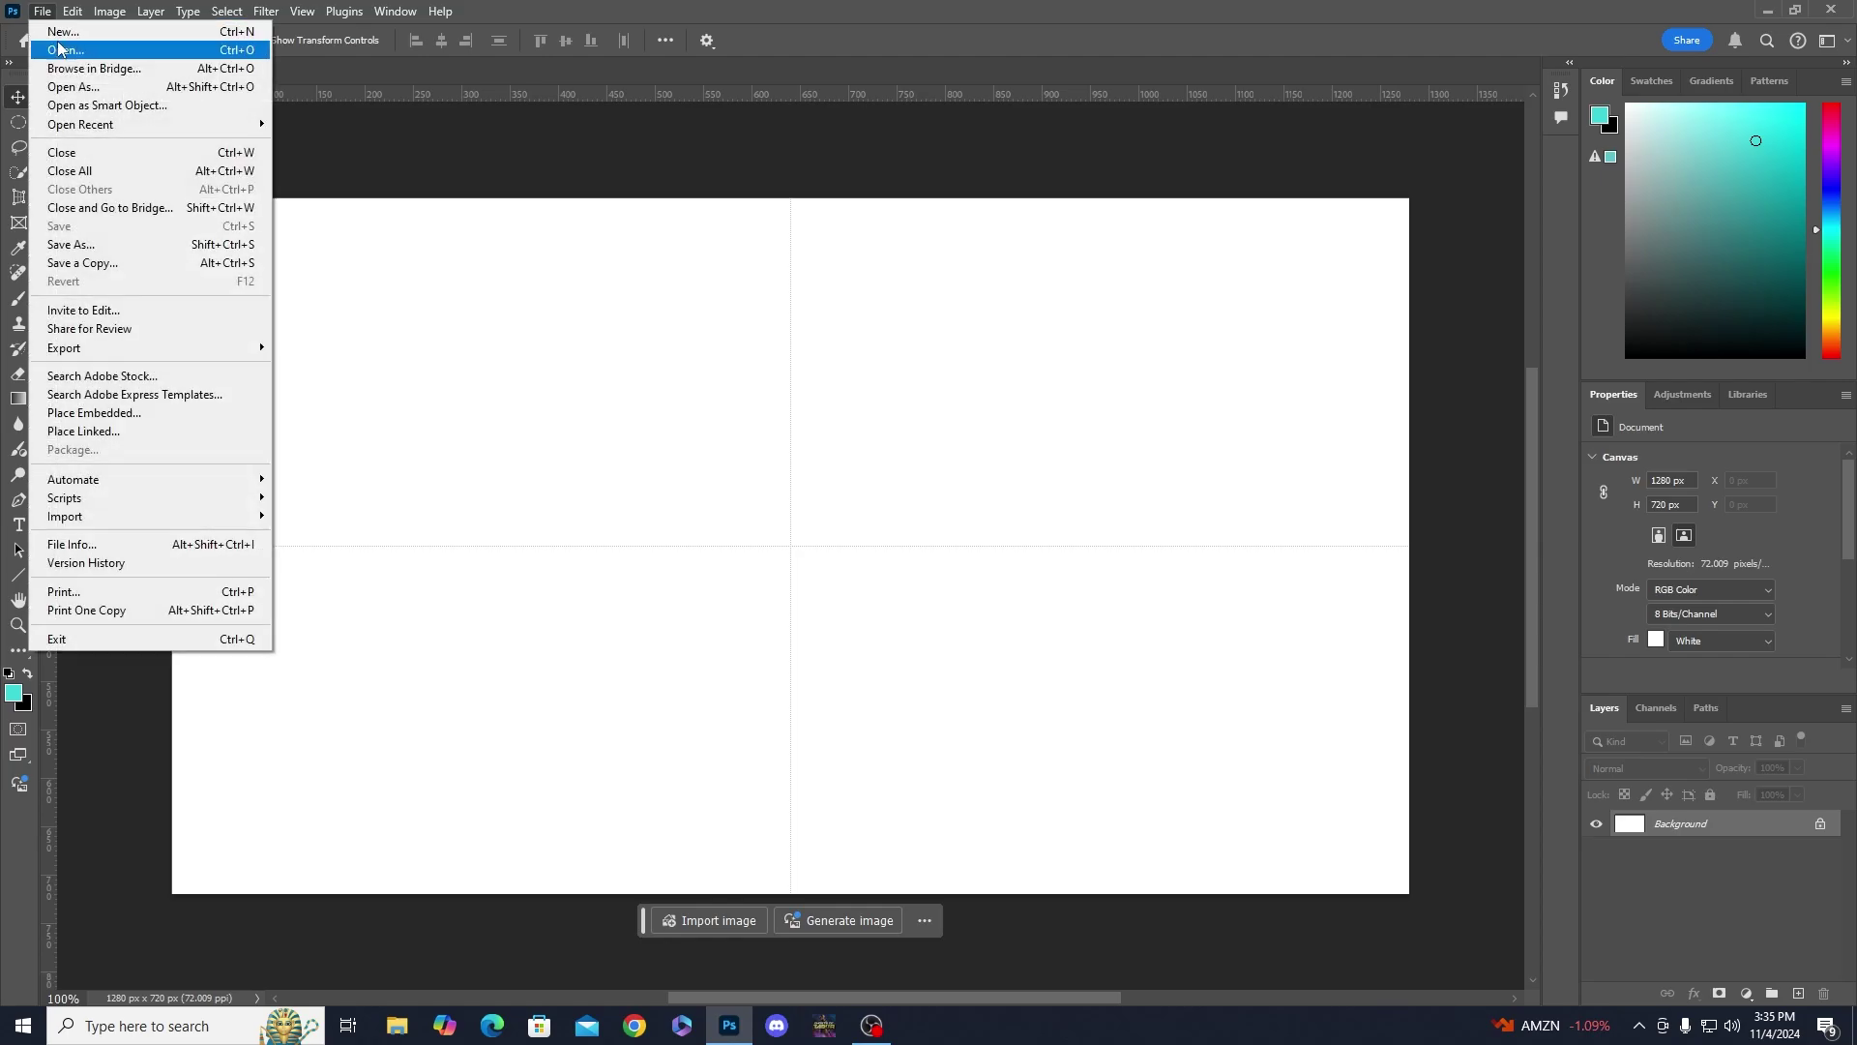
click(60, 51)
scroll(401, 327, down, 3)
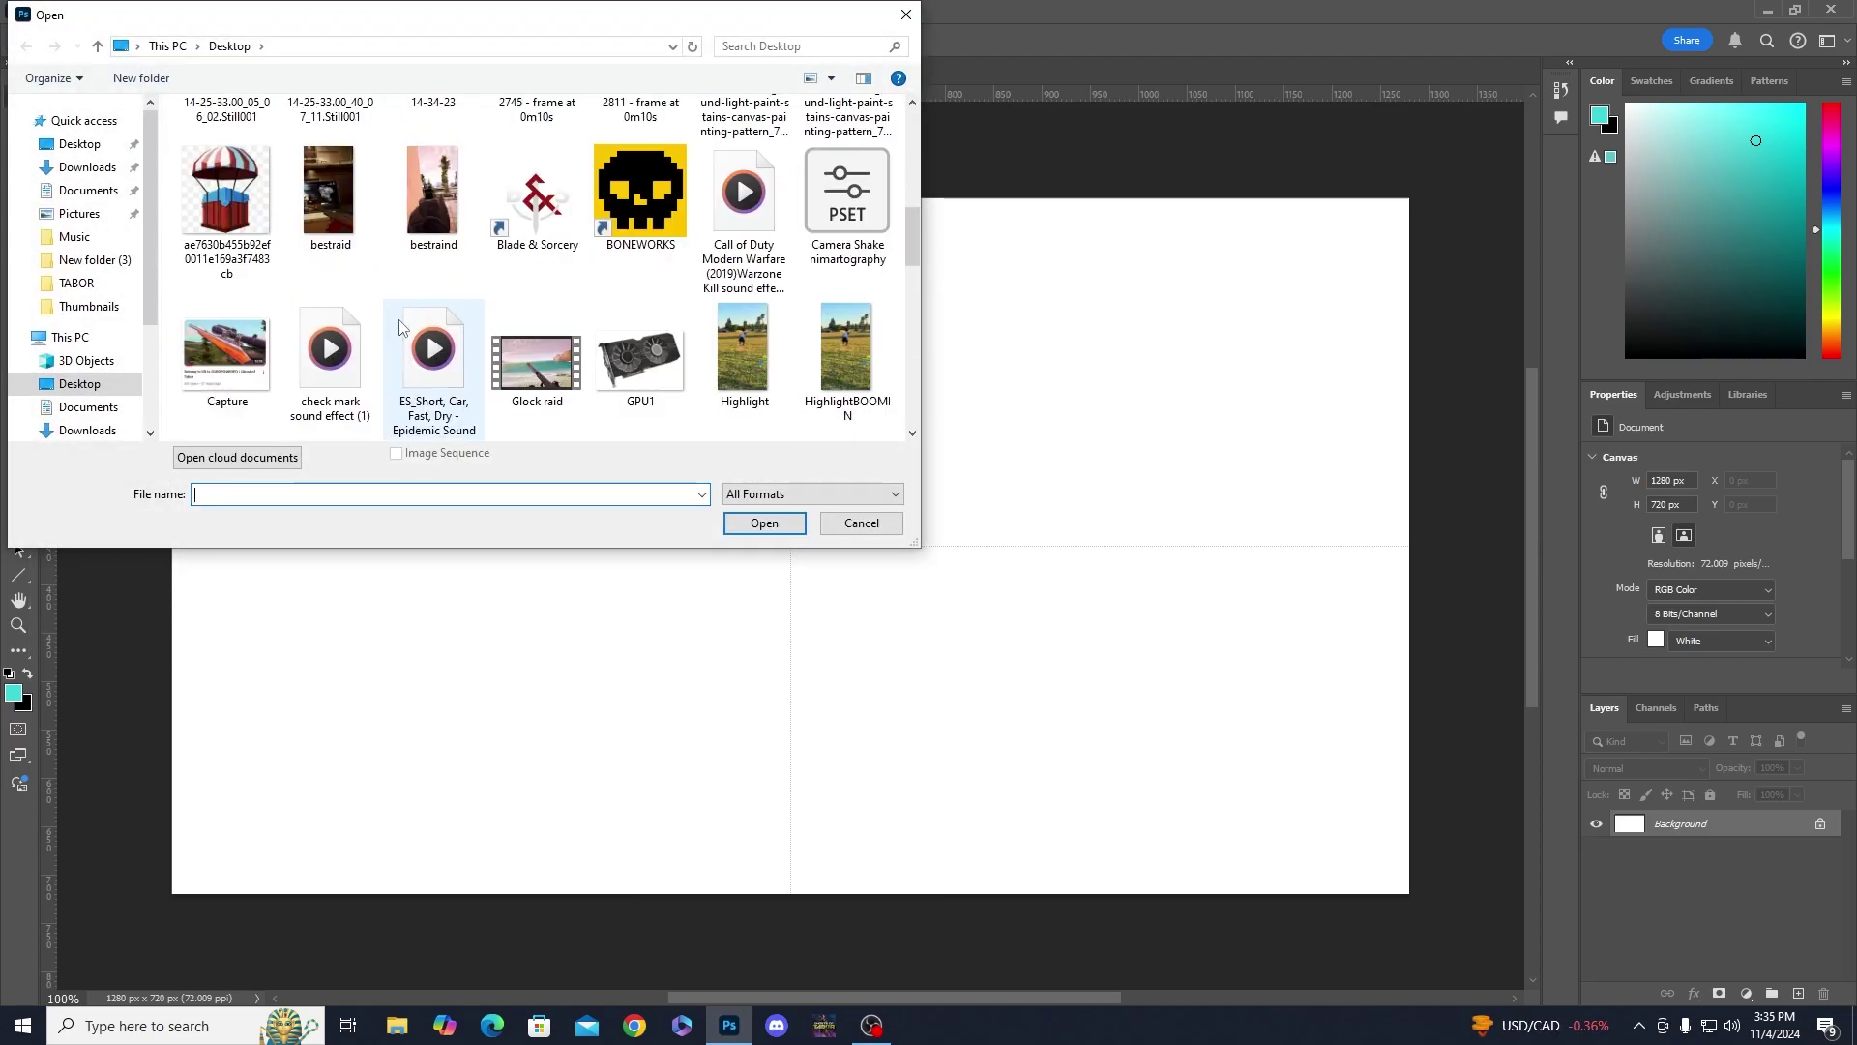
scroll(399, 326, down, 15)
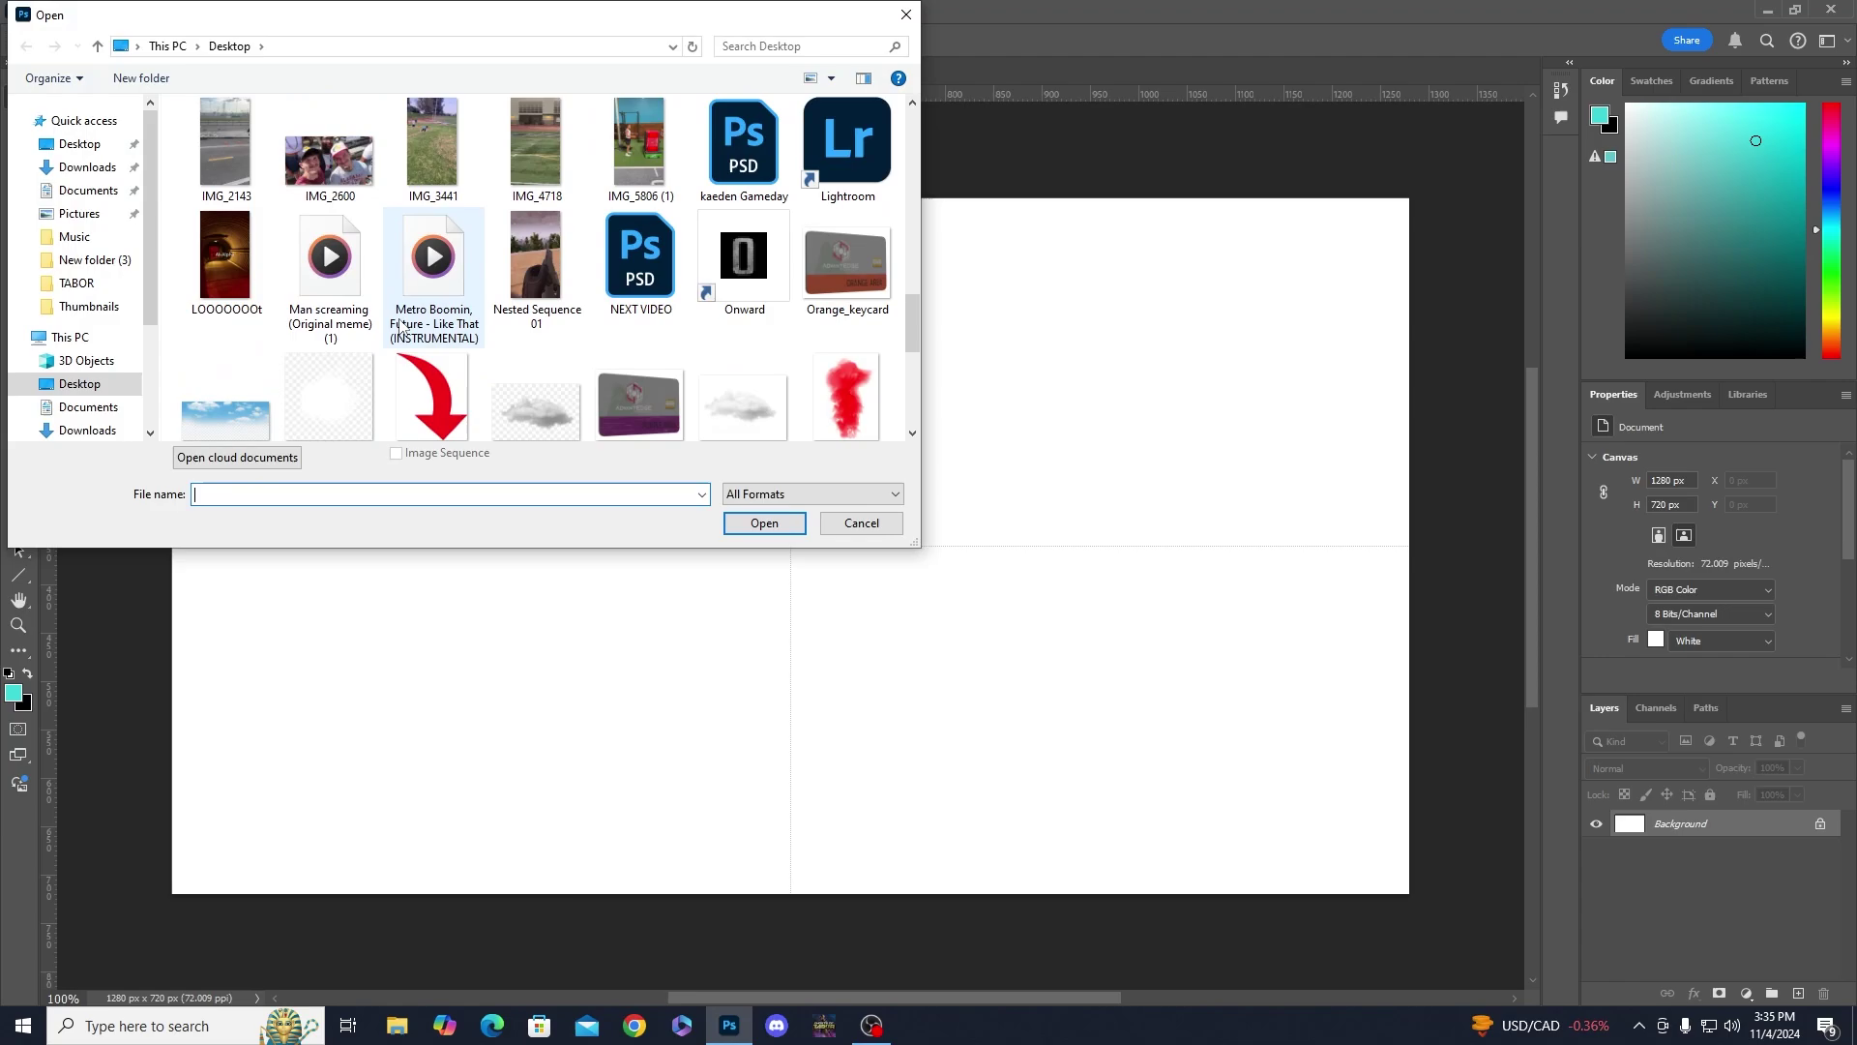
scroll(399, 326, up, 10)
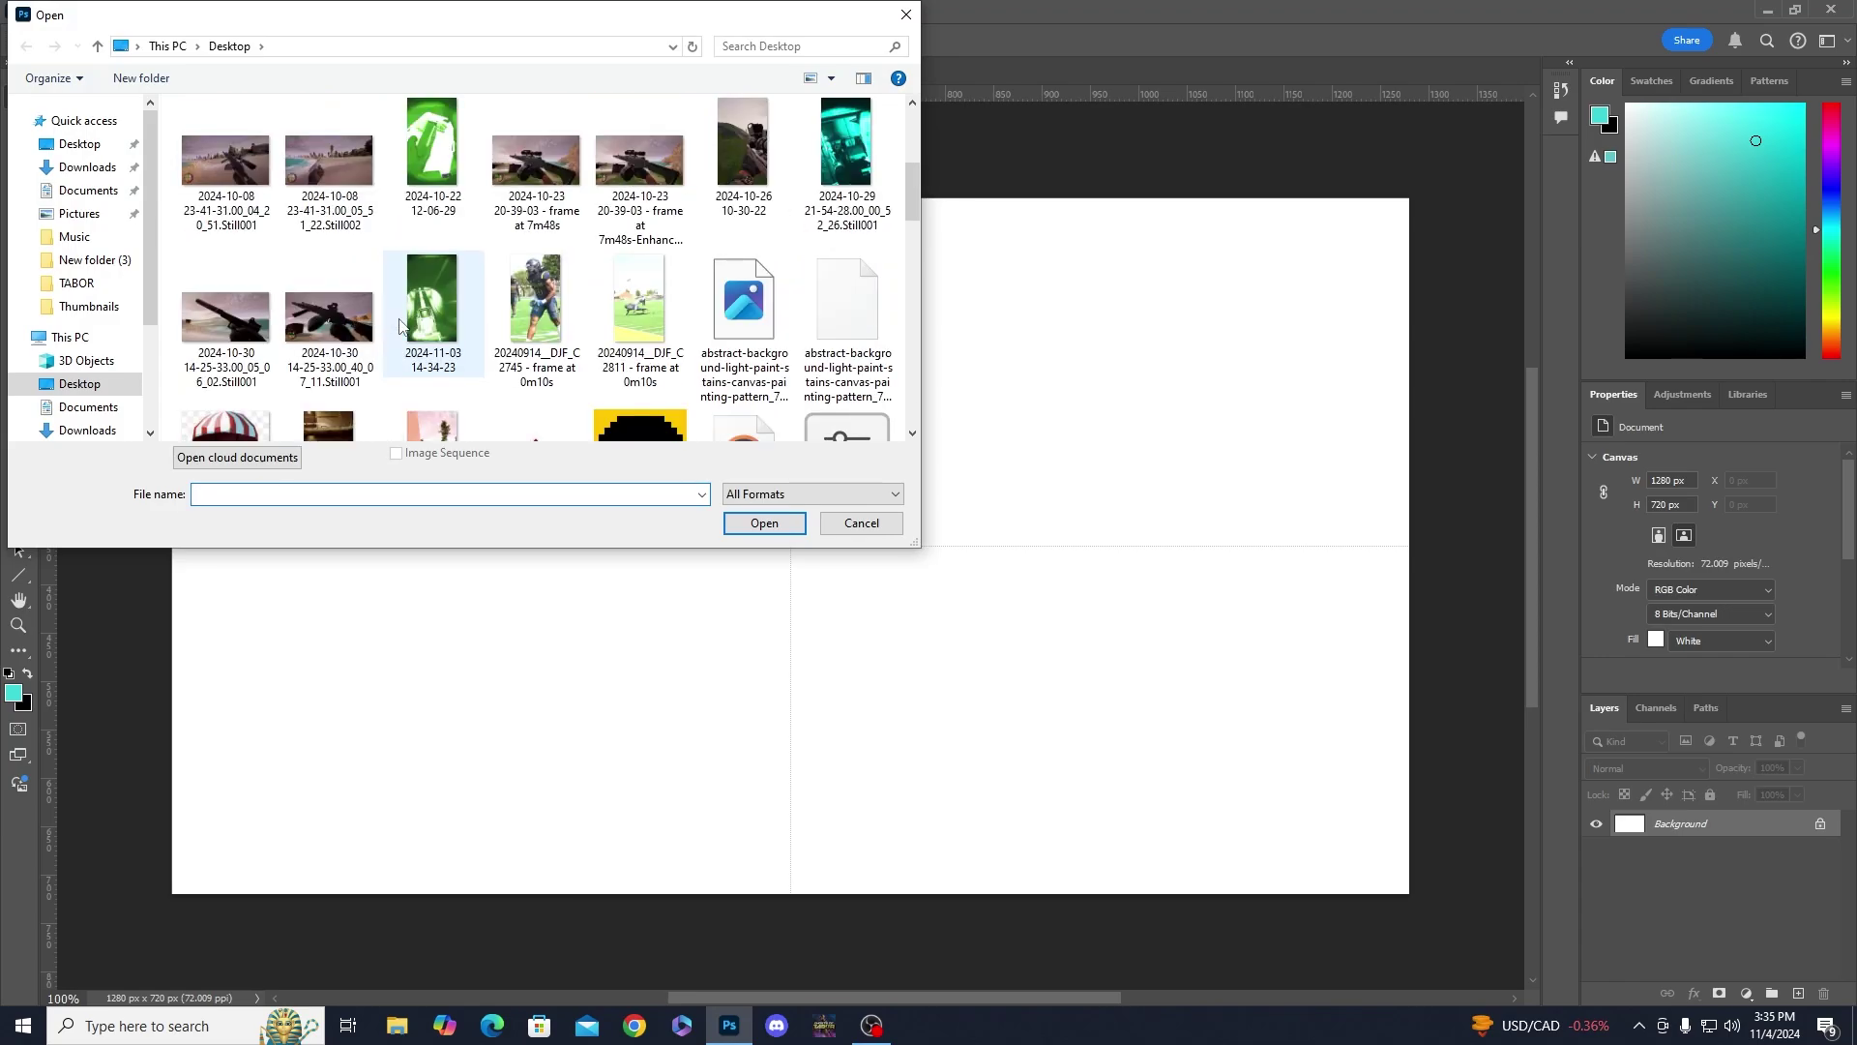
double_click(328, 311)
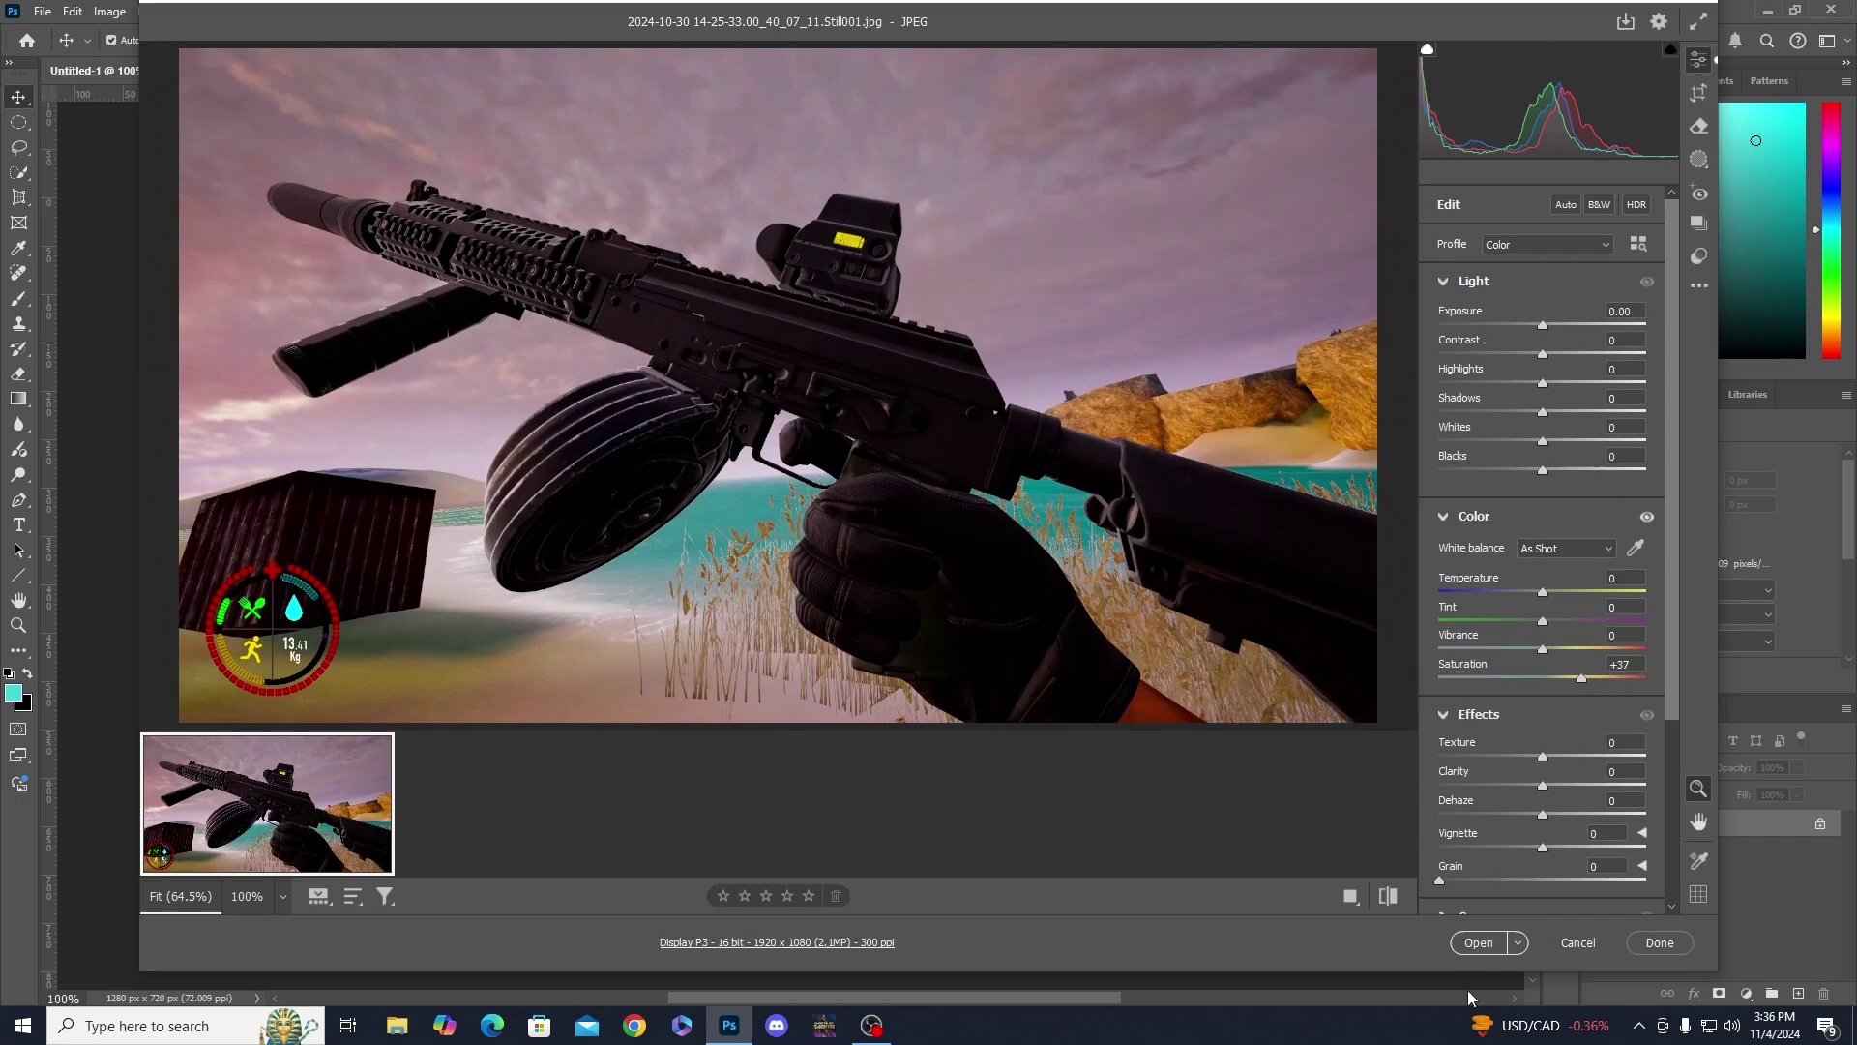
click(1480, 942)
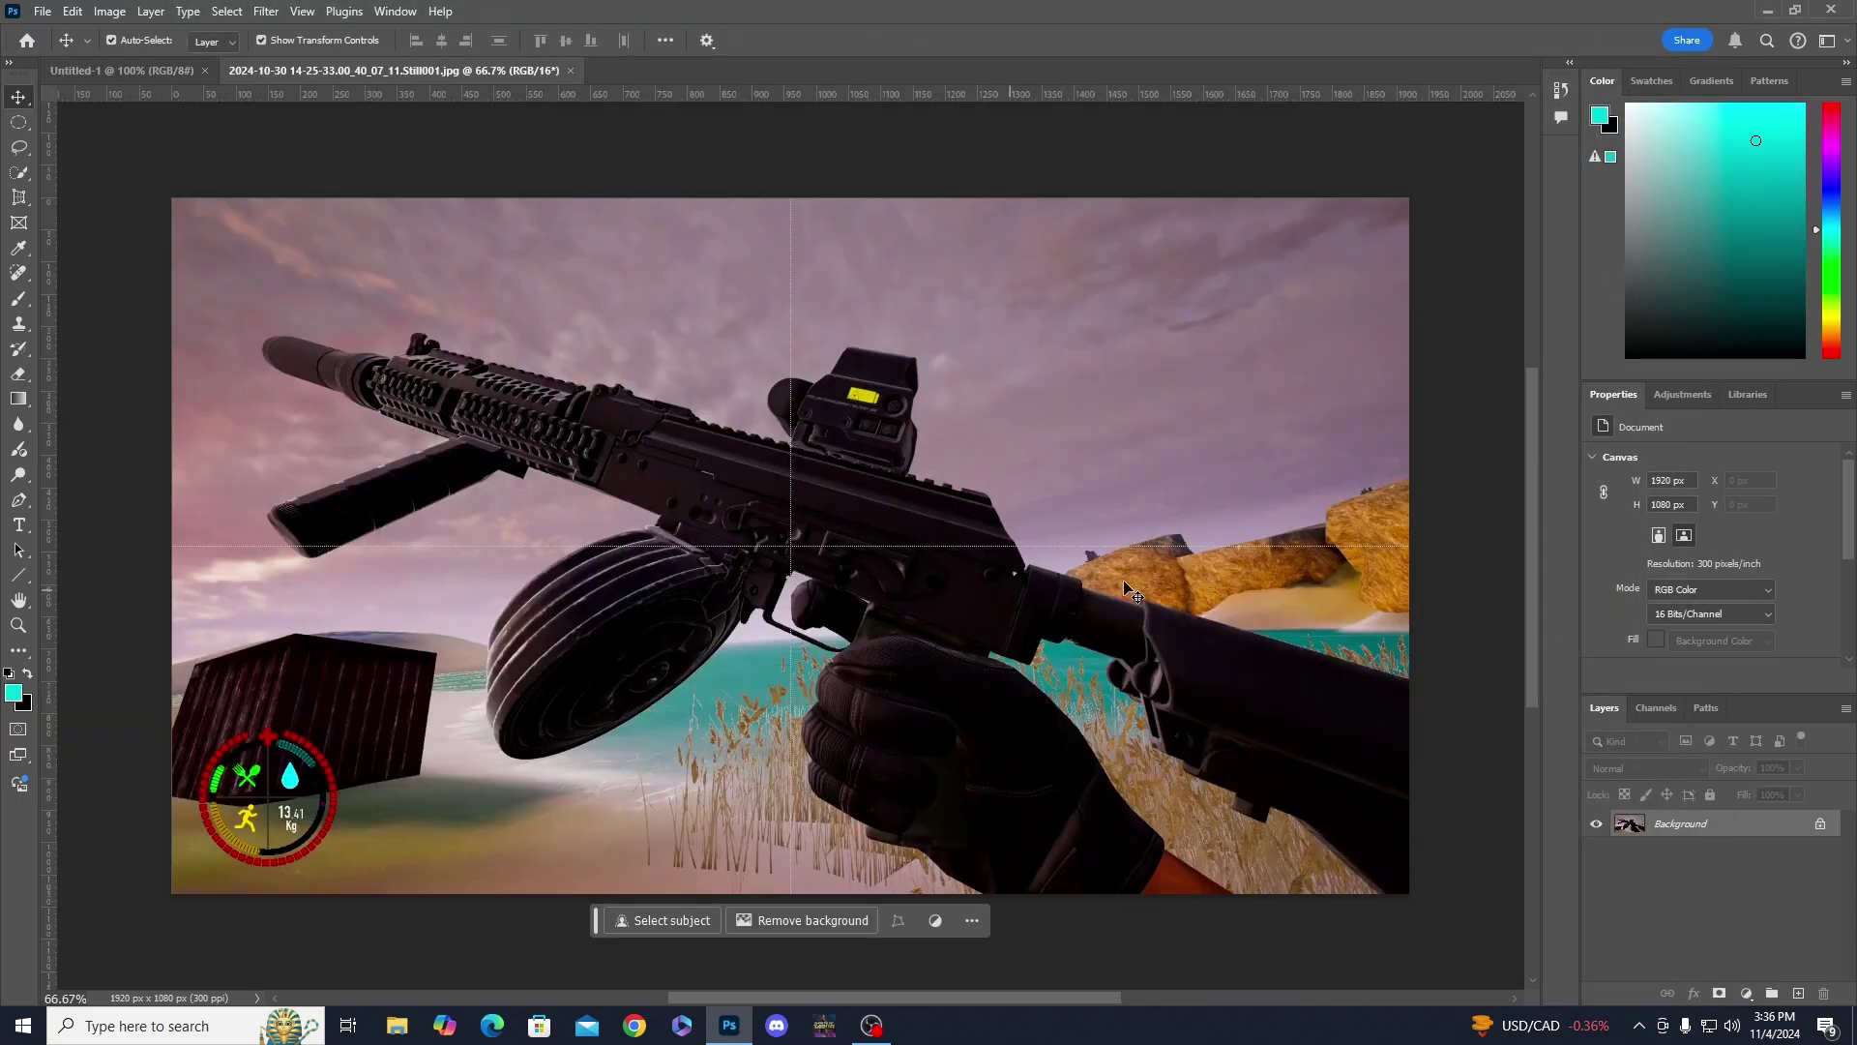
- Unlock the background layer, lasso the circular status gauge in the image's lower-left corner, and remove it with Generative Fill using an empty prompt
click(1824, 824)
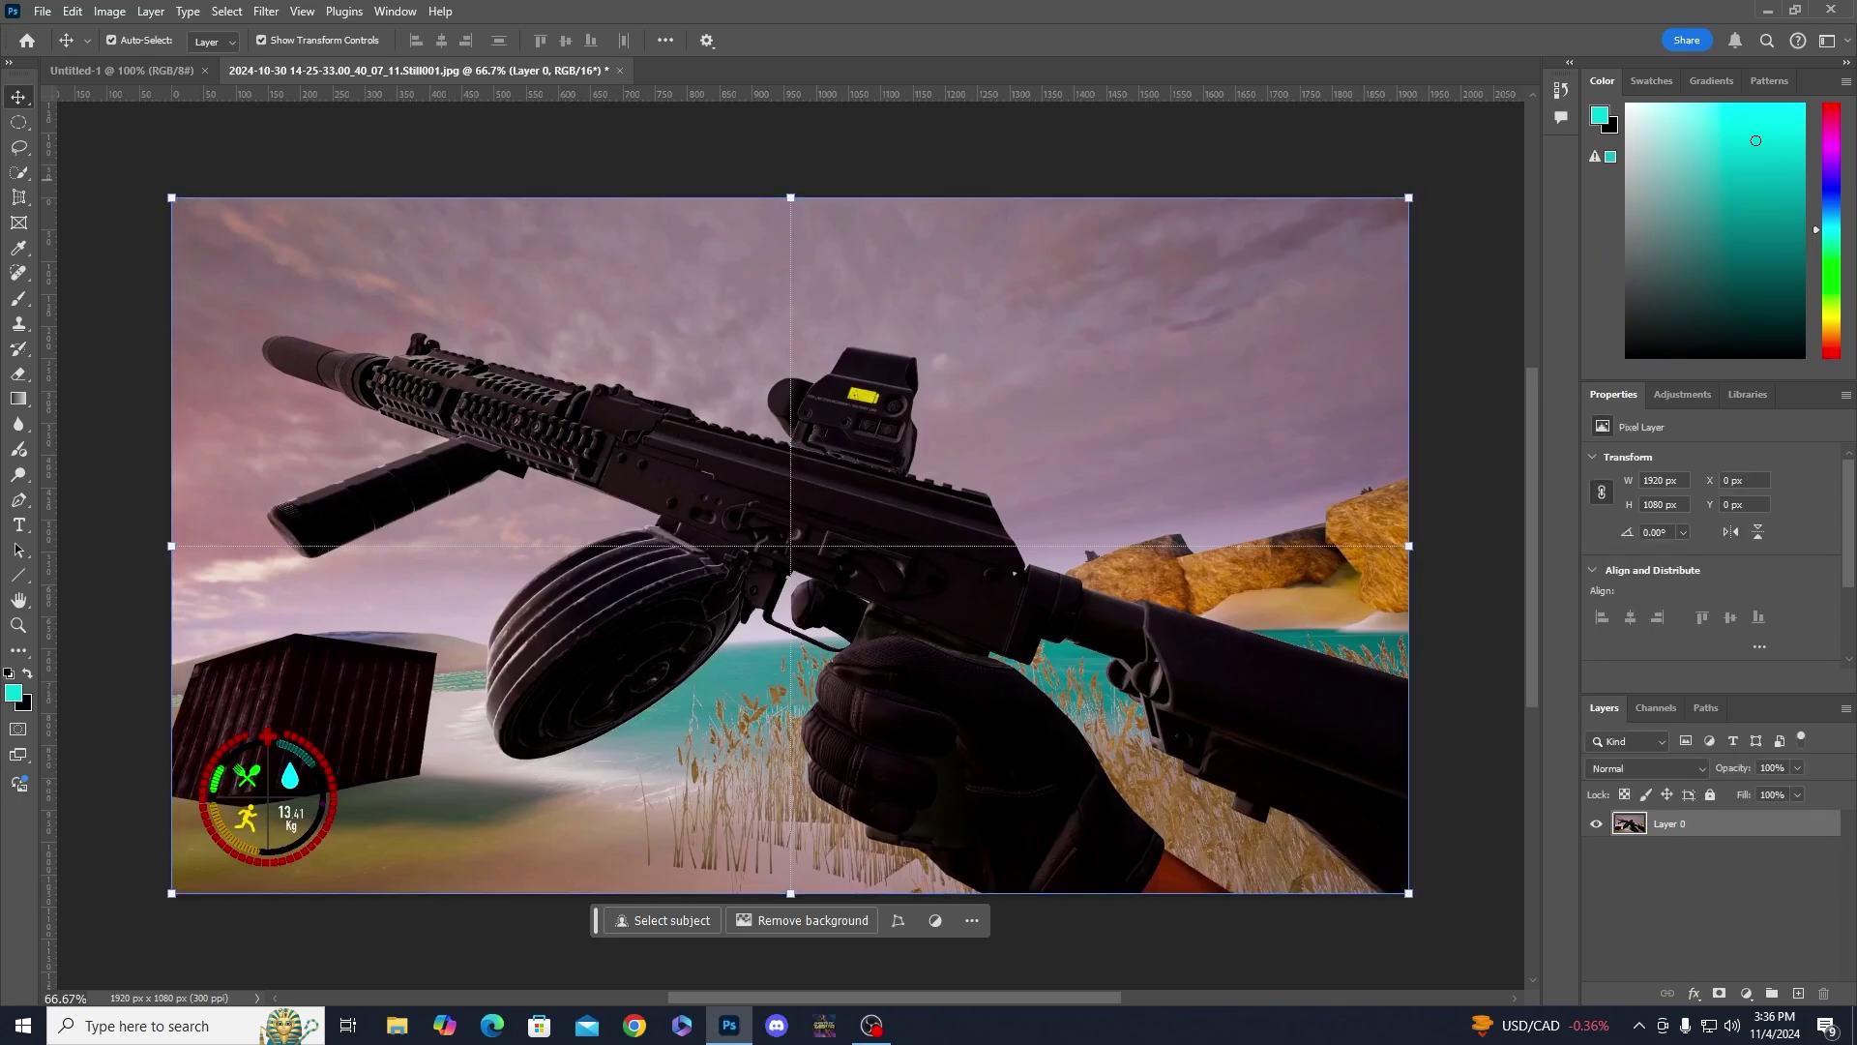
click(18, 147)
mouse_move(306, 708)
mouse_down()
mouse_move(173, 708)
mouse_move(156, 896)
mouse_move(262, 918)
mouse_move(362, 907)
mouse_move(365, 747)
mouse_move(308, 708)
mouse_up()
click(177, 919)
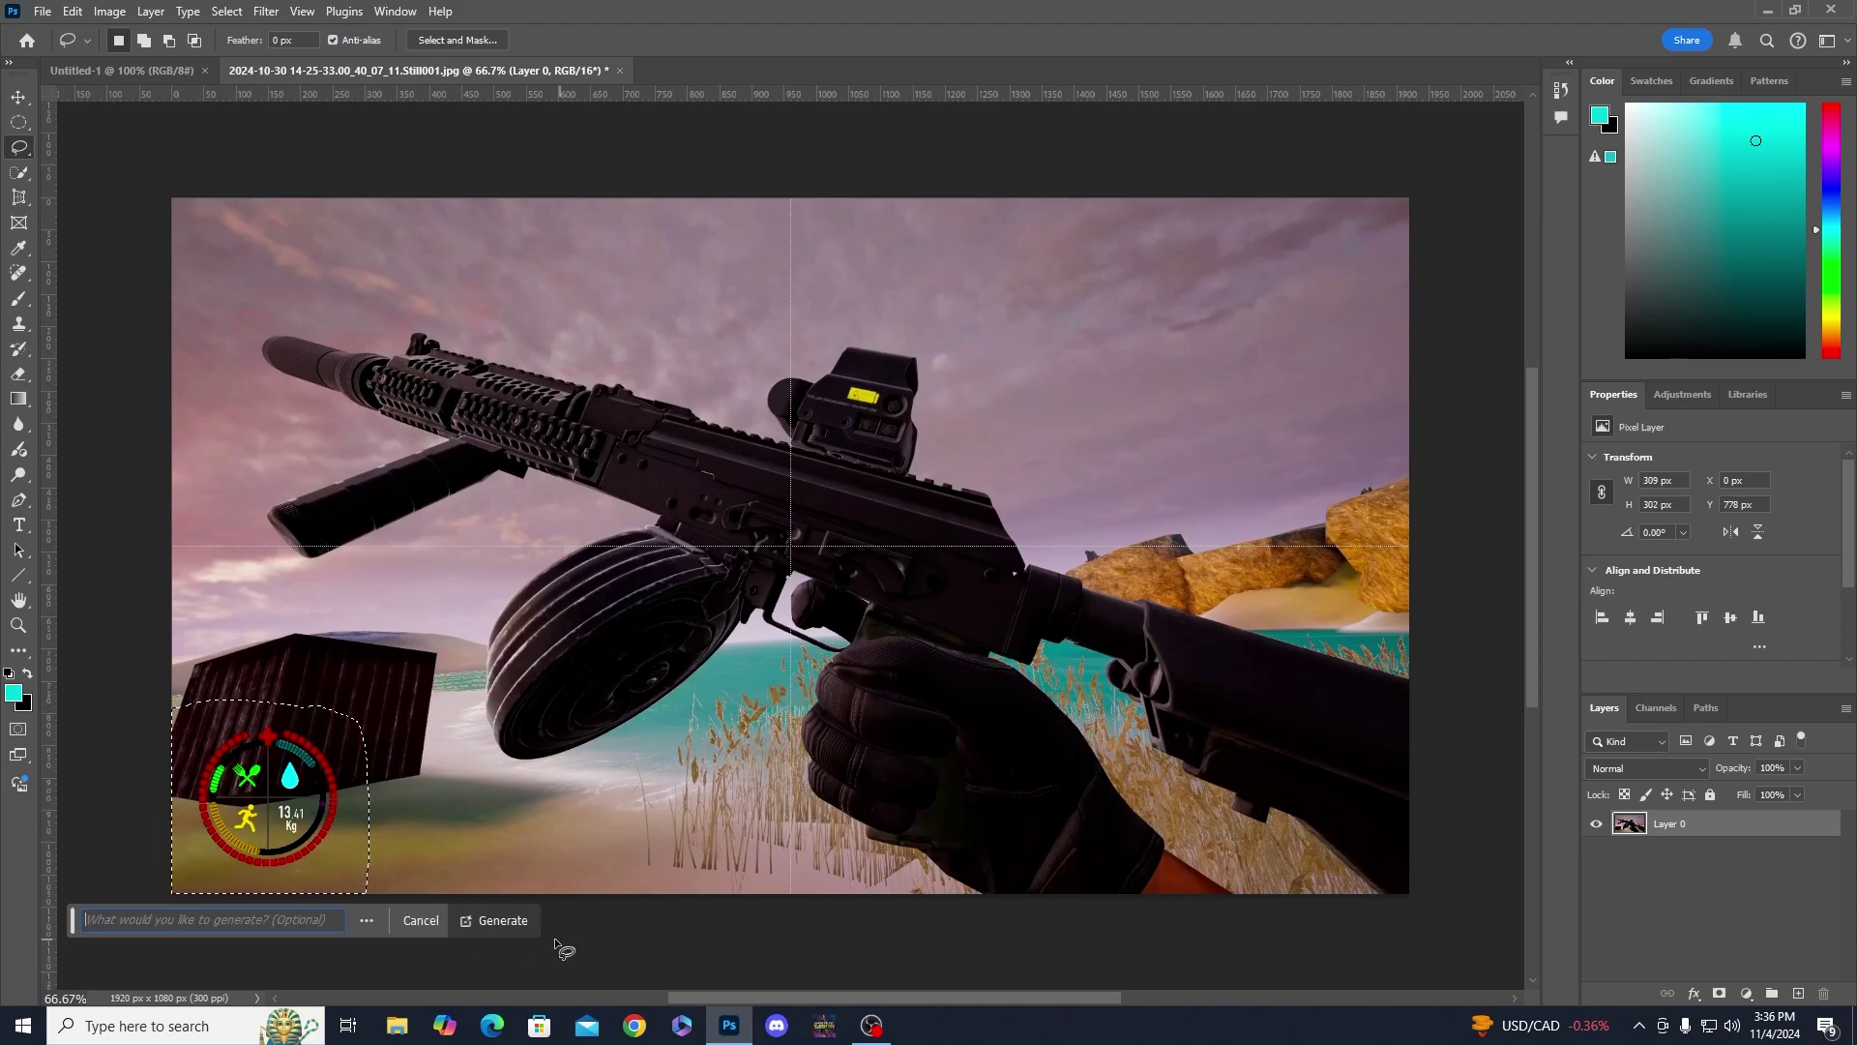
click(505, 924)
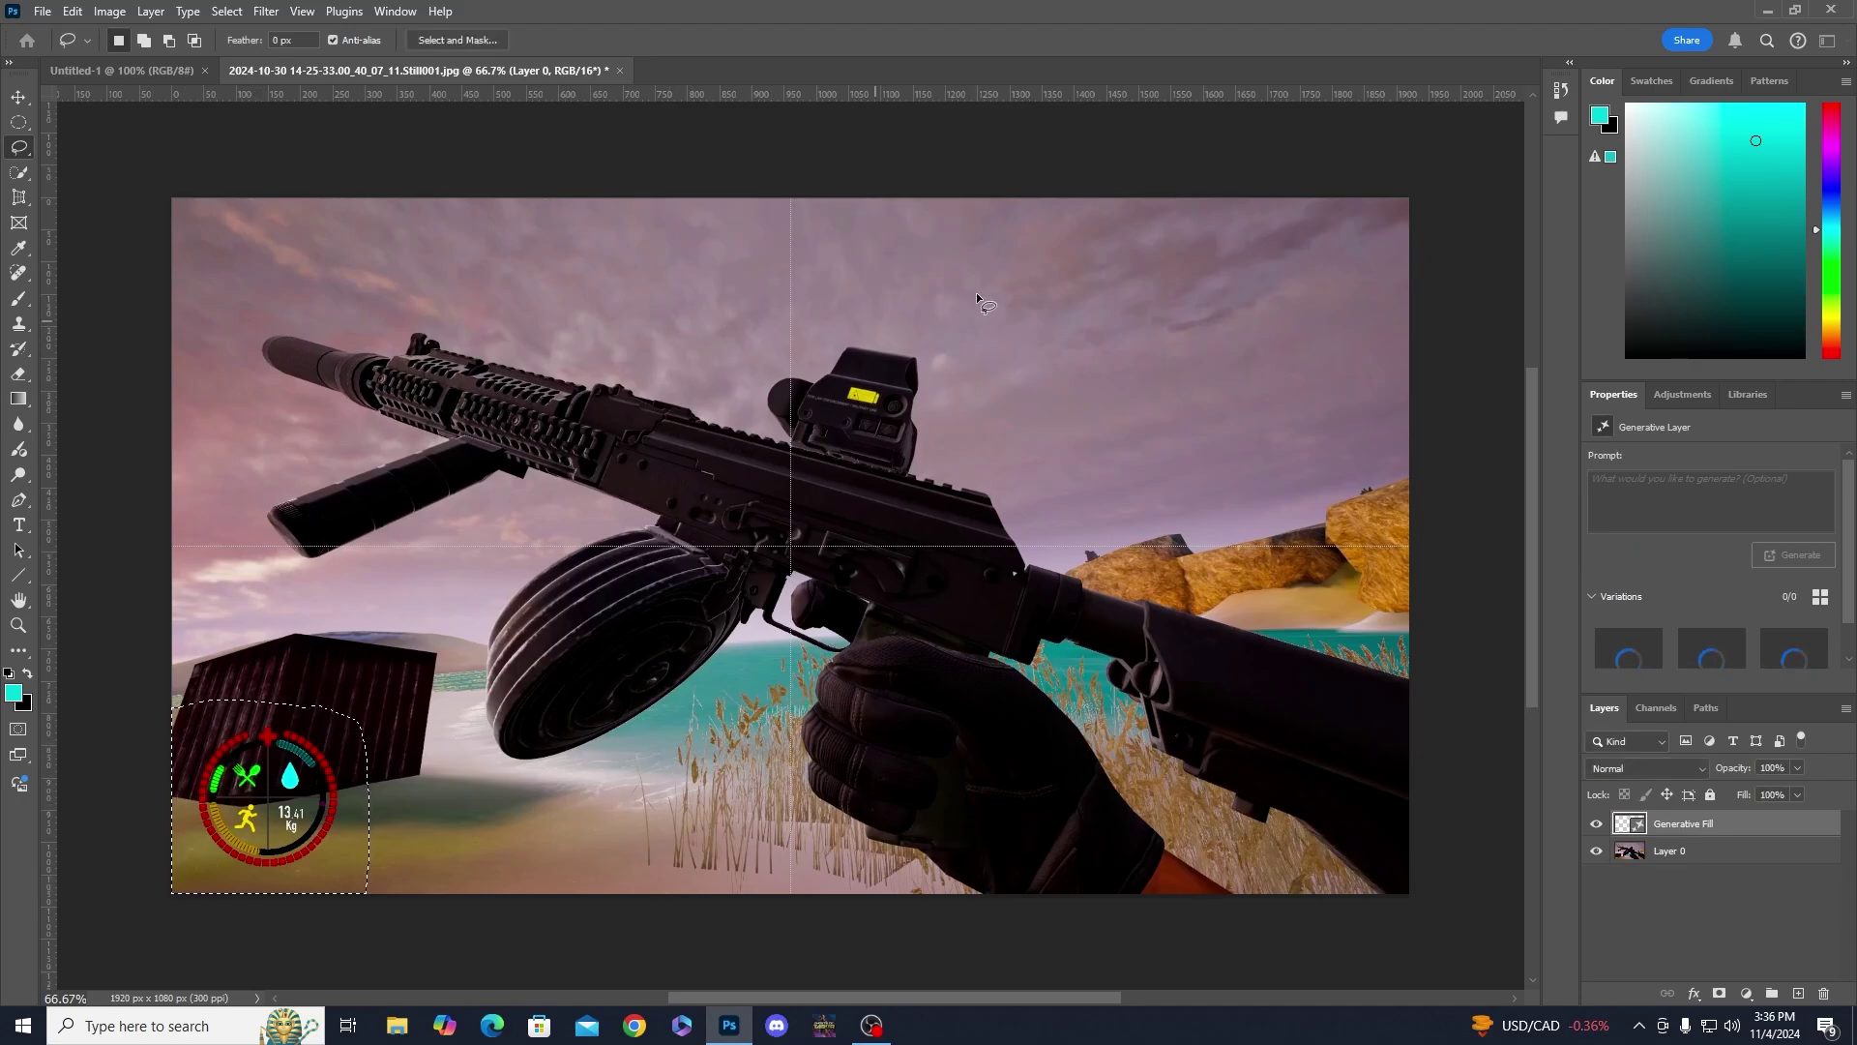
- Merge the Generative Fill layer with Layer 0
click(19, 97)
click(1682, 854)
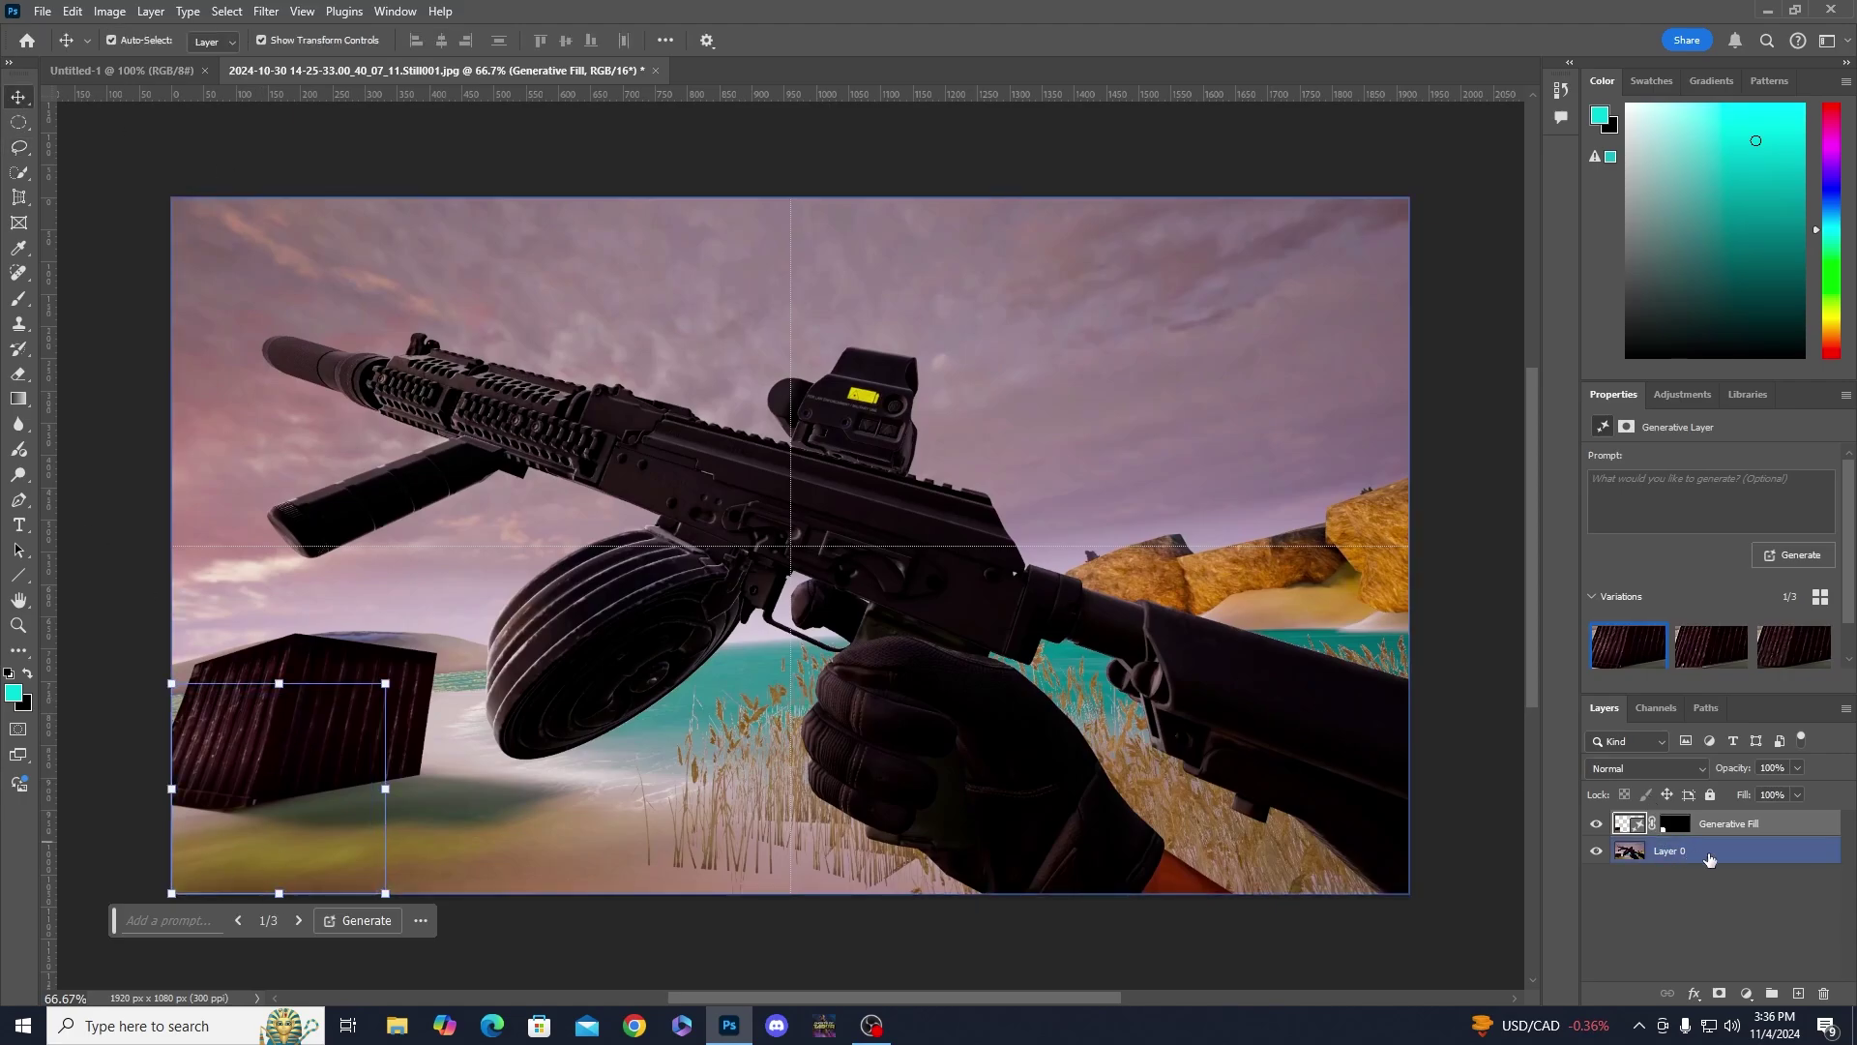
shift+click(1727, 824)
right_click(1727, 851)
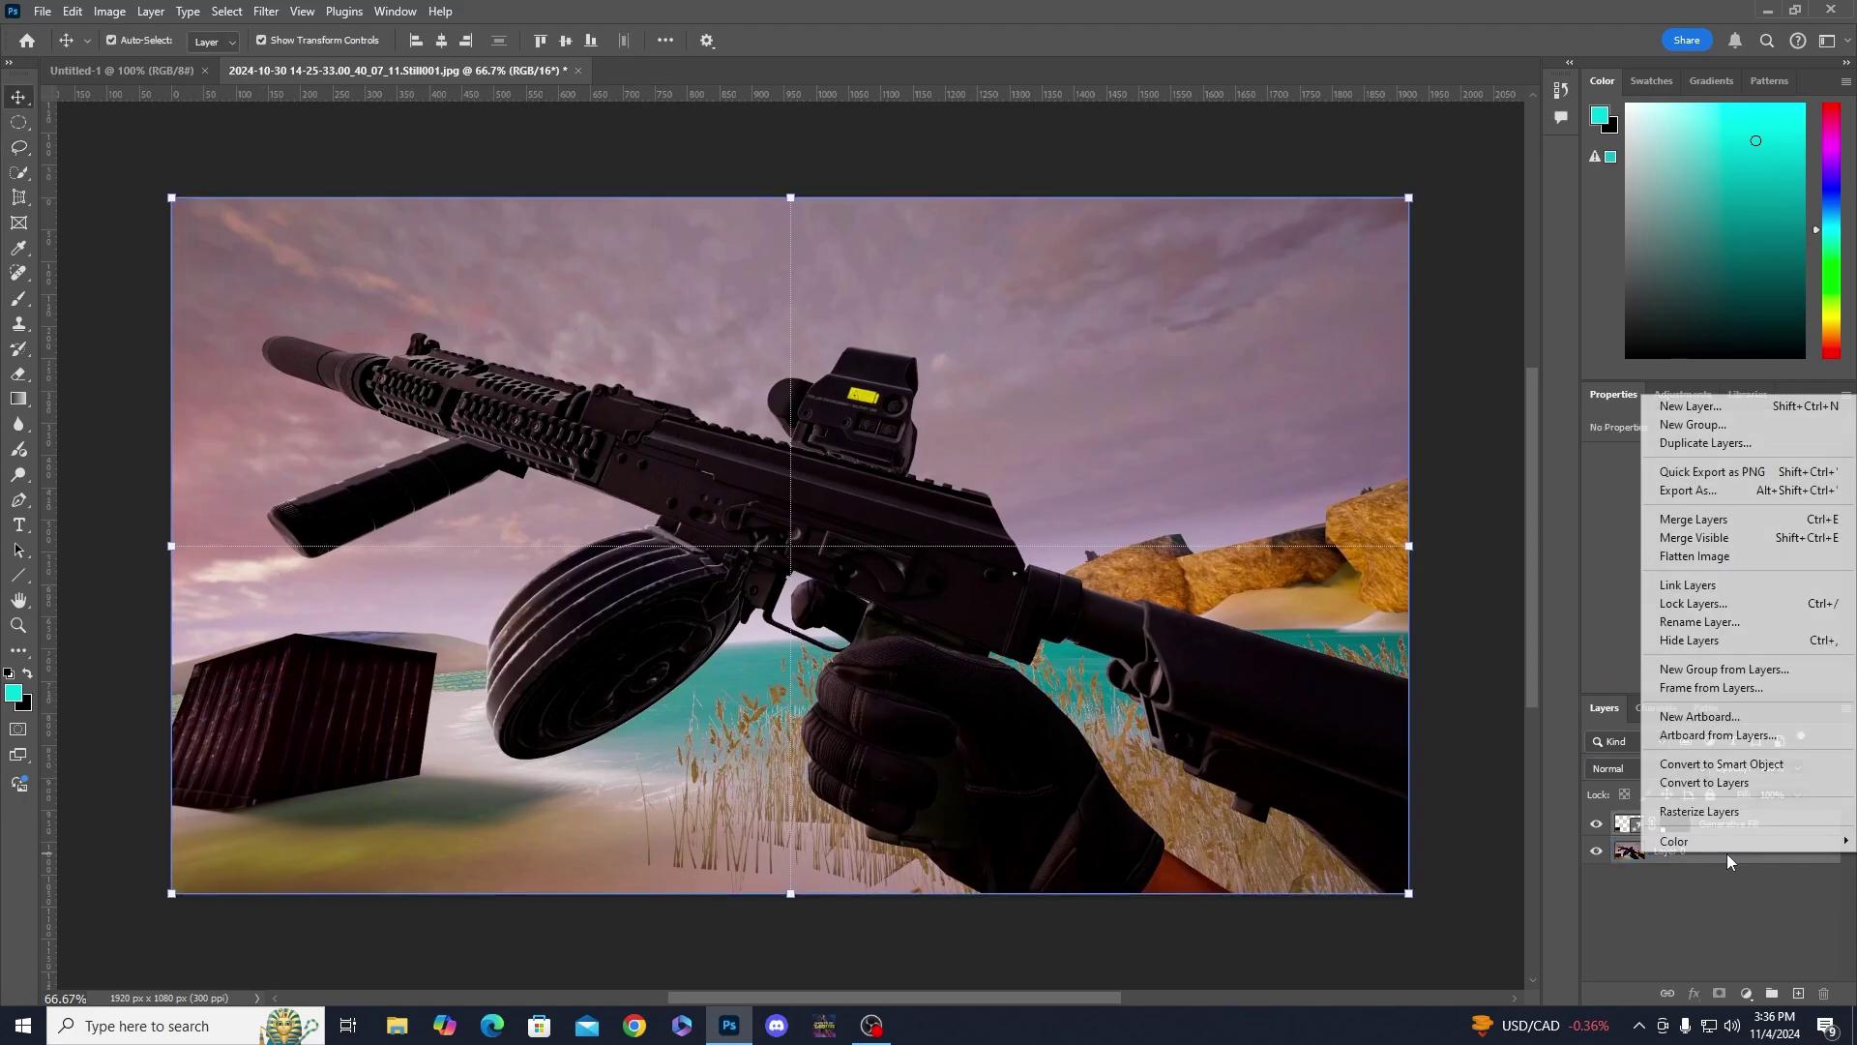
click(1766, 527)
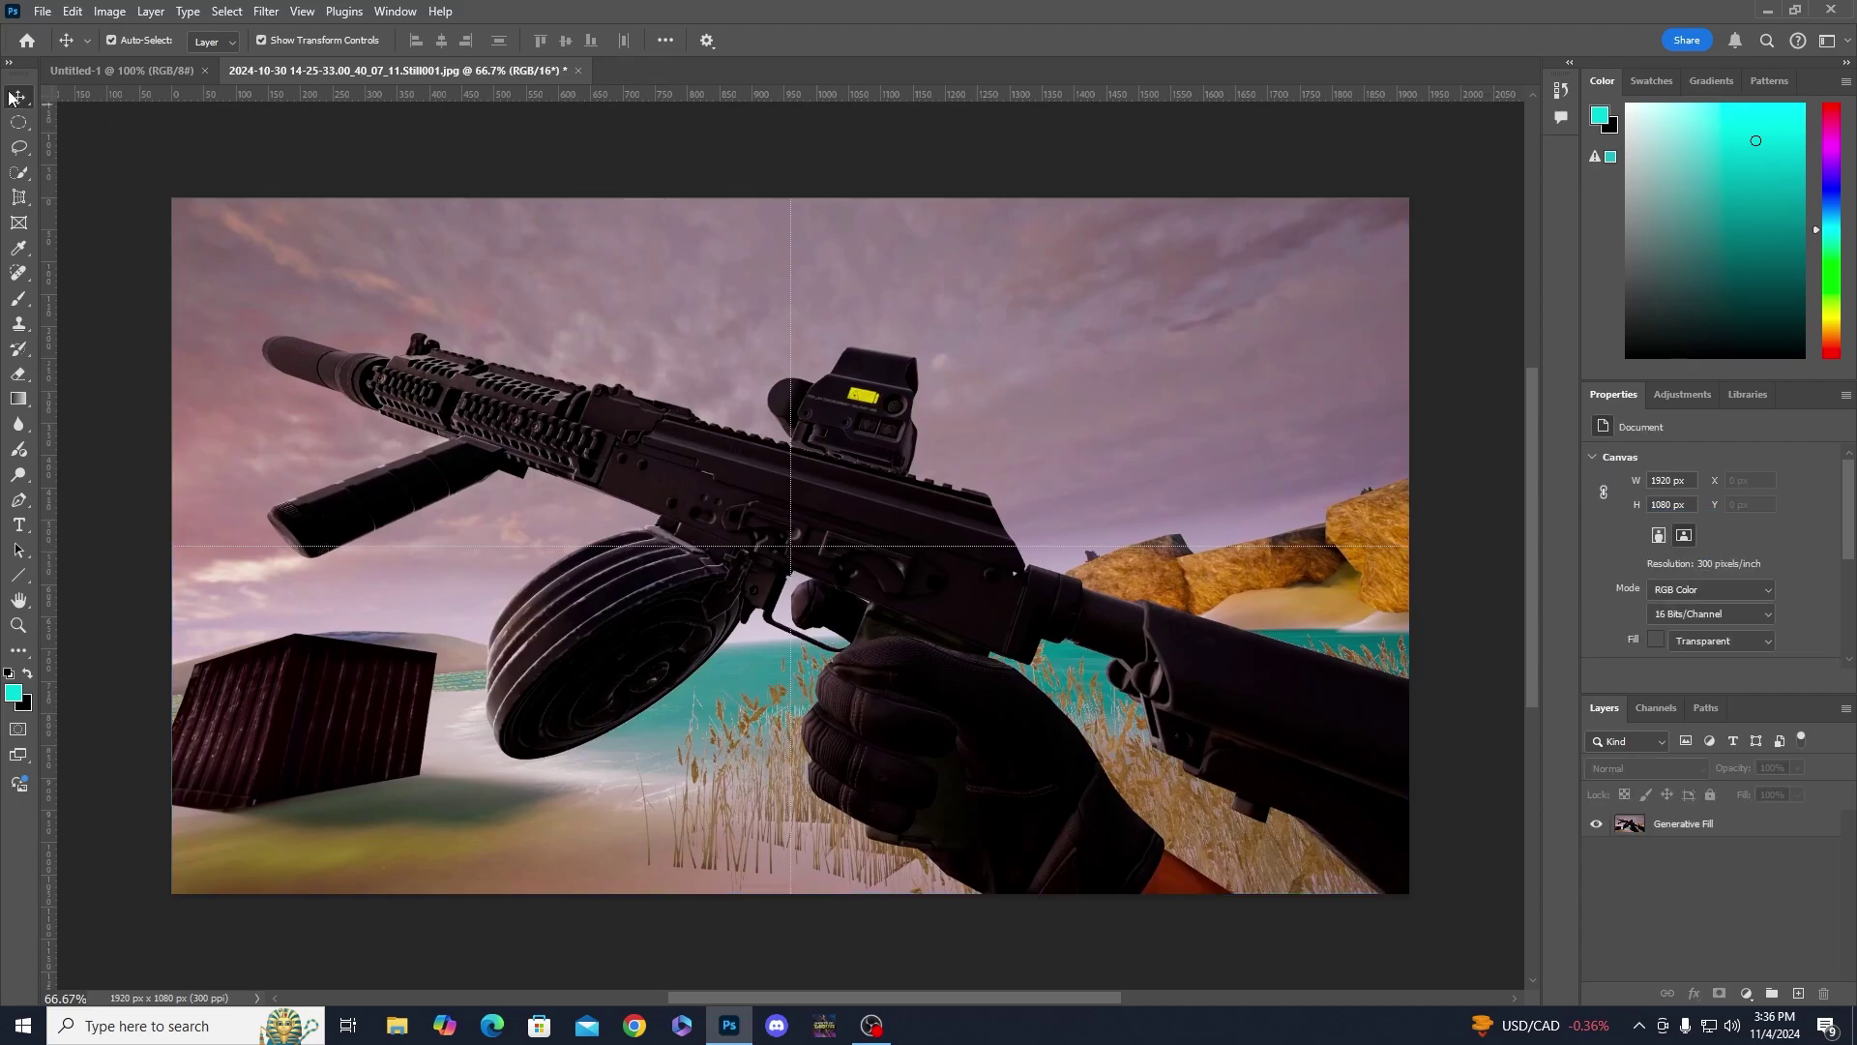
- Select the rifle and gloved hand, subtract the container from the selection, and copy the selection to a new layer
click(290, 436)
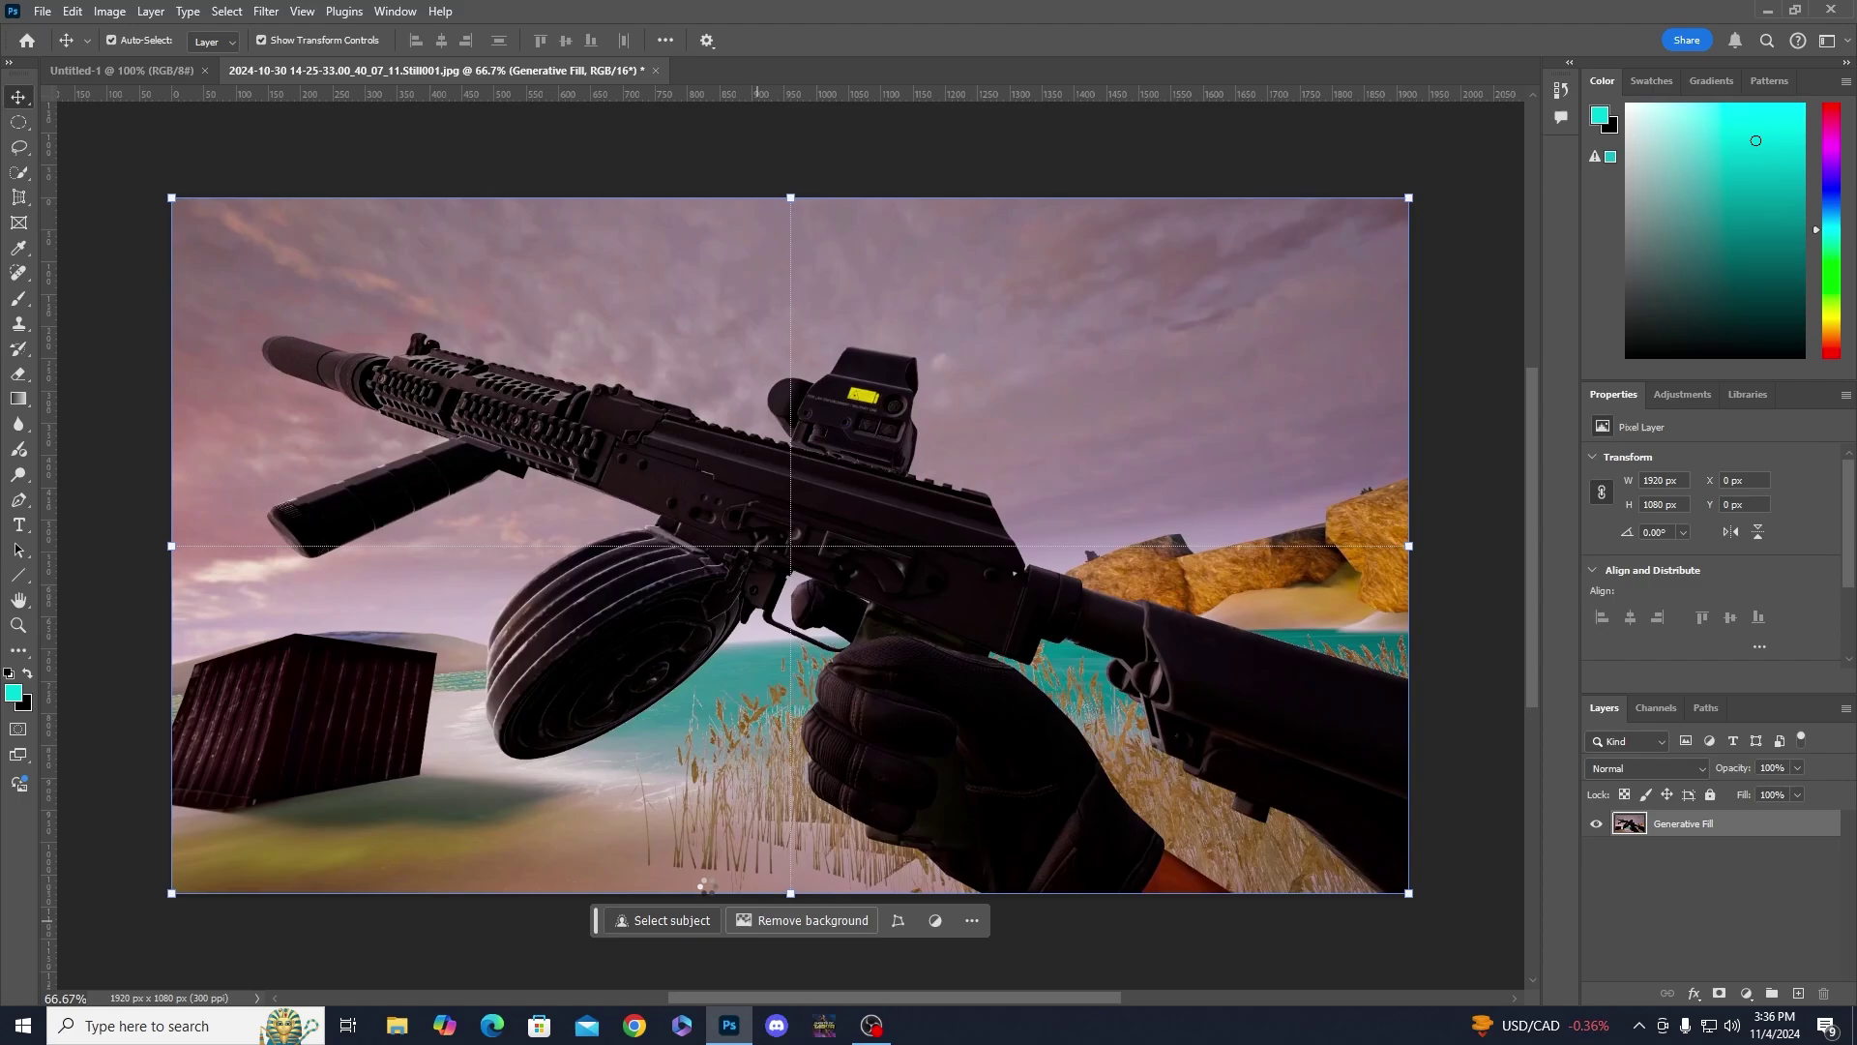
key(w)
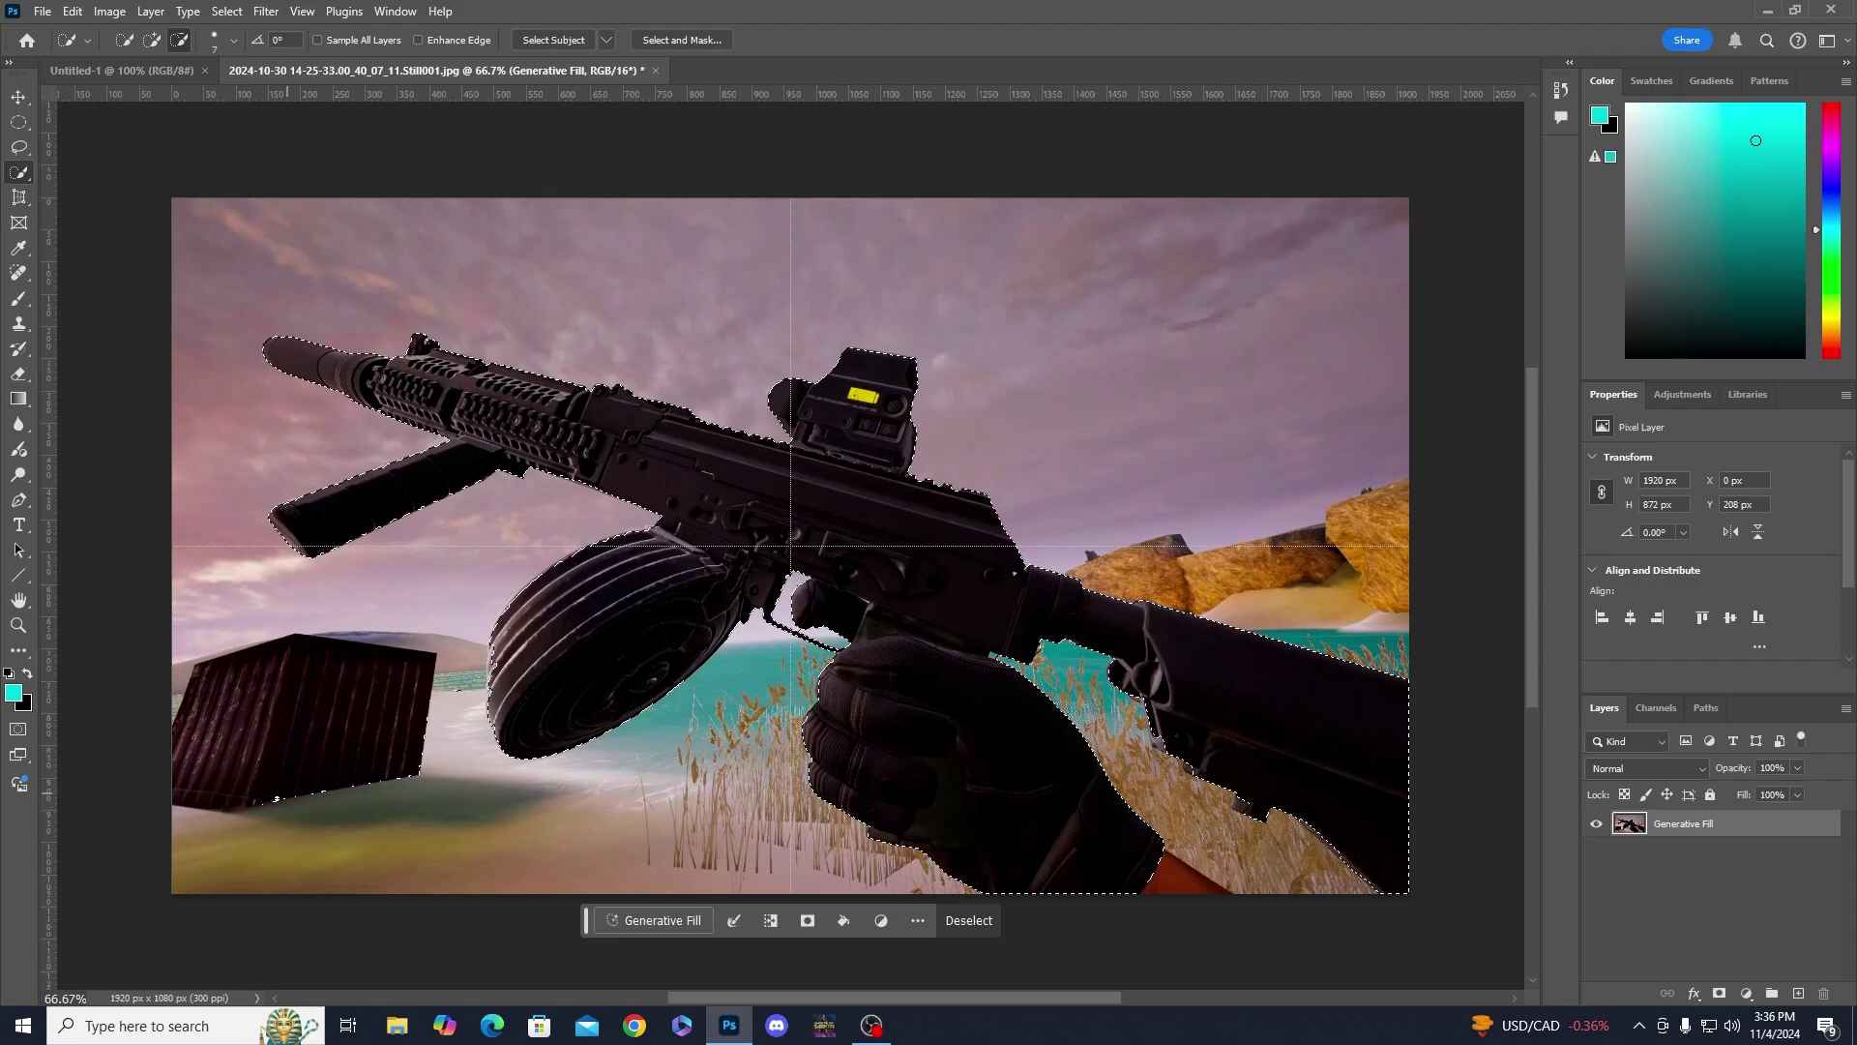
alt+click(295, 799)
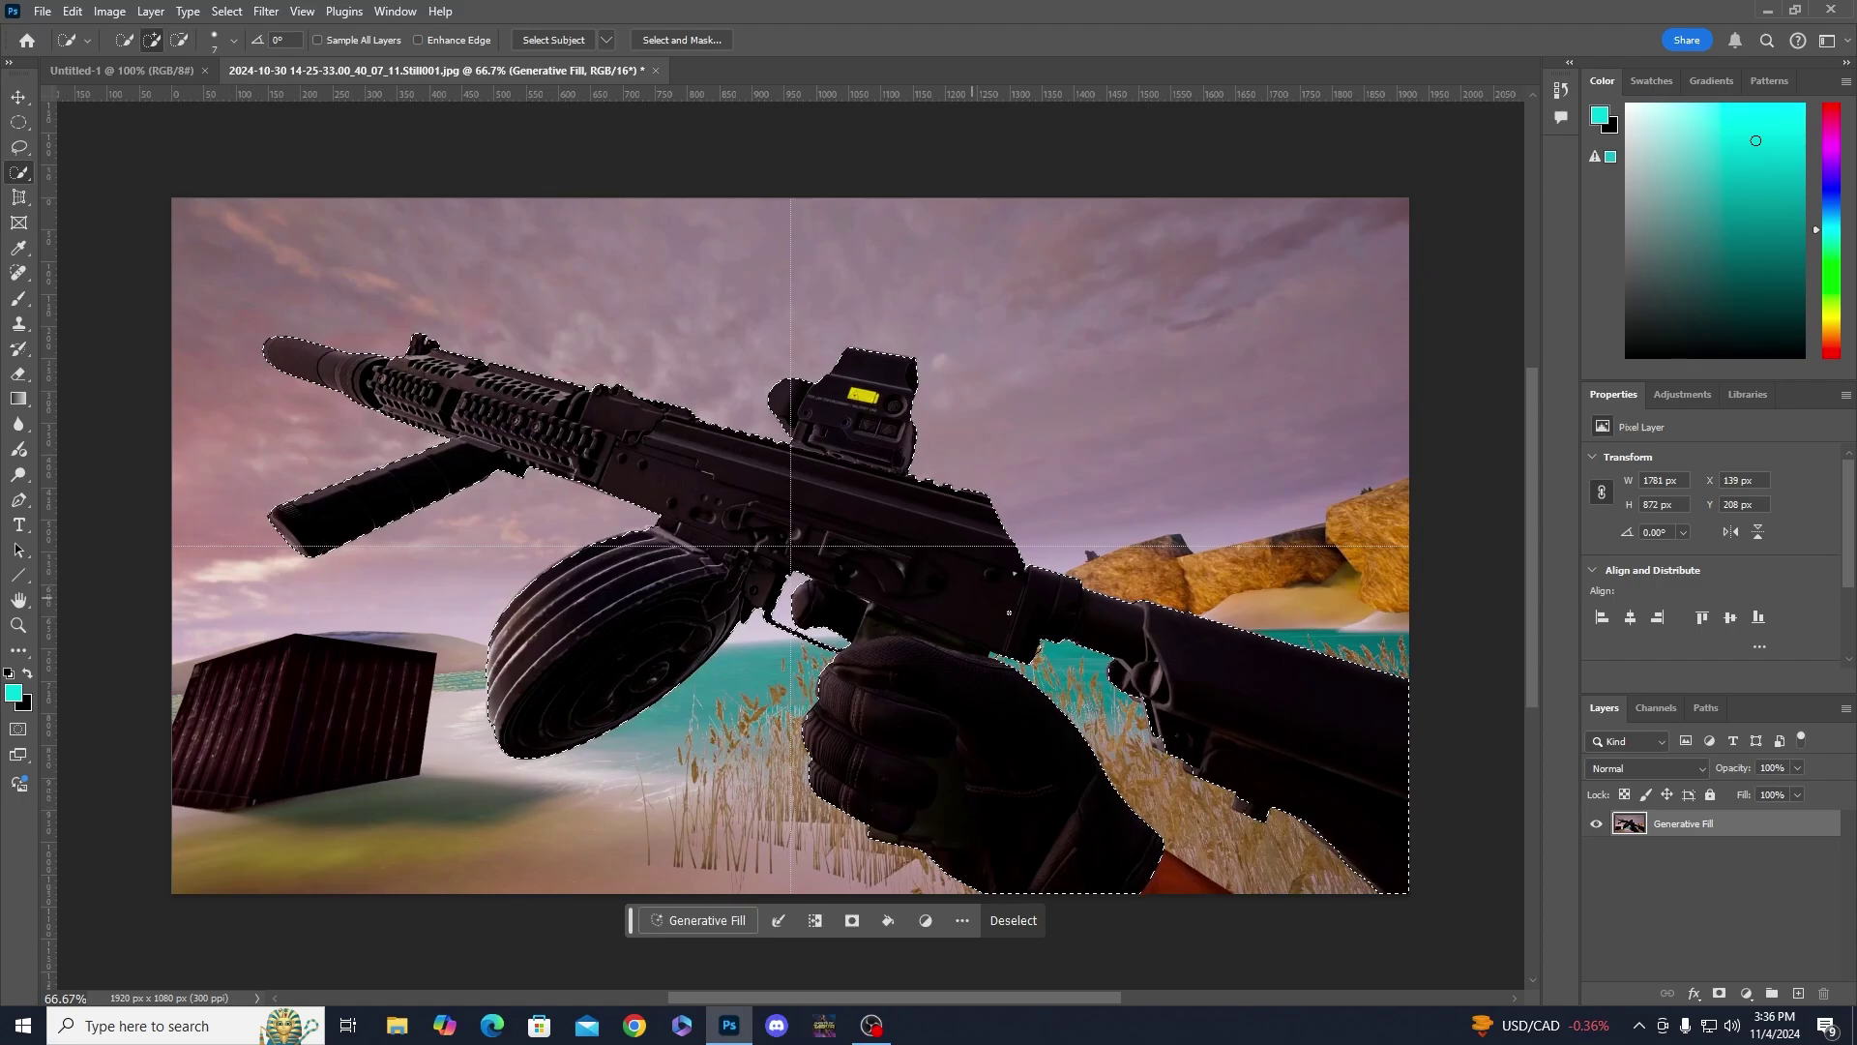
key(ctrl+j)
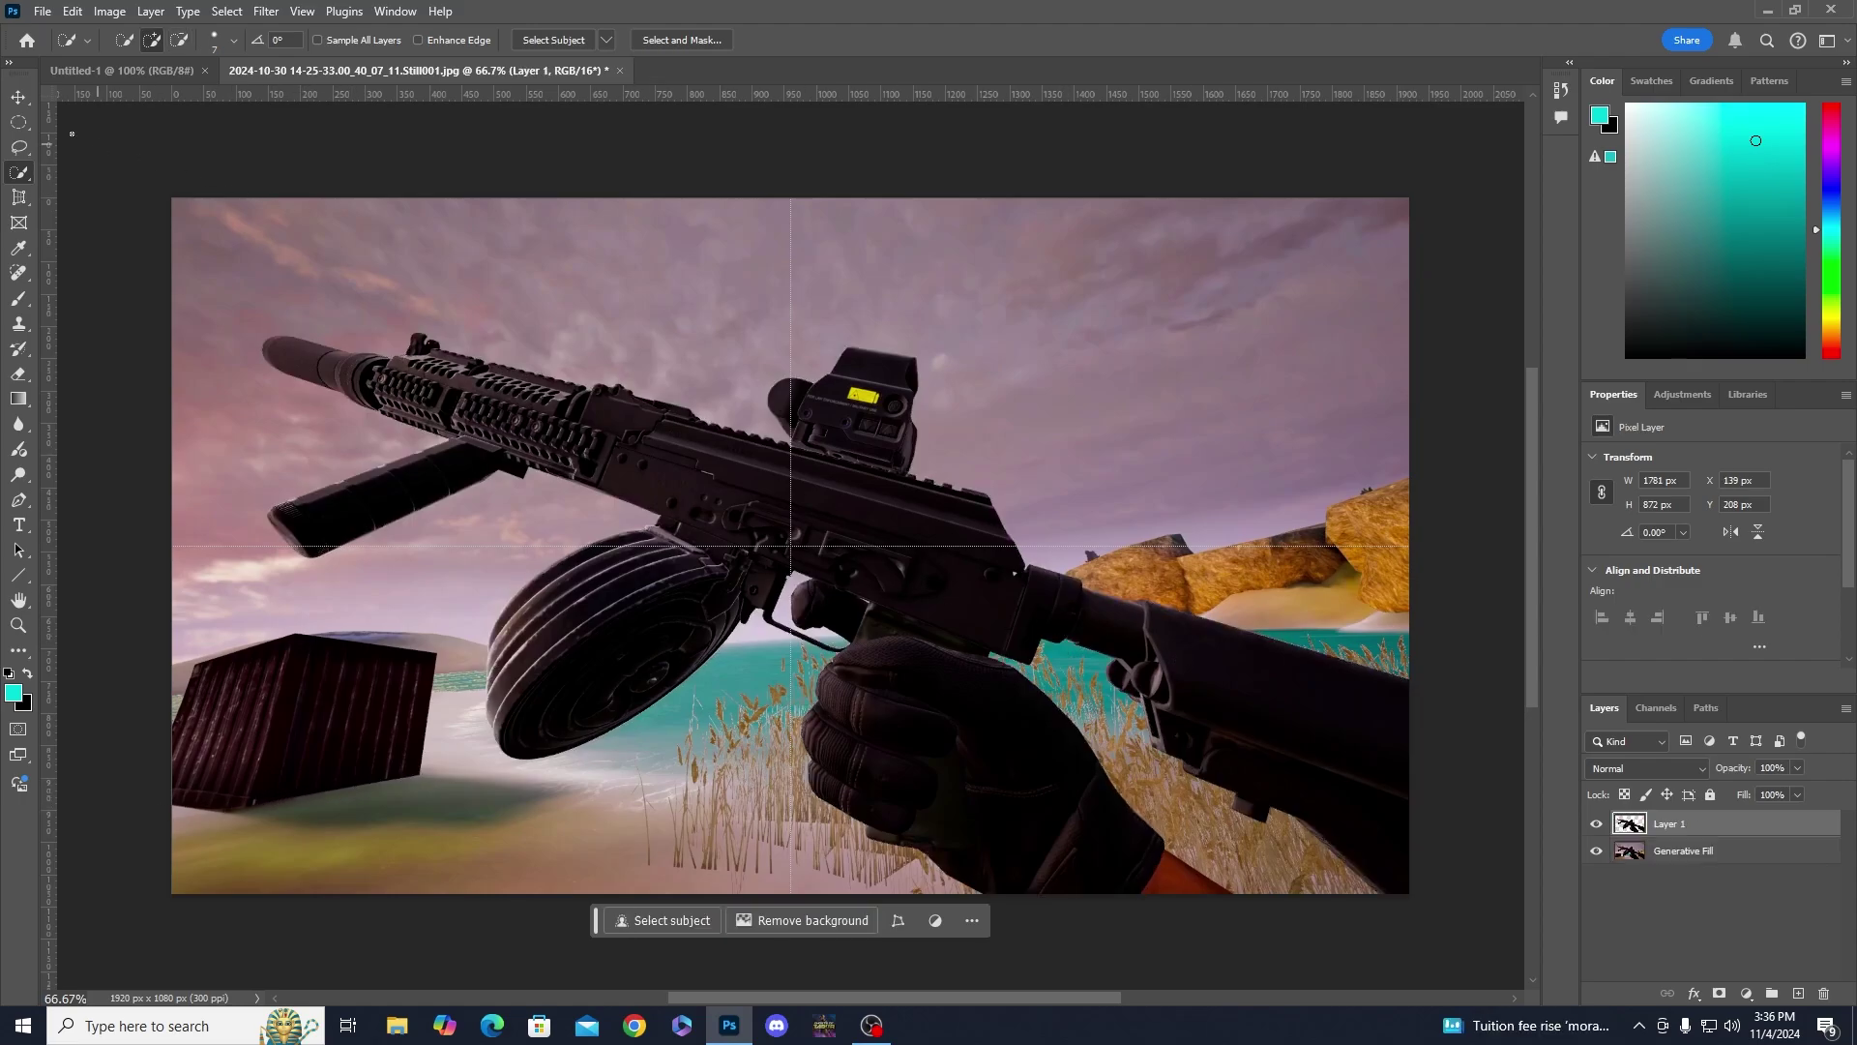
- Apply a Hue/Saturation adjustment with saturation +30 to the Generative Fill background layer
click(13, 98)
click(851, 219)
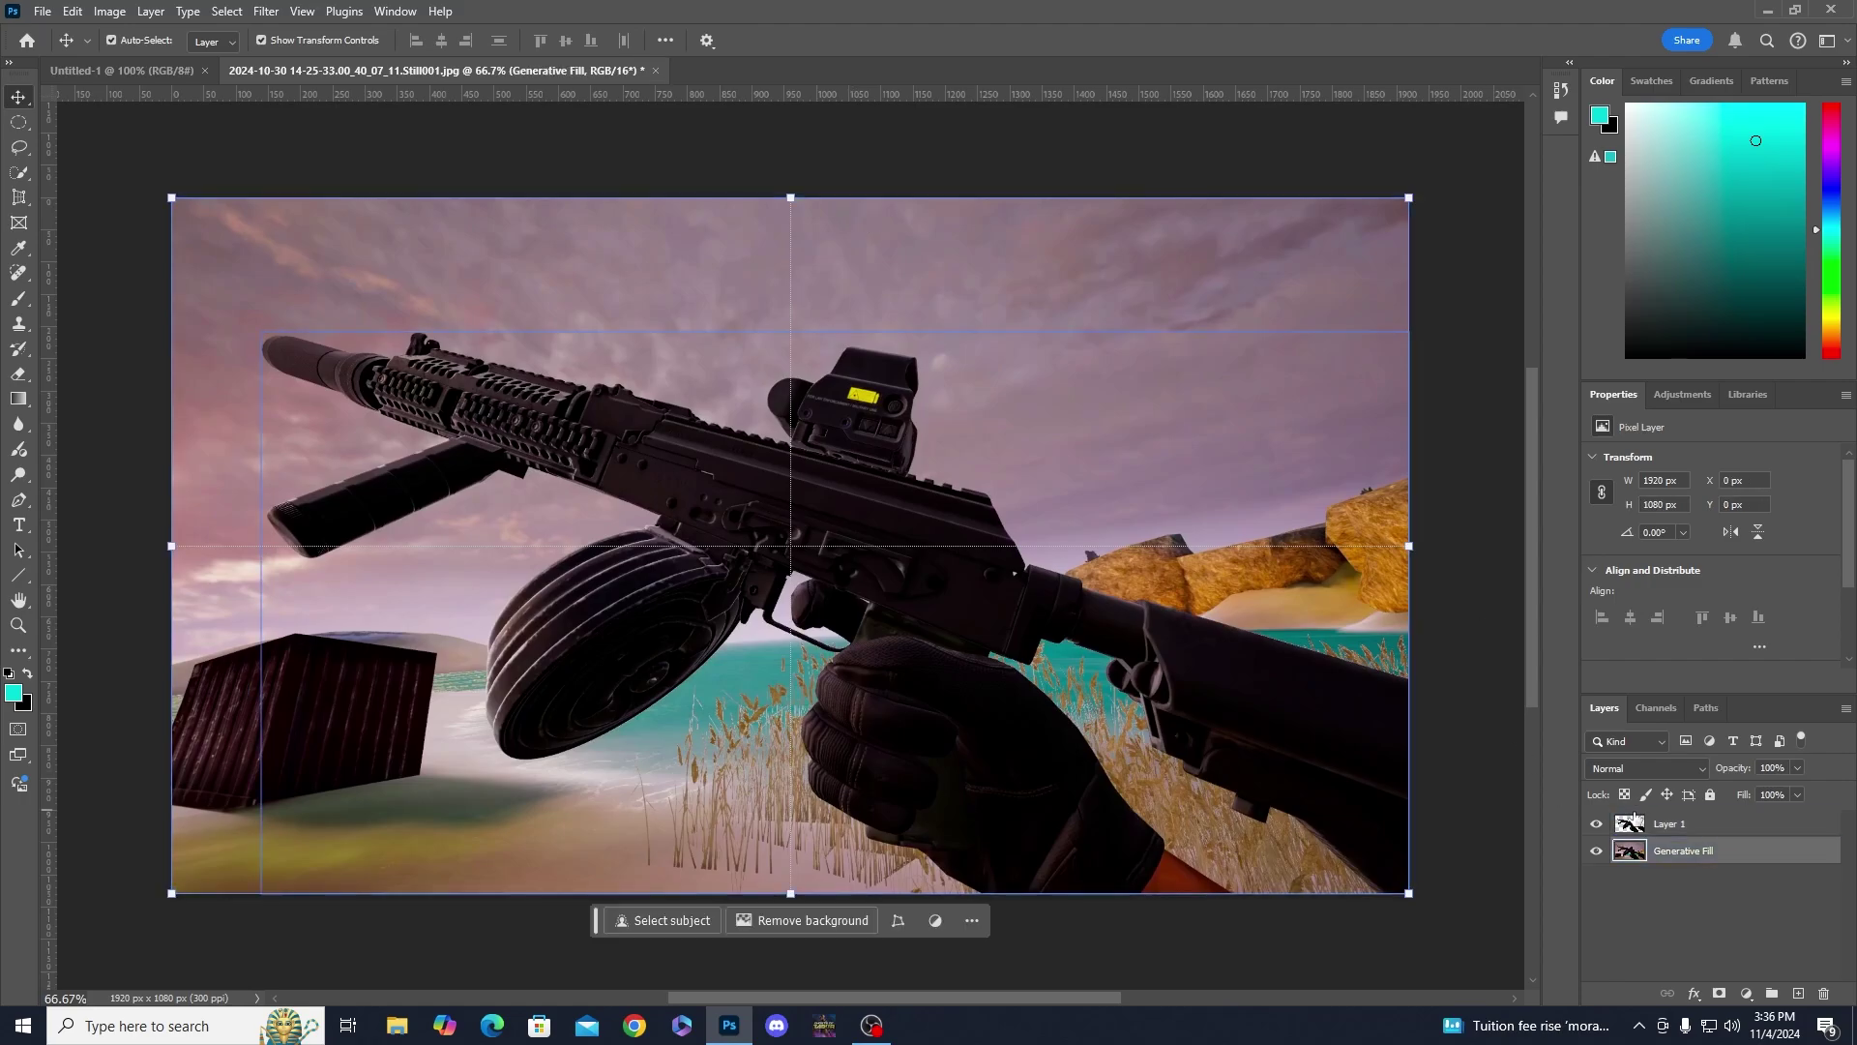
click(1507, 849)
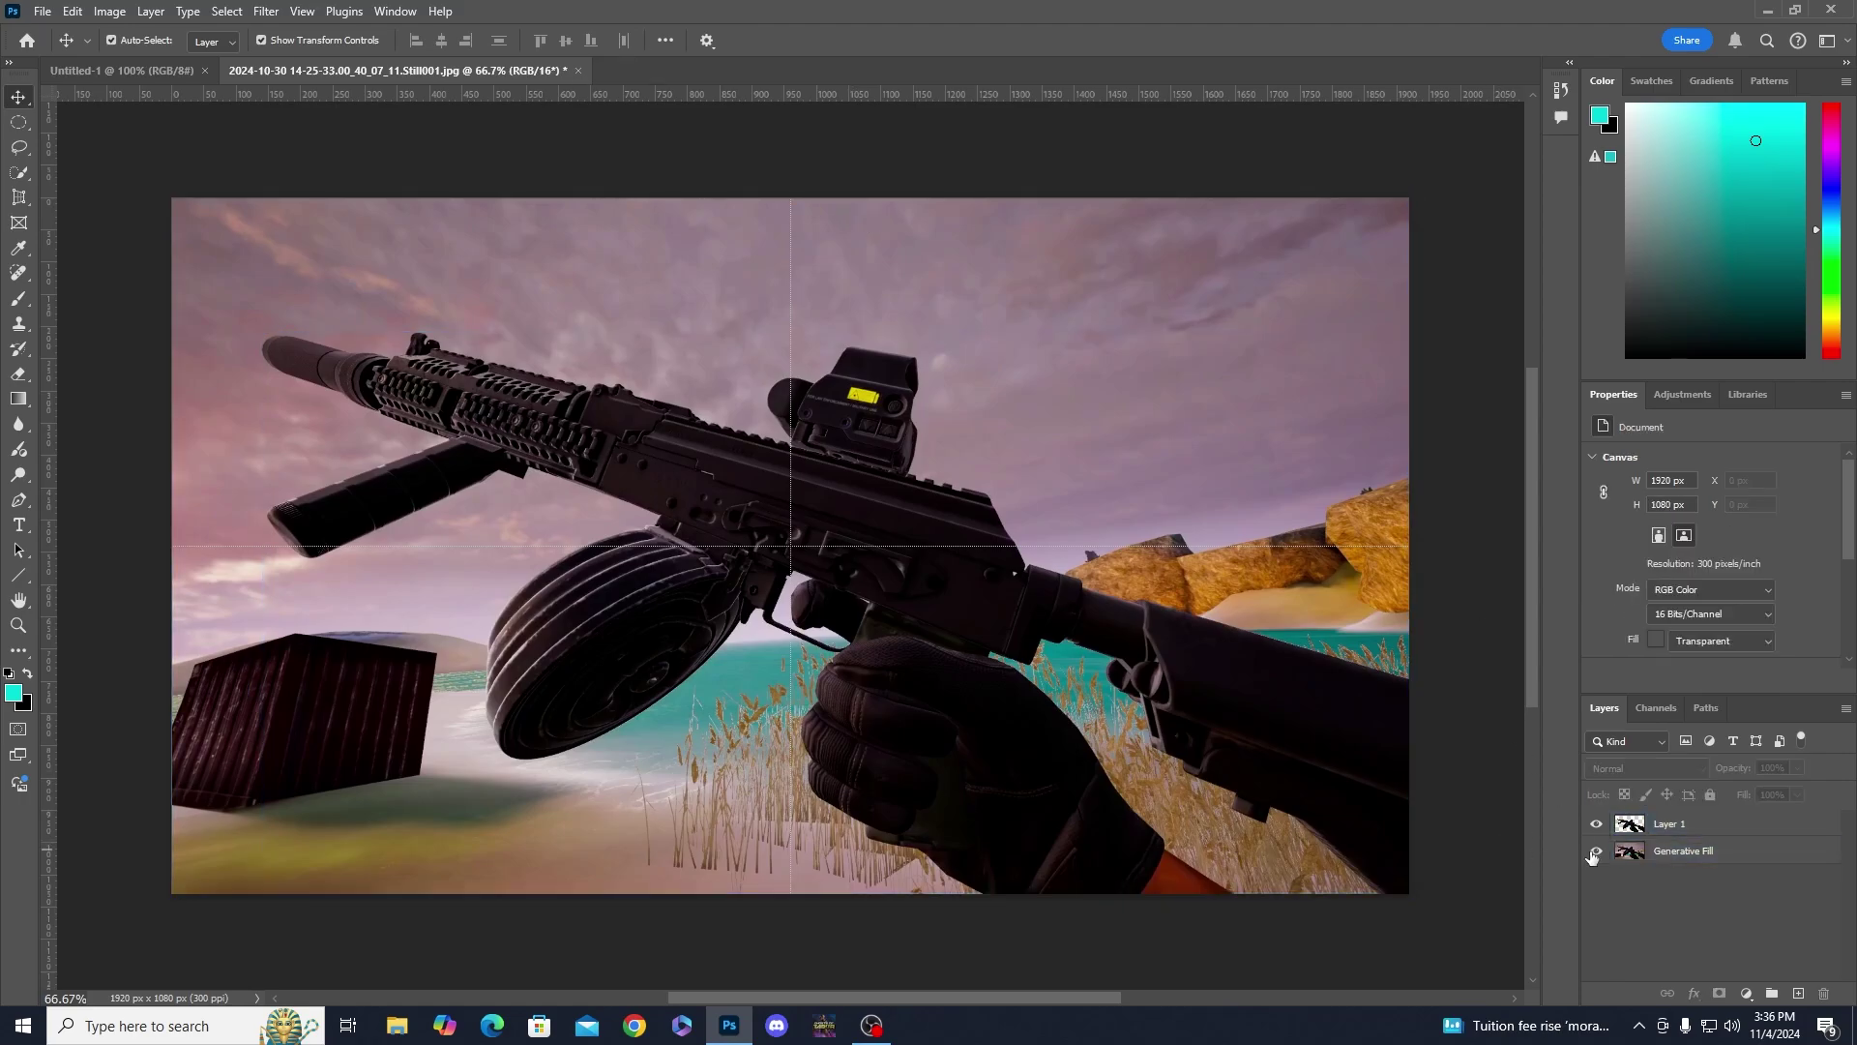
click(1635, 853)
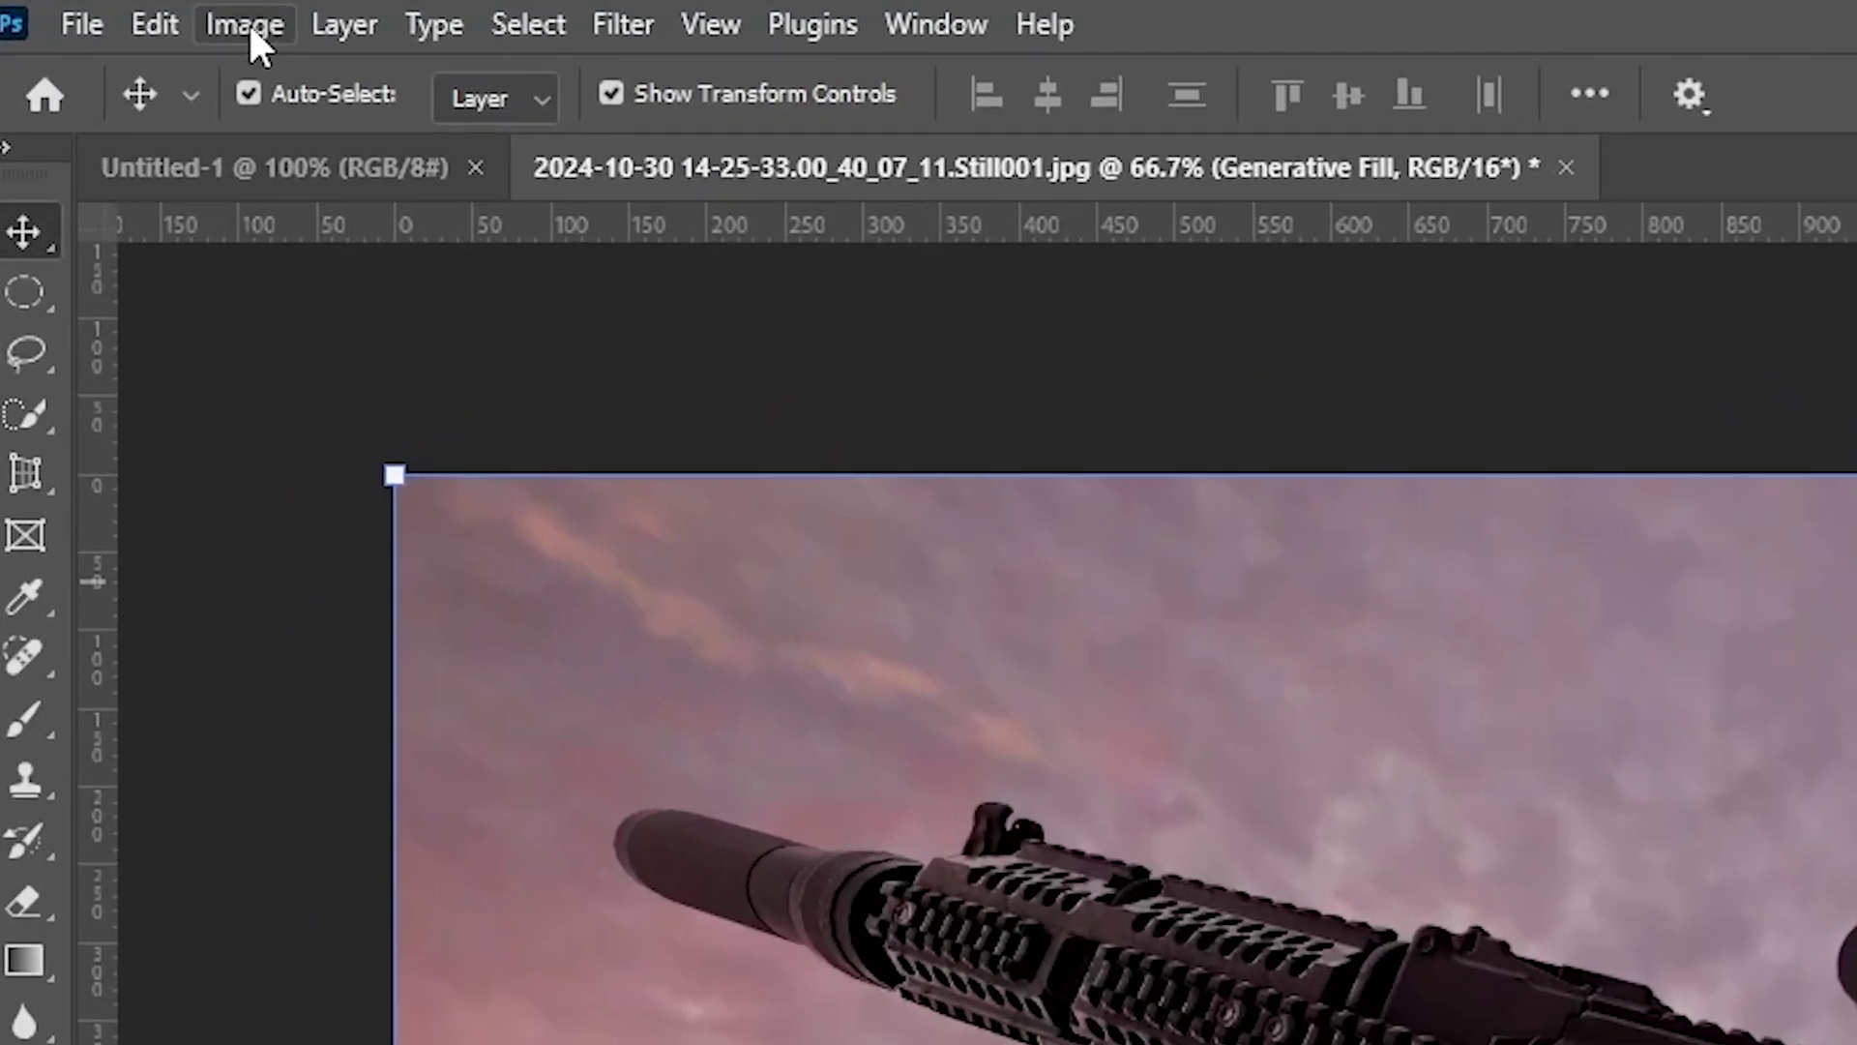
click(250, 23)
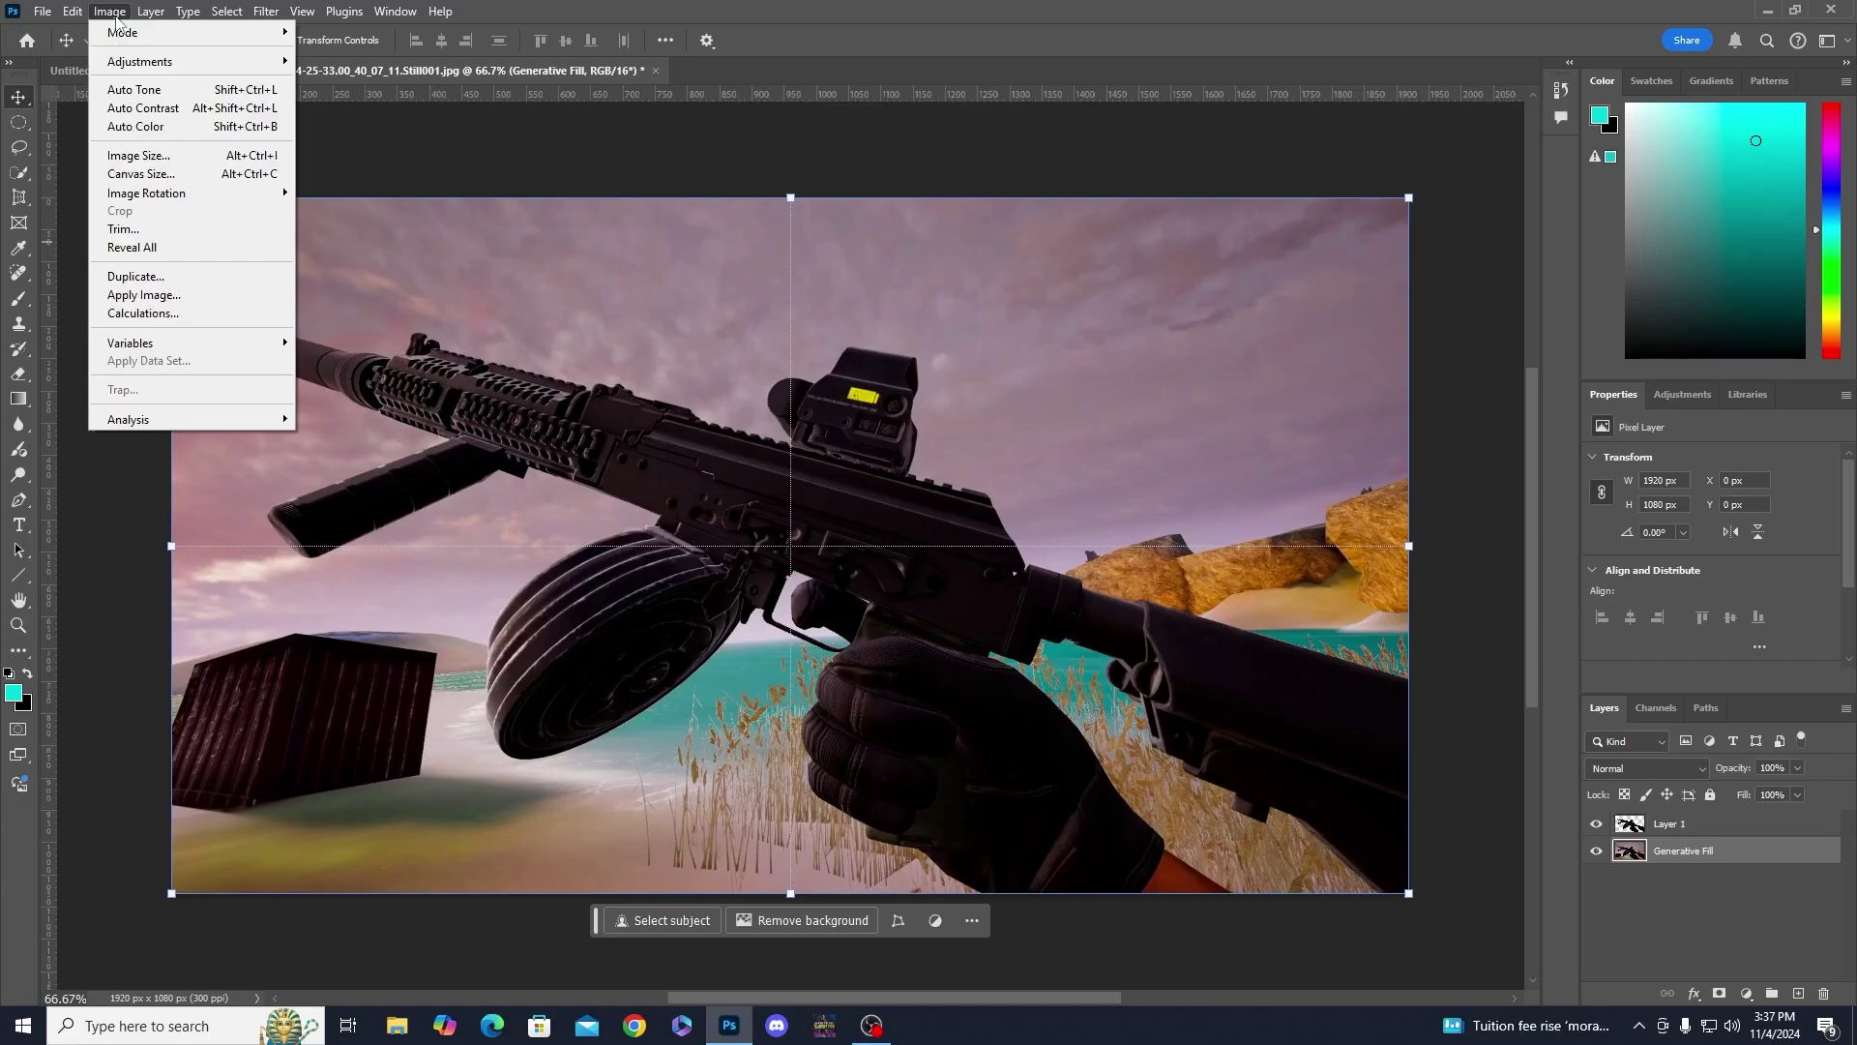
mouse_move(184, 61)
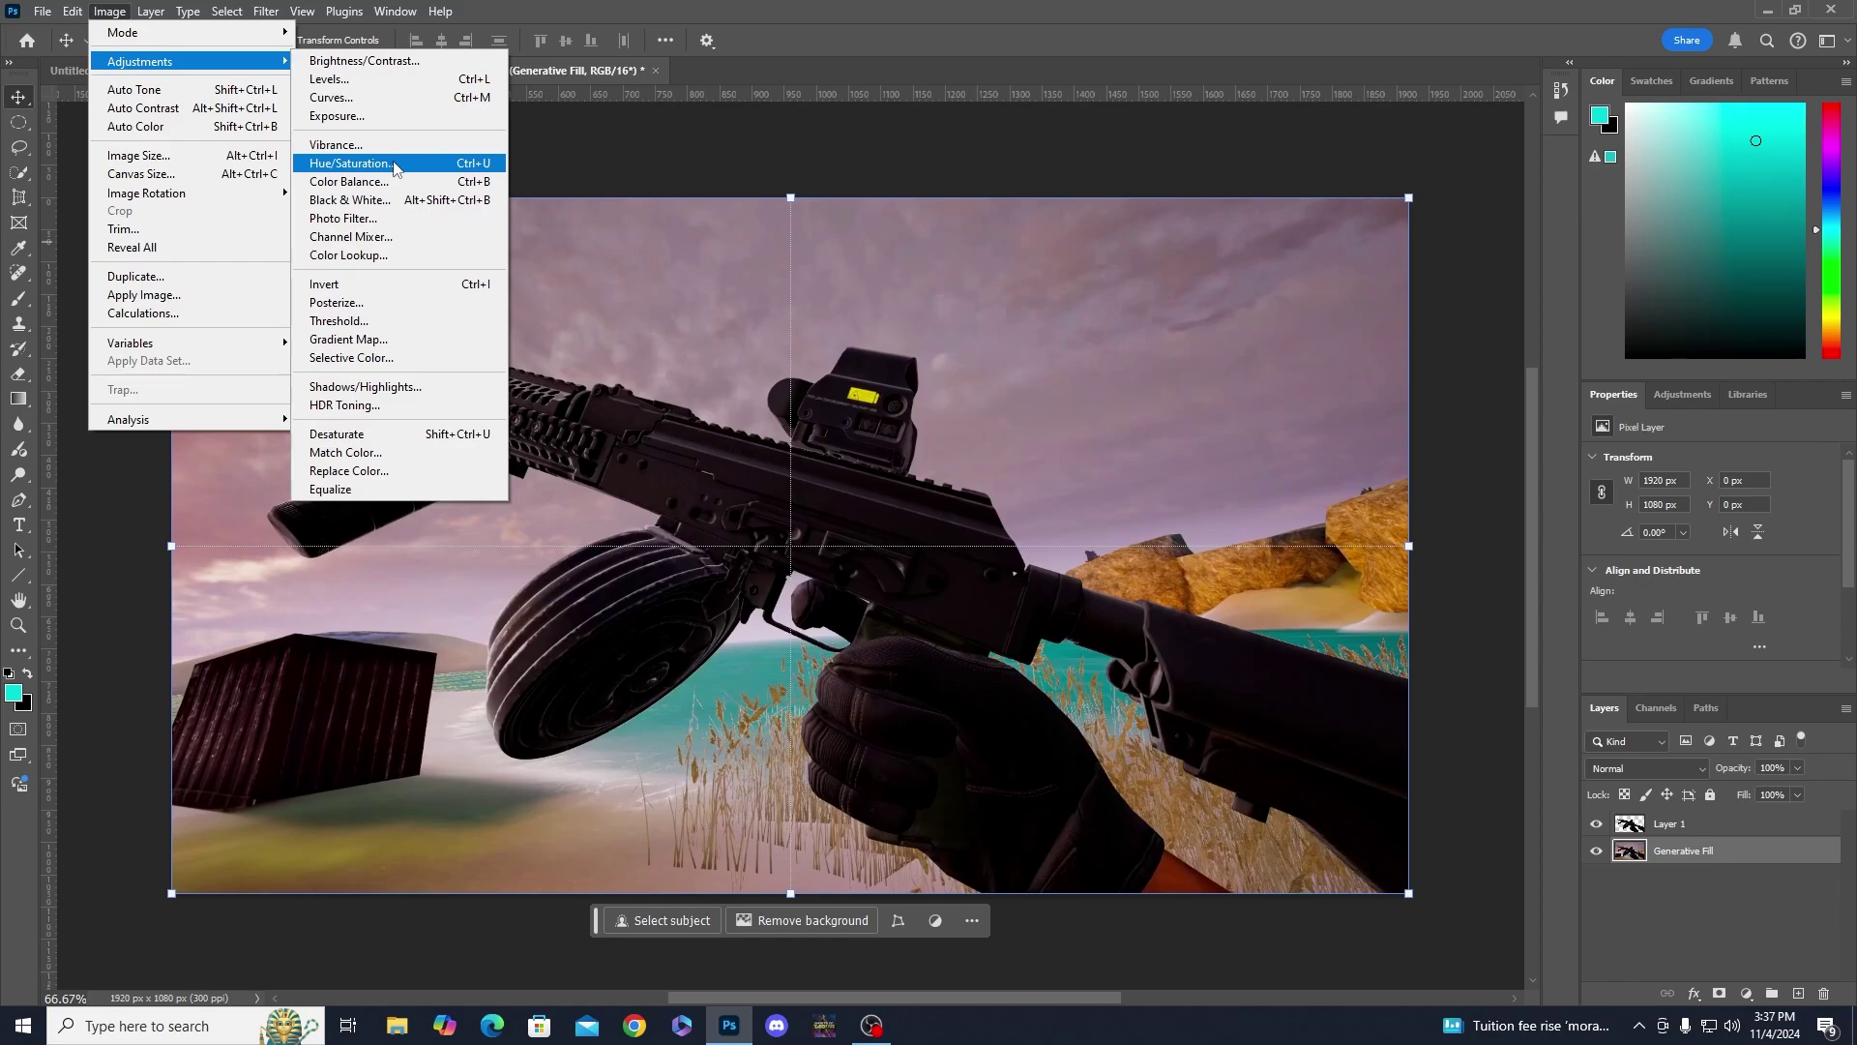
click(394, 165)
drag(1321, 332, 1330, 332)
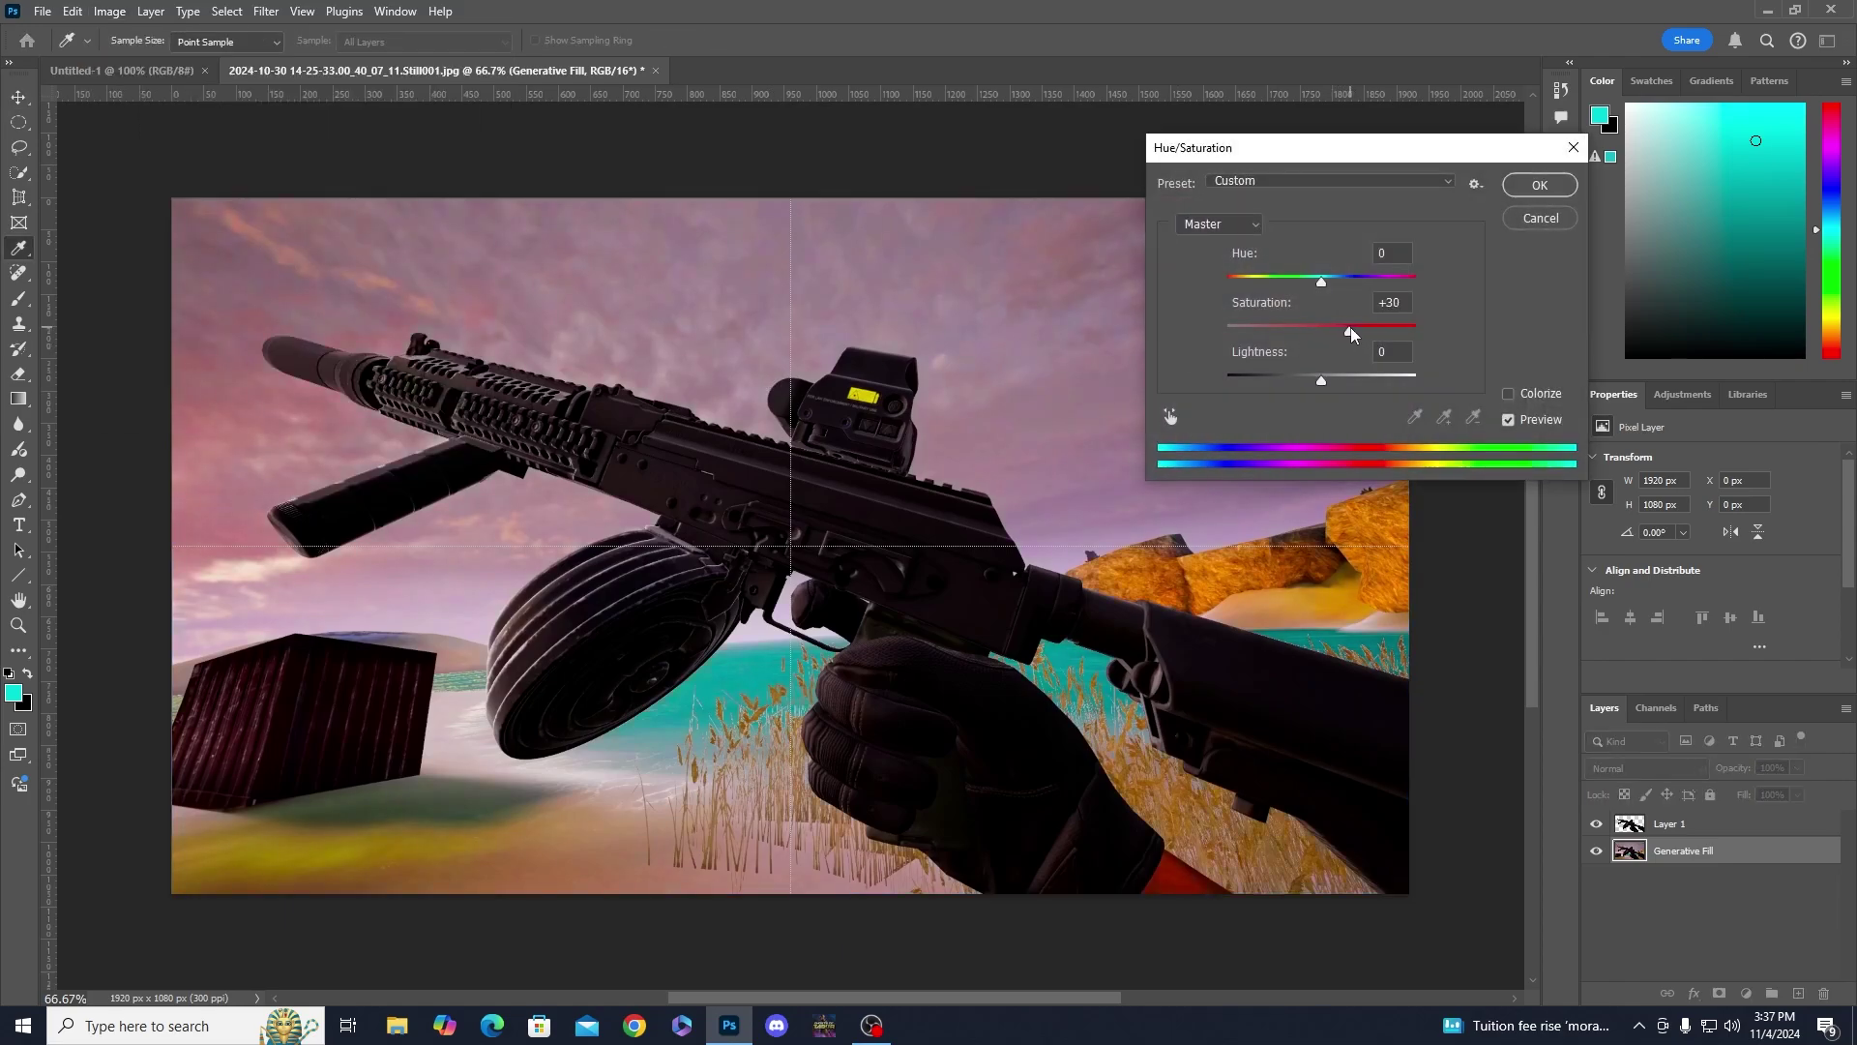
click(1557, 188)
key(v)
- Apply an Exposure adjustment of +1.29 to the Generative Fill background layer
click(109, 10)
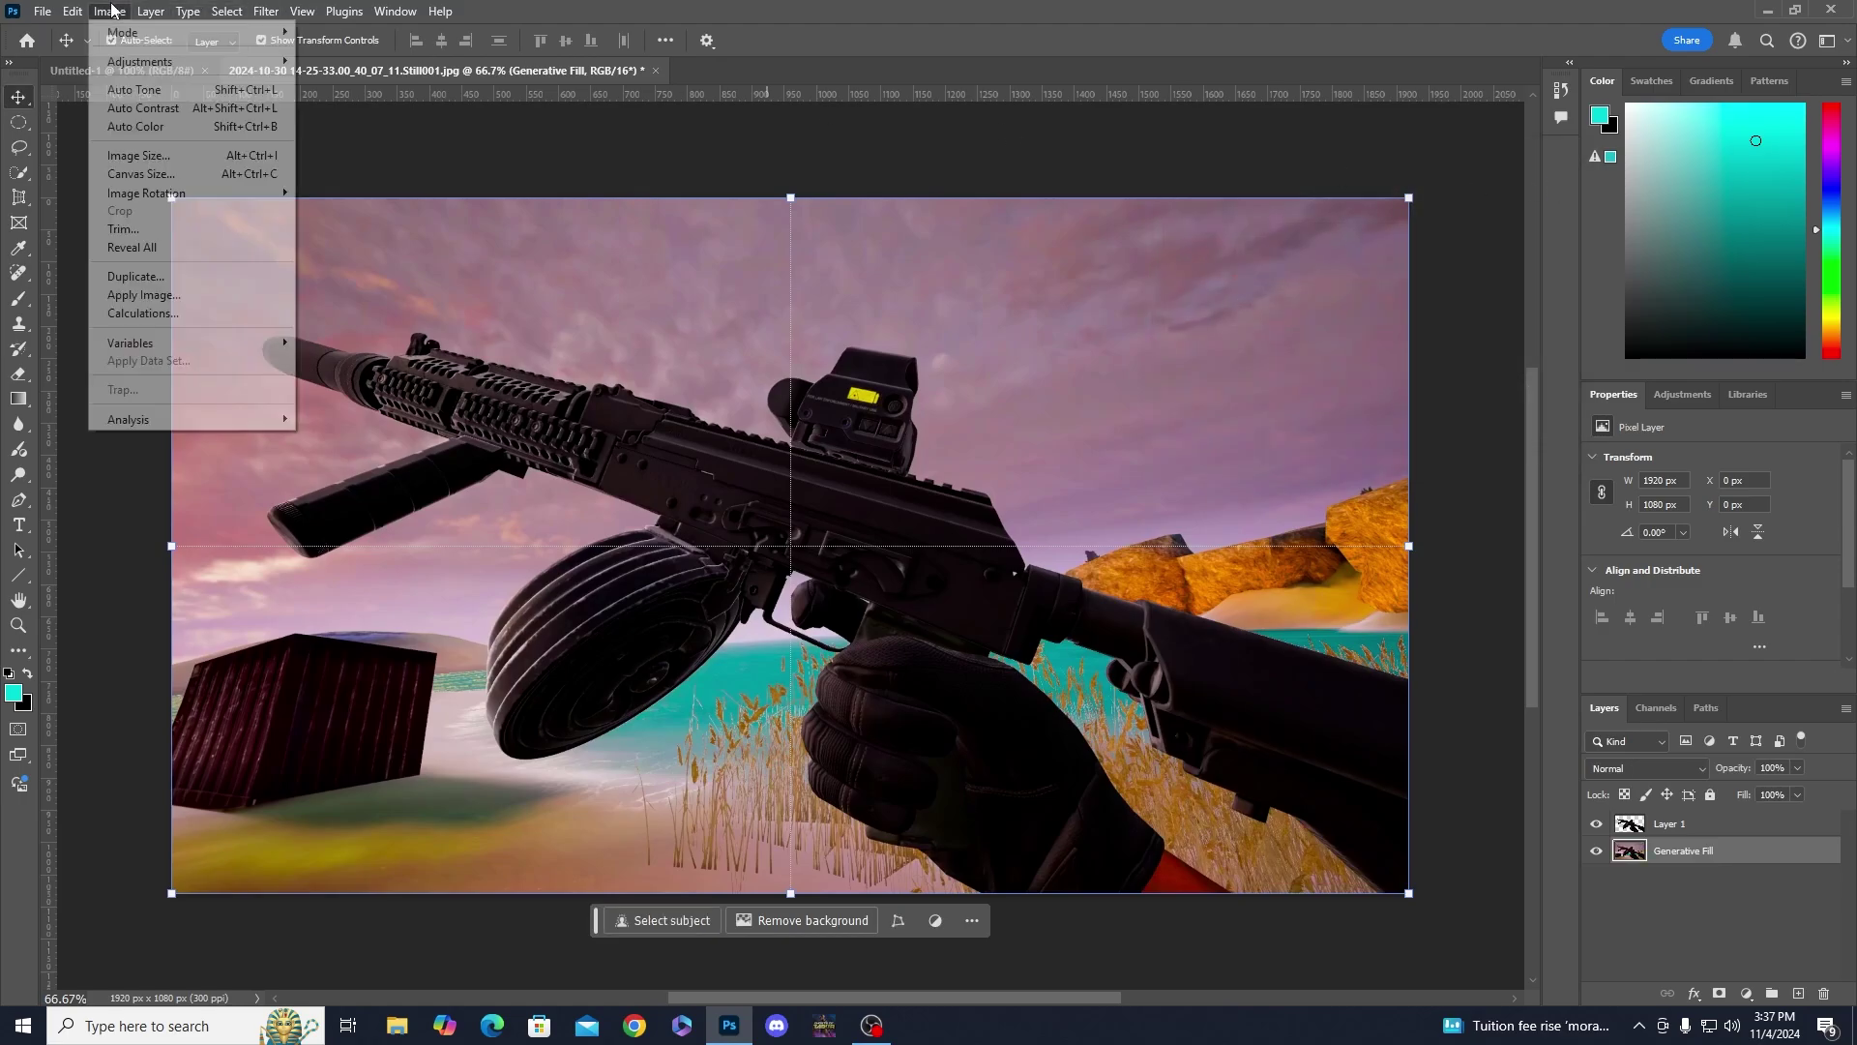
mouse_move(119, 67)
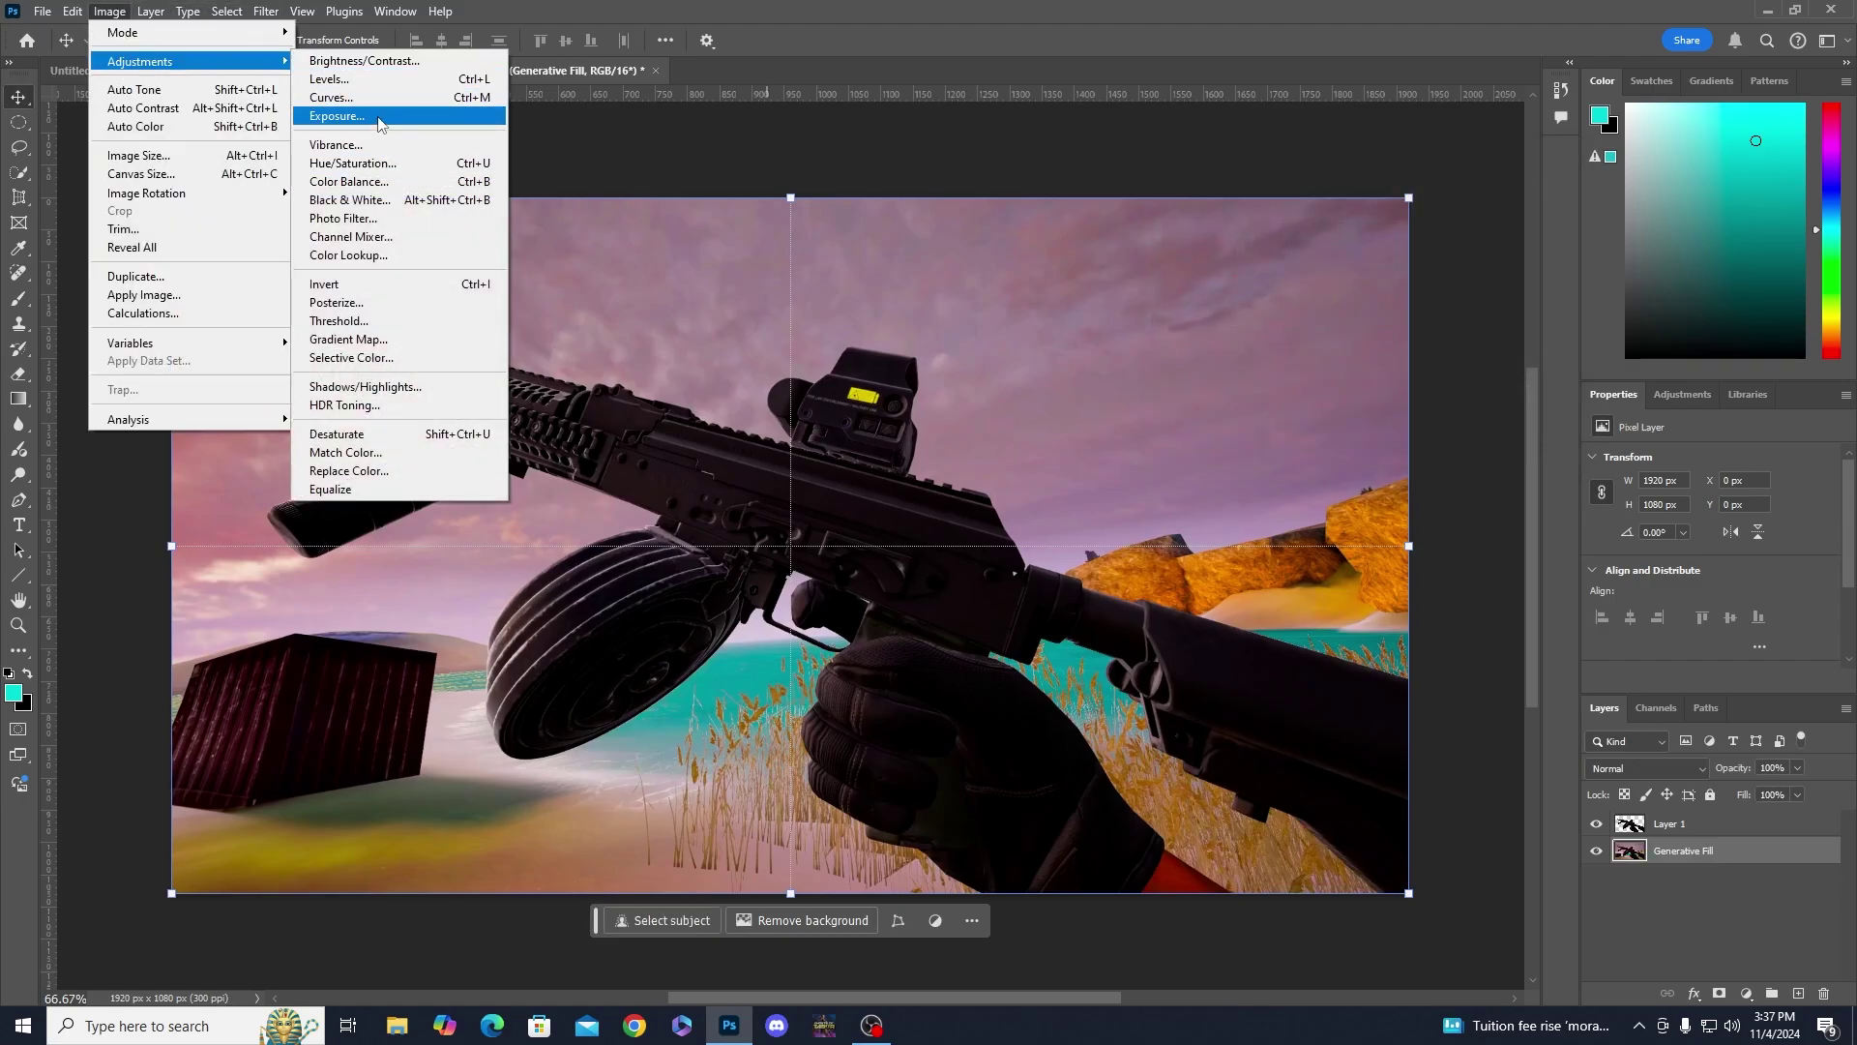
click(379, 118)
drag(1322, 254, 1348, 253)
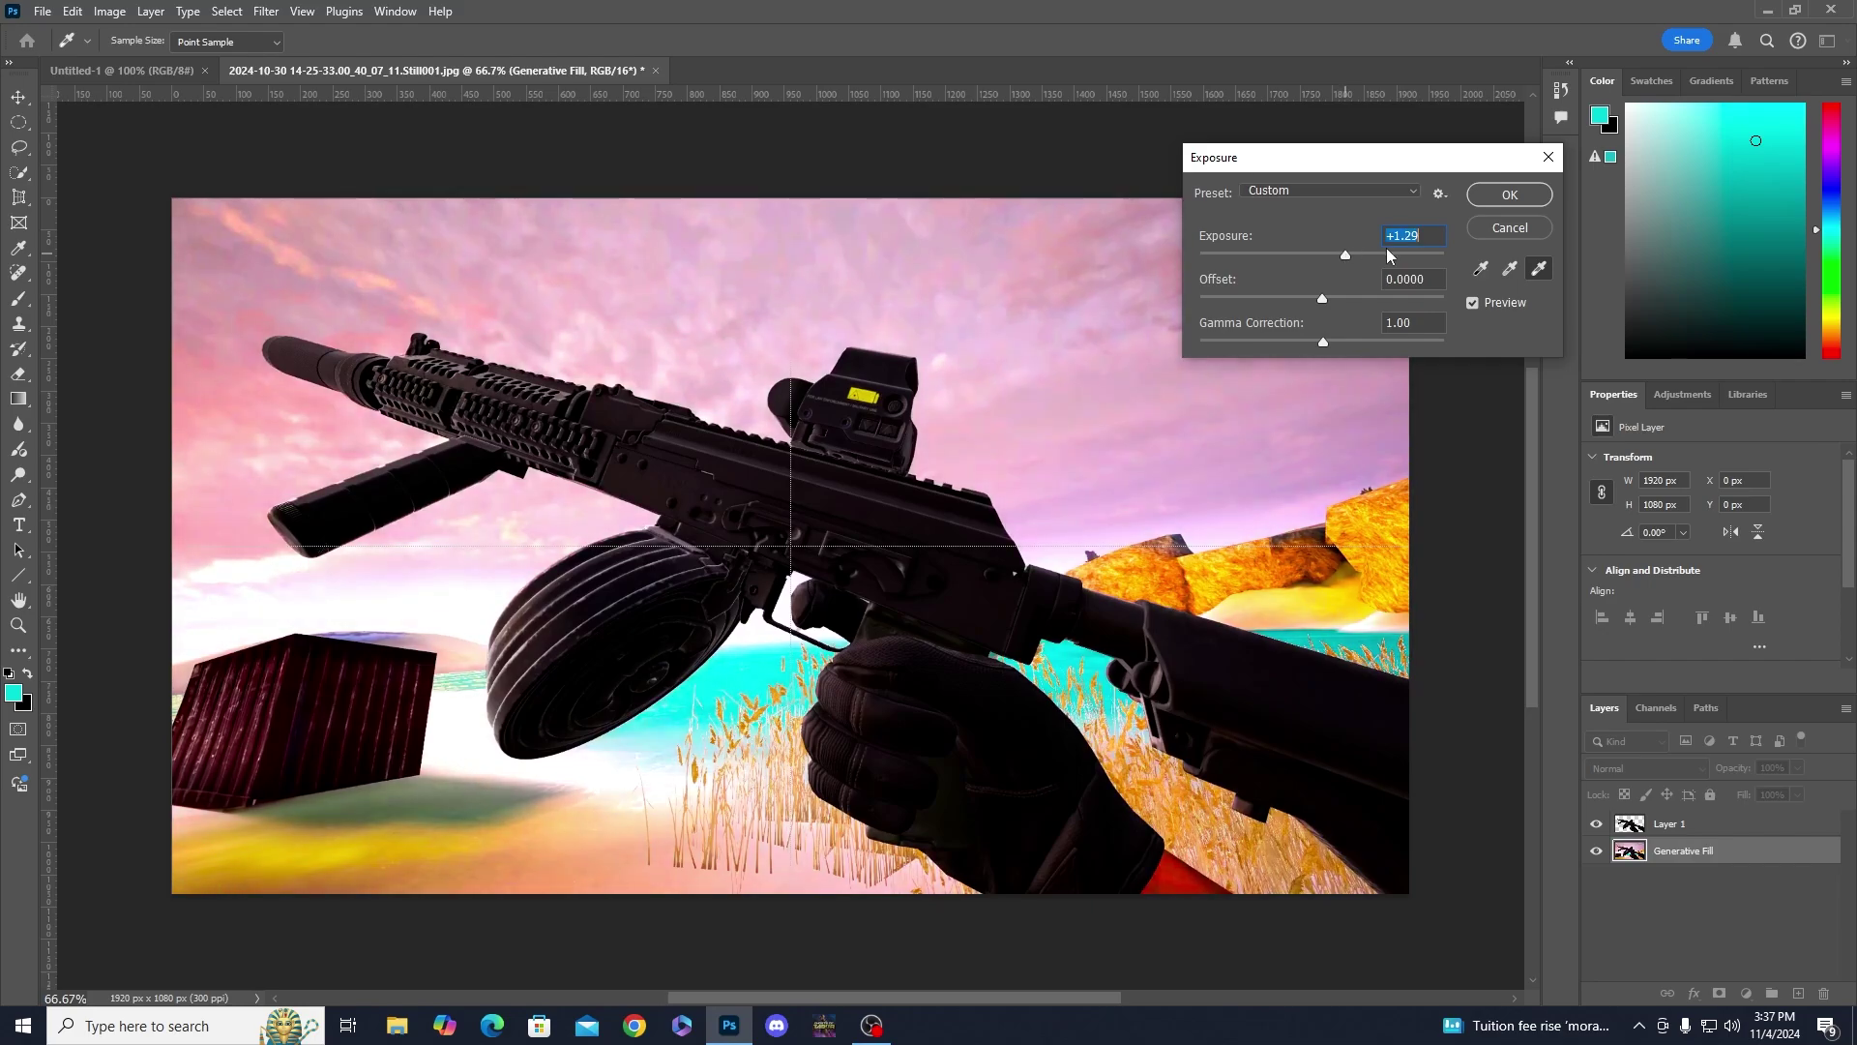
click(1512, 195)
key(v)
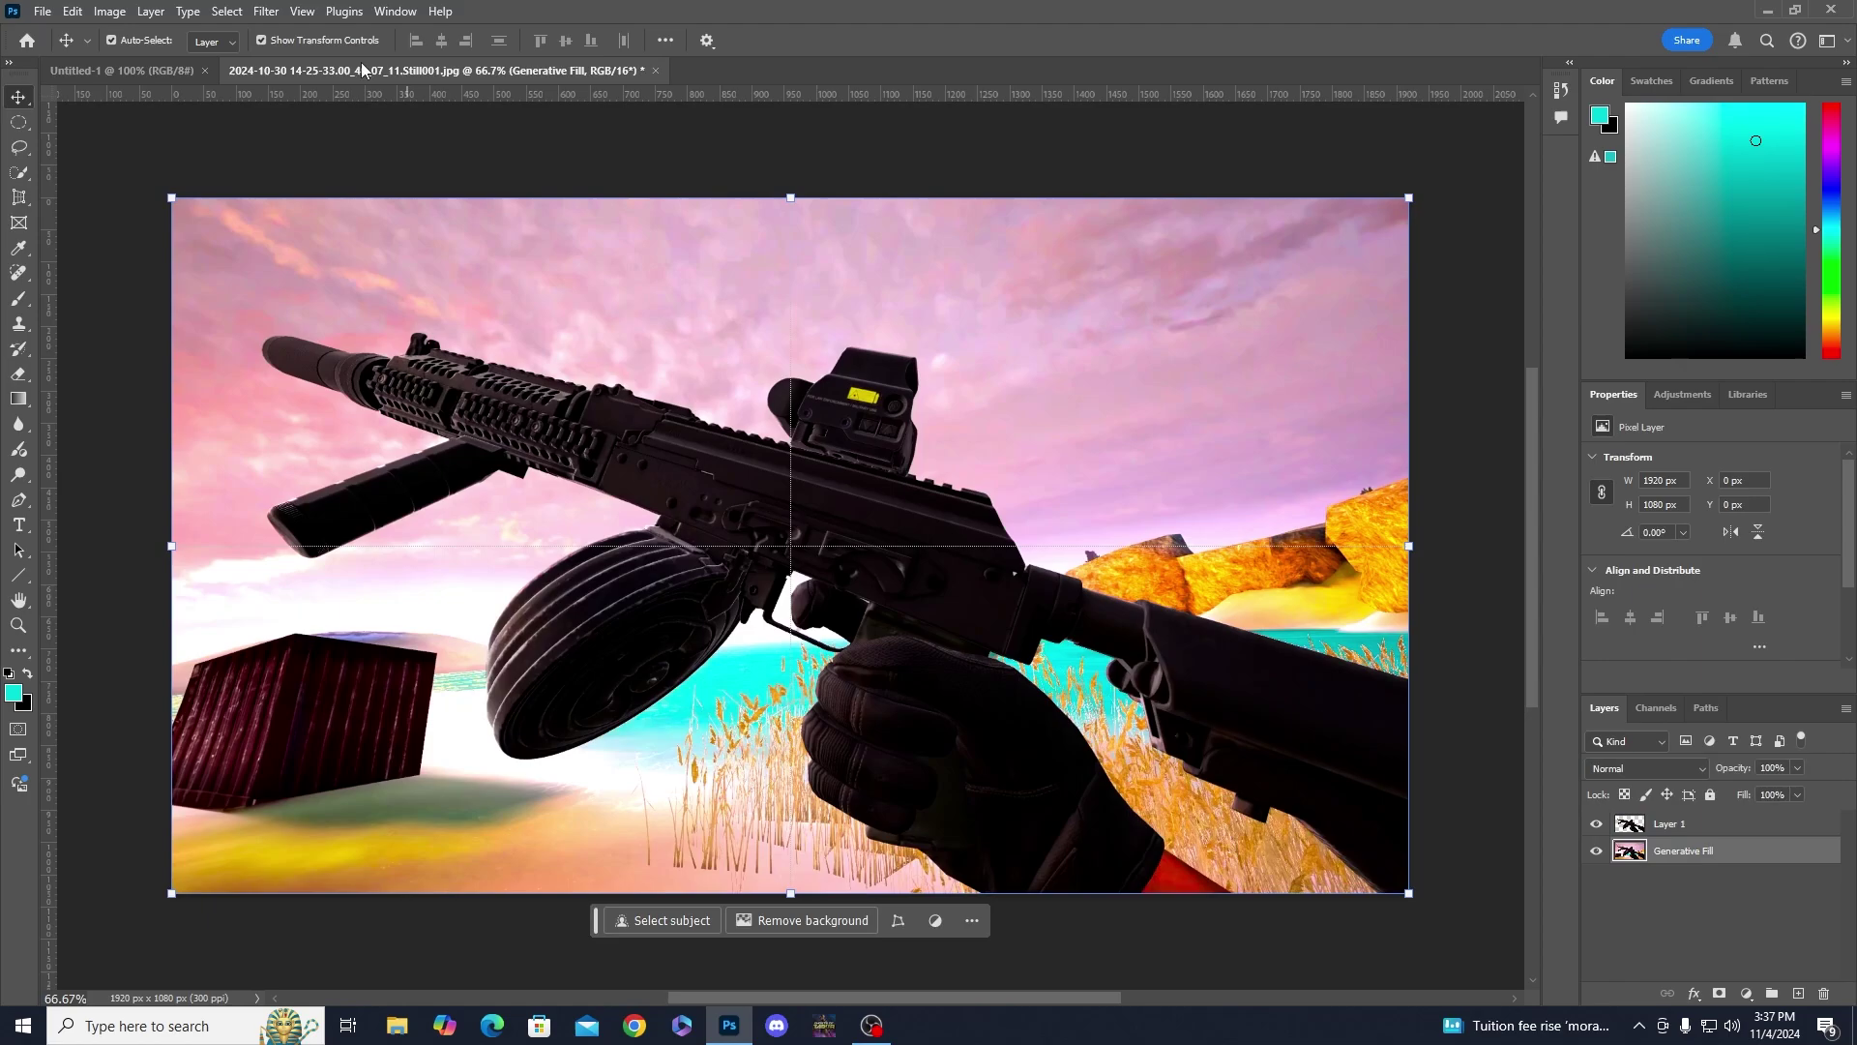
- Select the sky on the Generative Fill layer, refine the selection around the container, and copy it to a new layer
click(230, 14)
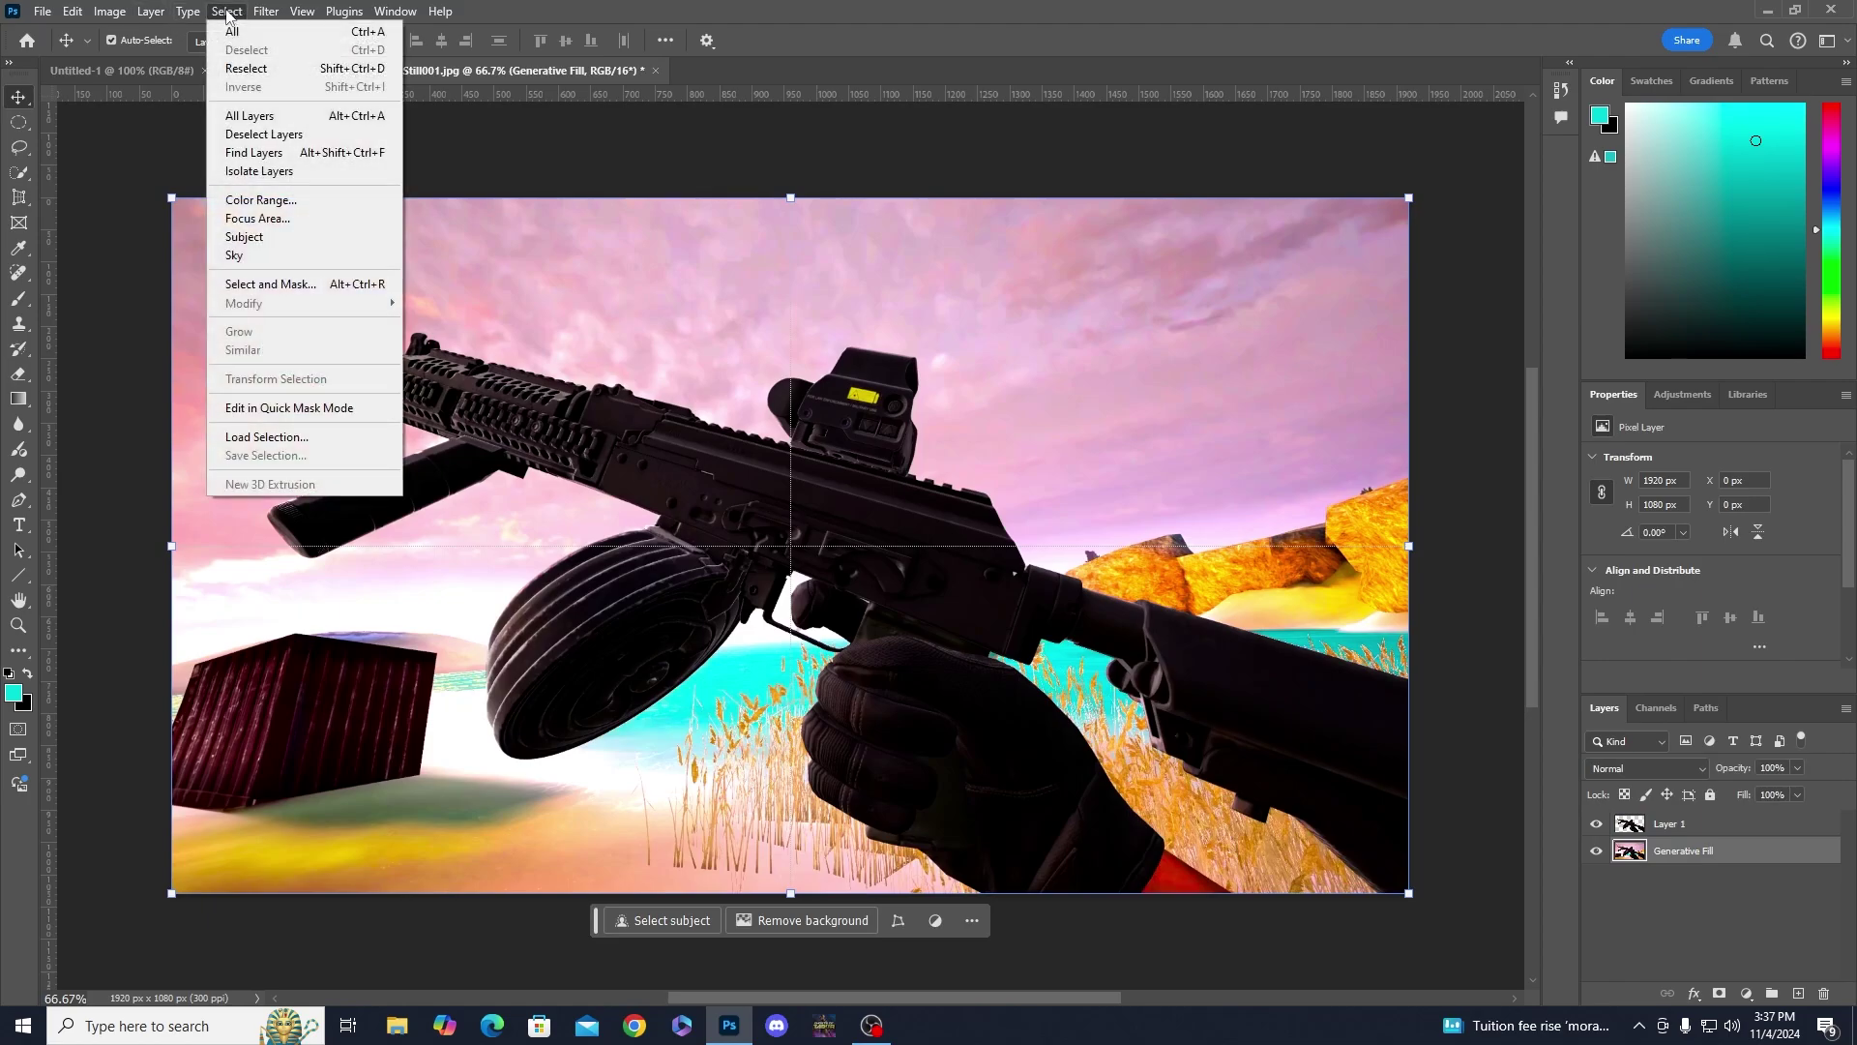
click(237, 253)
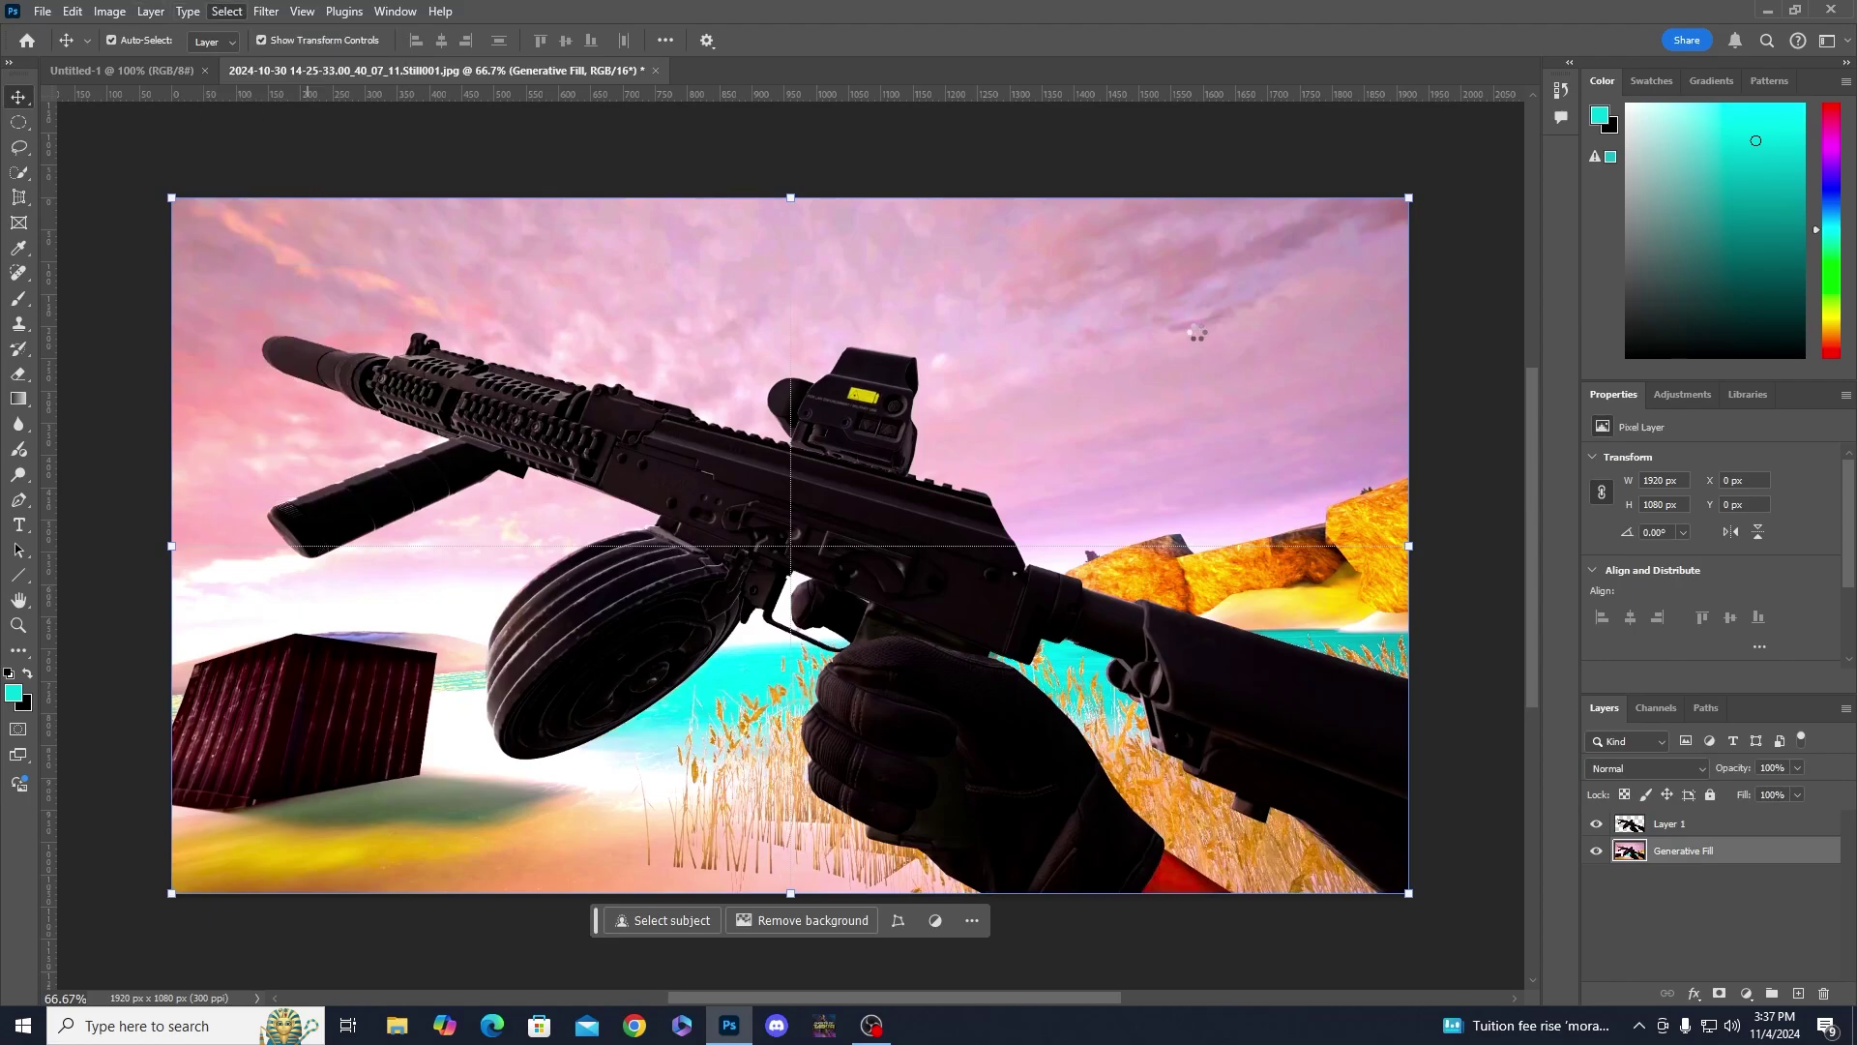
click(22, 173)
scroll(315, 659, up, 5)
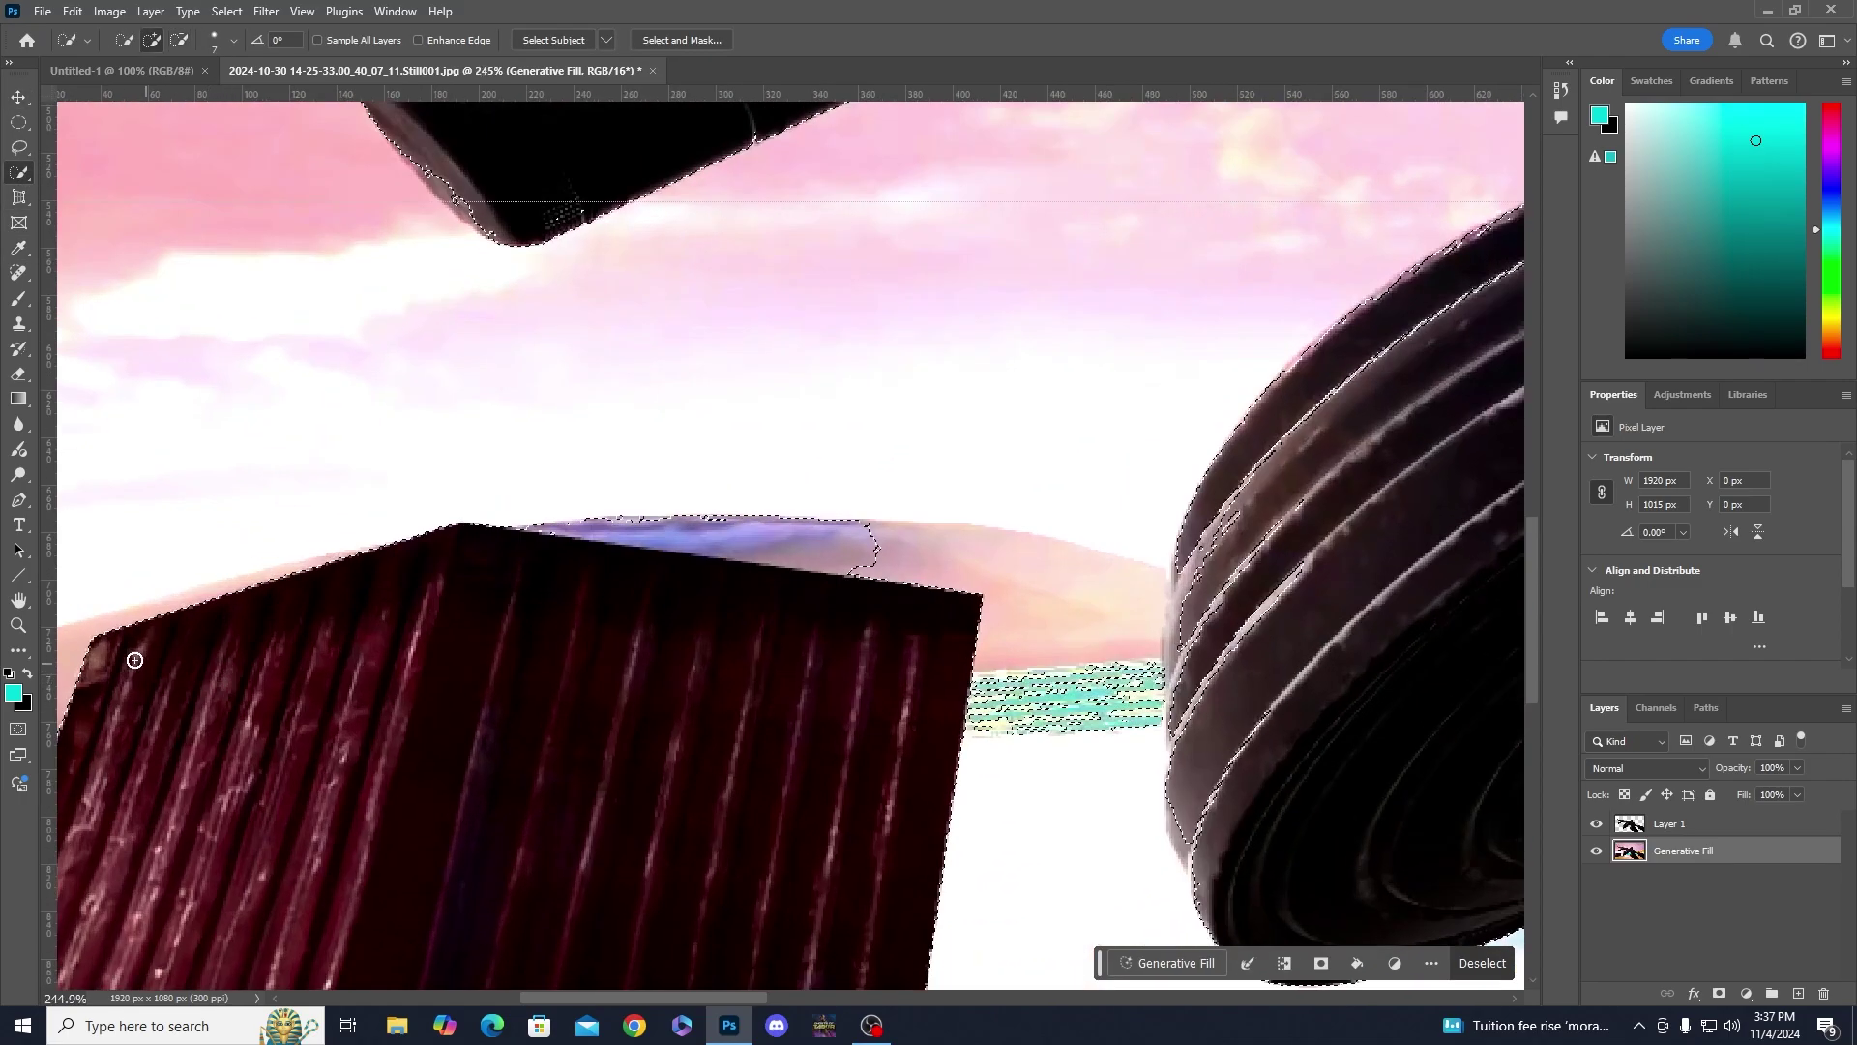
scroll(1189, 559, down, 8)
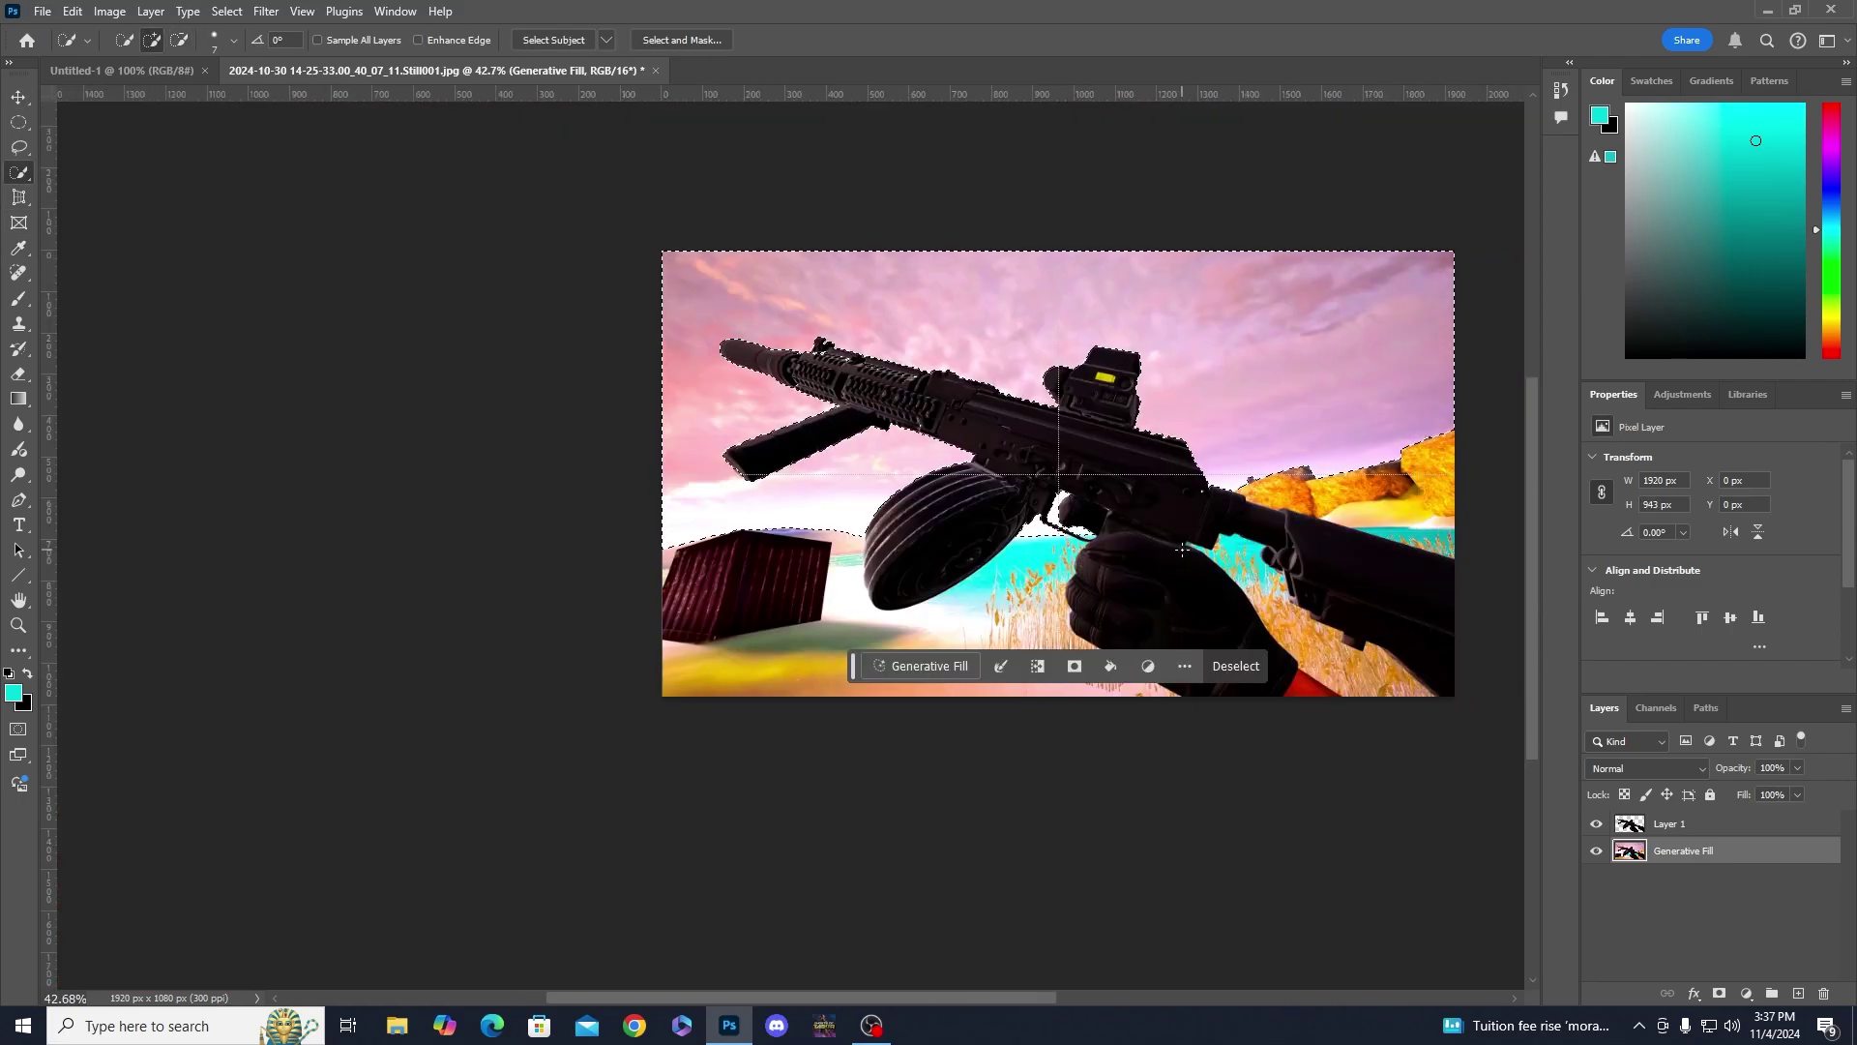
key(ctrl+j)
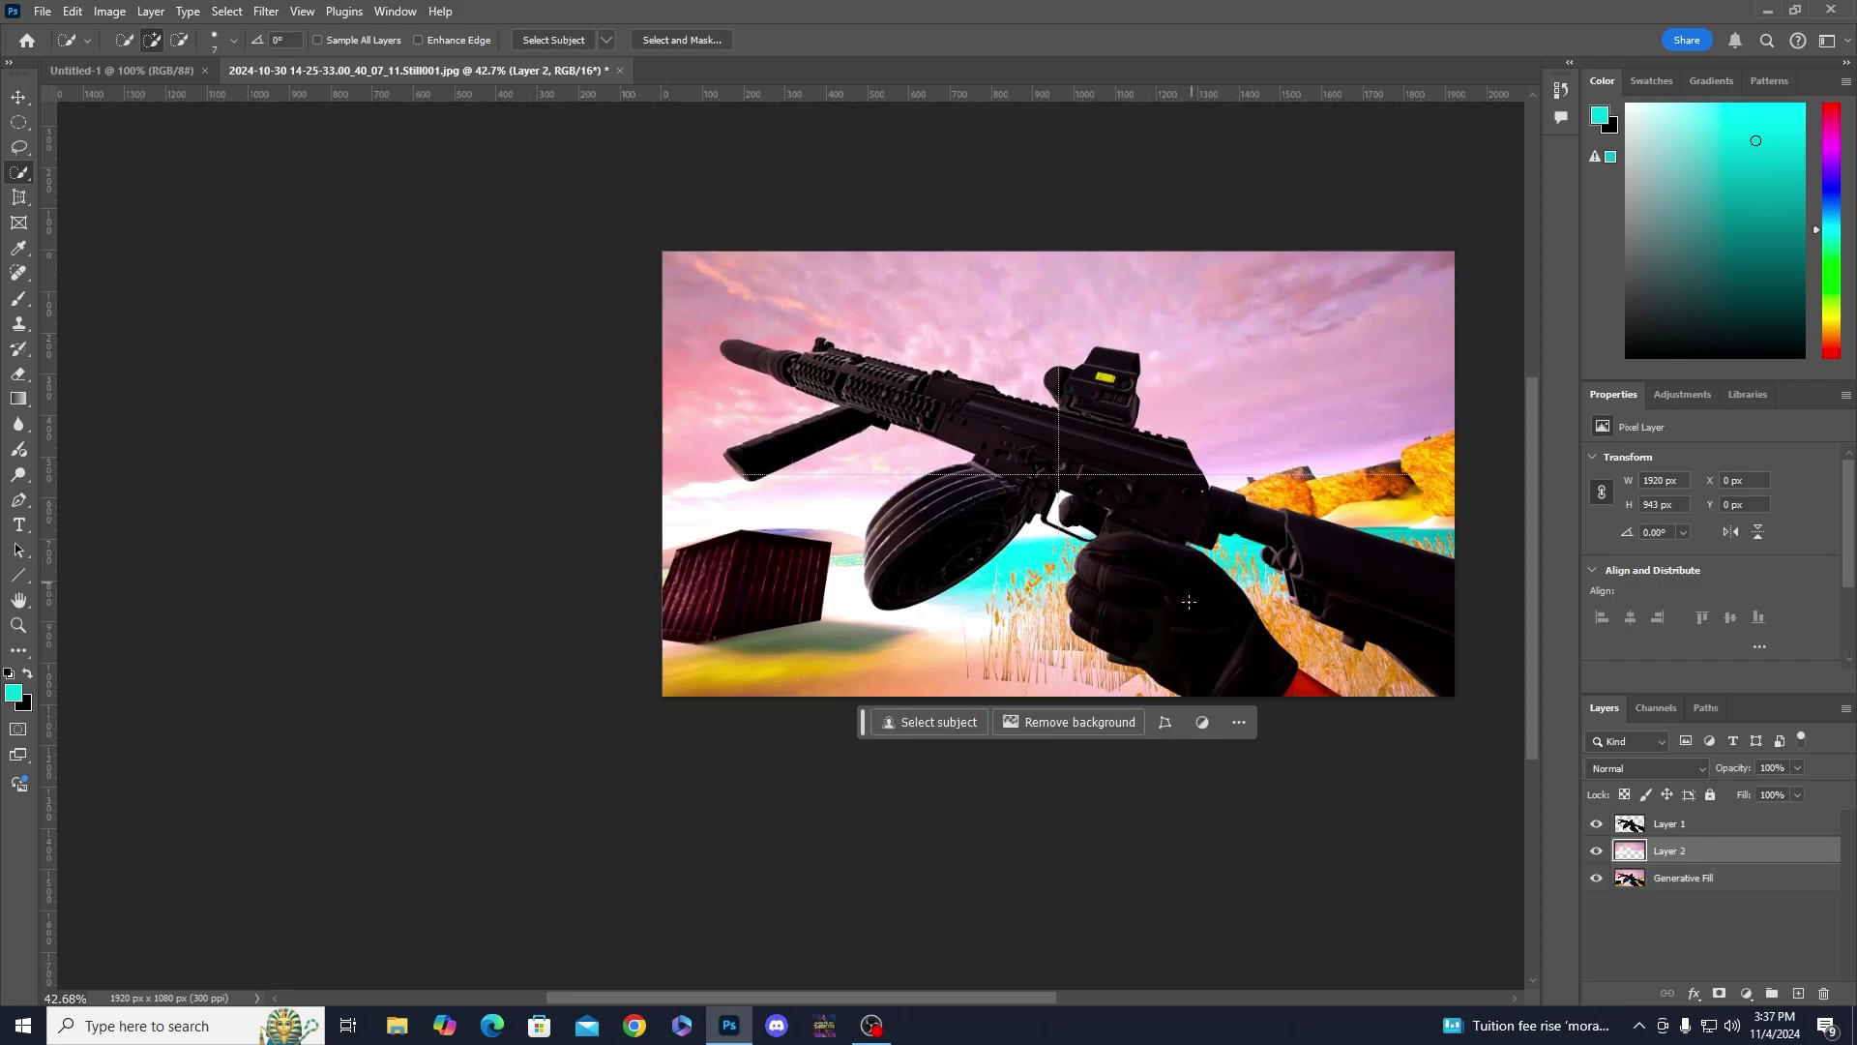
key(v)
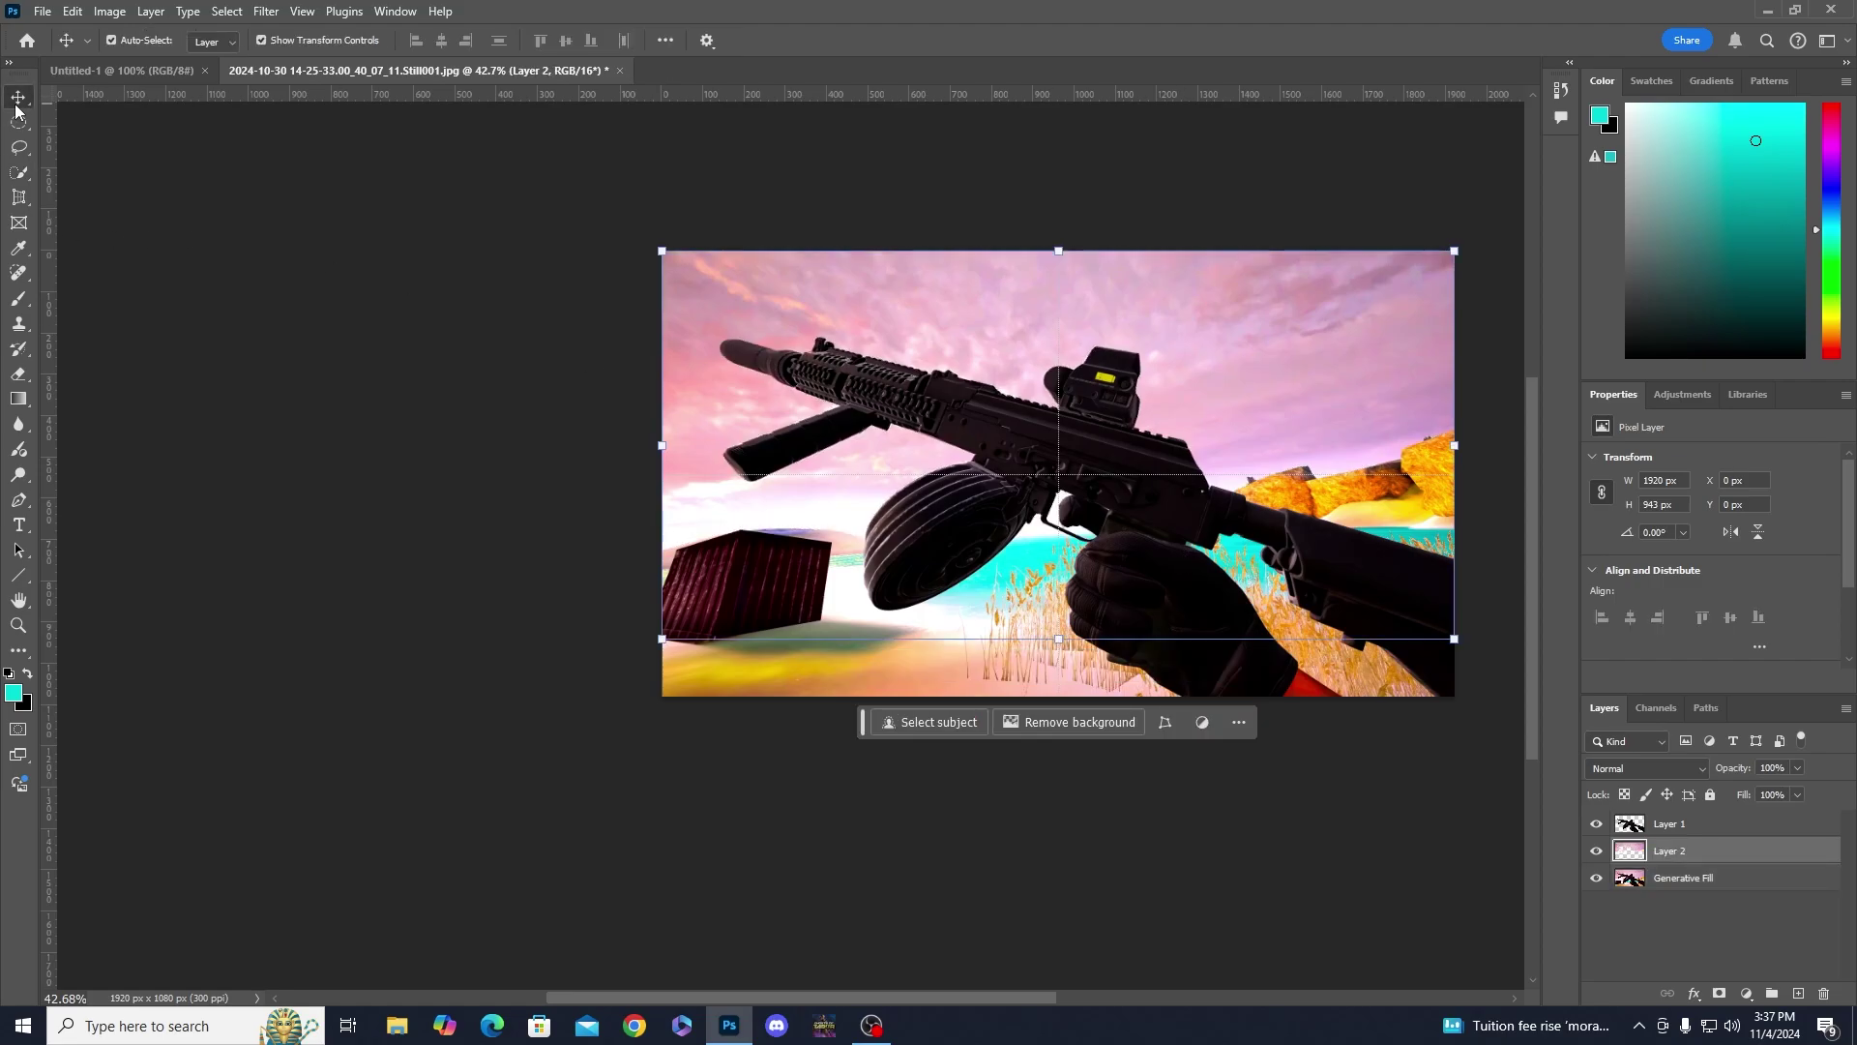
right_click(1669, 853)
click(1495, 782)
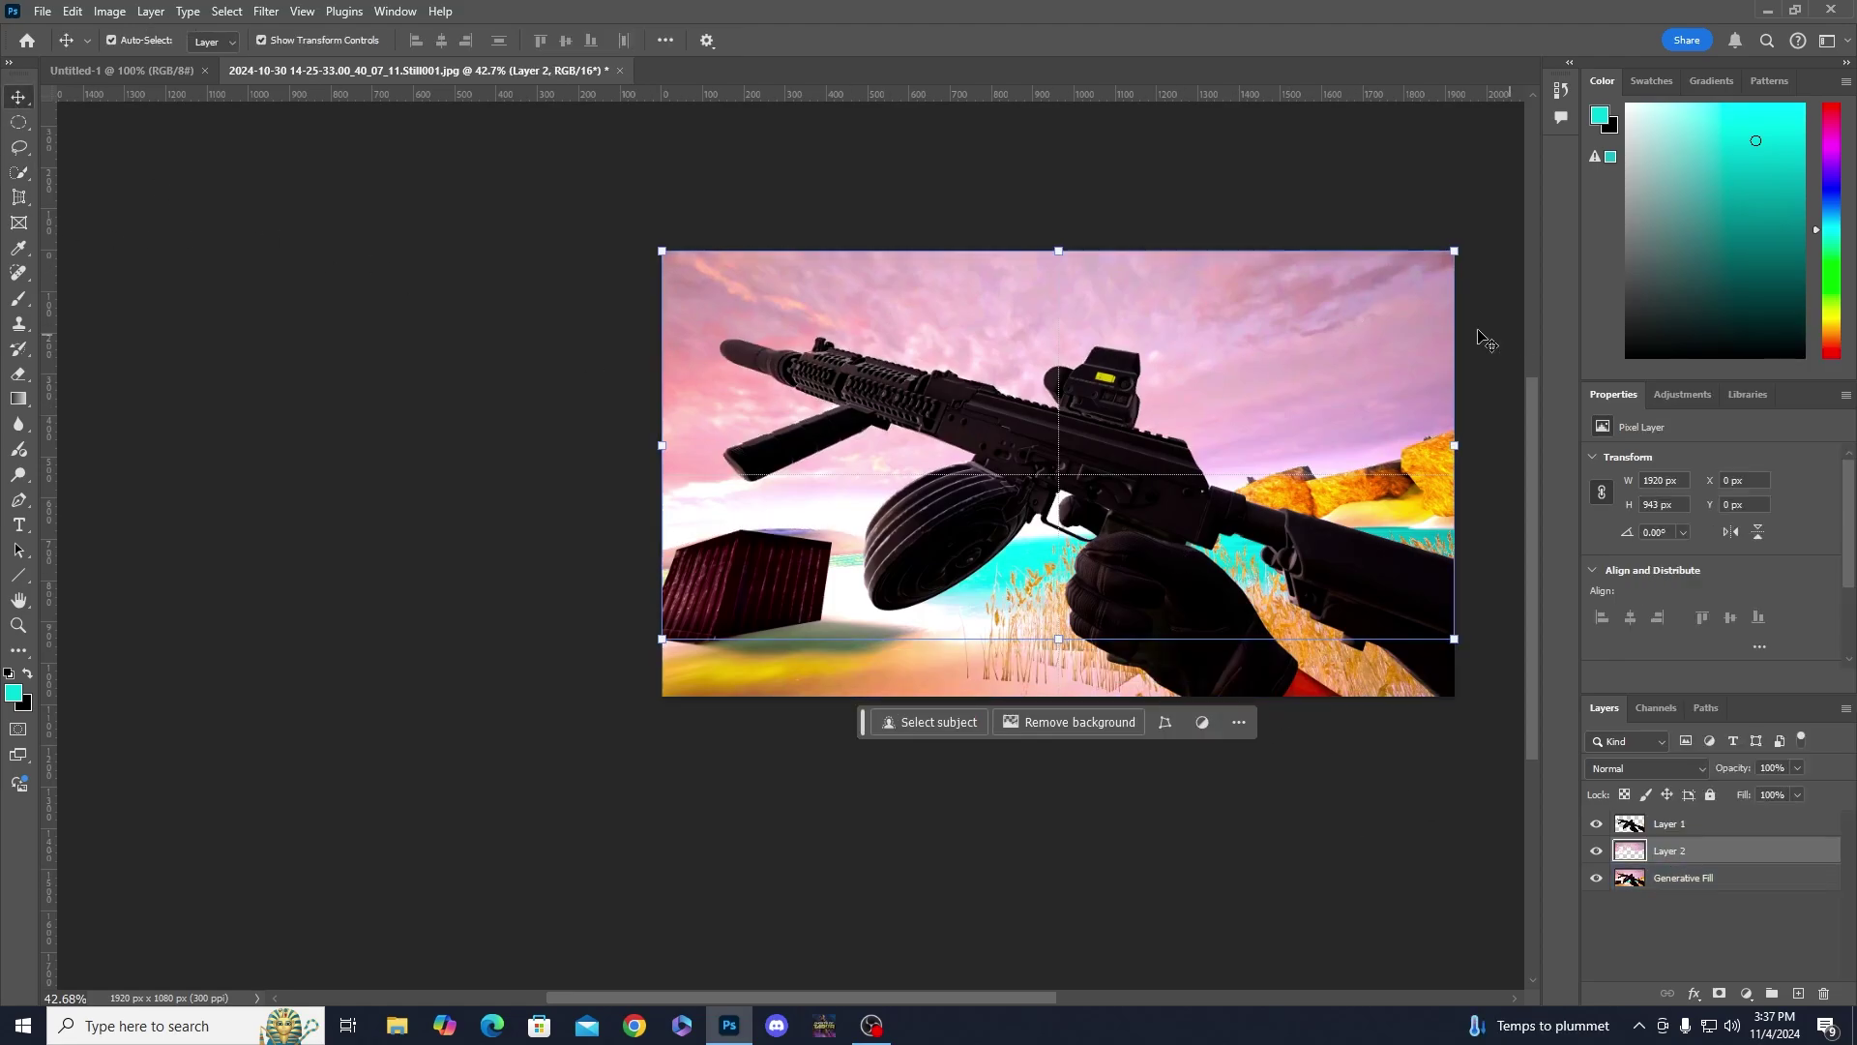
scroll(1130, 435, down, 2)
scroll(1130, 435, up, 4)
click(1152, 299)
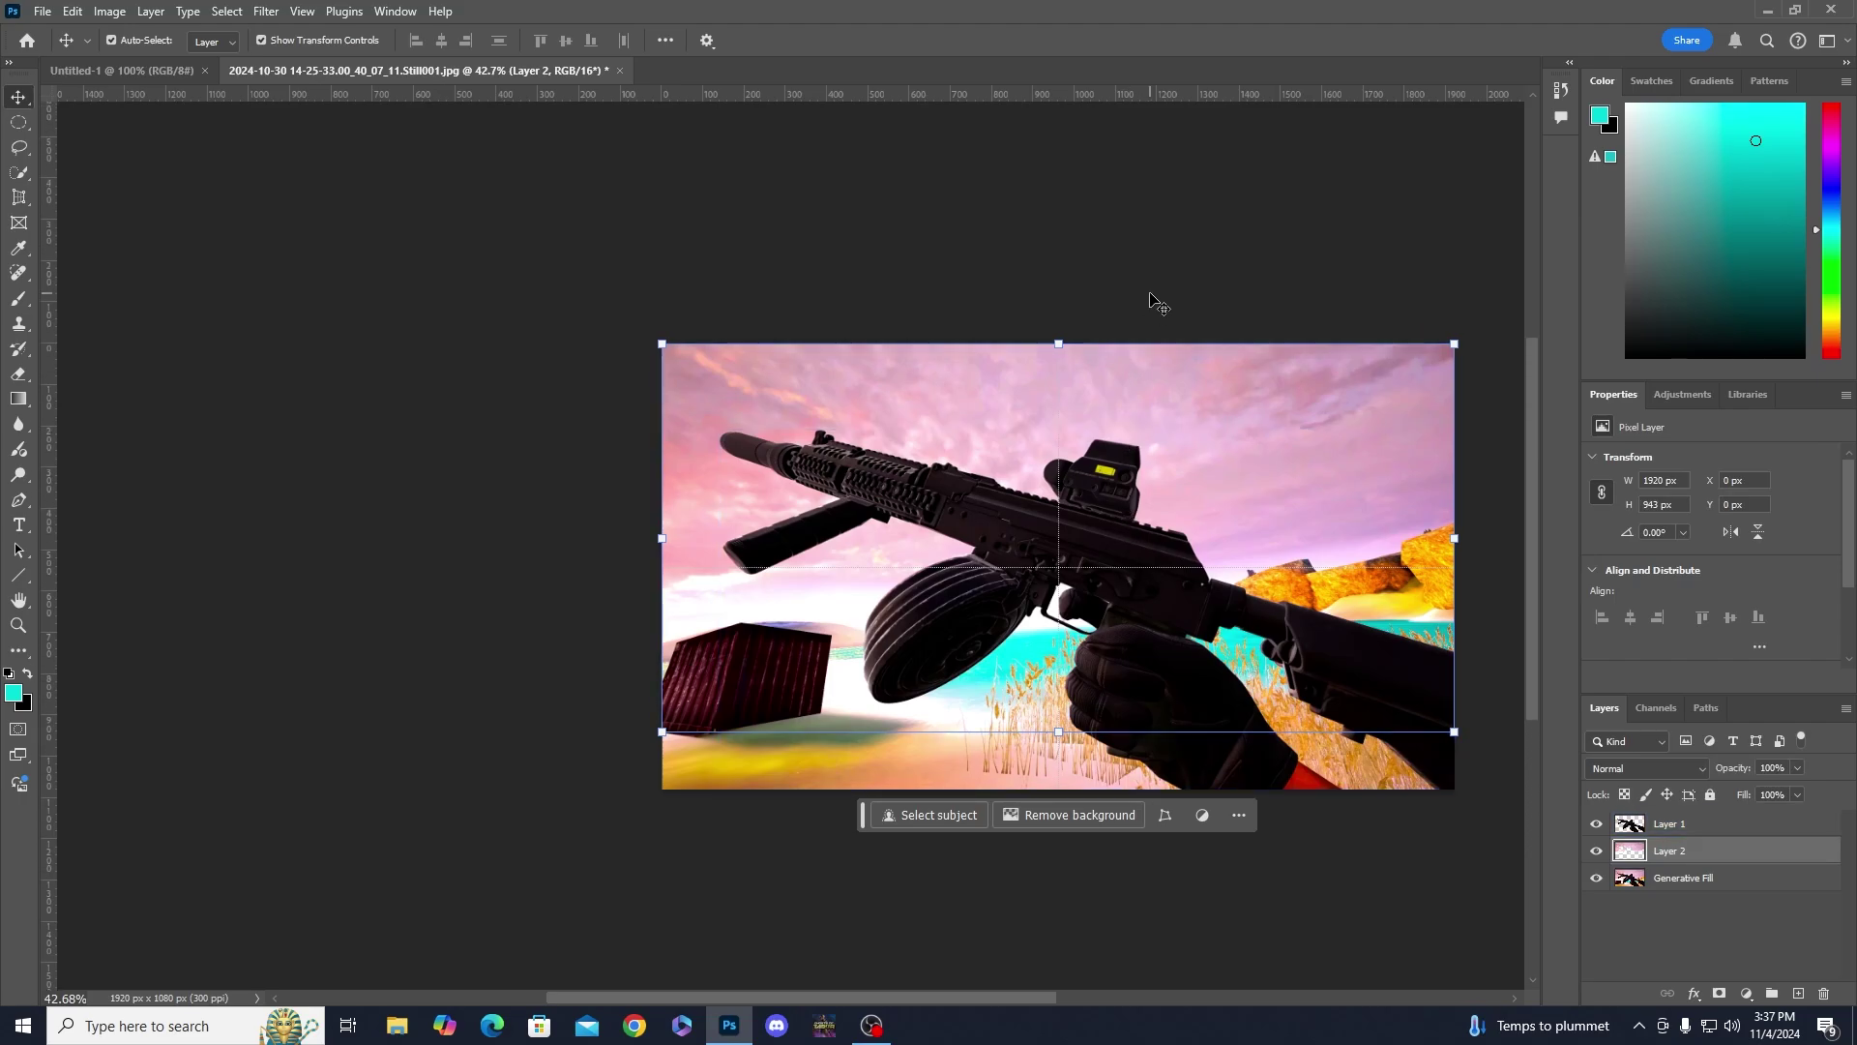
click(827, 362)
click(1466, 425)
click(1125, 378)
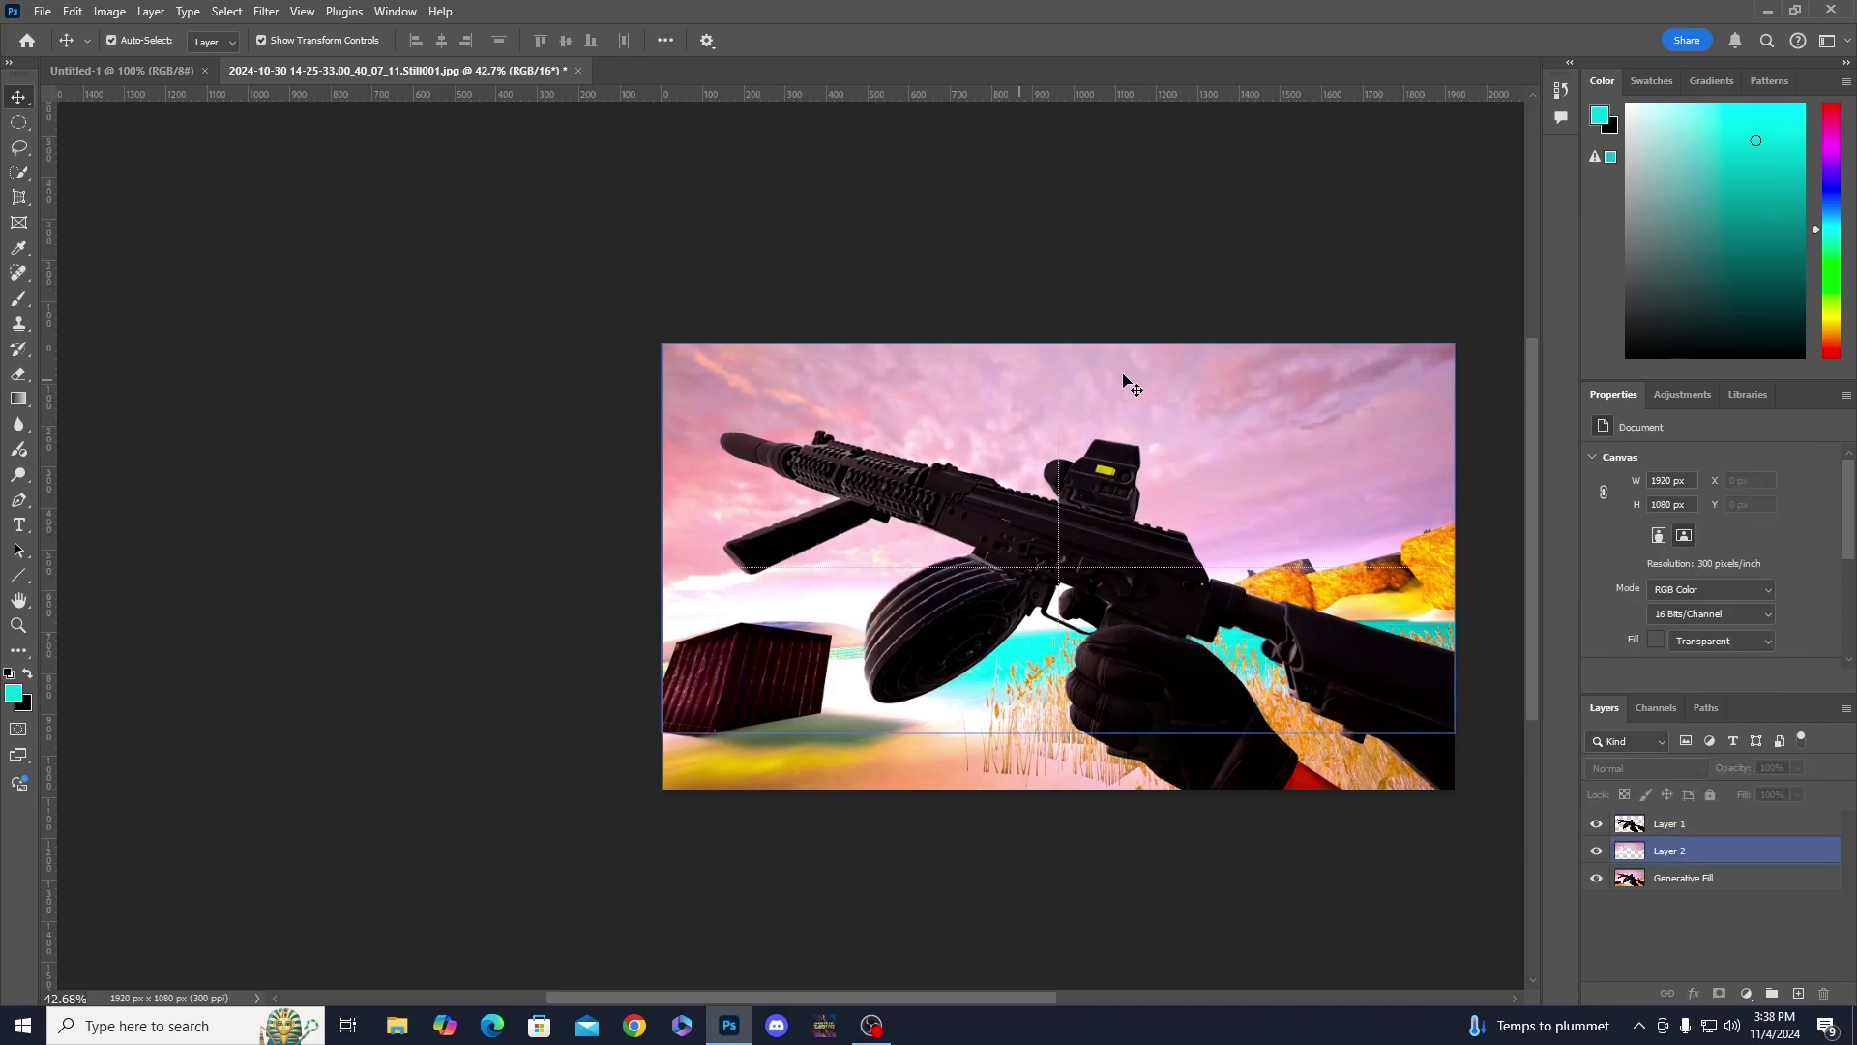
- Add a cyan Color Overlay at 55% opacity to the sky on Layer 2
click(1058, 878)
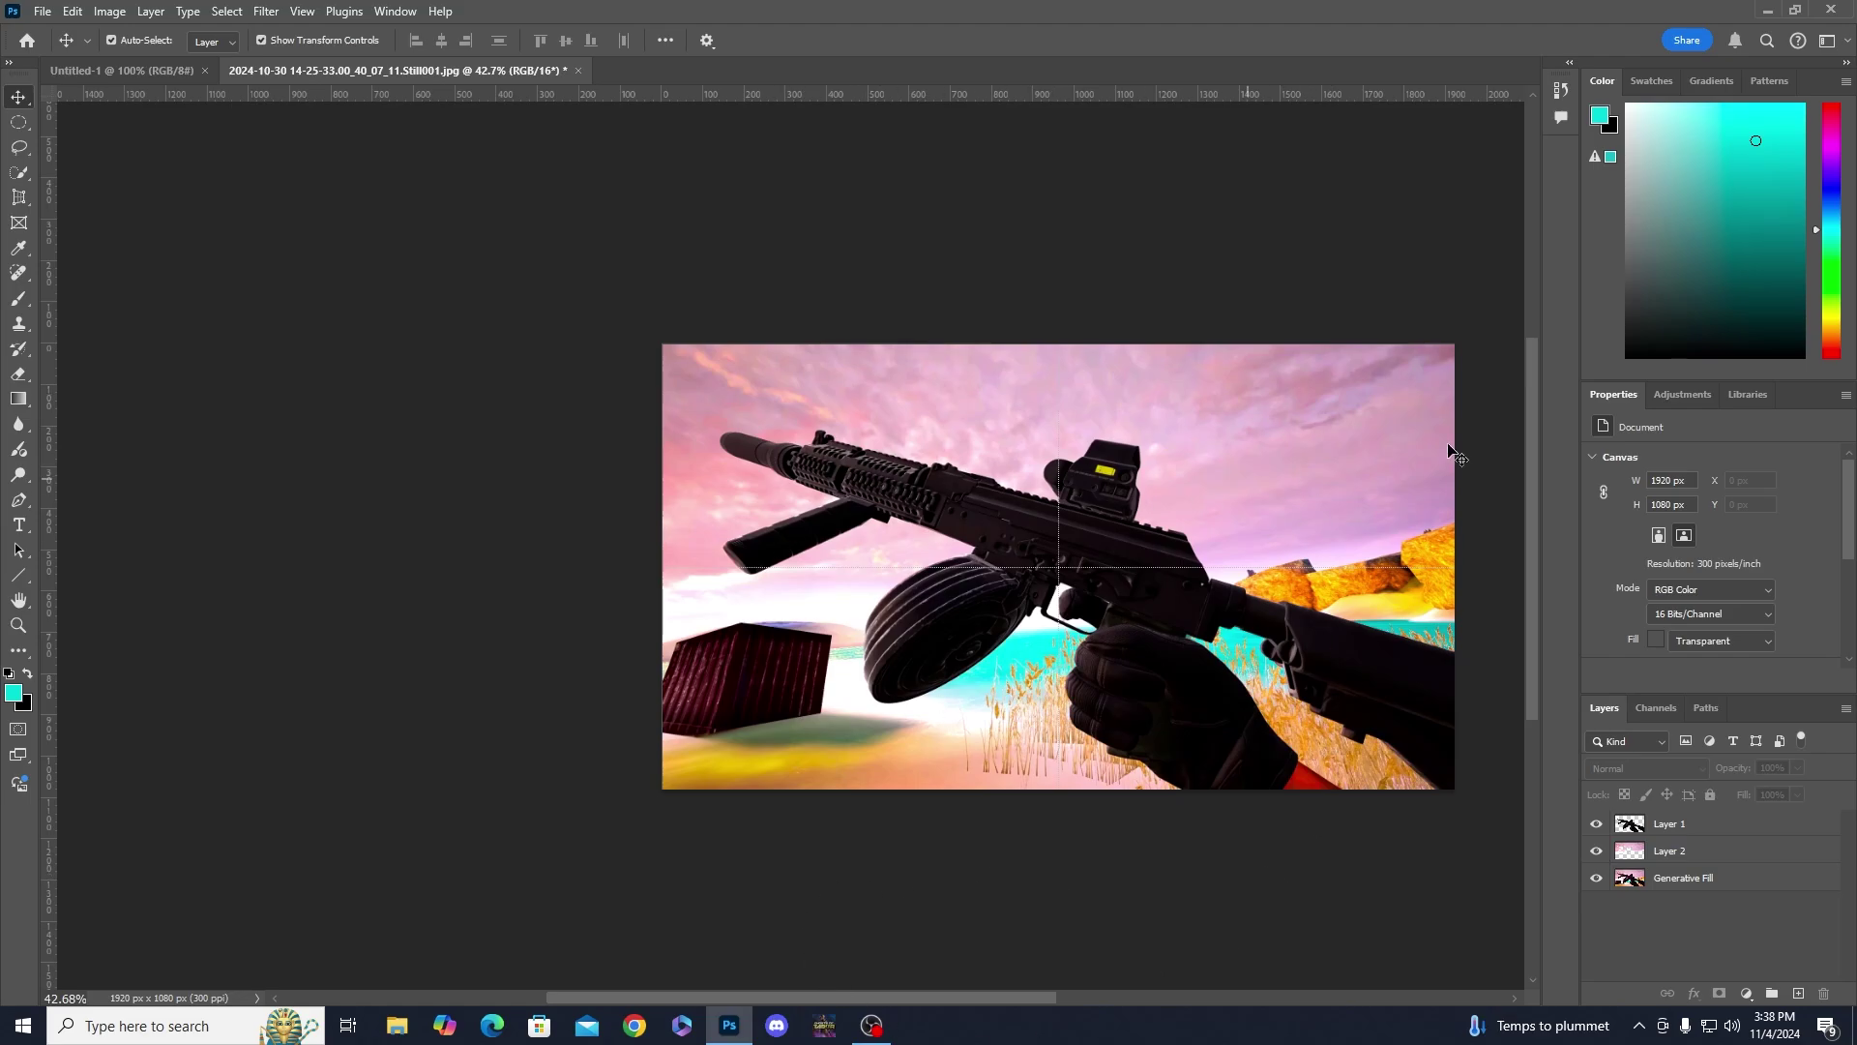
click(1353, 498)
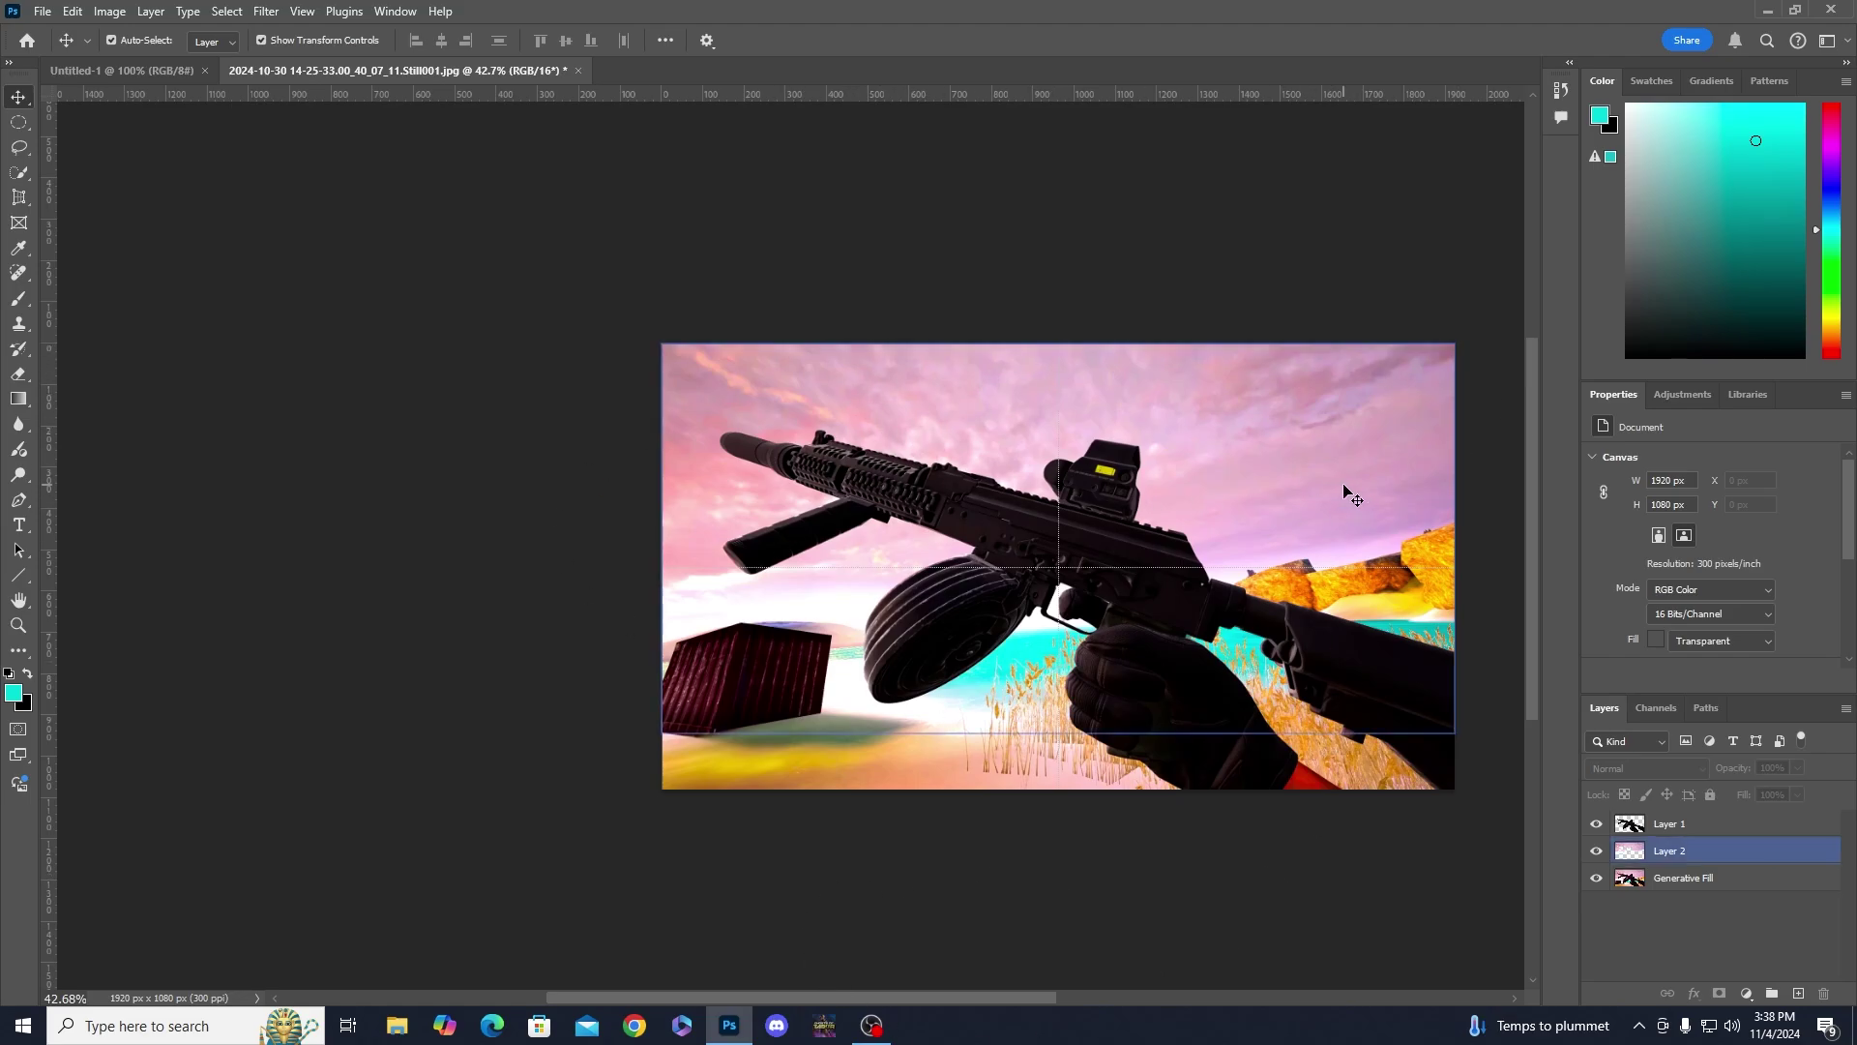
right_click(1703, 851)
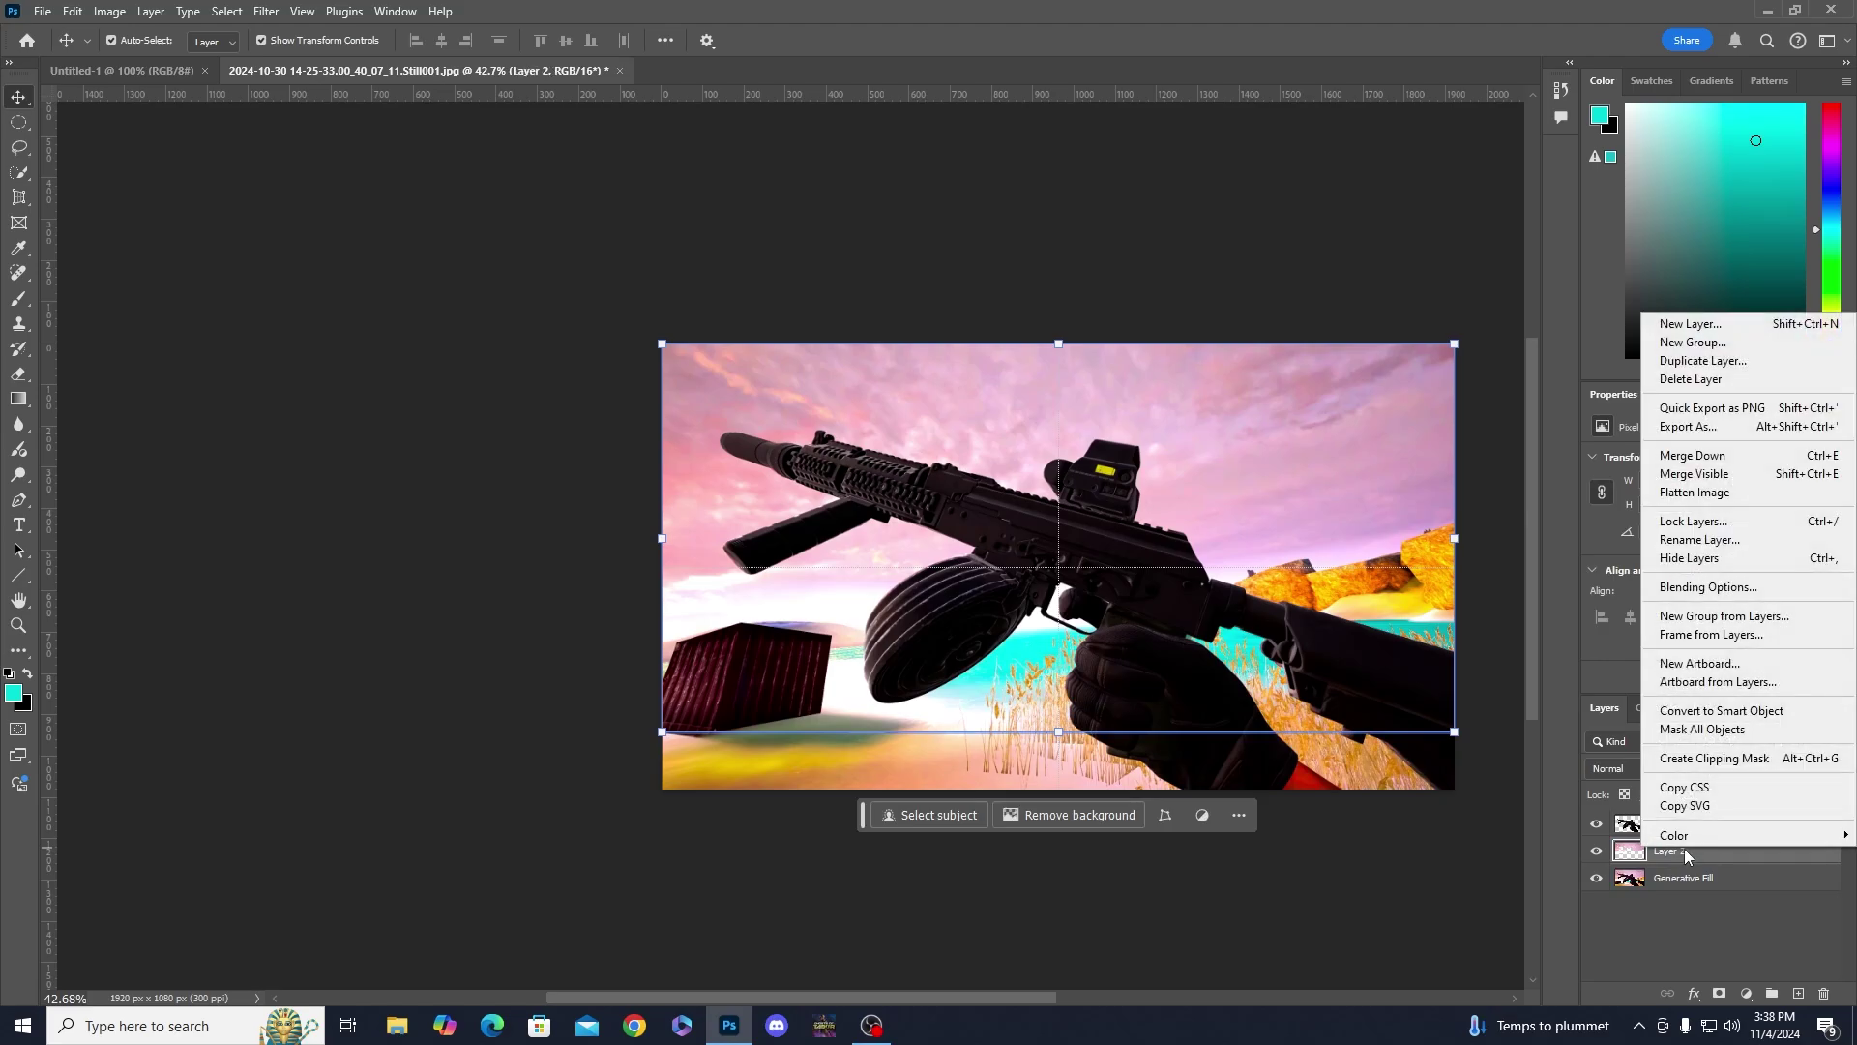
click(1708, 586)
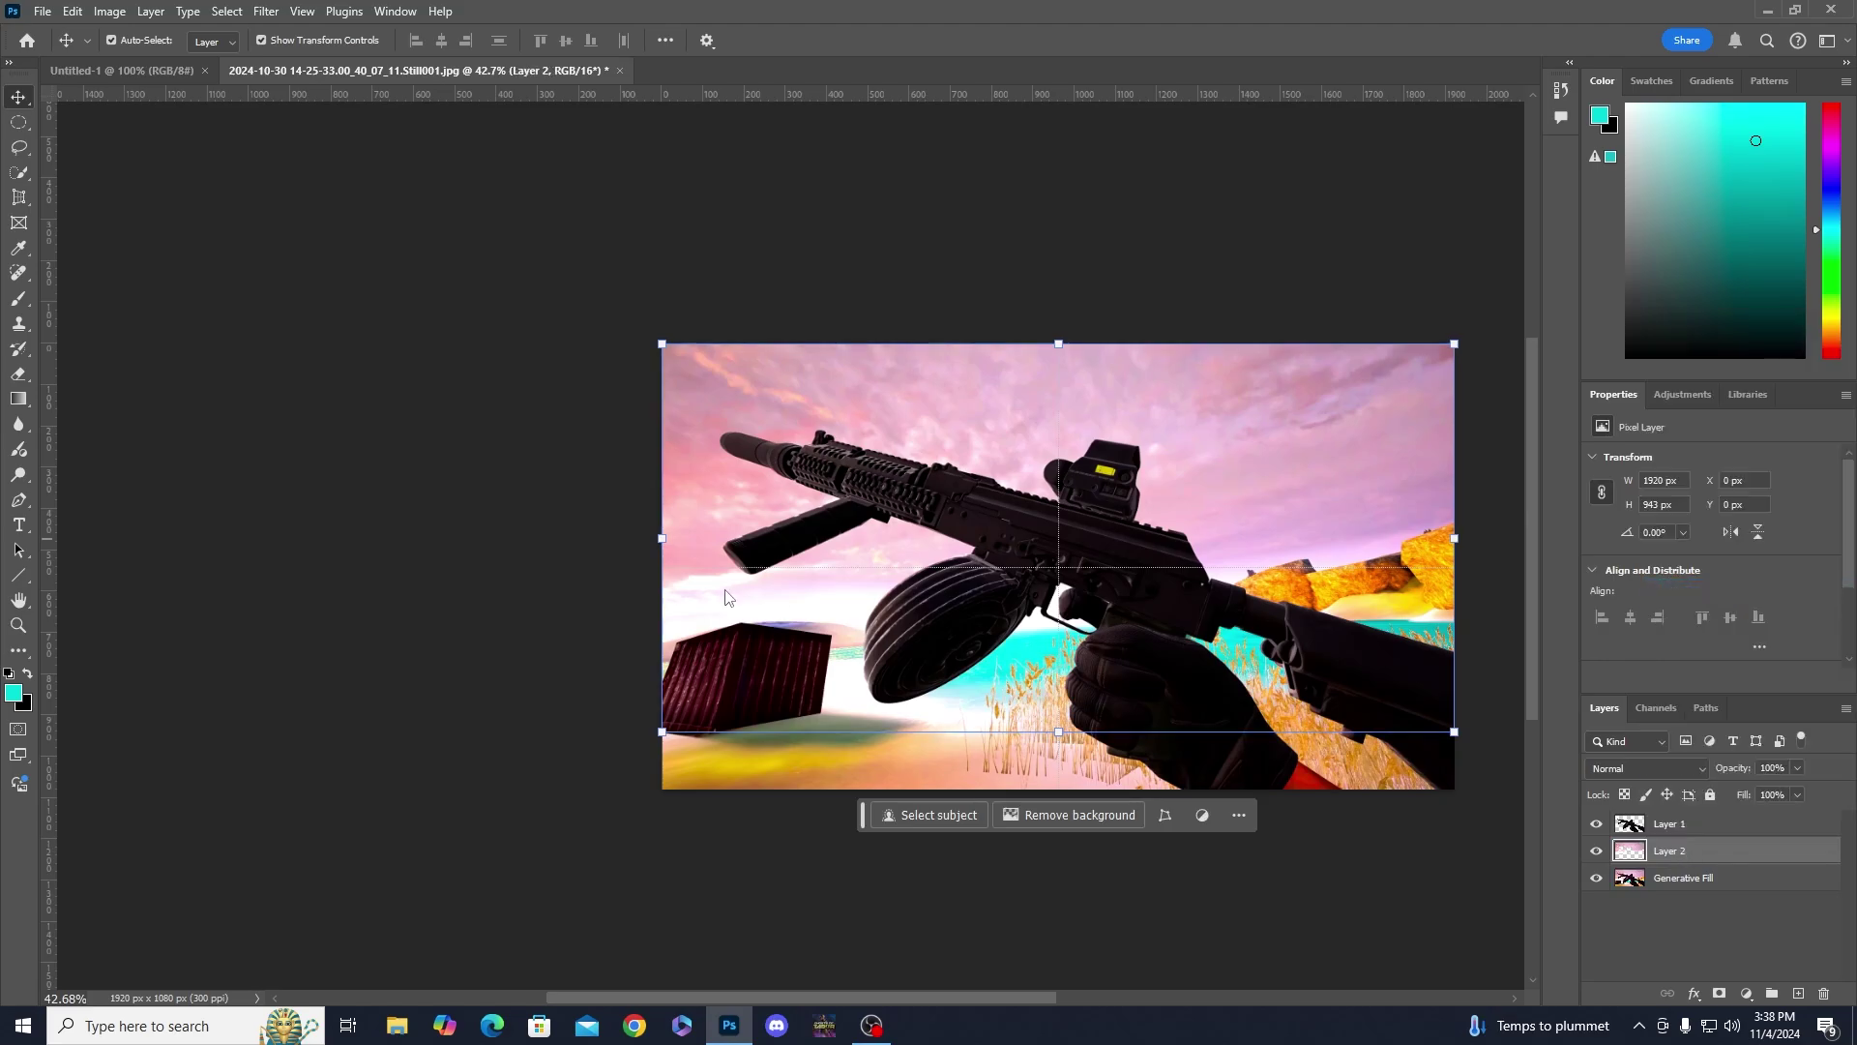
click(1002, 321)
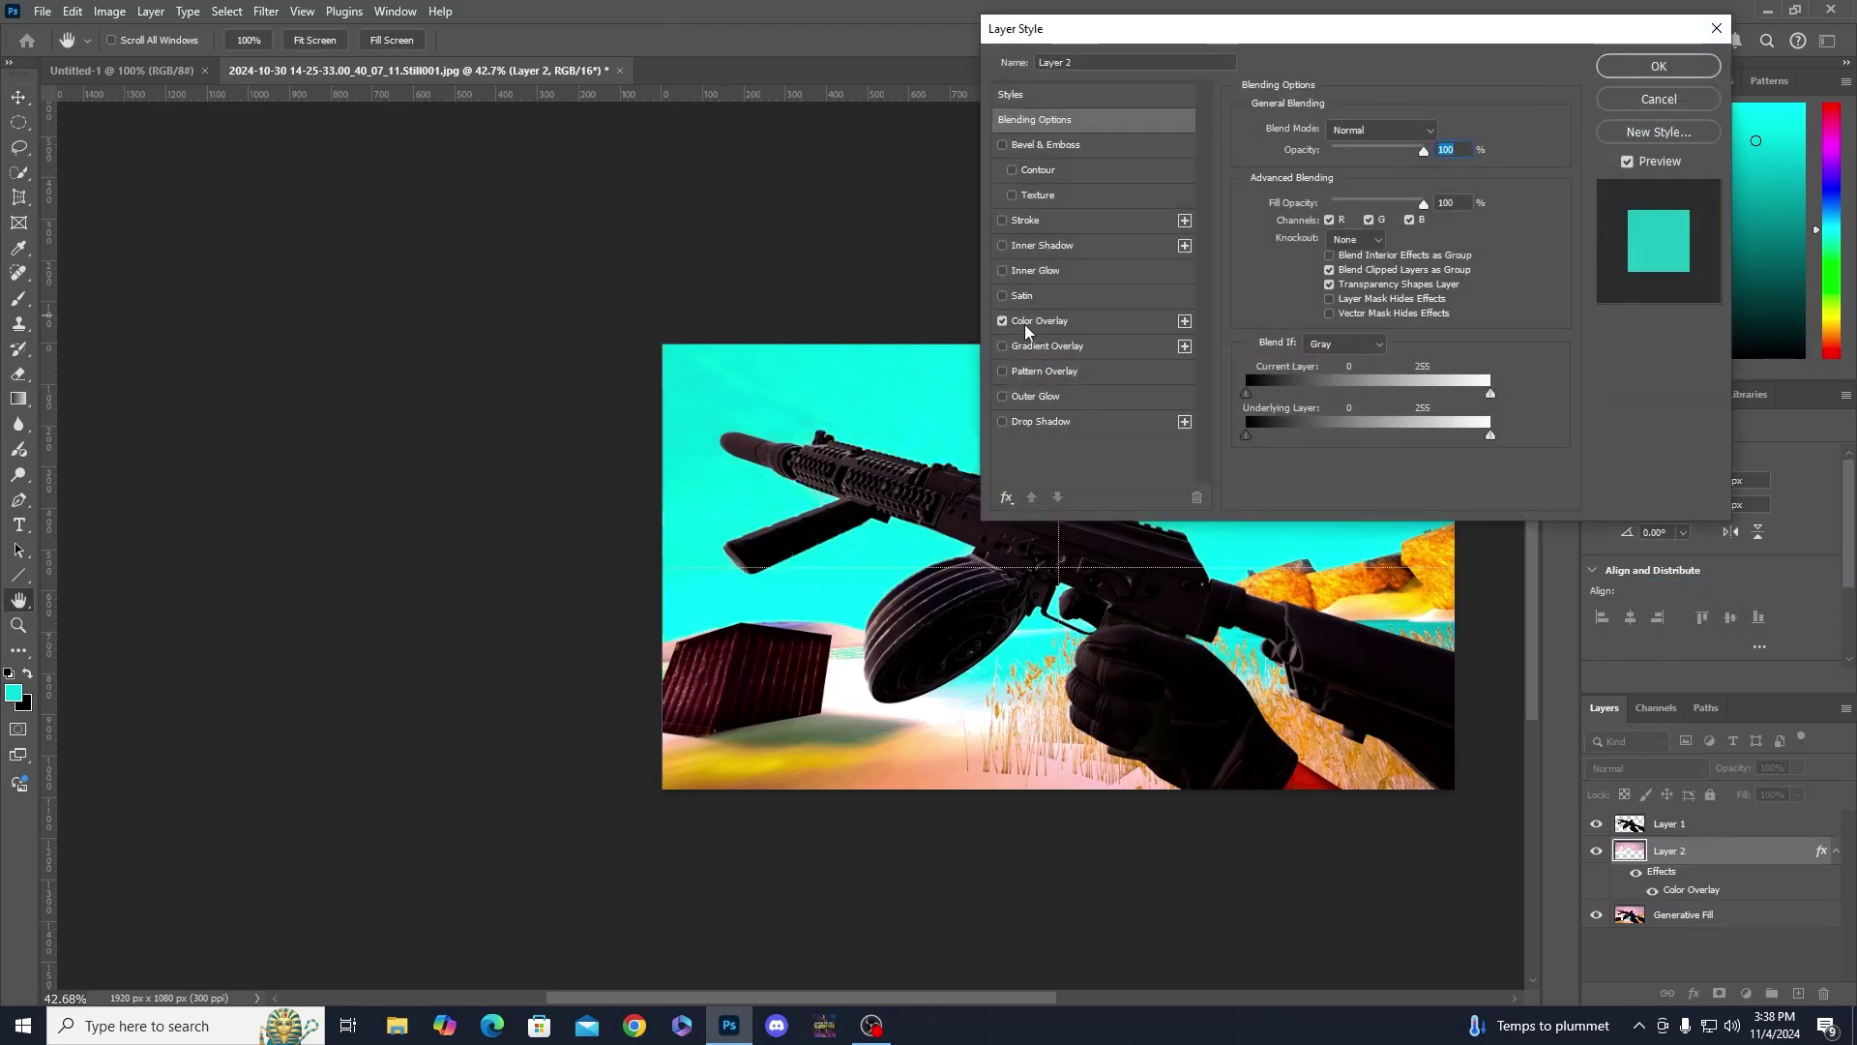
click(1026, 329)
drag(1402, 154, 1366, 158)
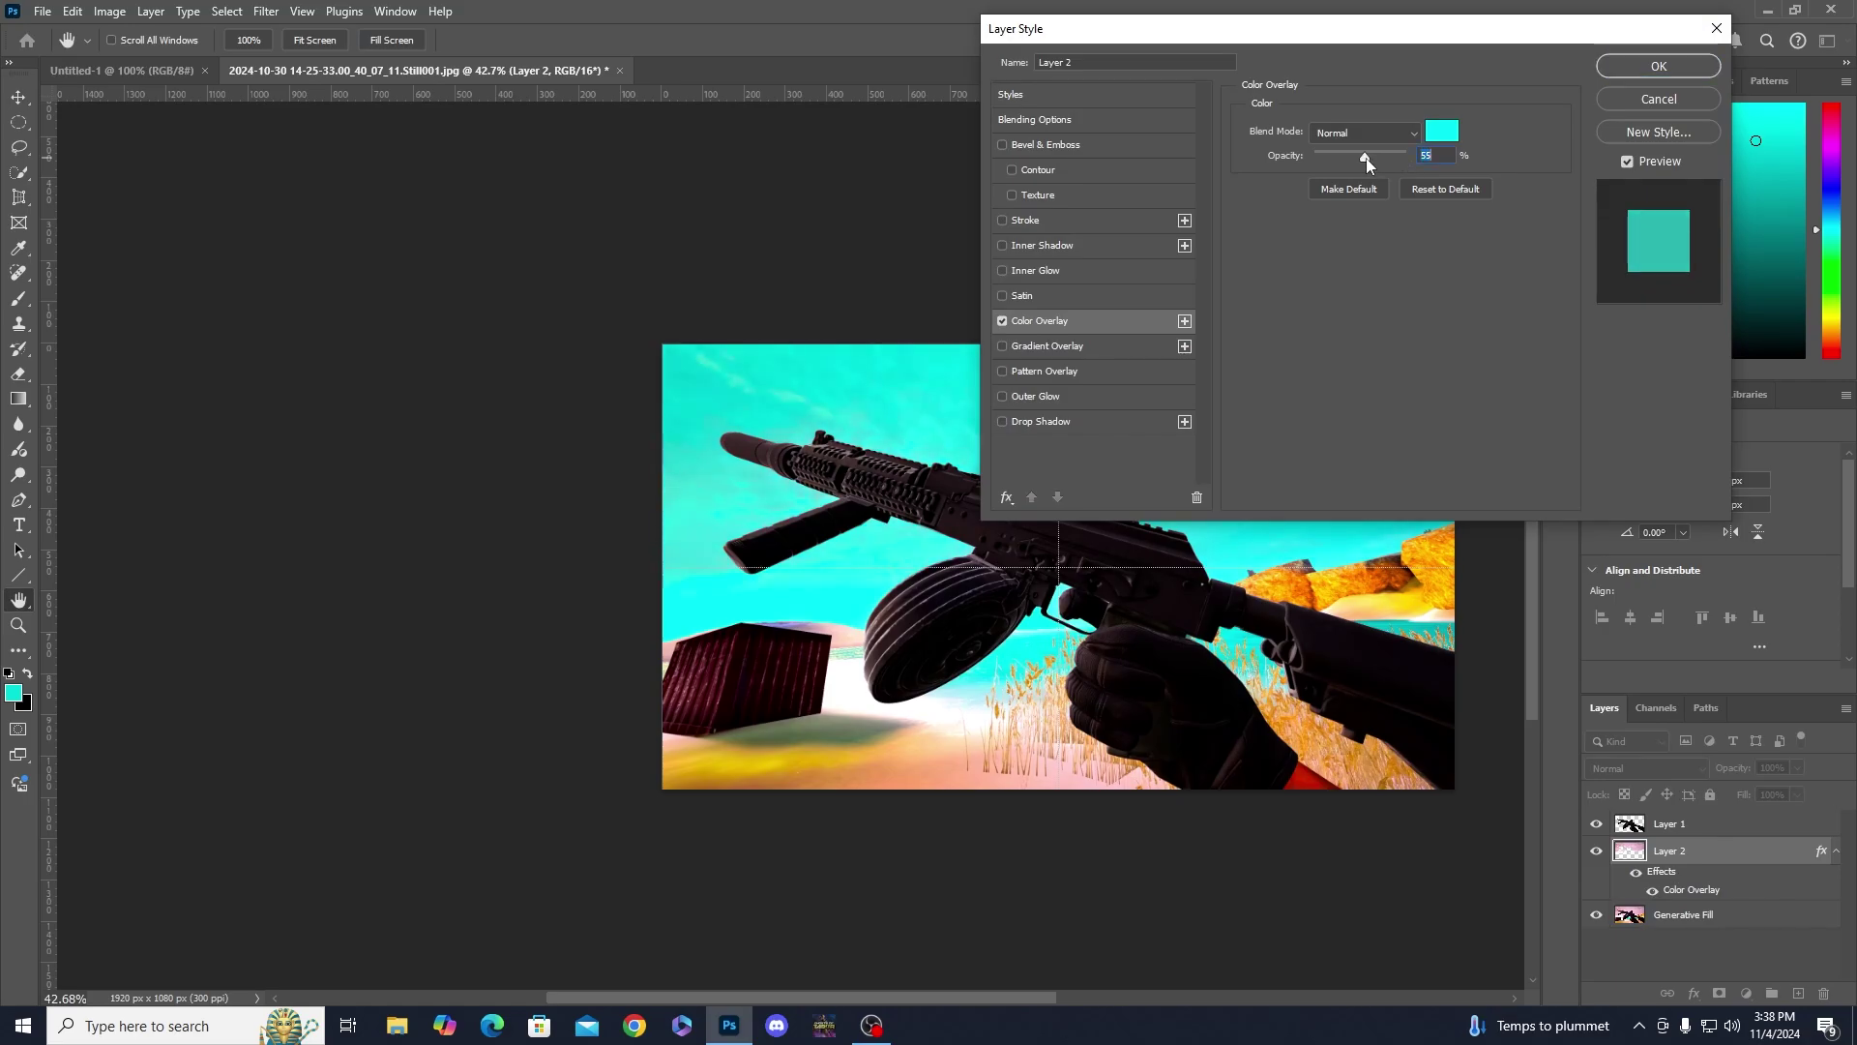
click(1658, 66)
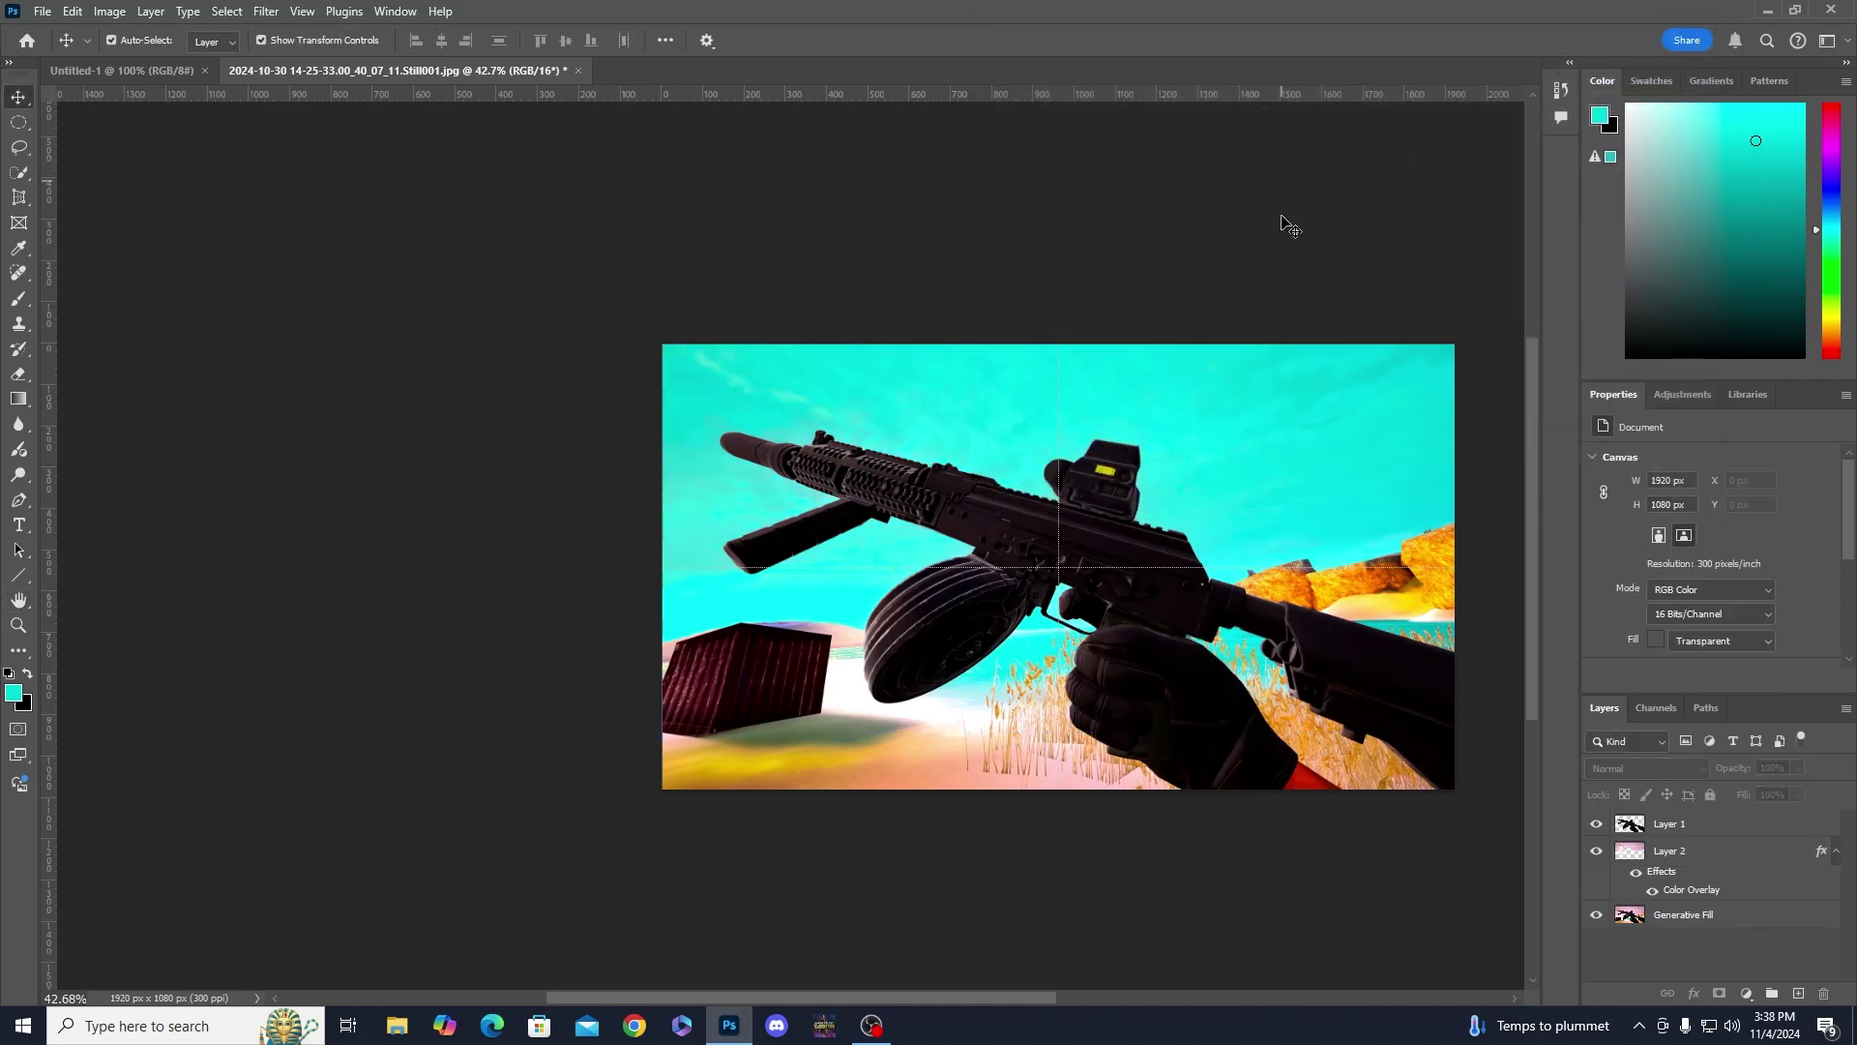
click(1265, 601)
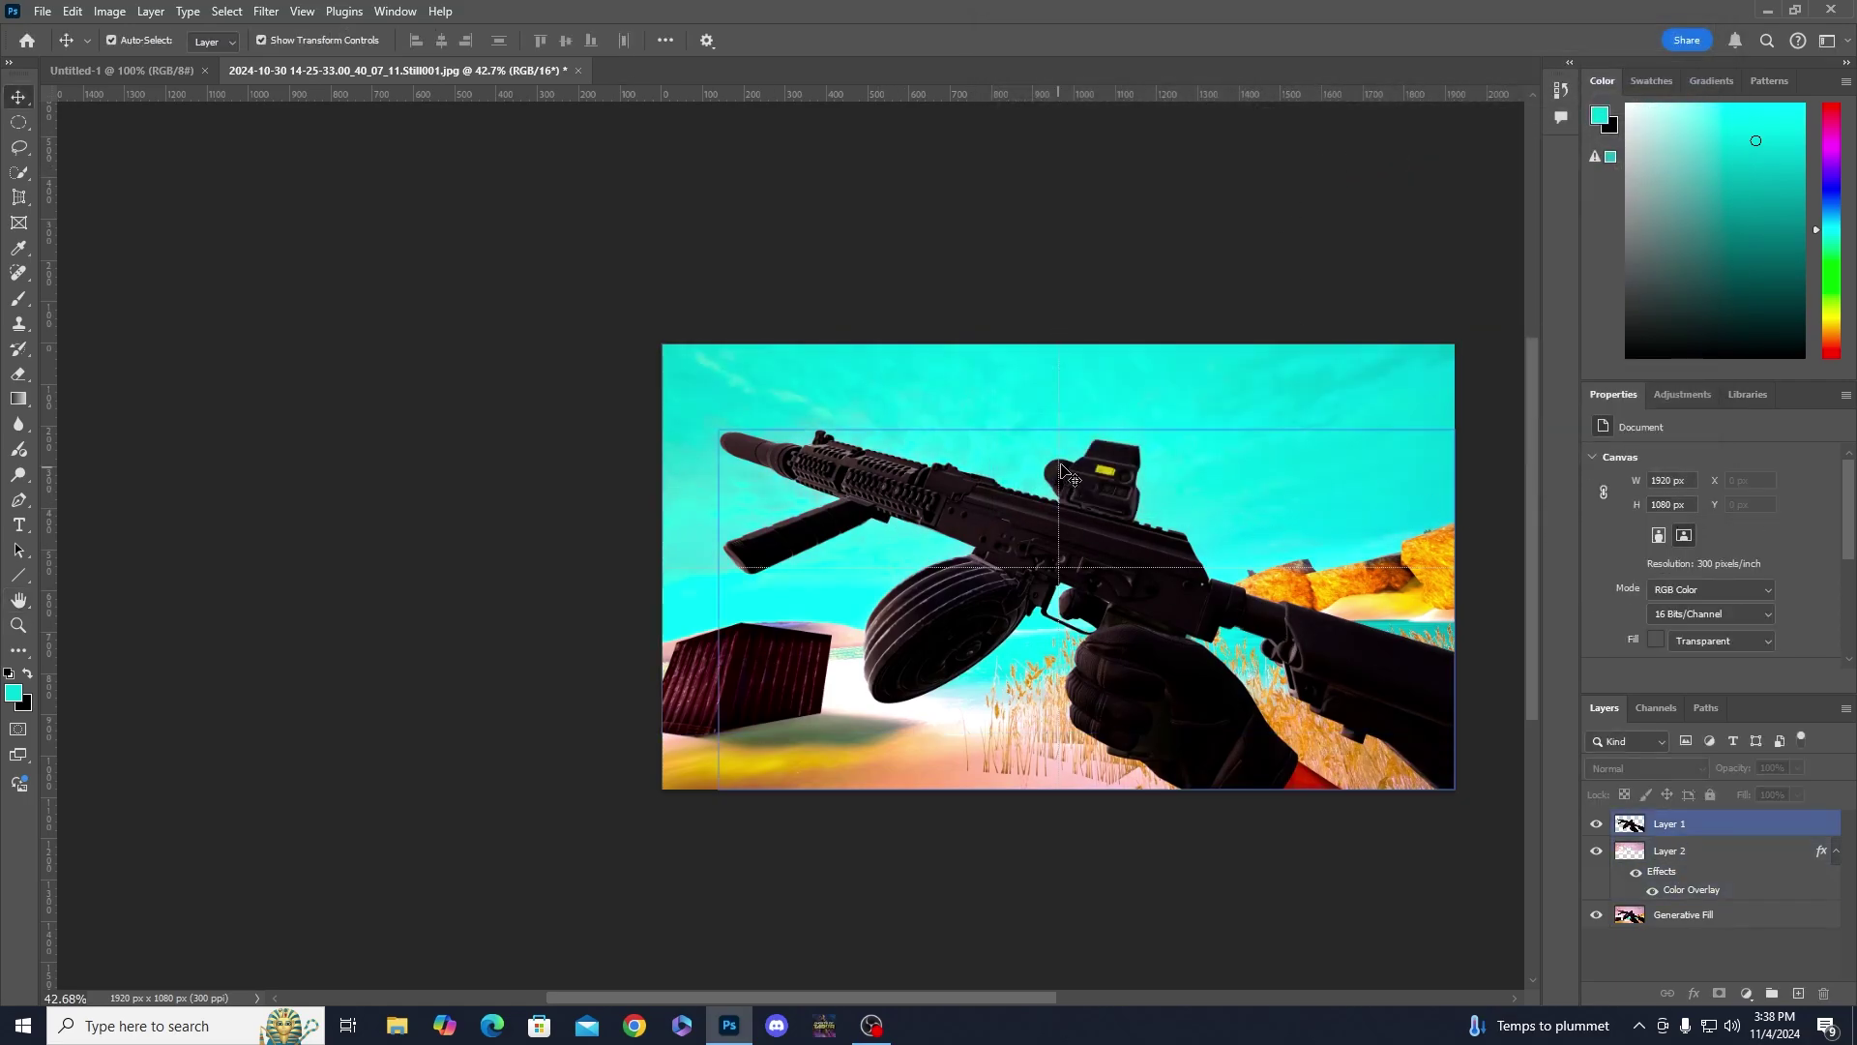
click(1064, 250)
- Open the cloud image 232f17dc84a5e31b422fa85c0bdd287c, copy all of it, close it, and paste the cloud into the rifle screenshot
click(44, 16)
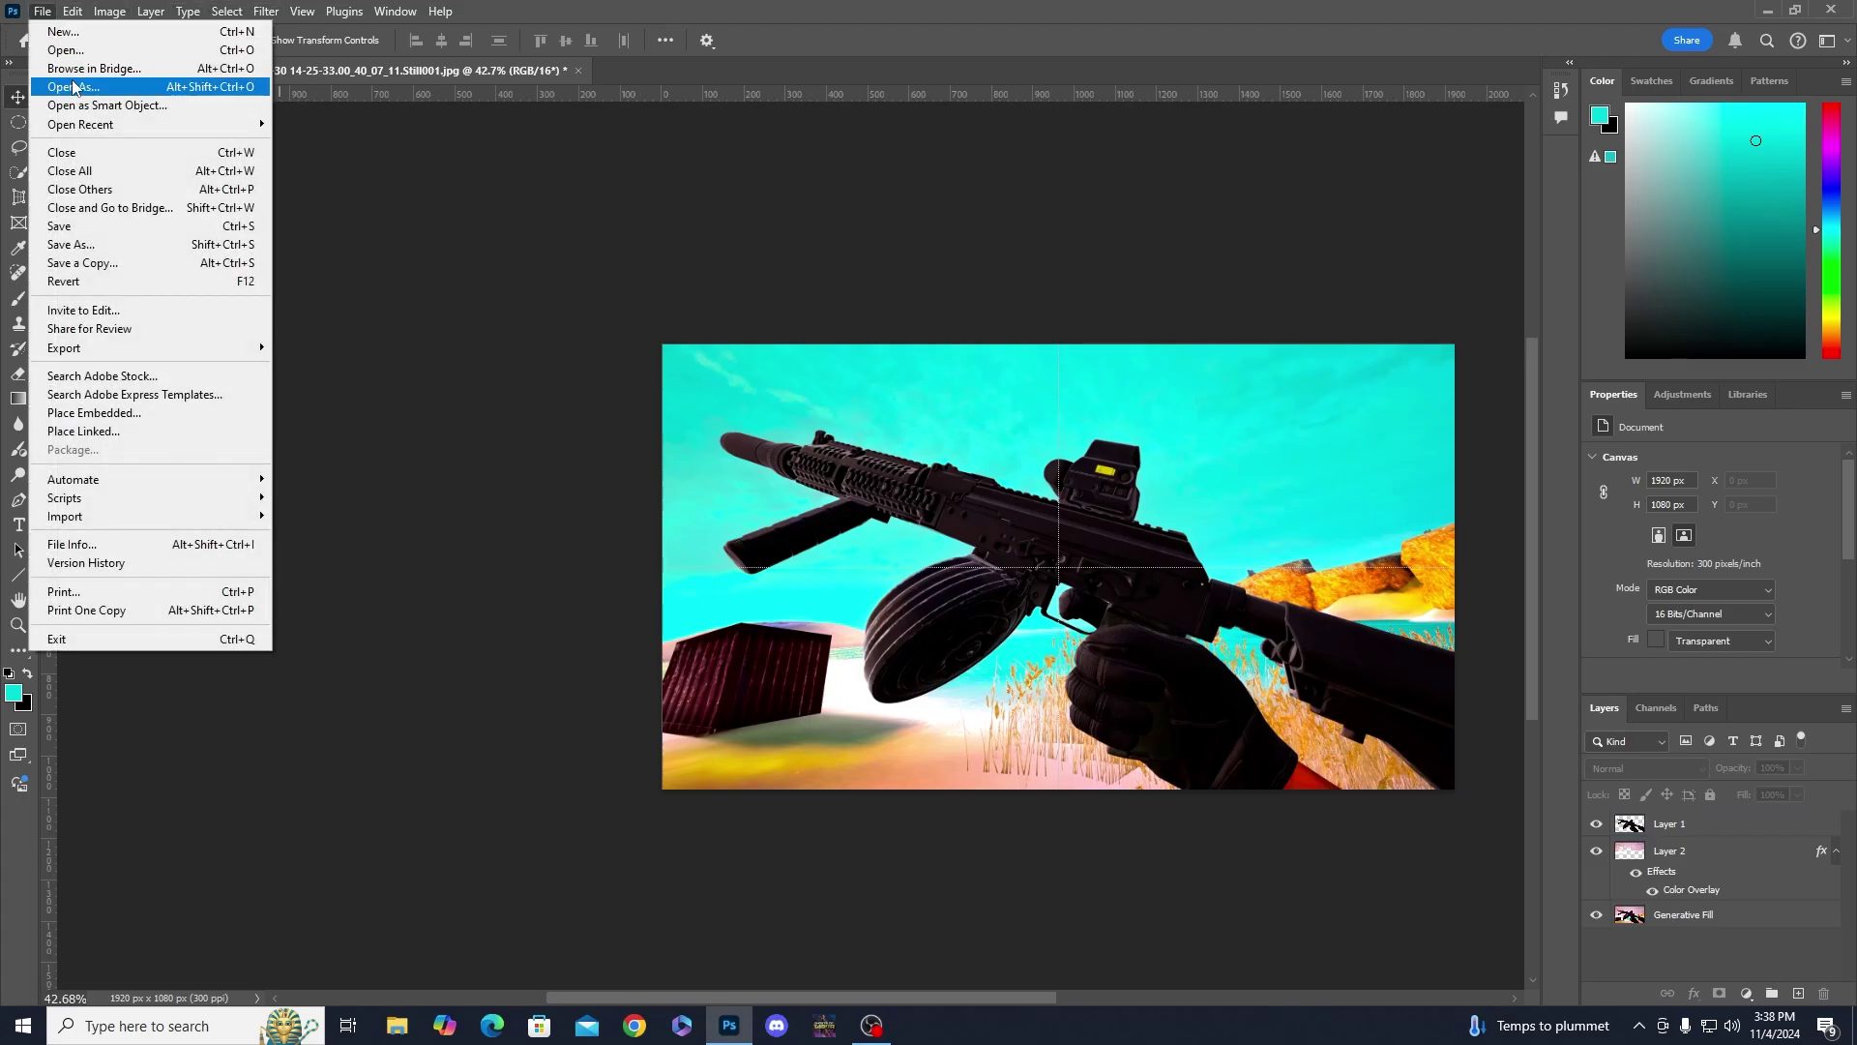
click(58, 53)
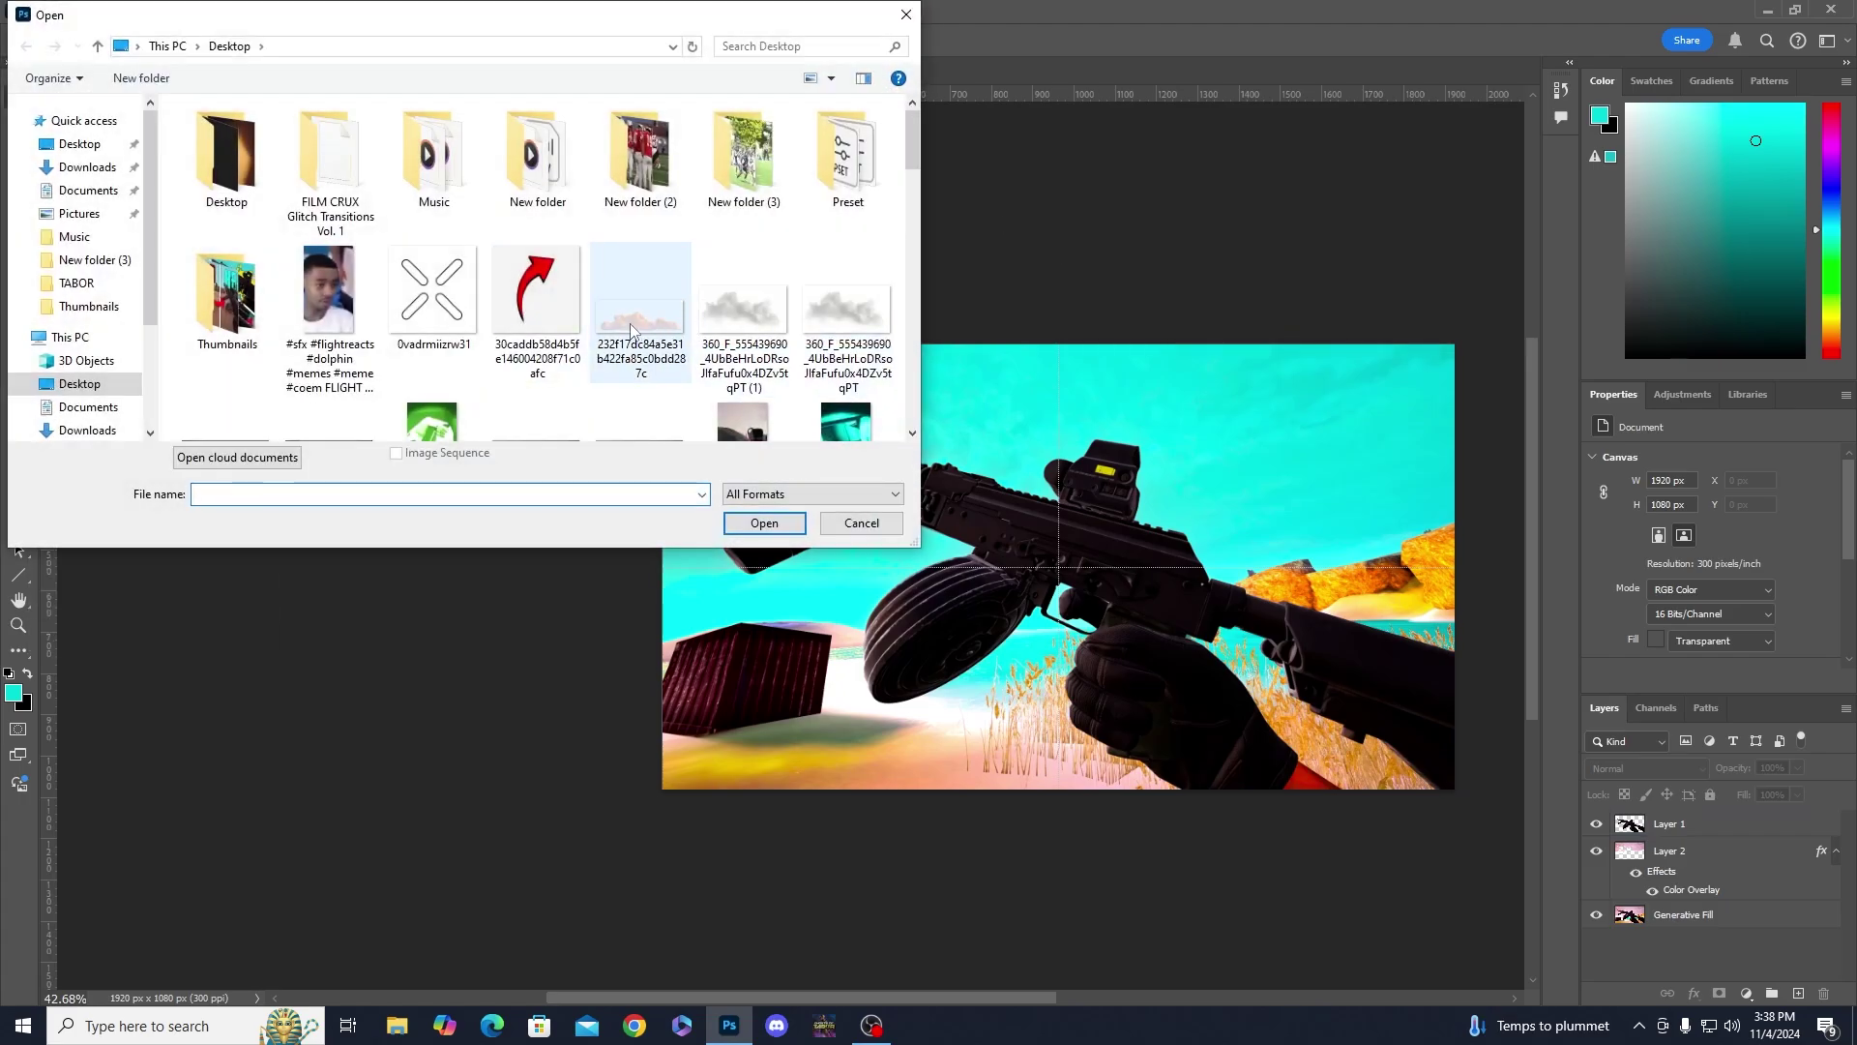
double_click(631, 331)
key(ctrl+a)
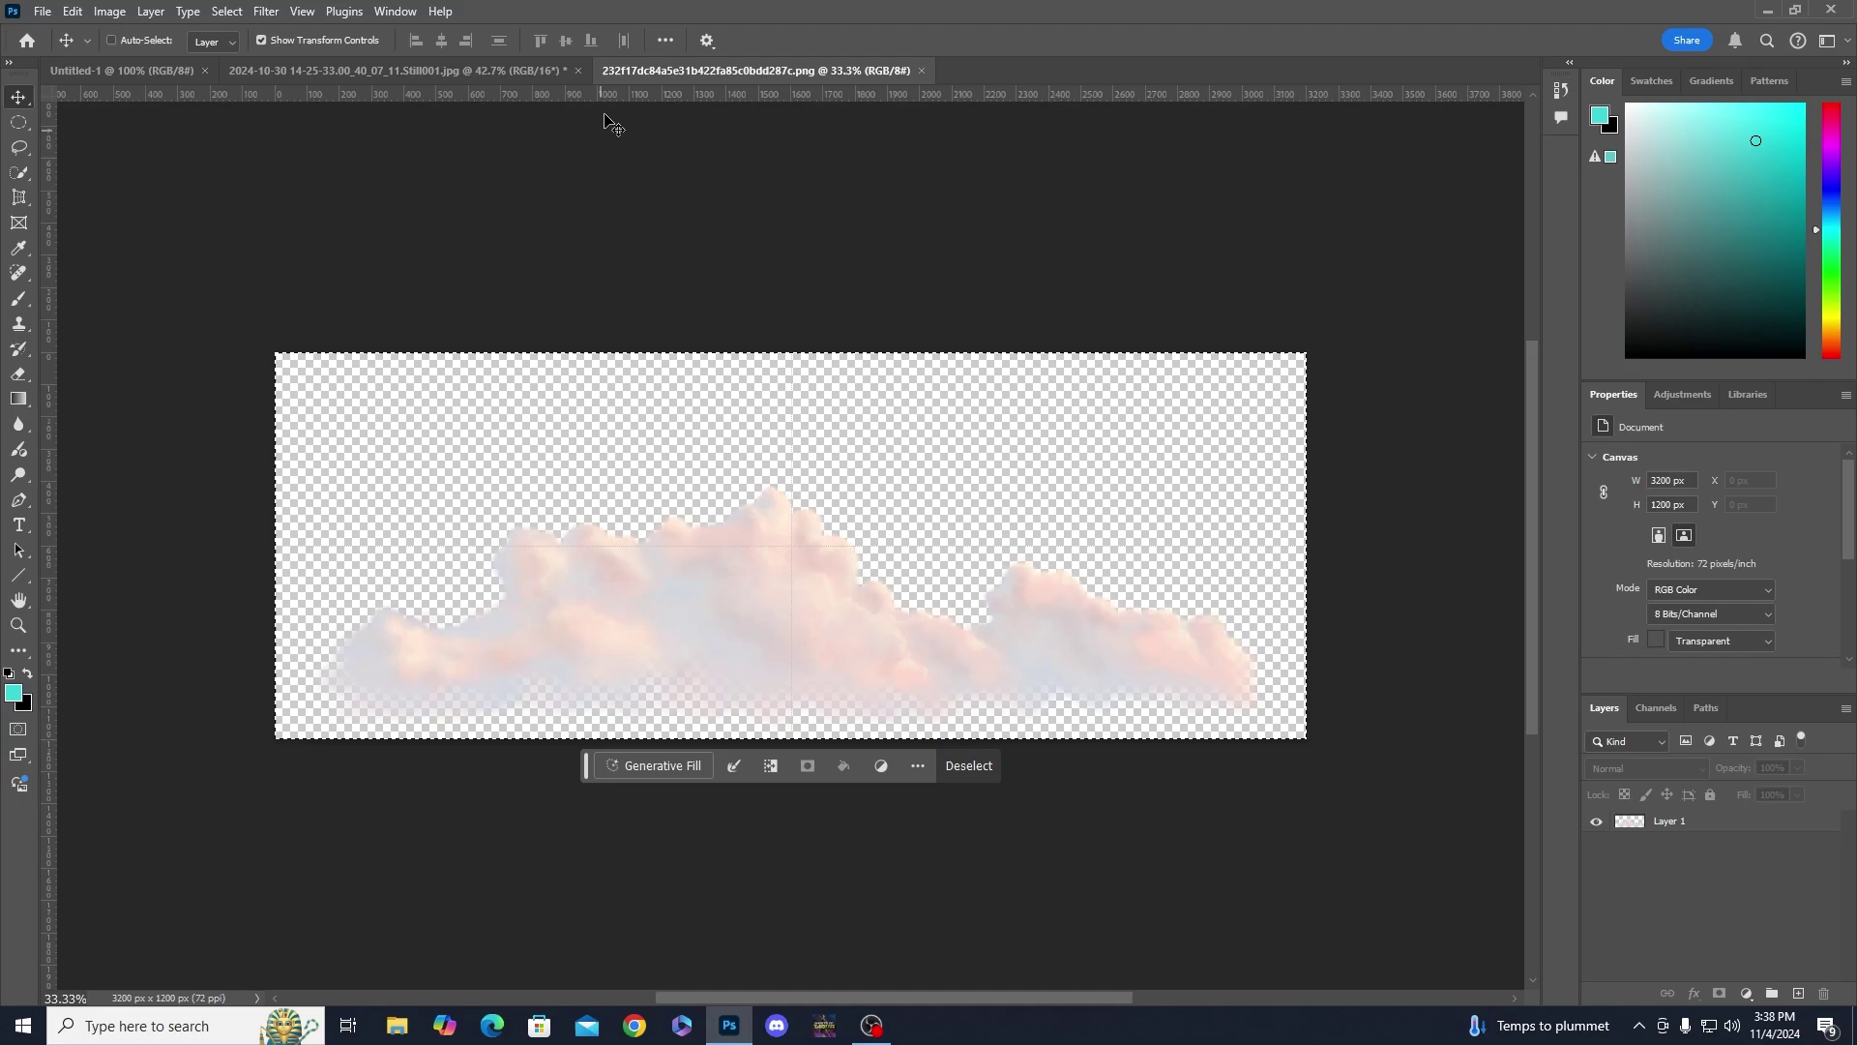
key(ctrl+c)
click(920, 71)
key(ctrl+v)
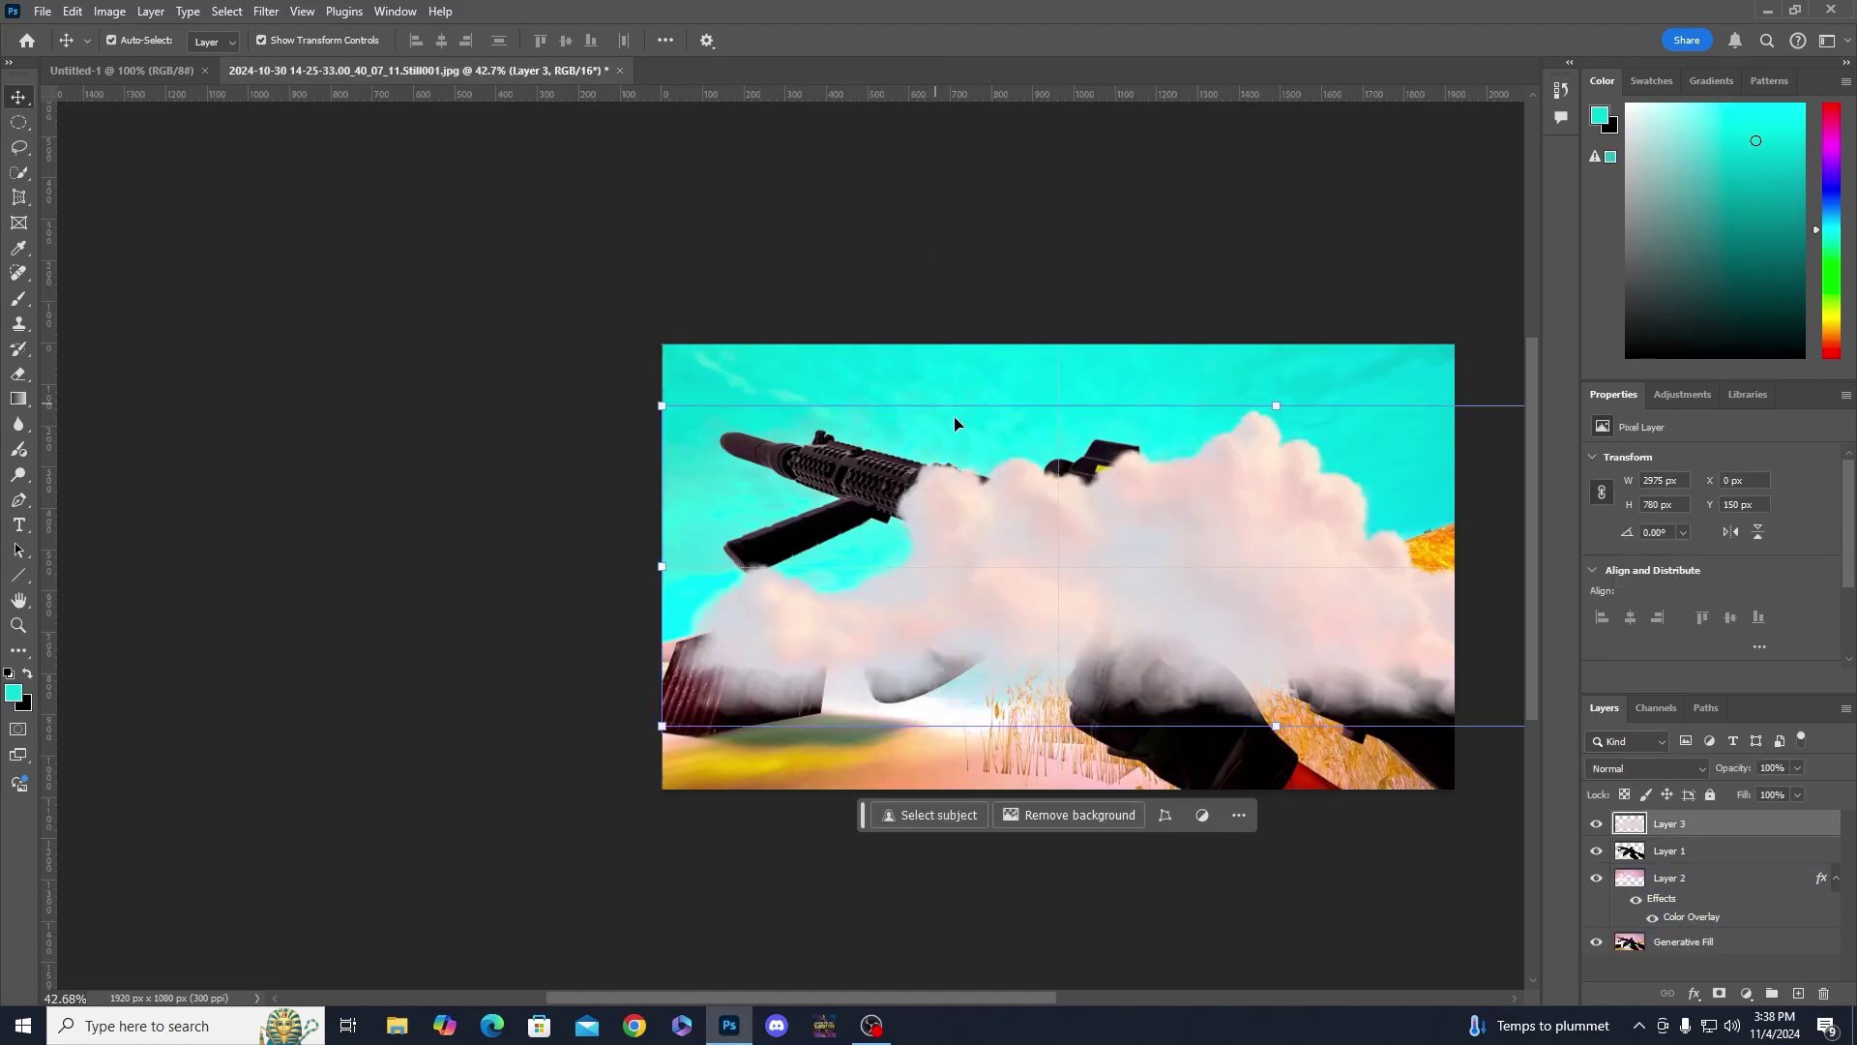
- Scale the pasted cloud to about 1736 × 455 px, order it below the rifle layer, and place it behind the barrel
drag(662, 405, 1032, 502)
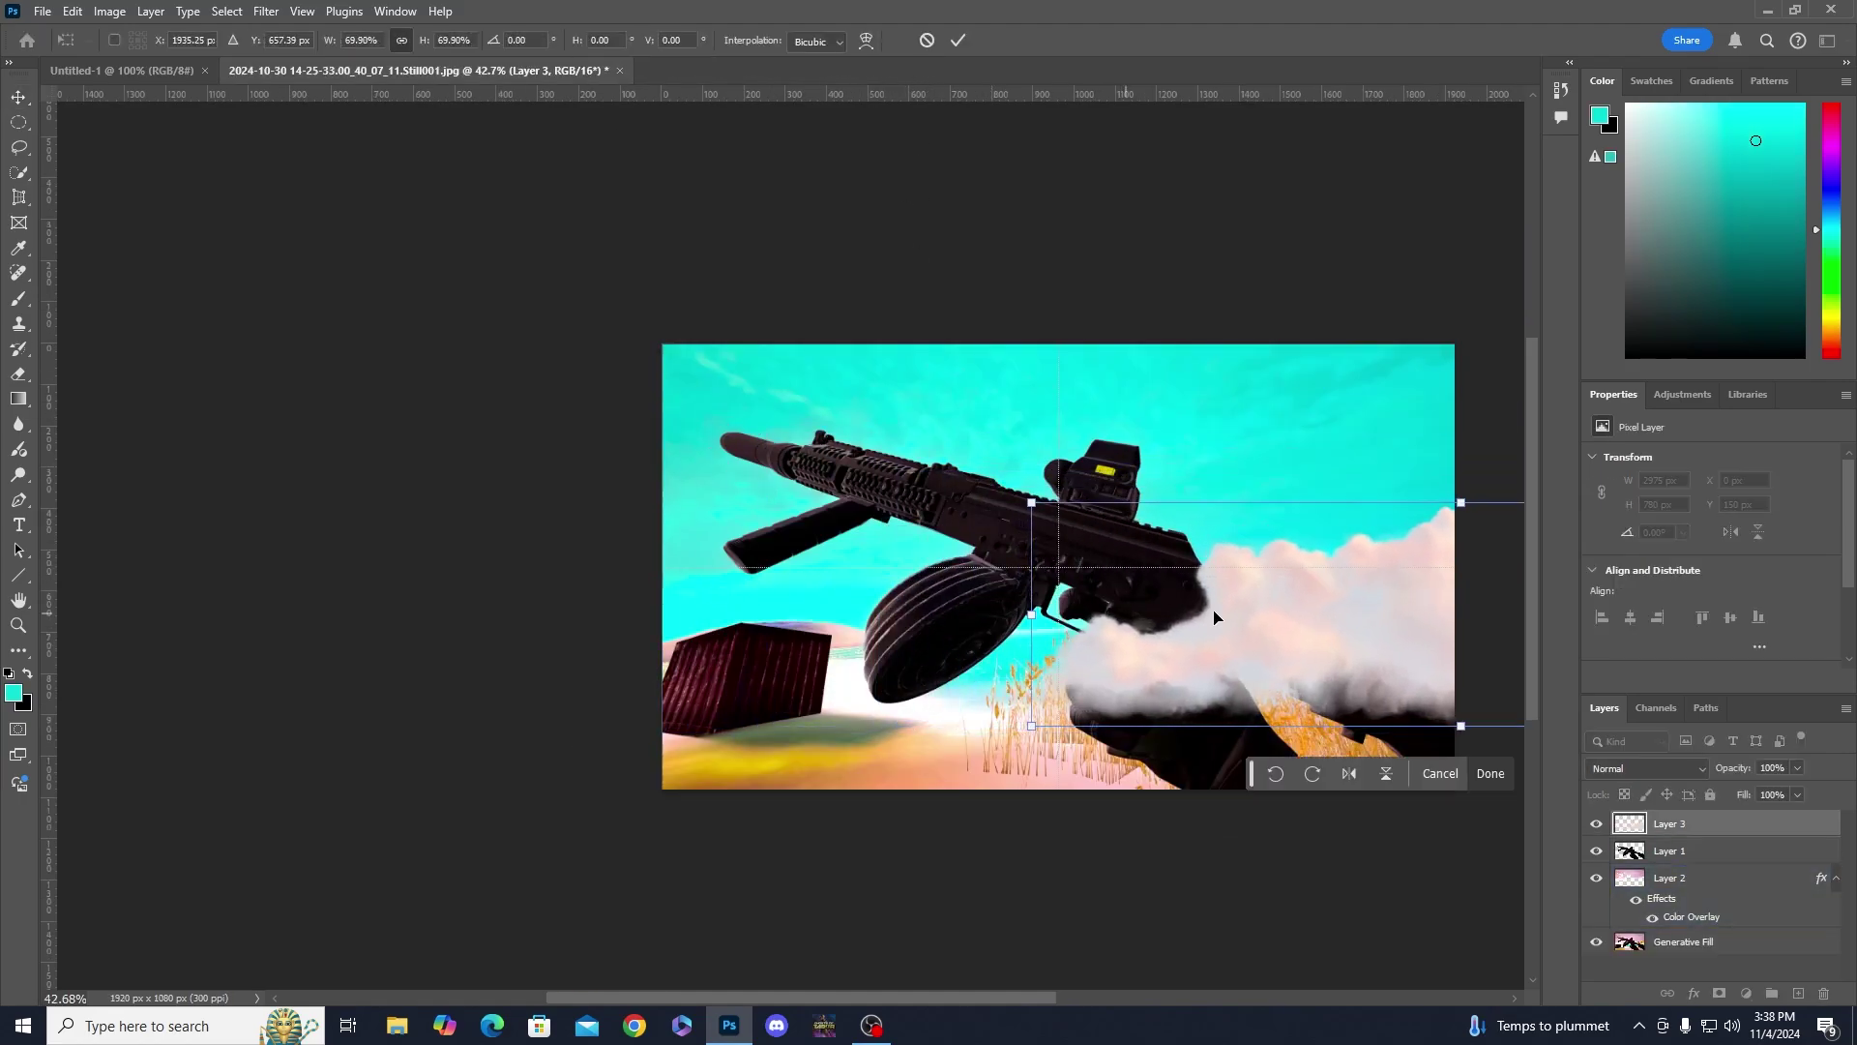
drag(1215, 617, 769, 500)
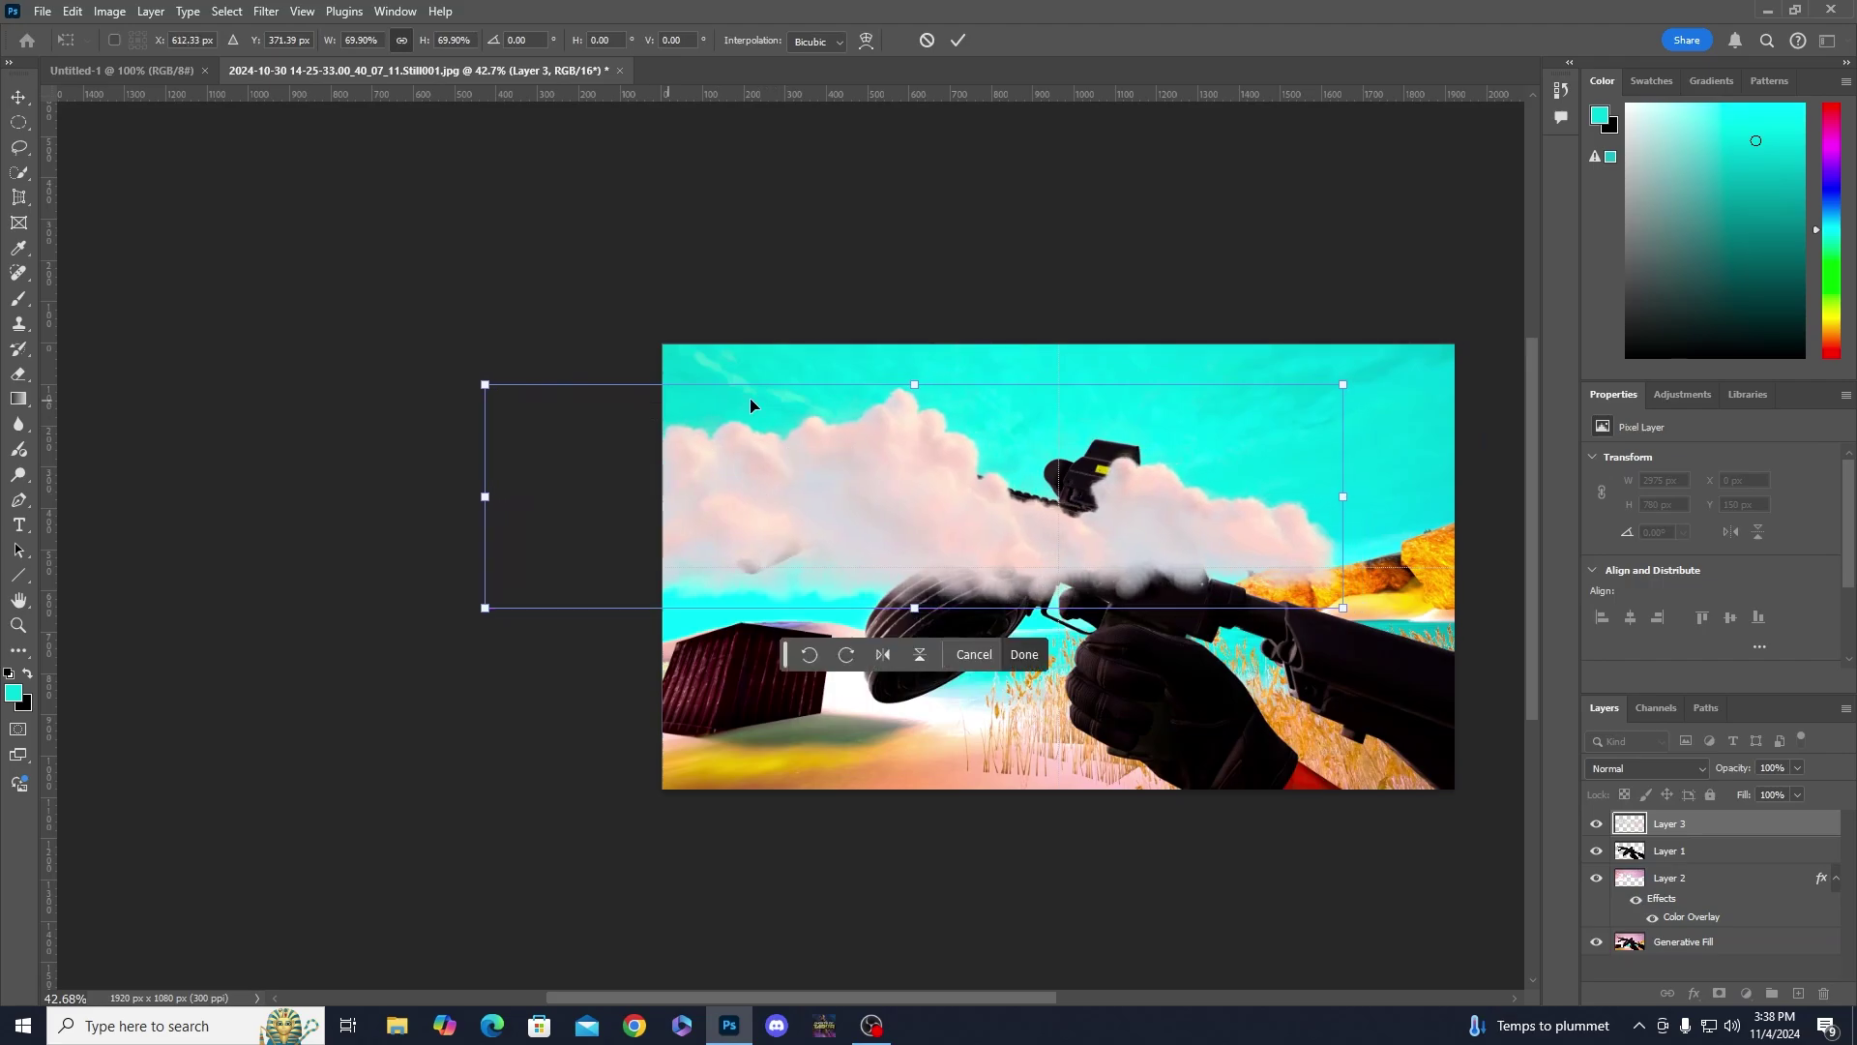
drag(1648, 828, 1649, 864)
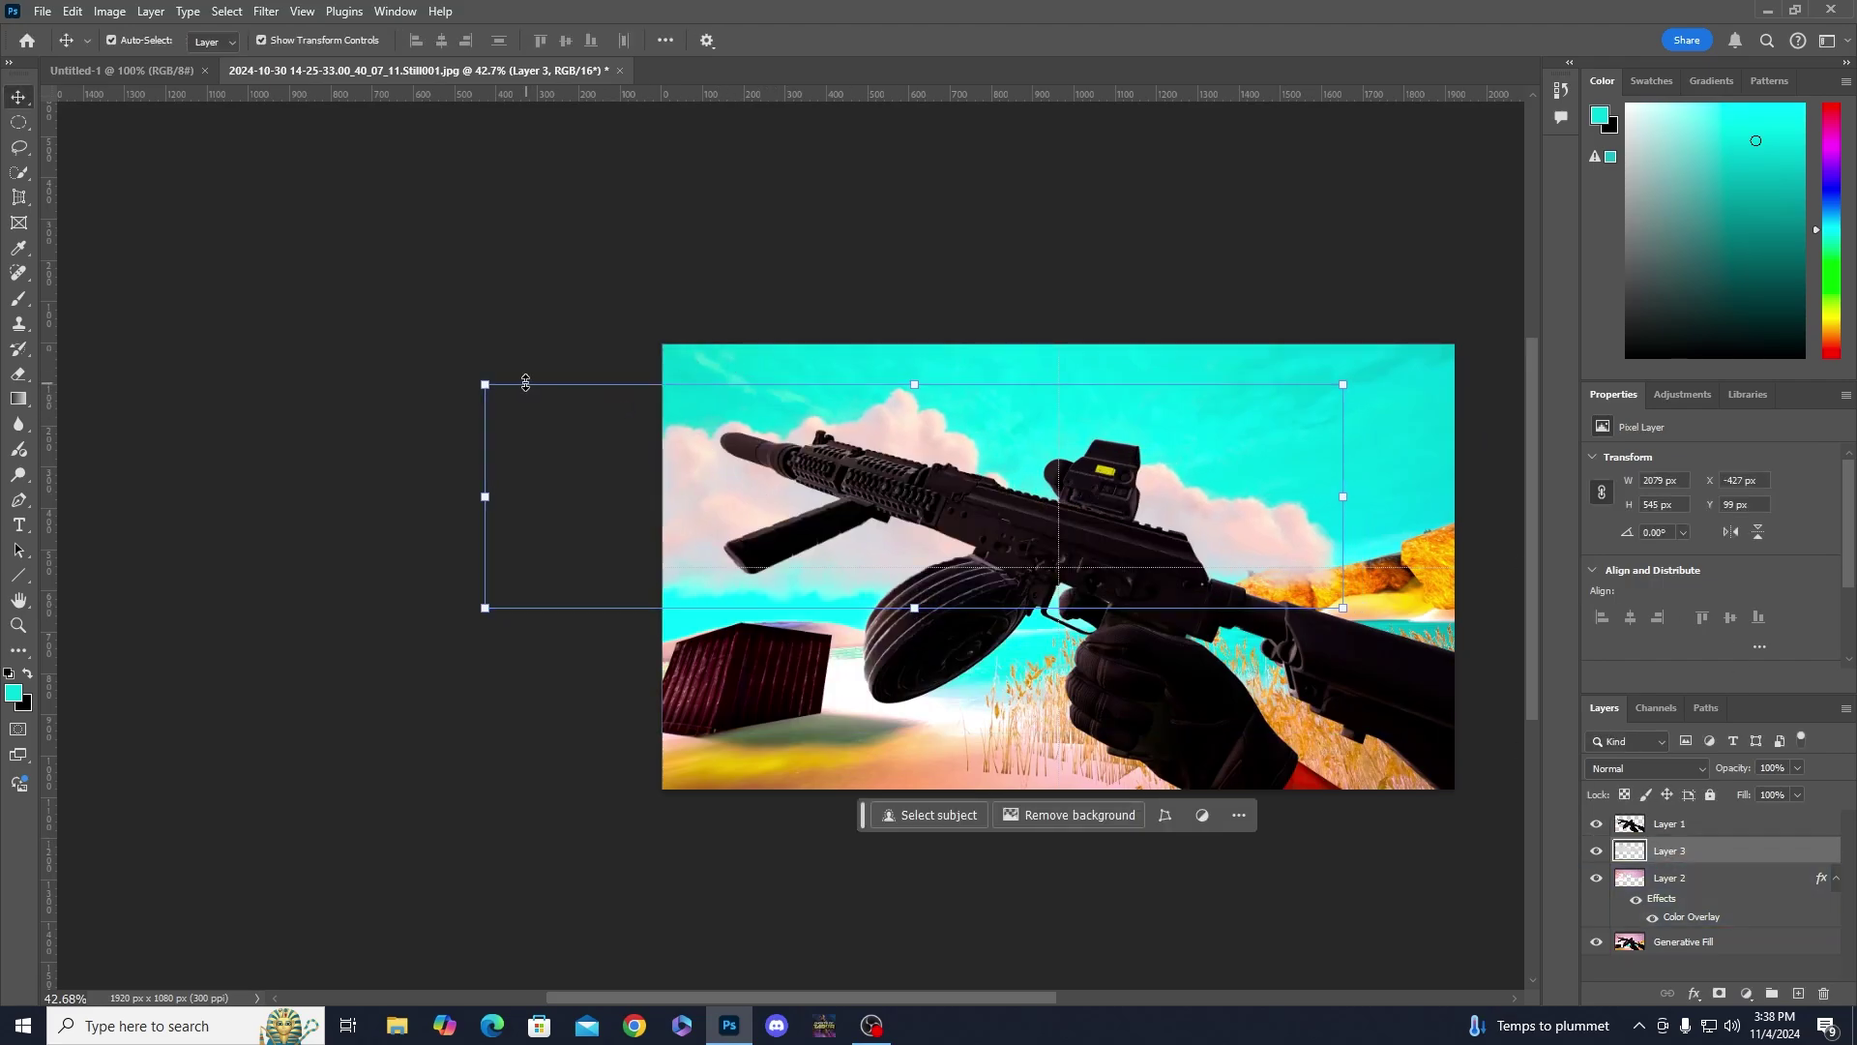
drag(487, 388, 629, 433)
drag(1298, 566, 1070, 562)
click(956, 42)
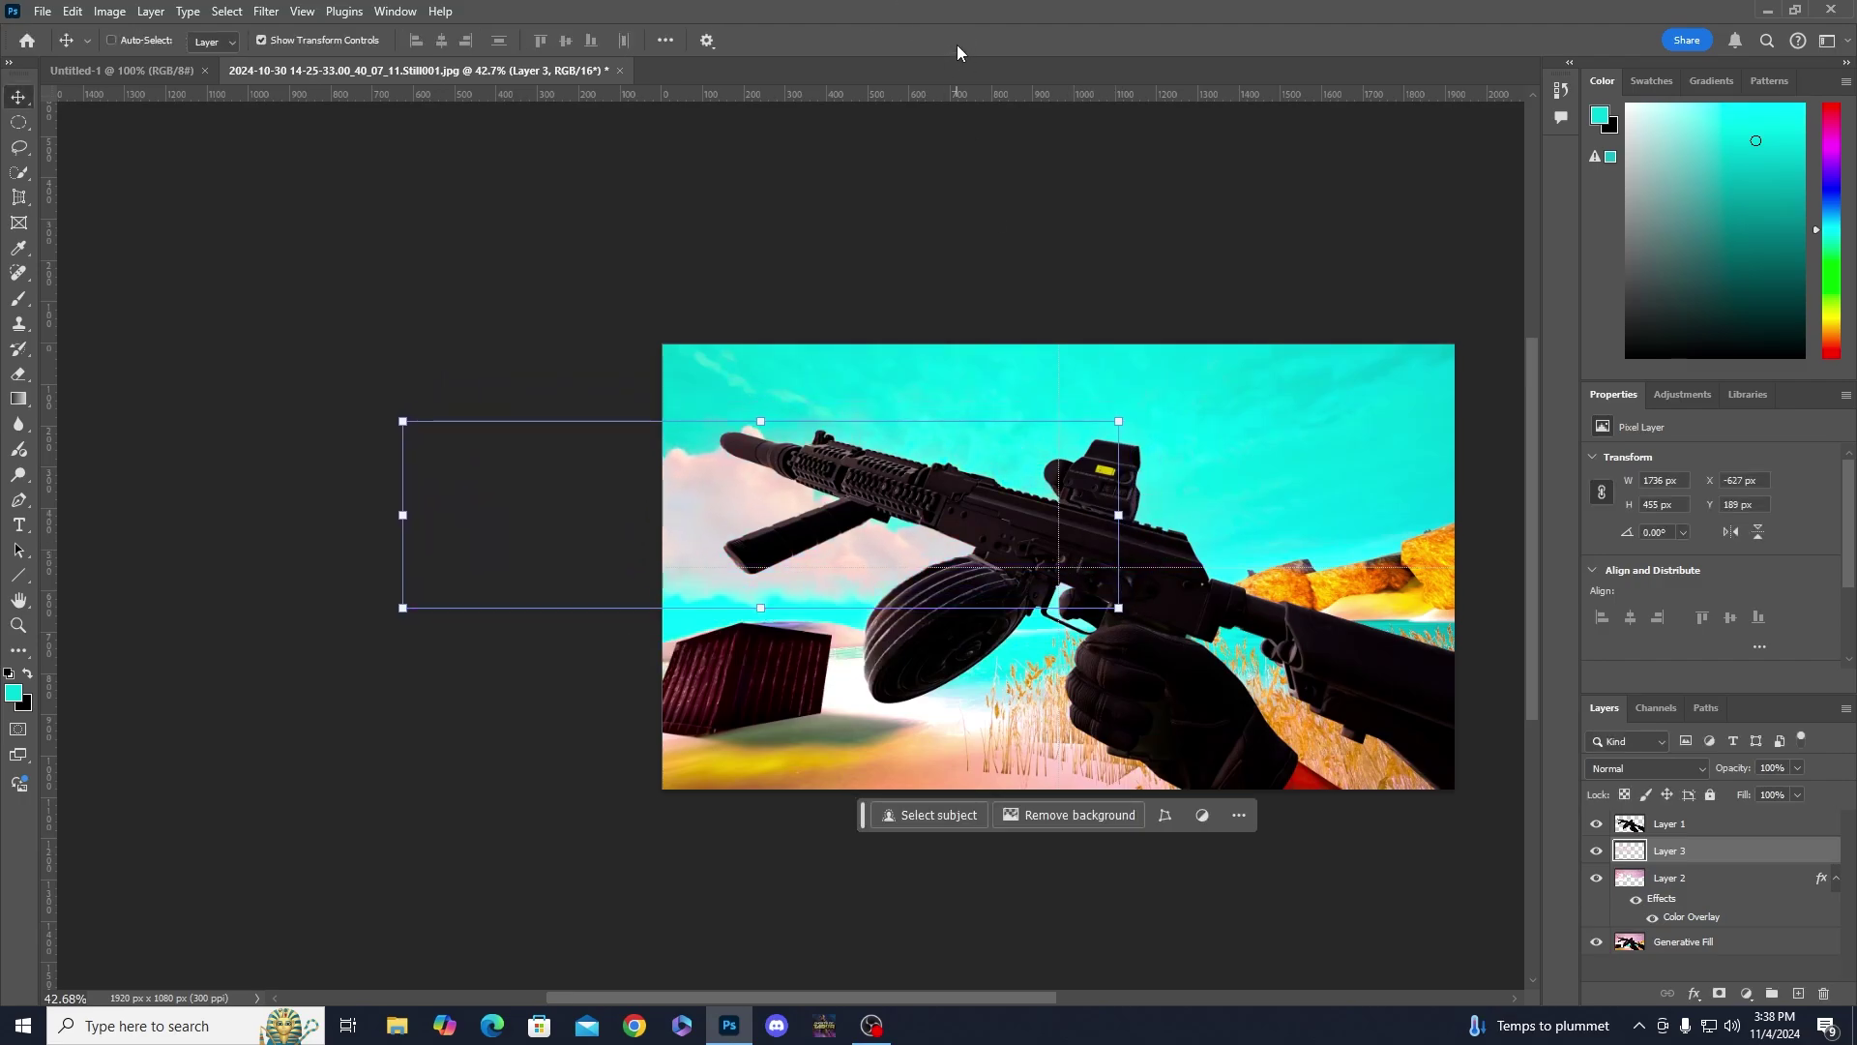
- Duplicate the cloud layer, scale the copy to about 54%, and place it in the upper-right corner of the sky
key(ctrl+c)
key(ctrl+v)
key(ctrl+t)
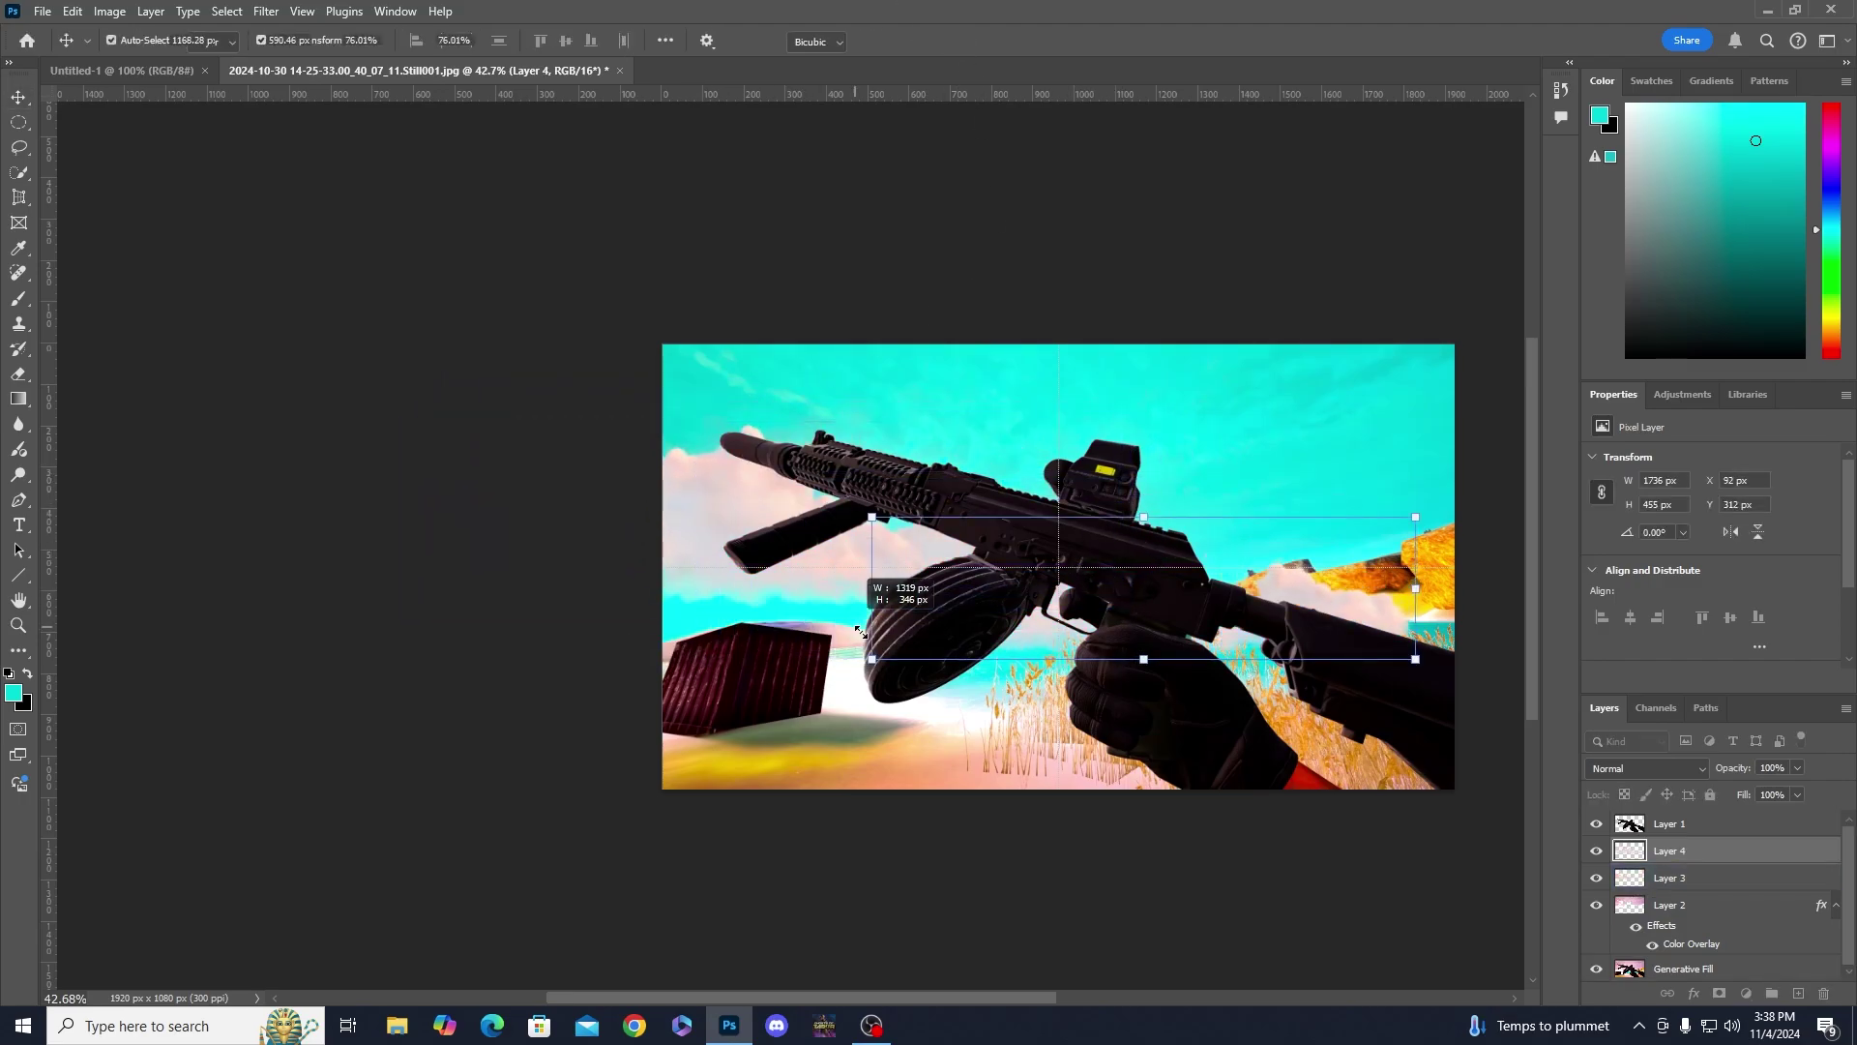
drag(700, 471, 1029, 558)
drag(1404, 619, 1457, 368)
key(ctrl+minus)
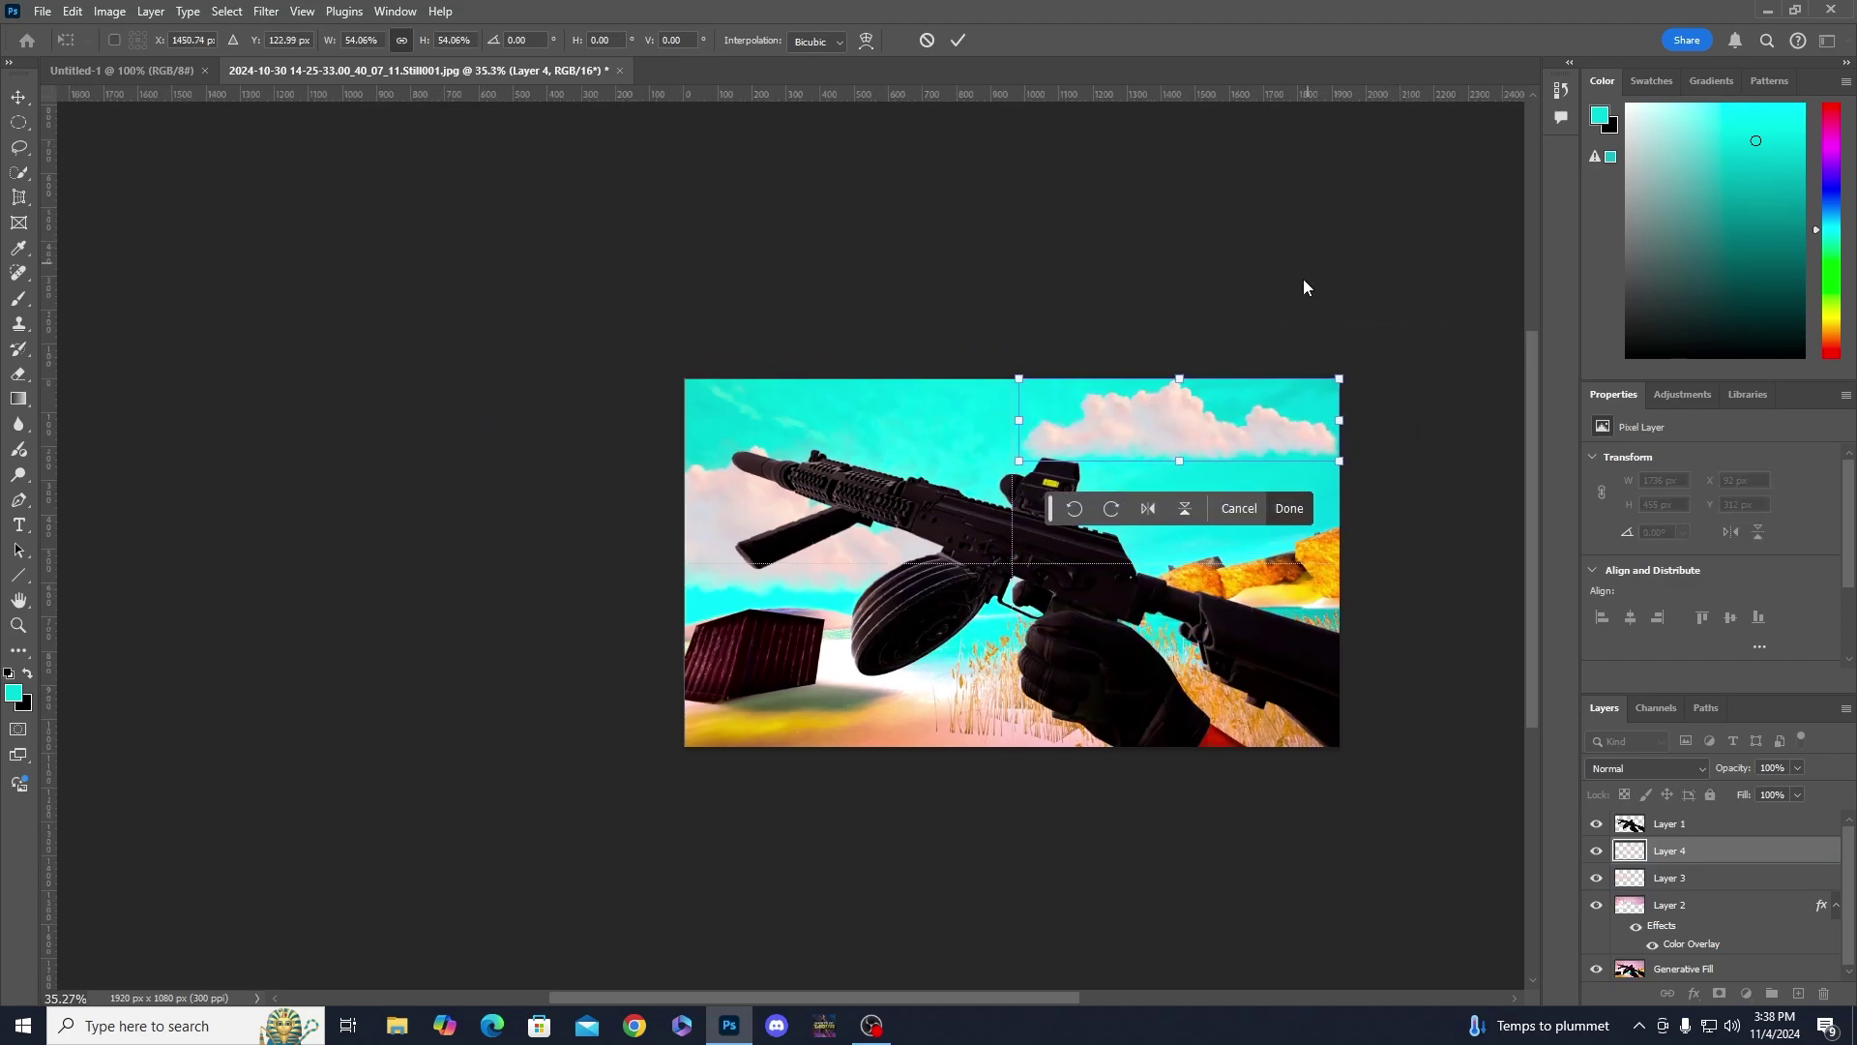
click(958, 40)
- Apply a Hue/Saturation adjustment with saturation +36 to the rifle on Layer 1
key(ctrl+minus)
scroll(1106, 569, up, 3)
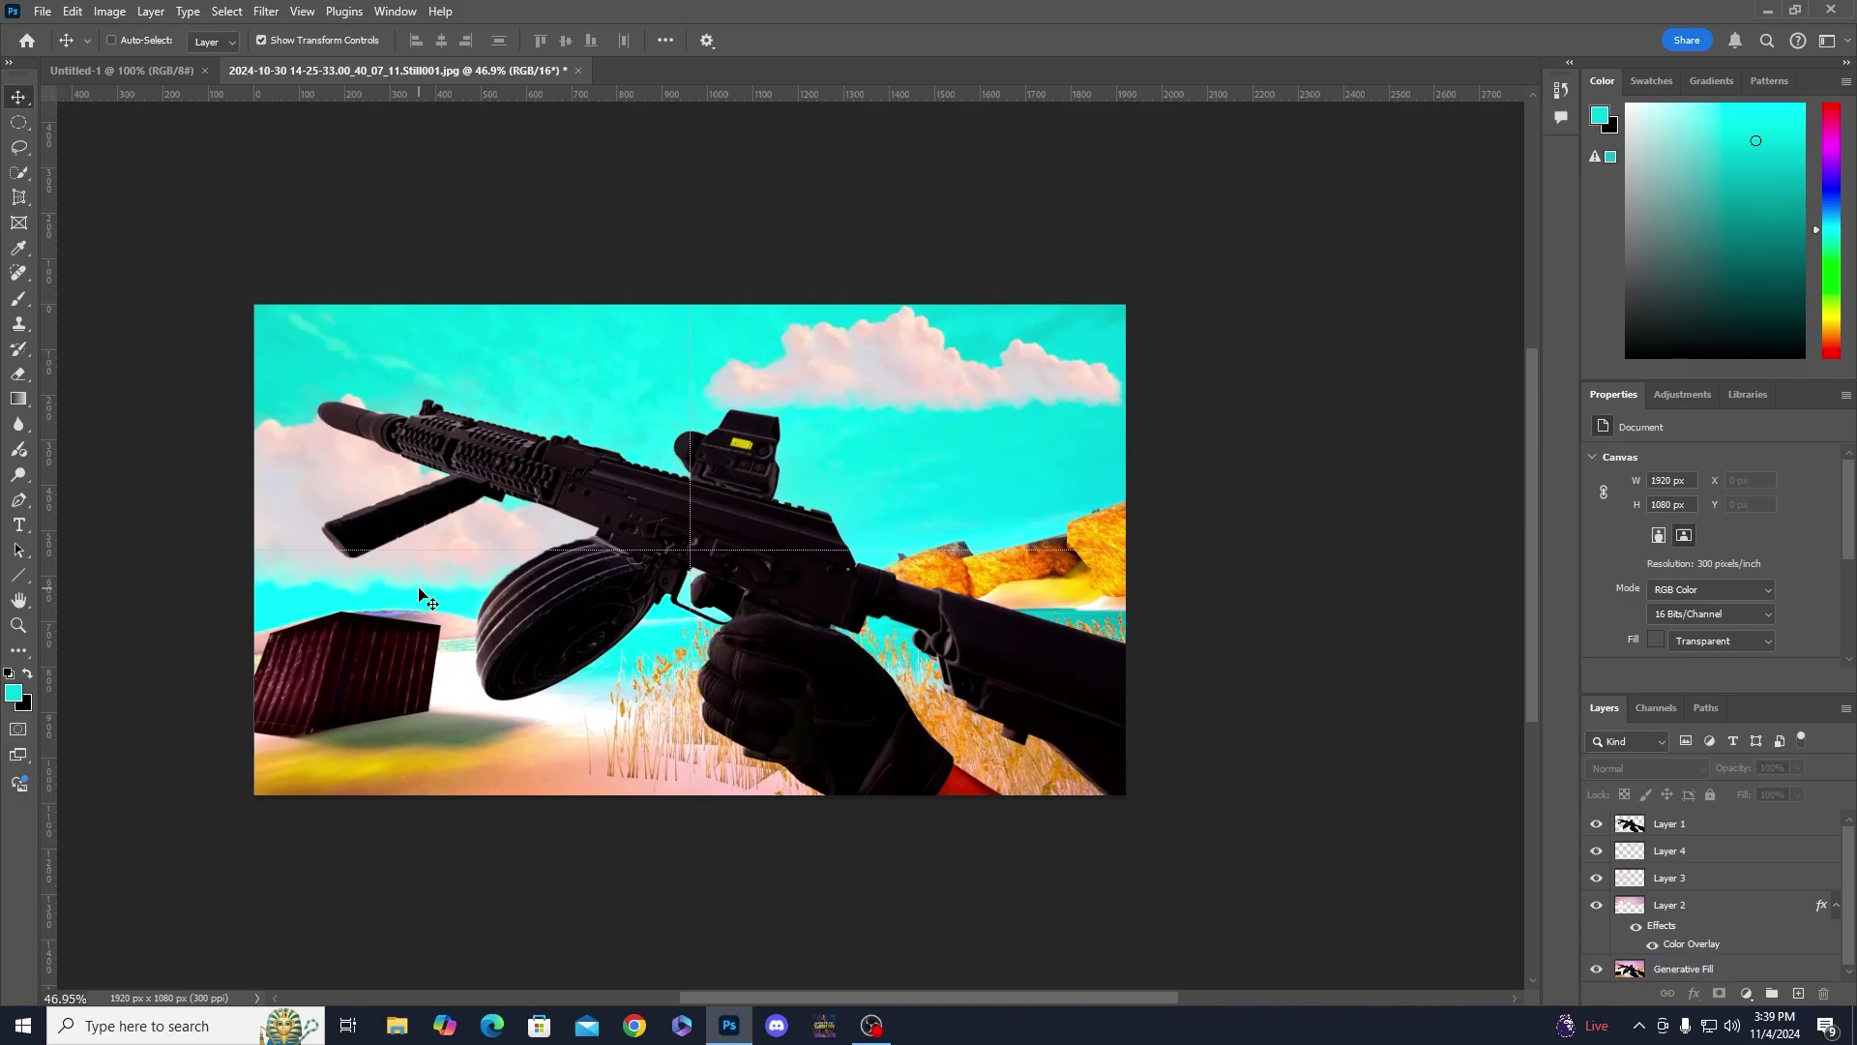
scroll(418, 589, left, 2)
scroll(698, 598, up, 3)
ctrl+click(699, 598)
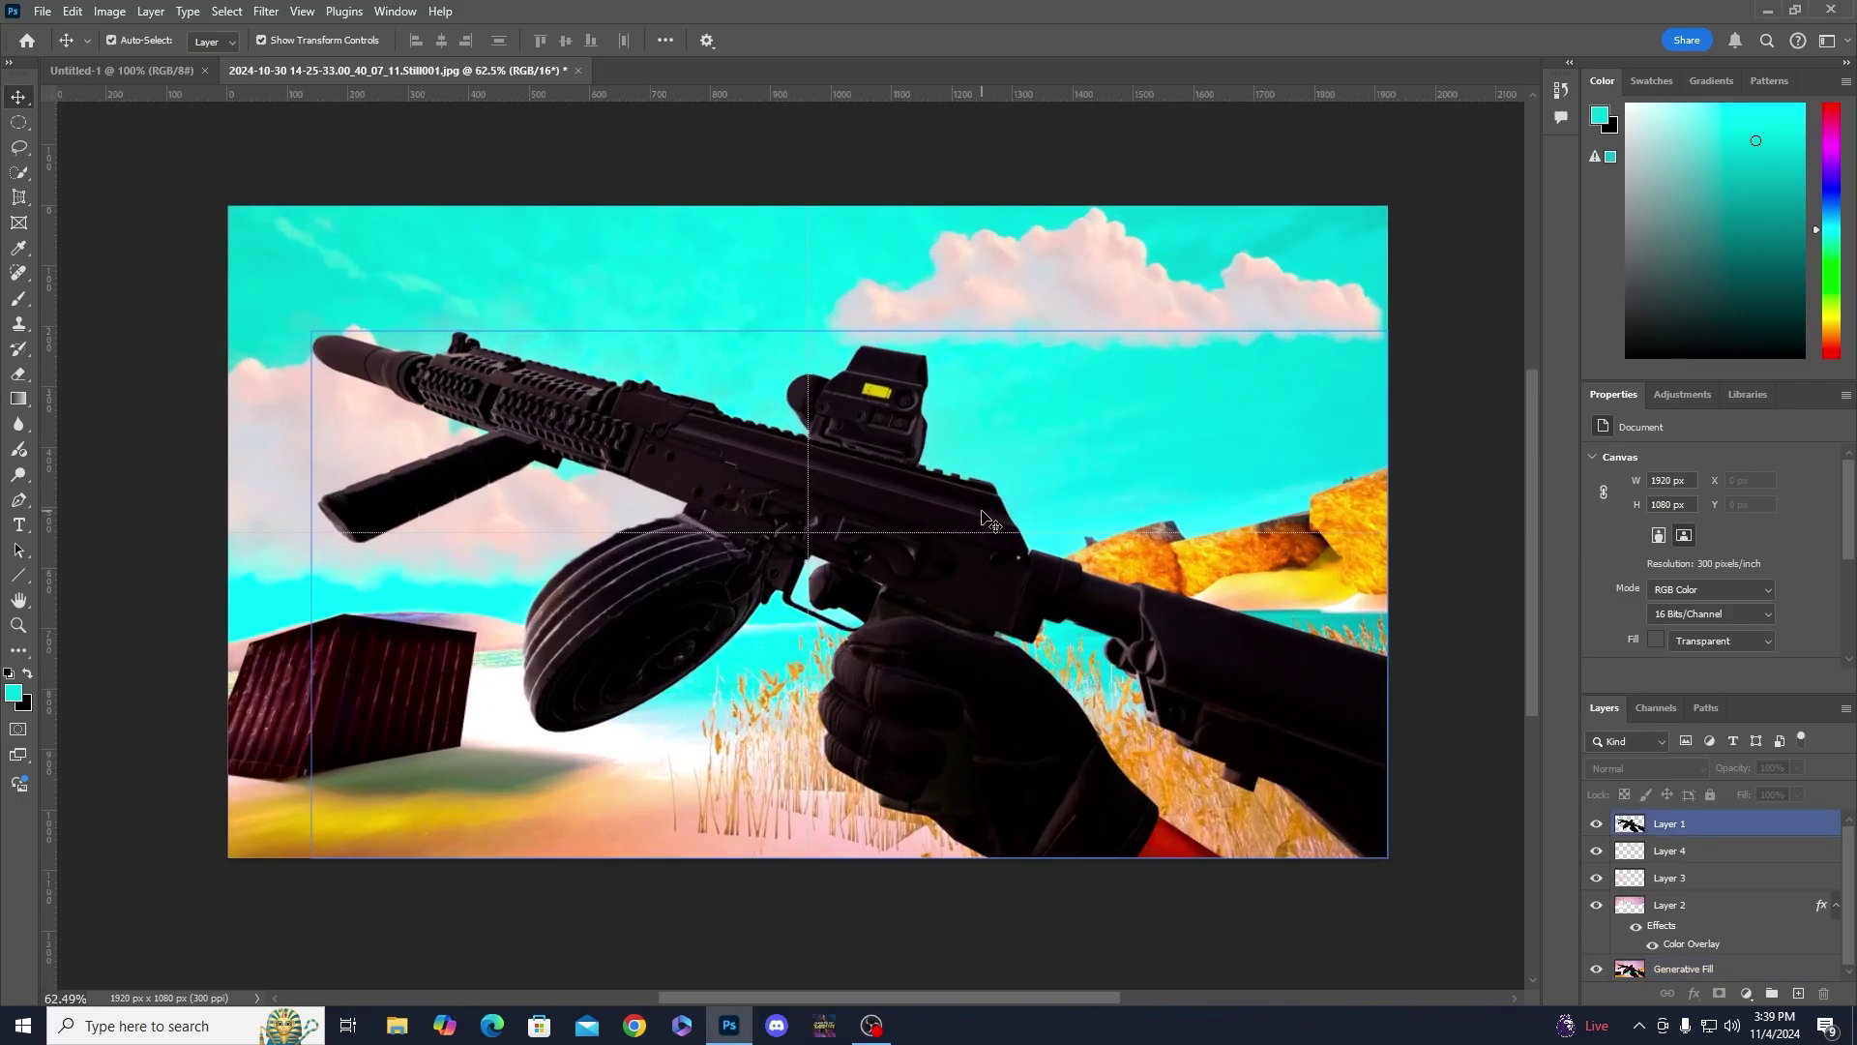
click(1690, 835)
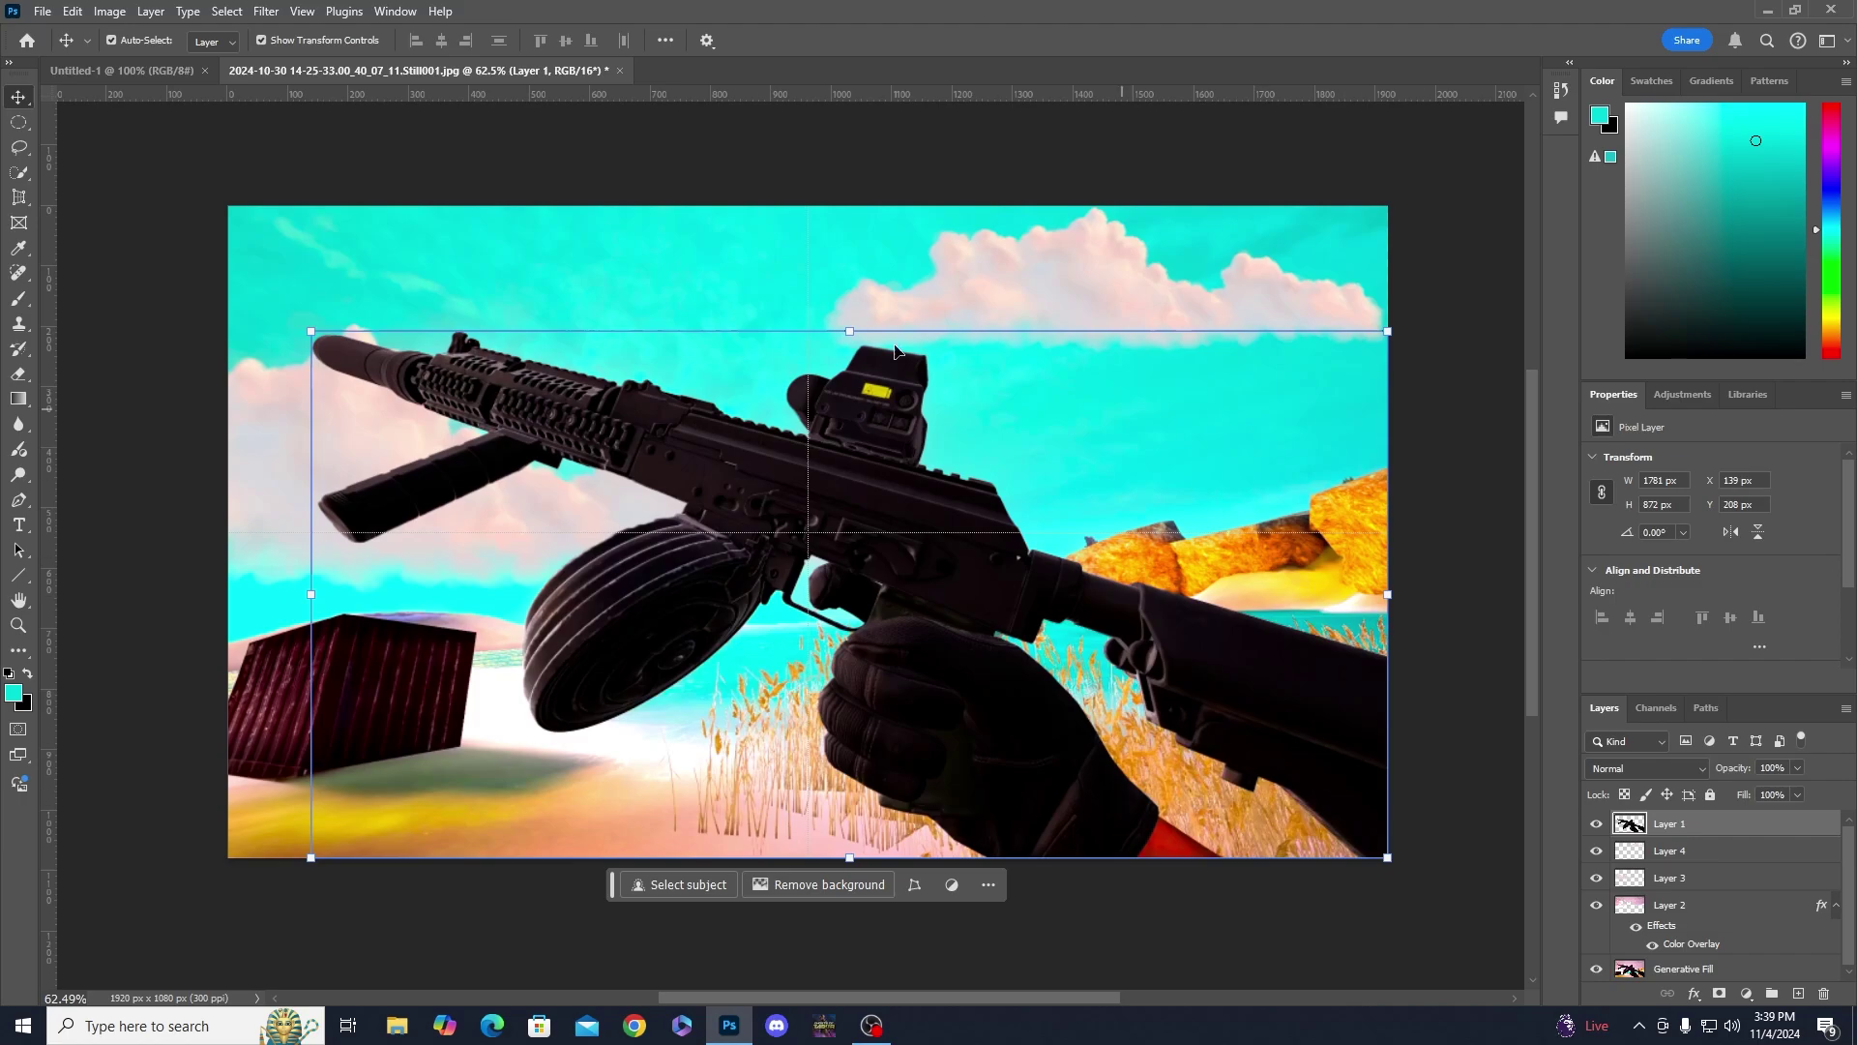
click(108, 11)
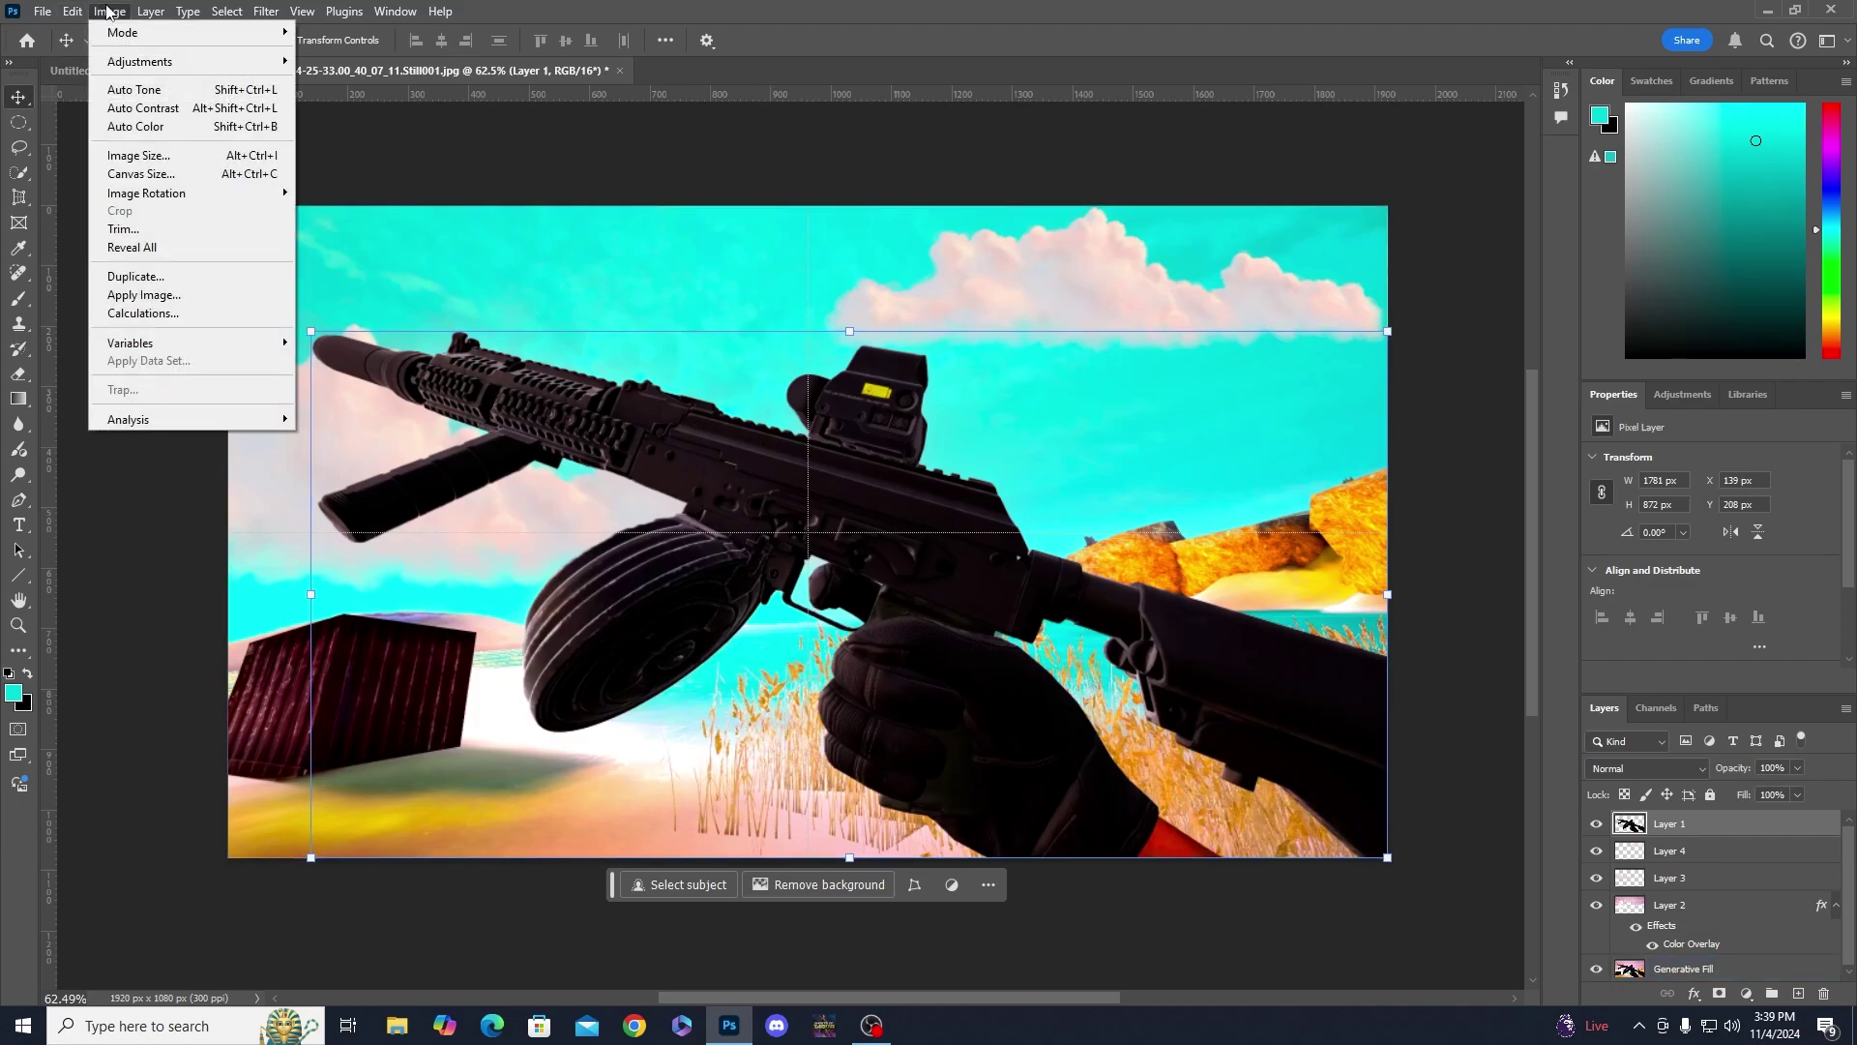
mouse_move(142, 60)
click(367, 163)
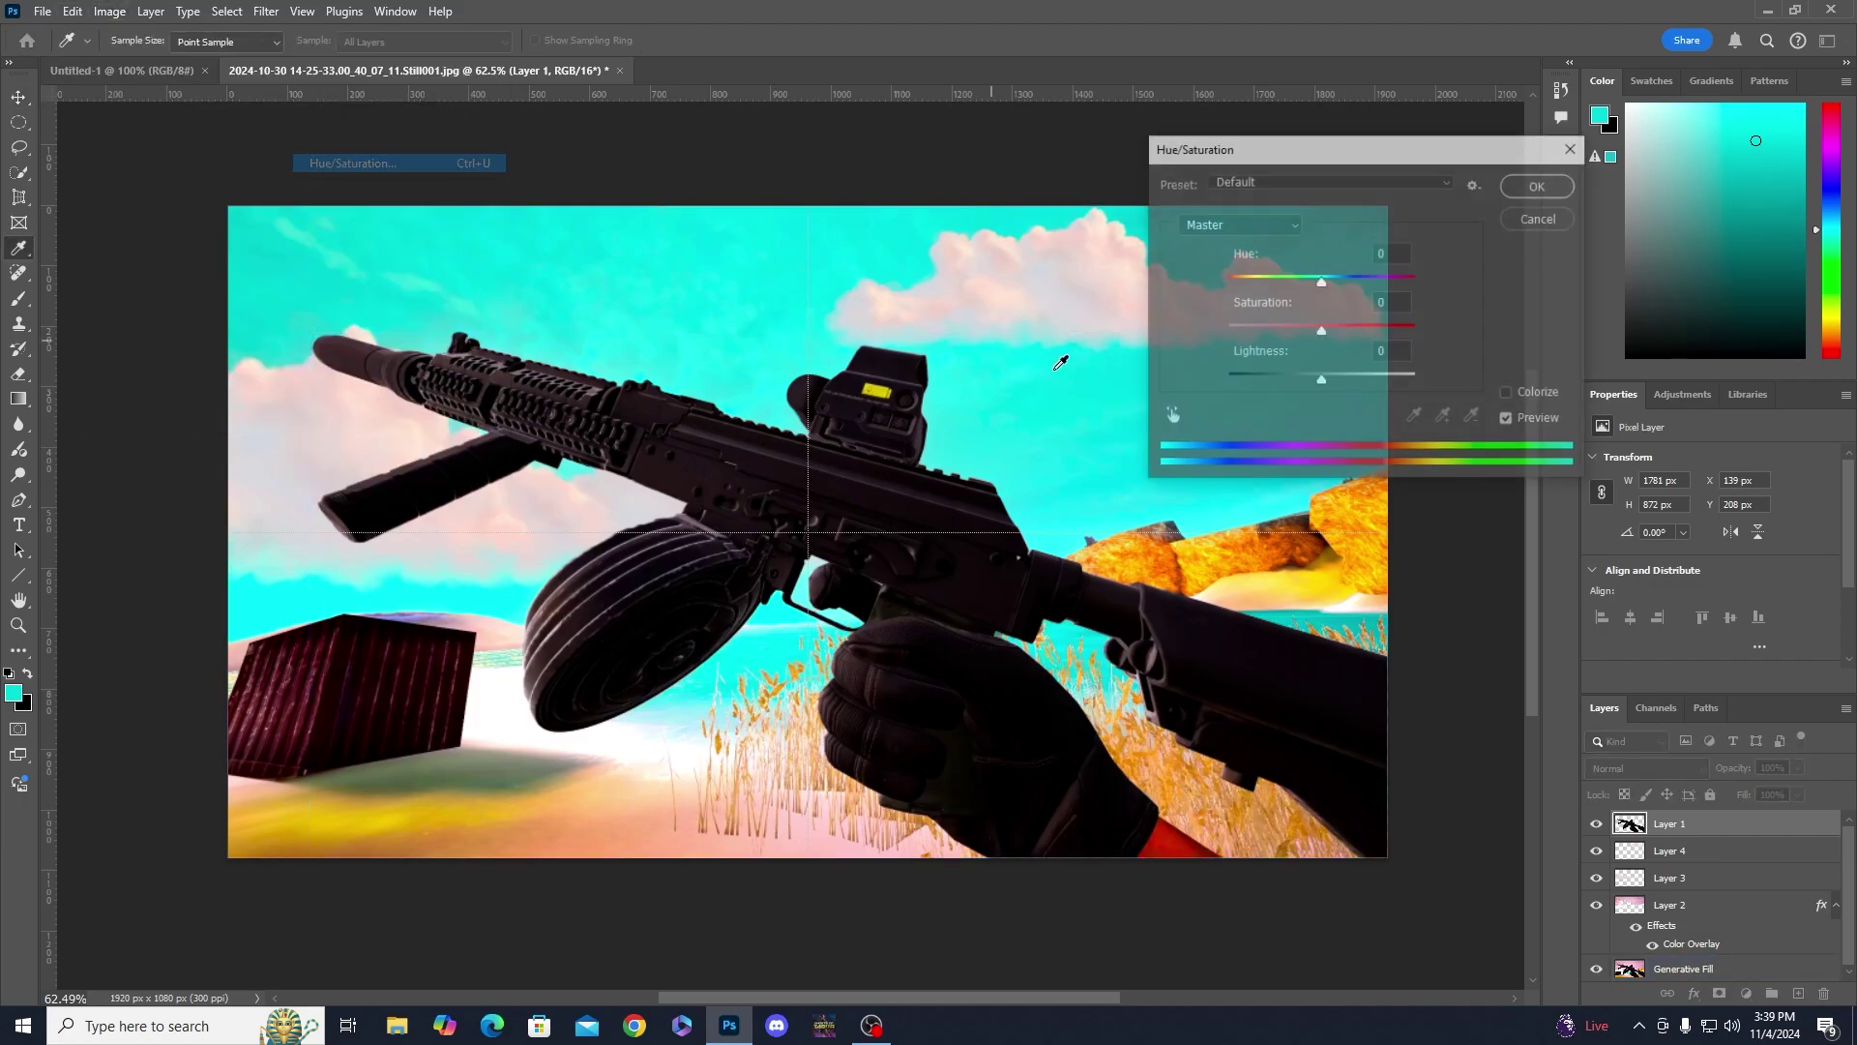
drag(1321, 332, 1346, 332)
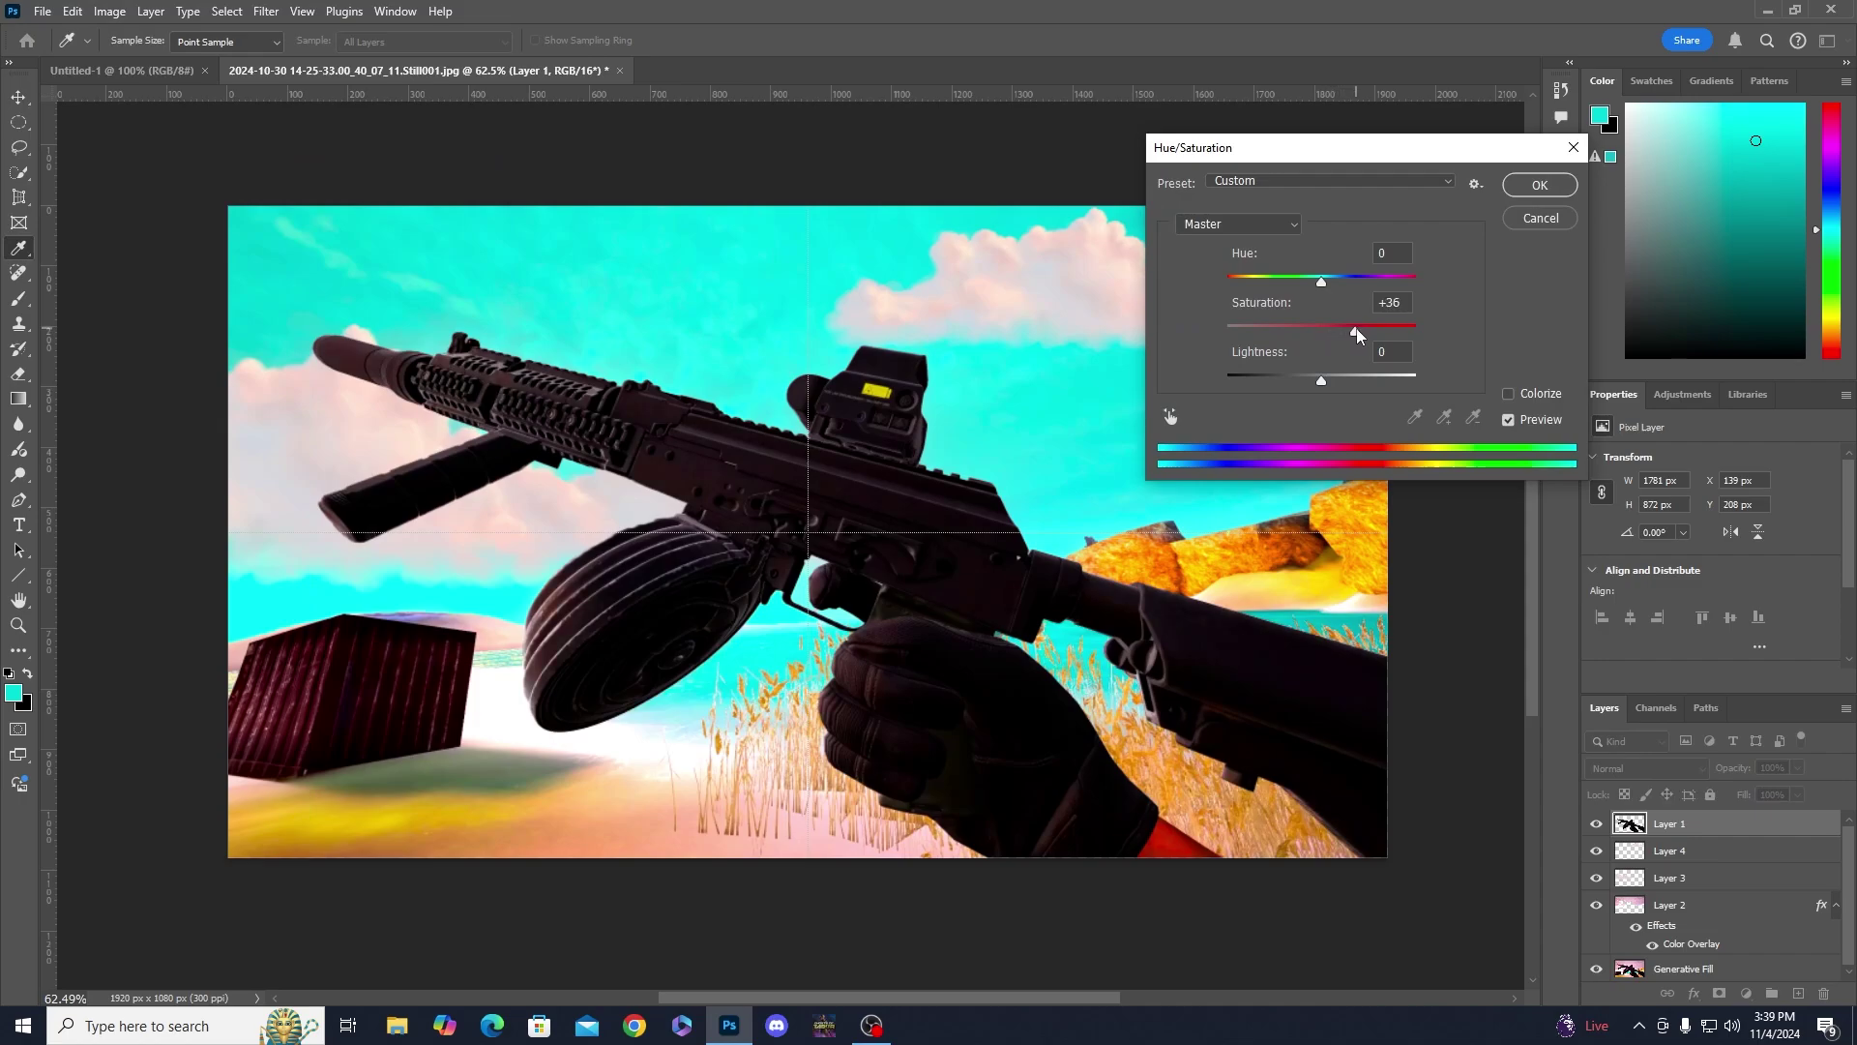
click(1528, 189)
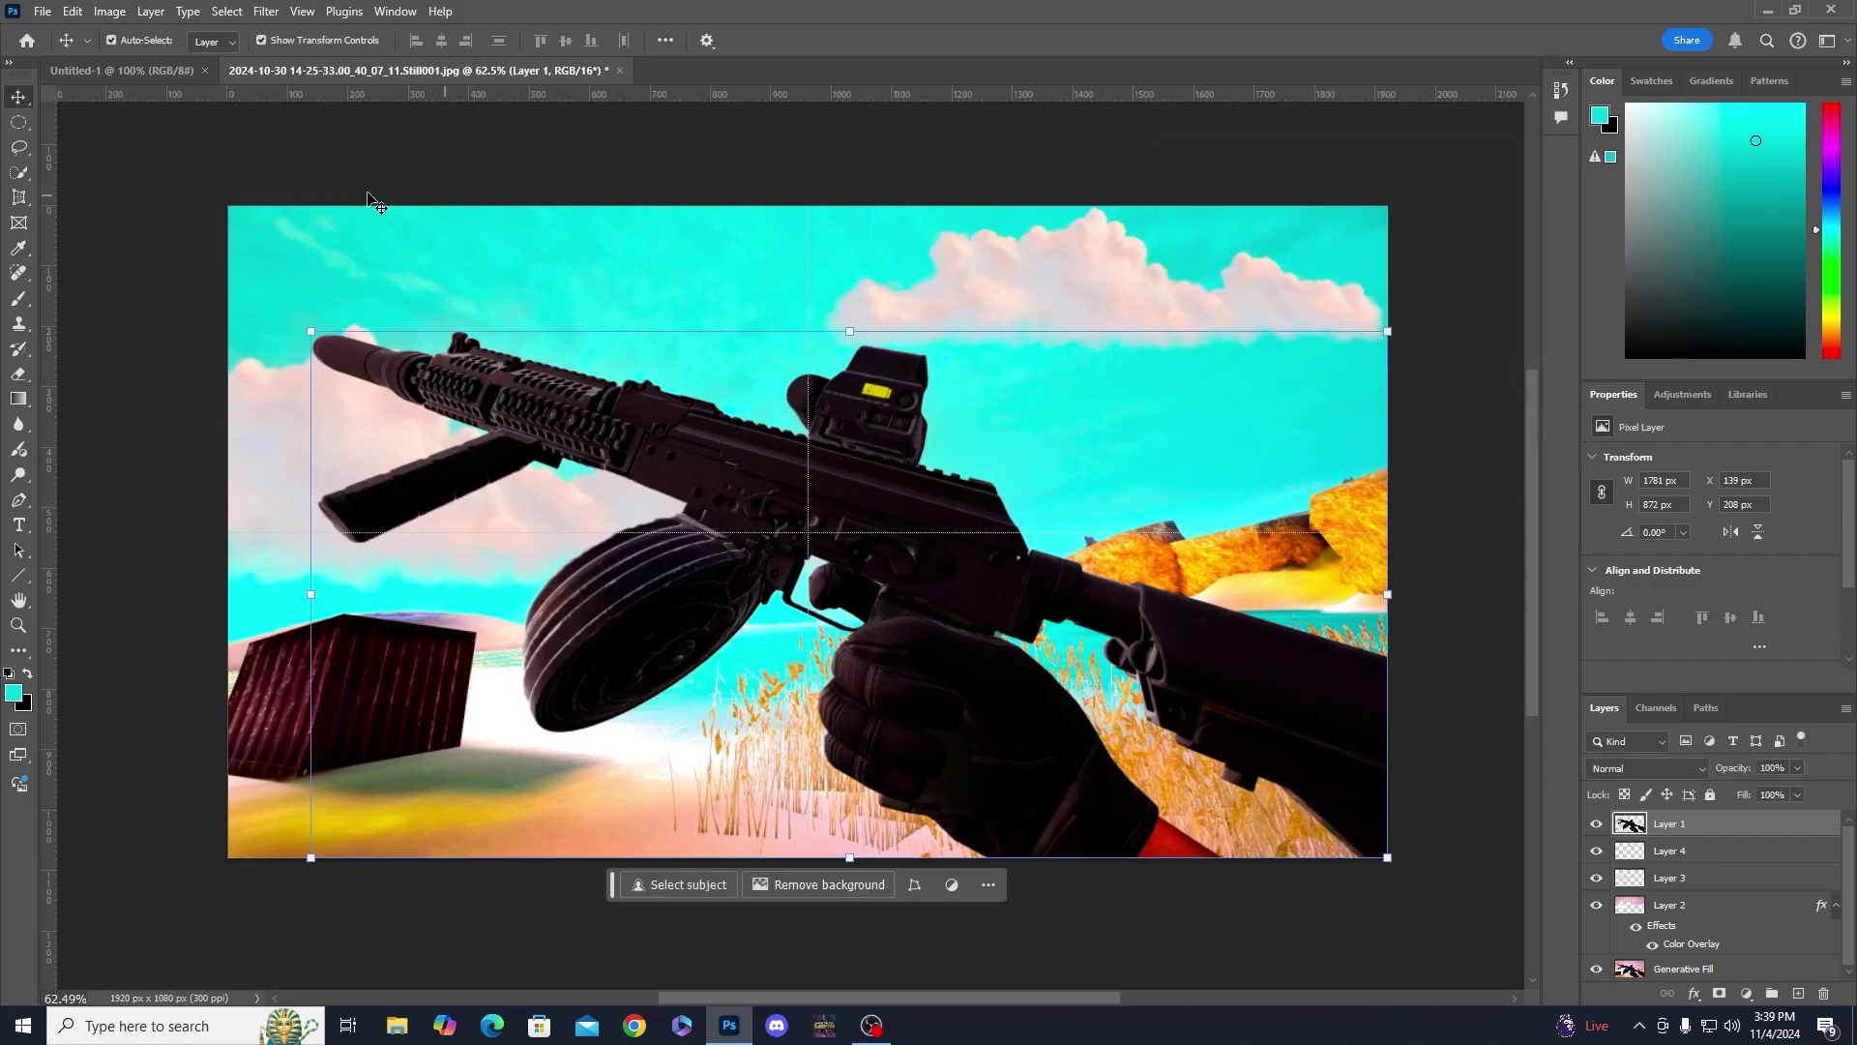
- Apply an Exposure adjustment of +1.87 to the rifle on Layer 1
click(109, 11)
mouse_move(145, 61)
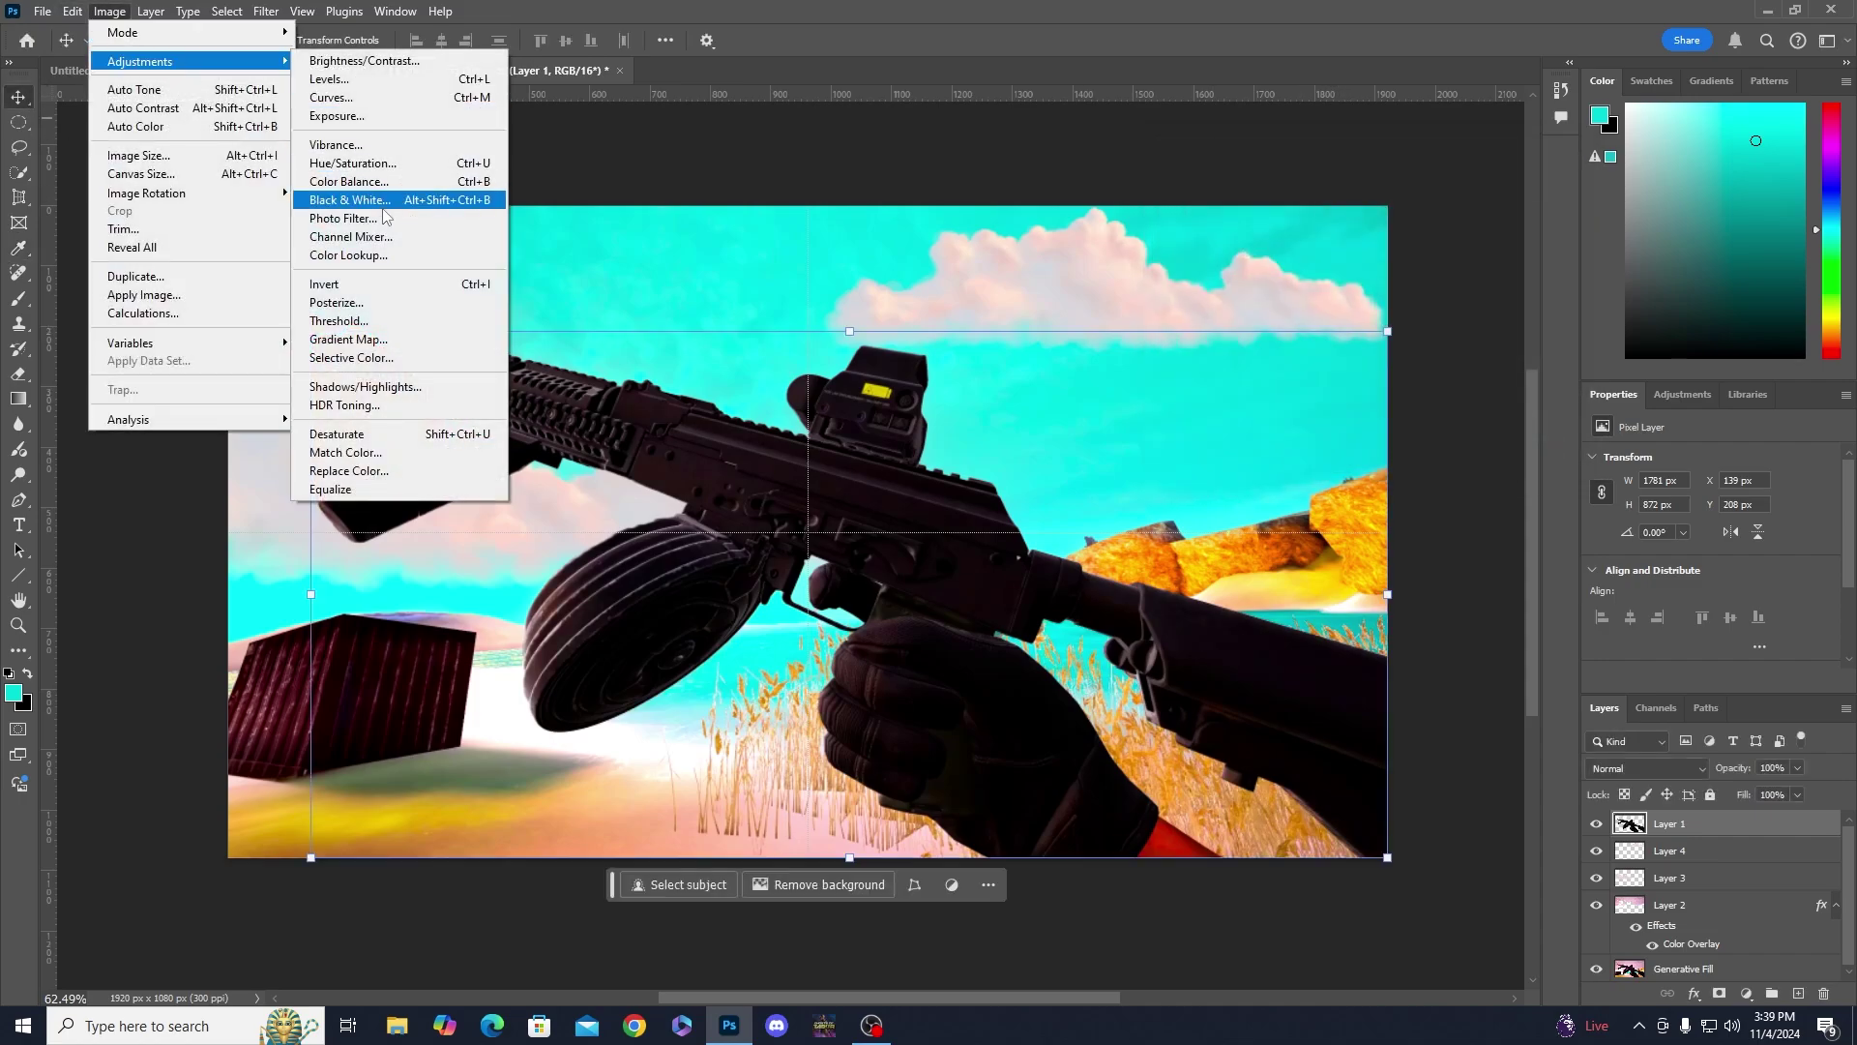
click(339, 115)
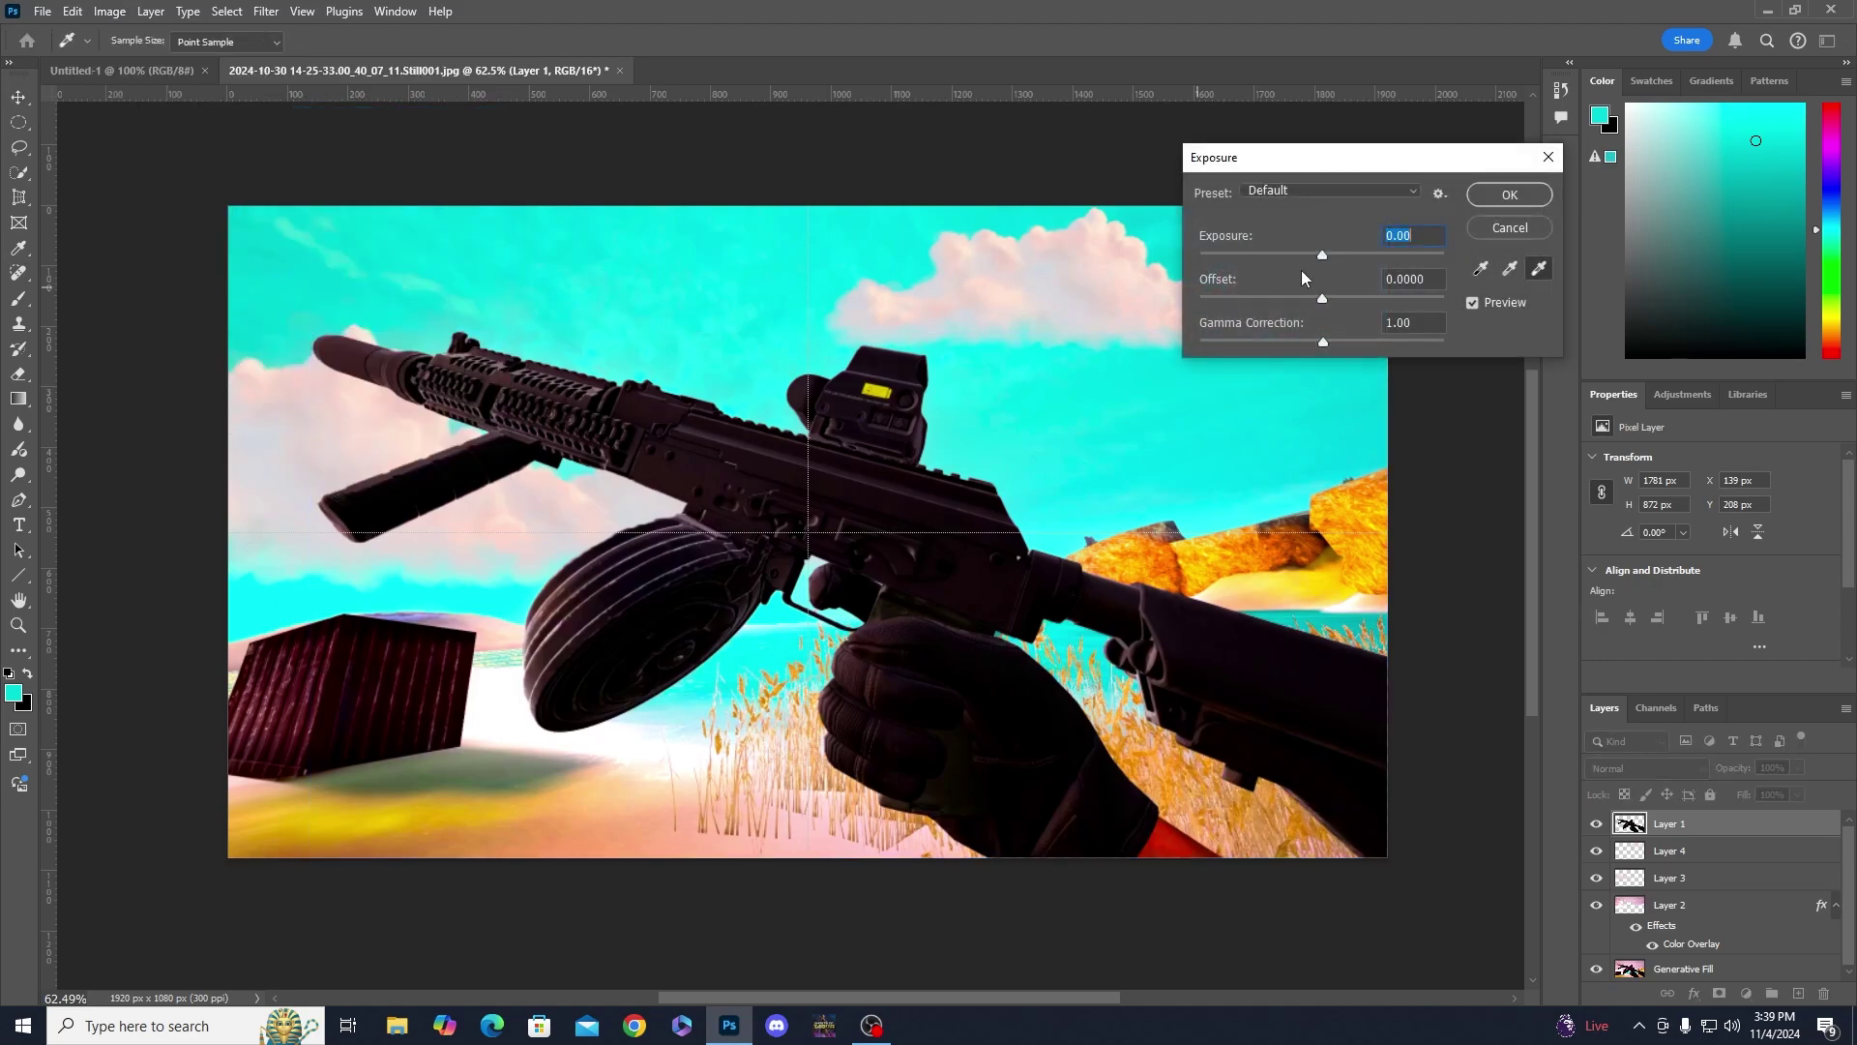
drag(1325, 257, 1354, 255)
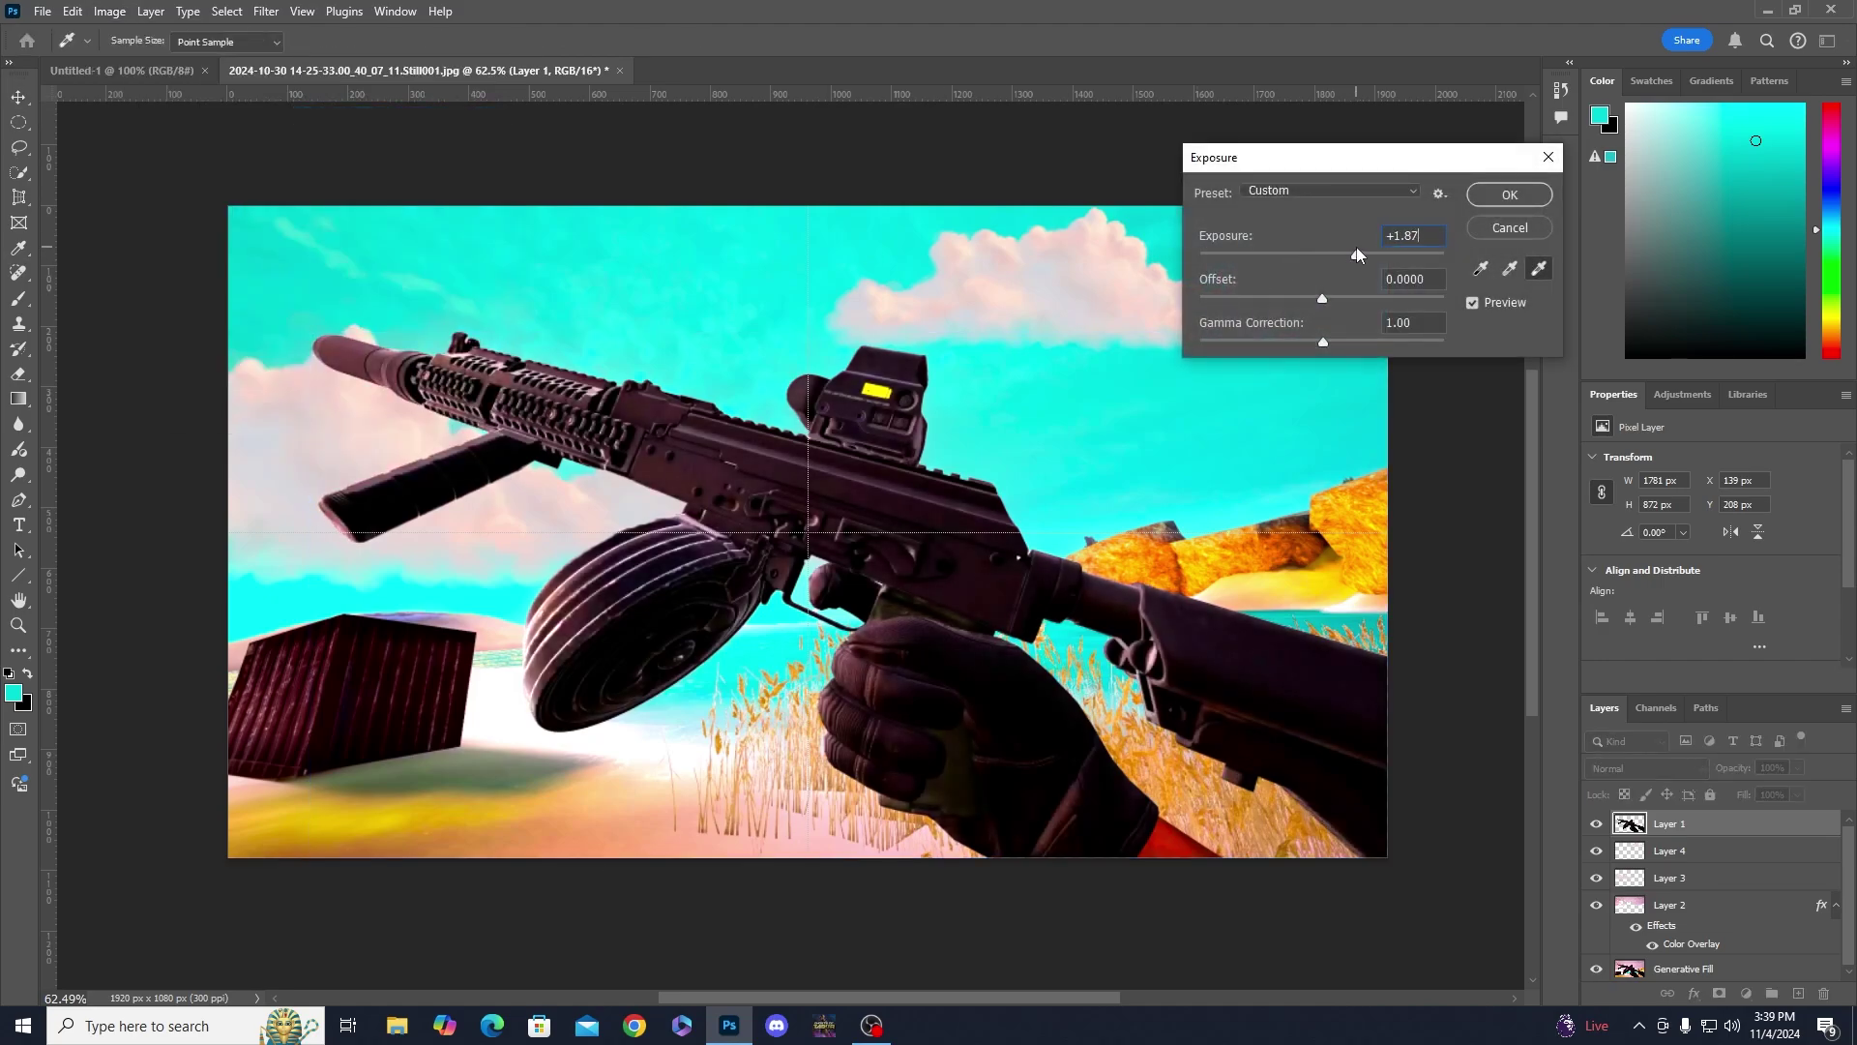
click(1510, 195)
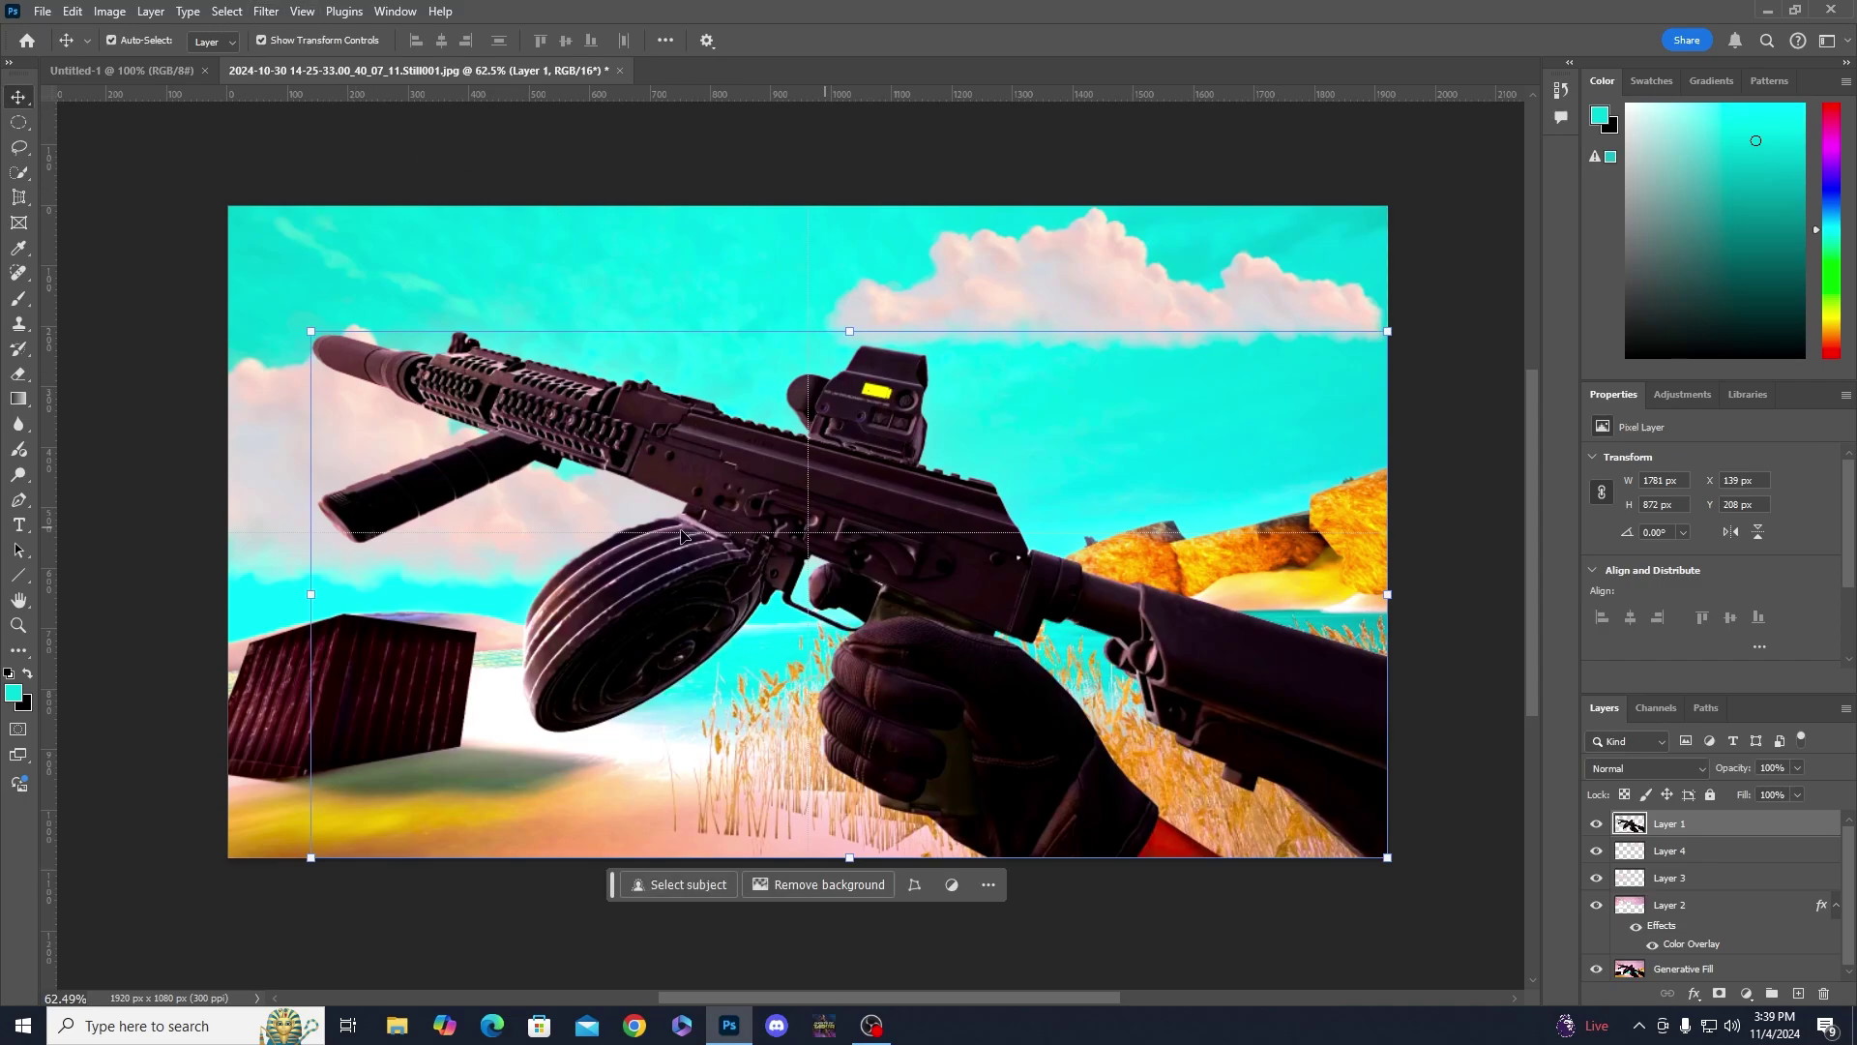
- Sharpen the rifle layer with Sharpen More, plus Smart Sharpen at 290% amount, 2.2 px radius, 0% noise reduction and Lens Blur removal
click(266, 11)
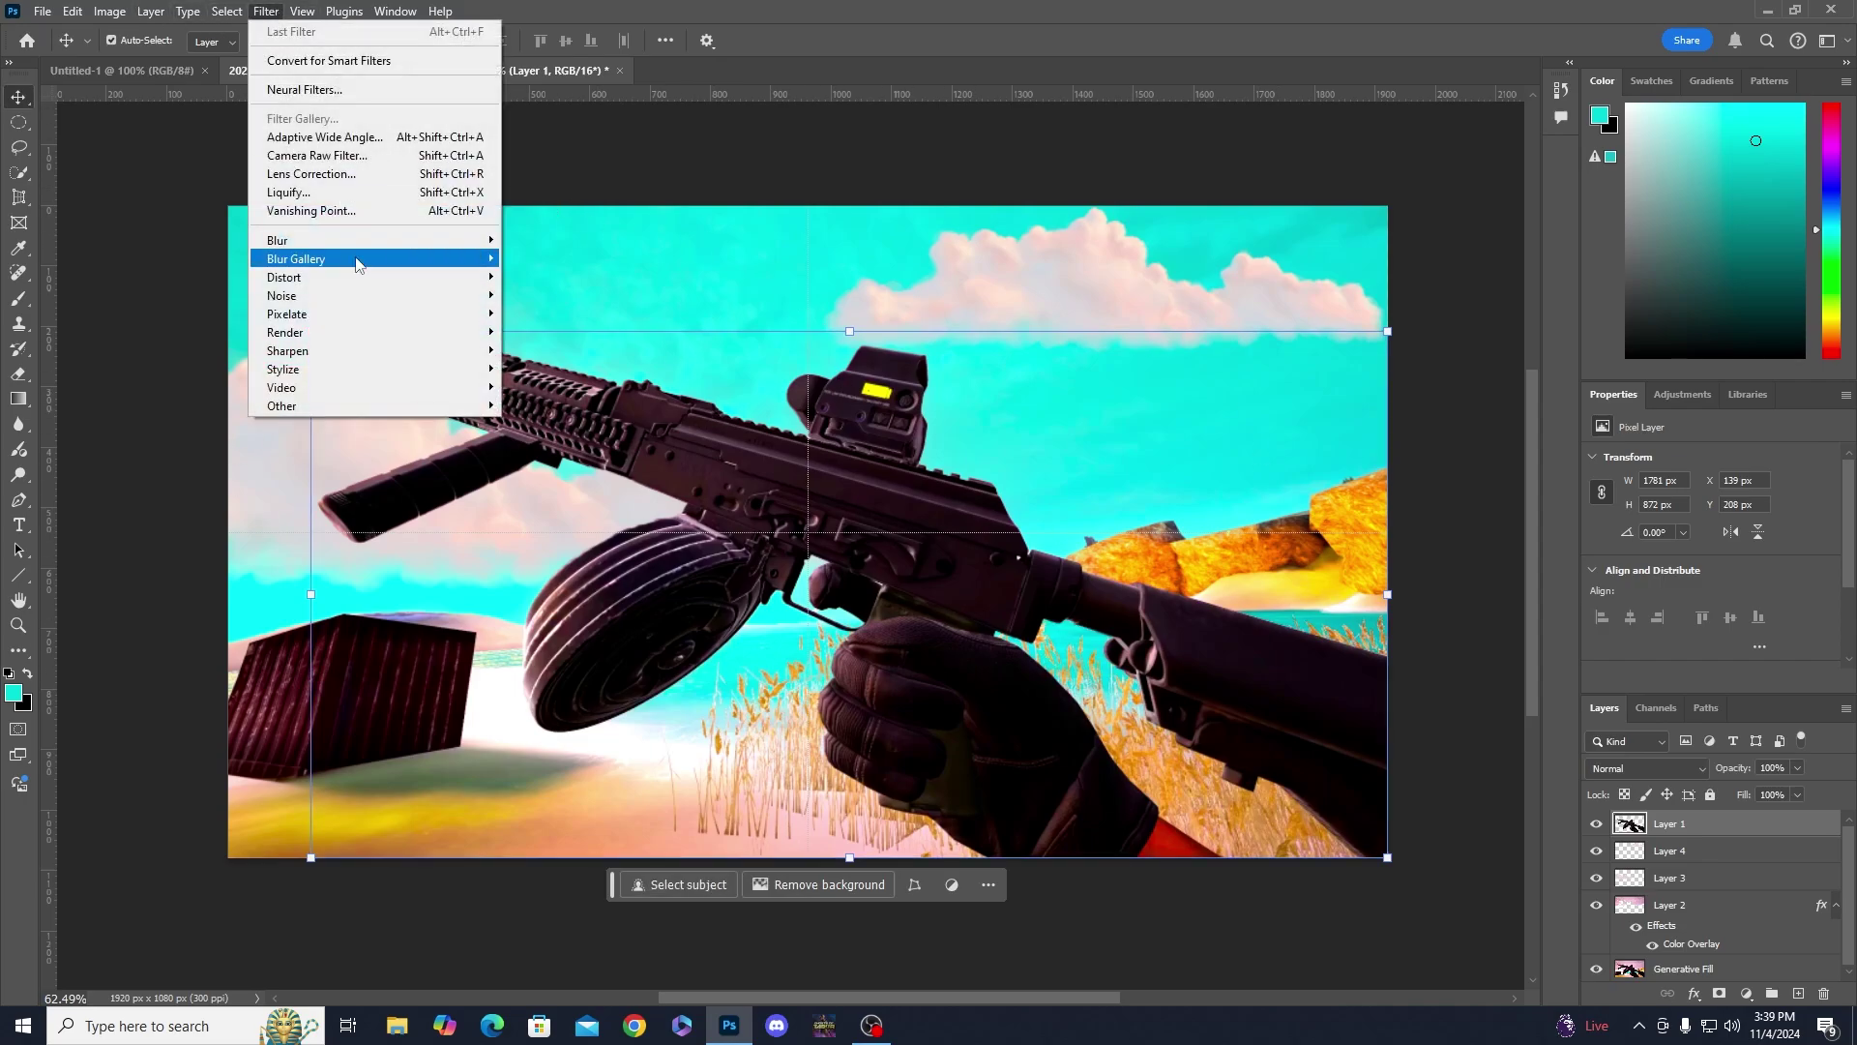
click(542, 405)
click(266, 10)
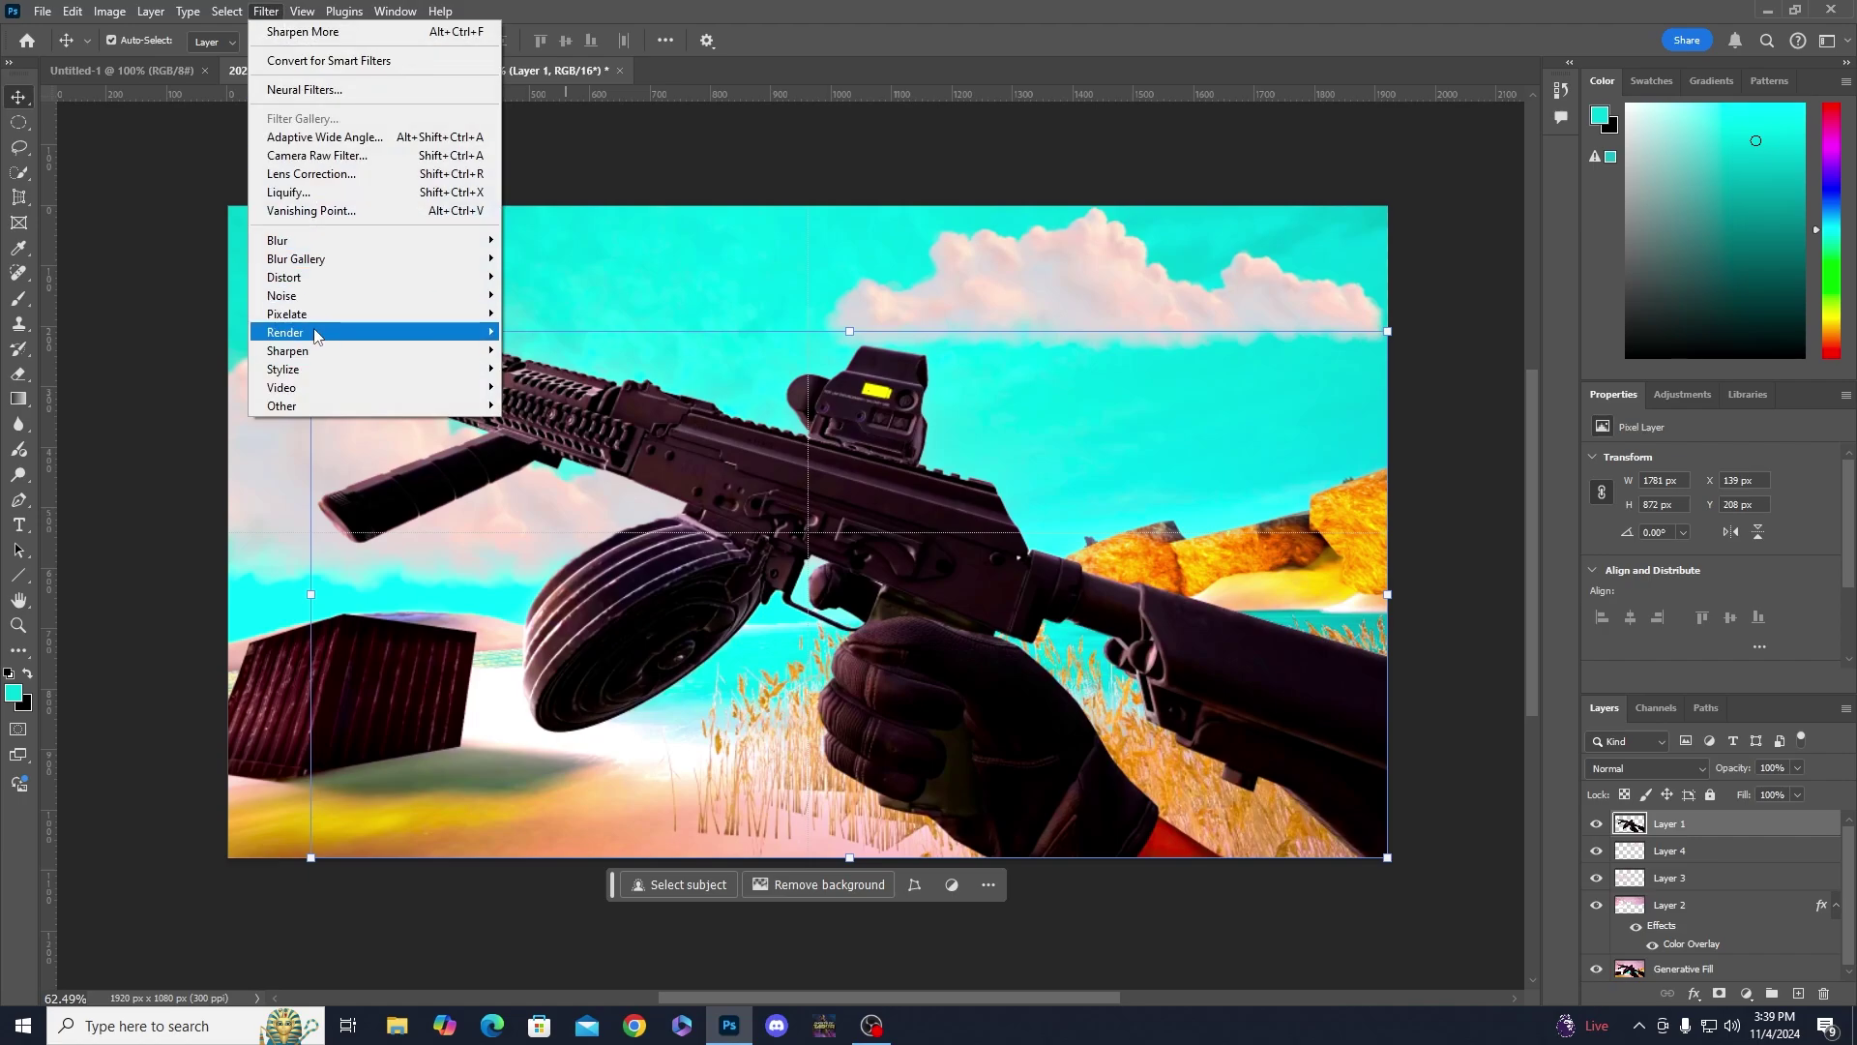
mouse_move(320, 350)
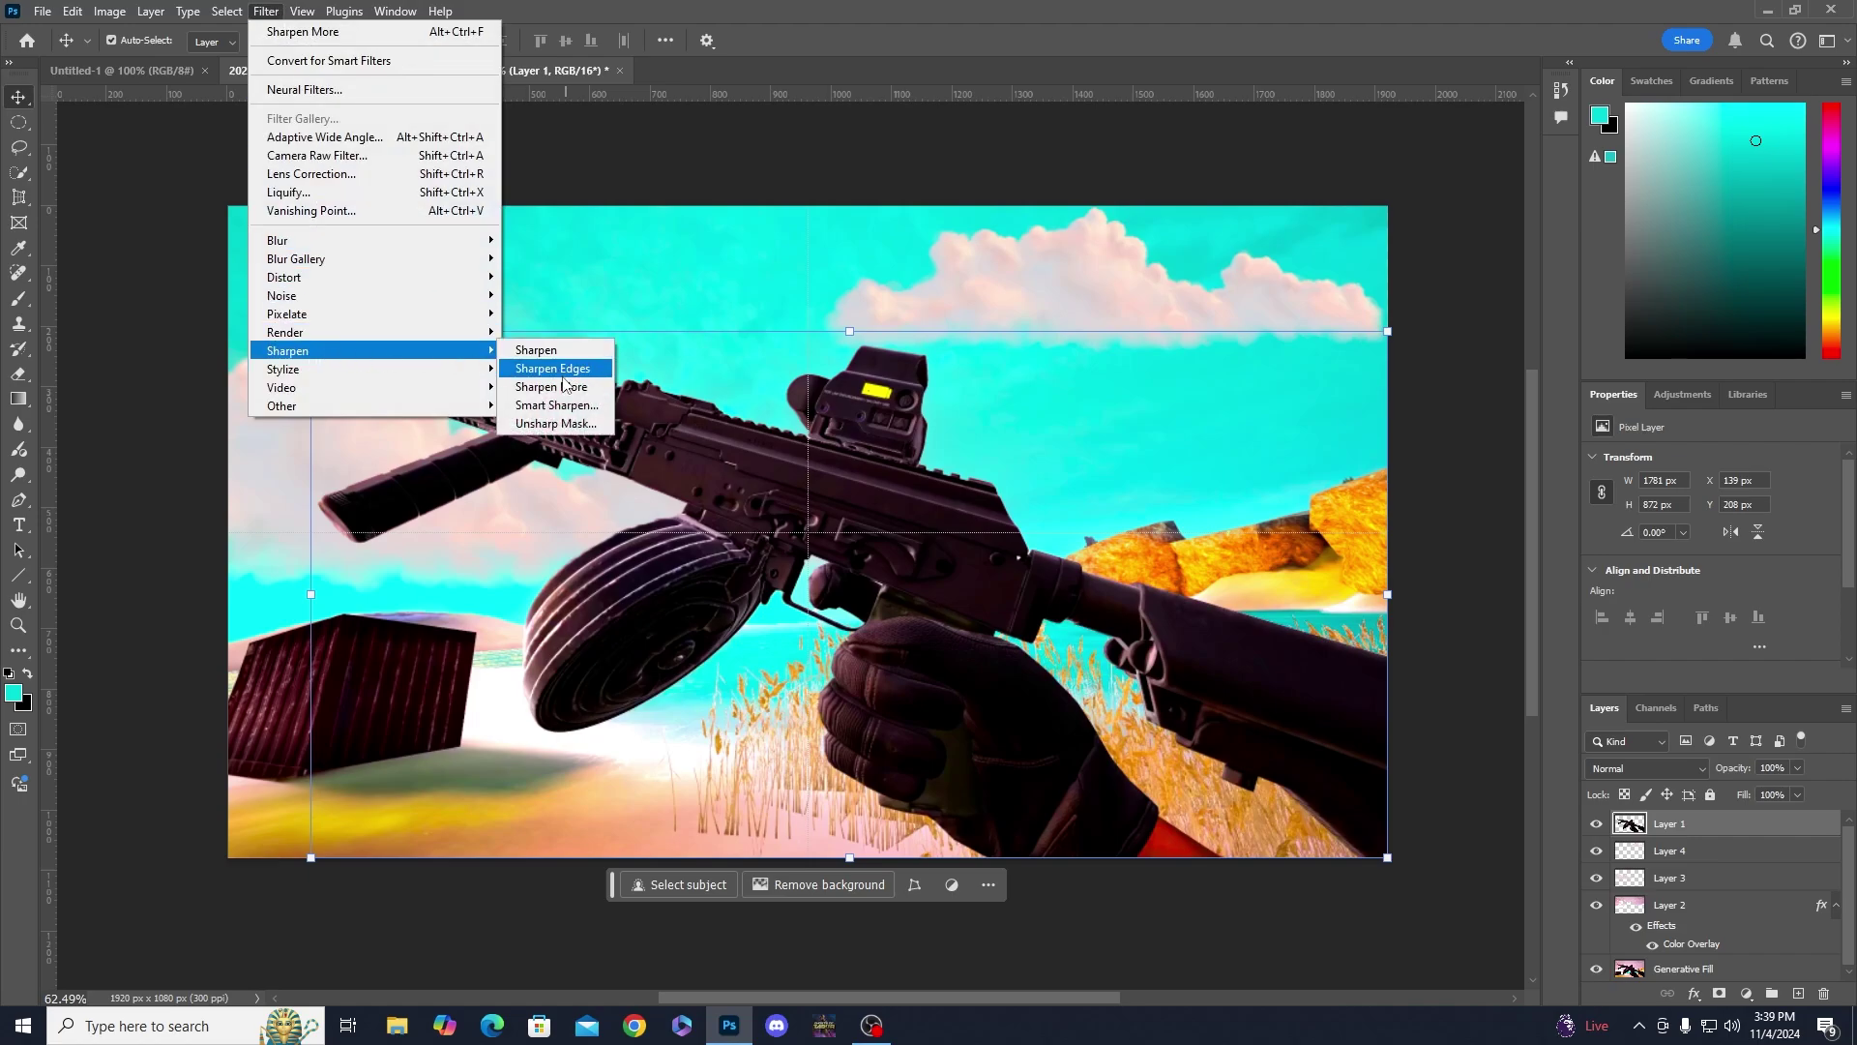
click(542, 406)
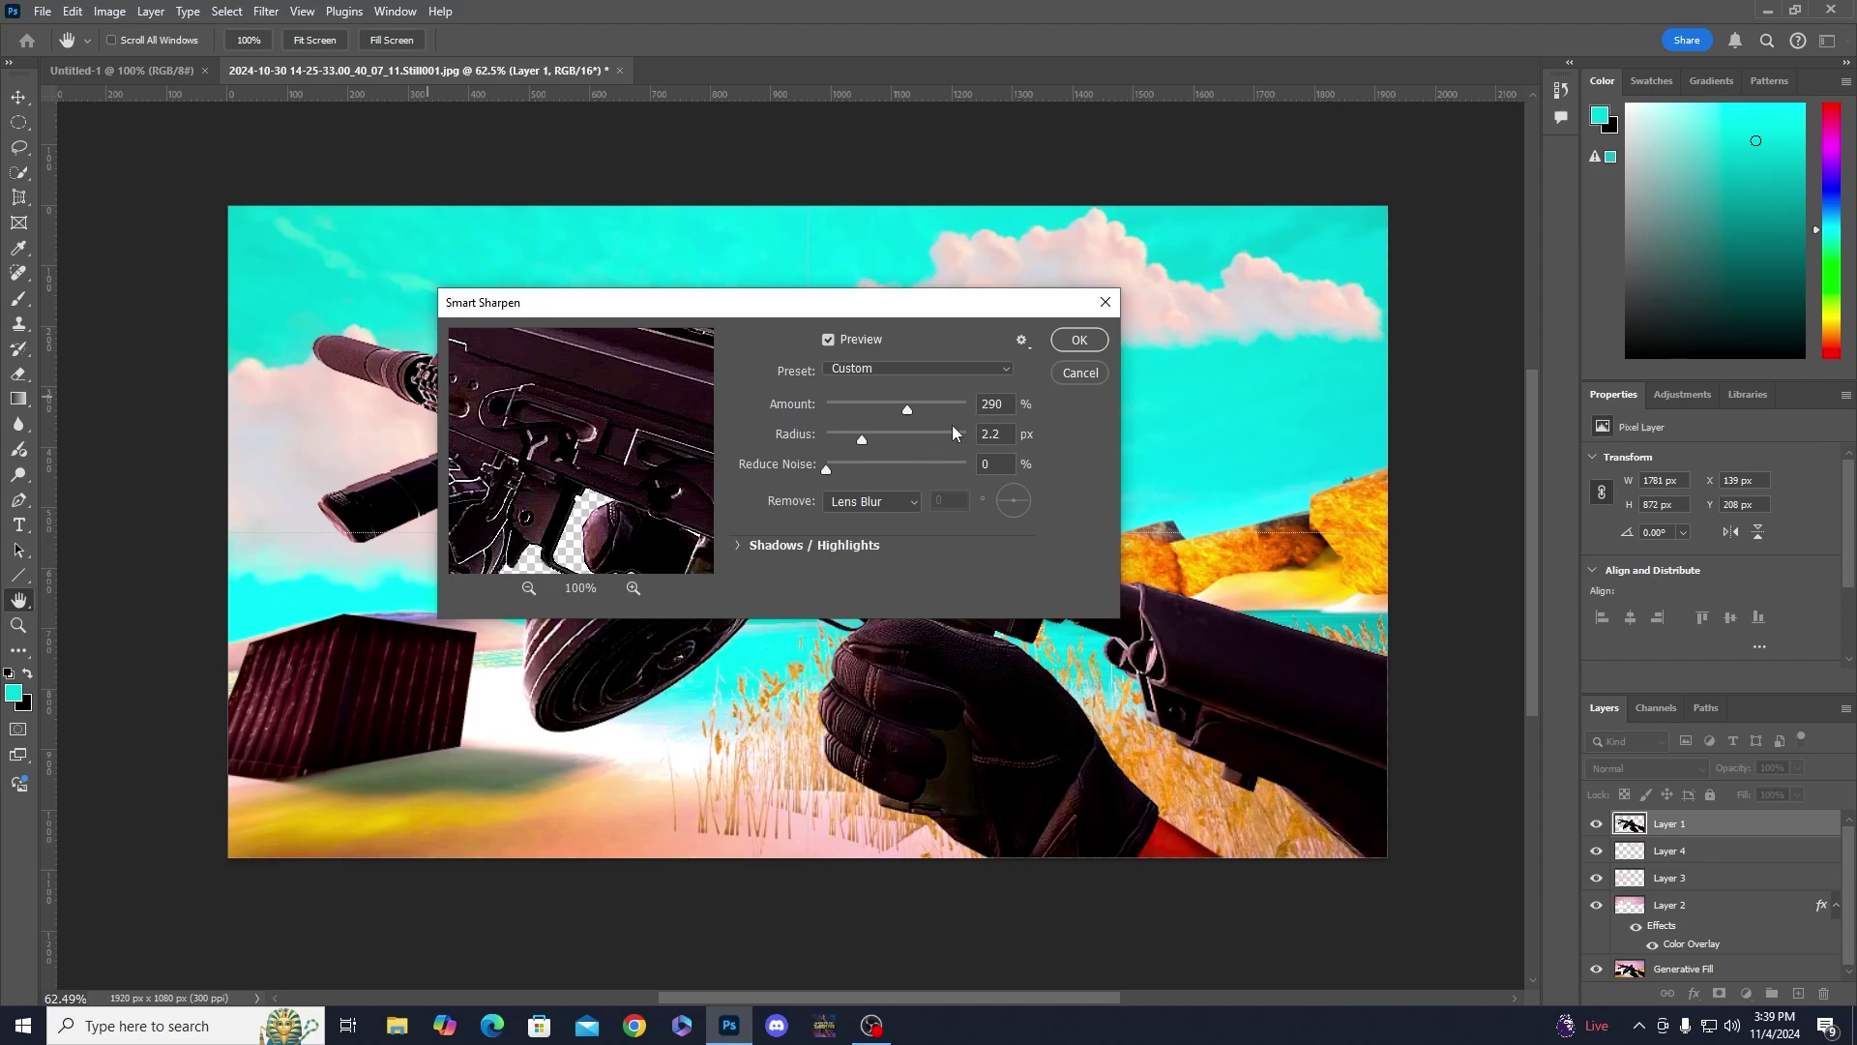
click(1079, 341)
key(v)
shift+click(1154, 559)
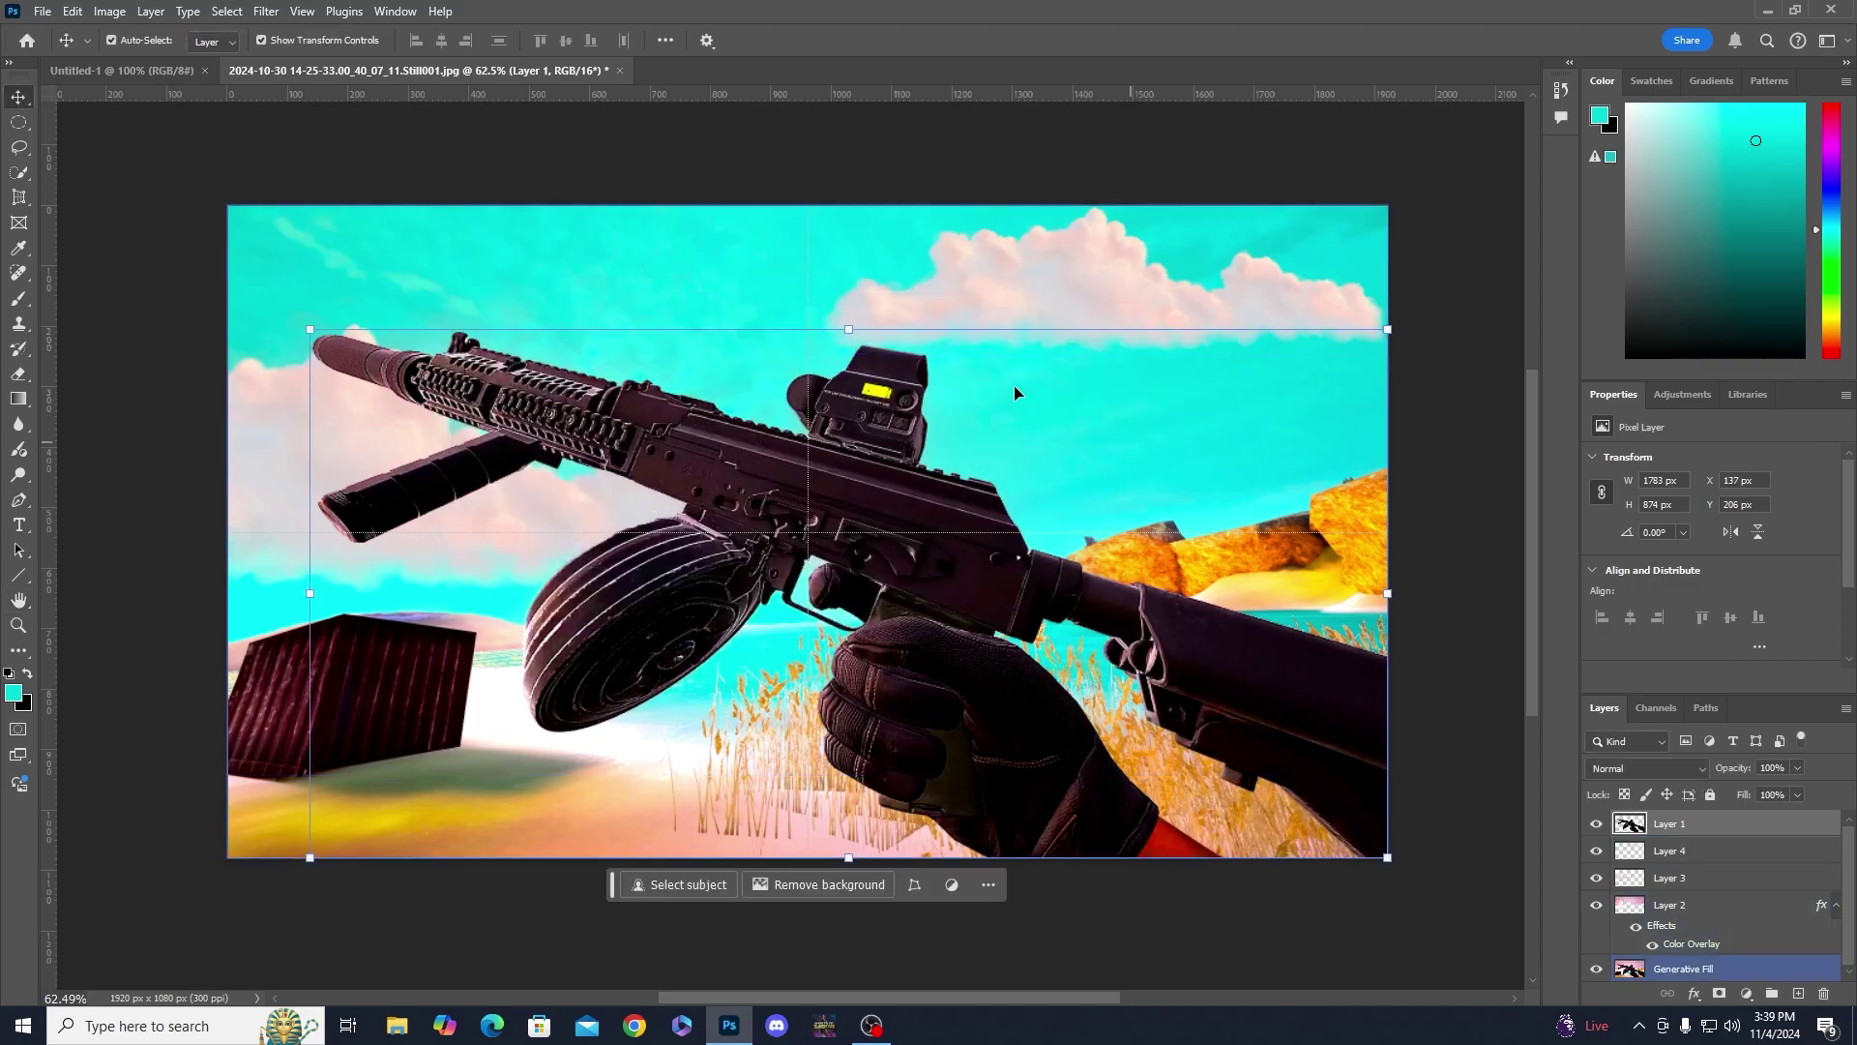
click(1273, 647)
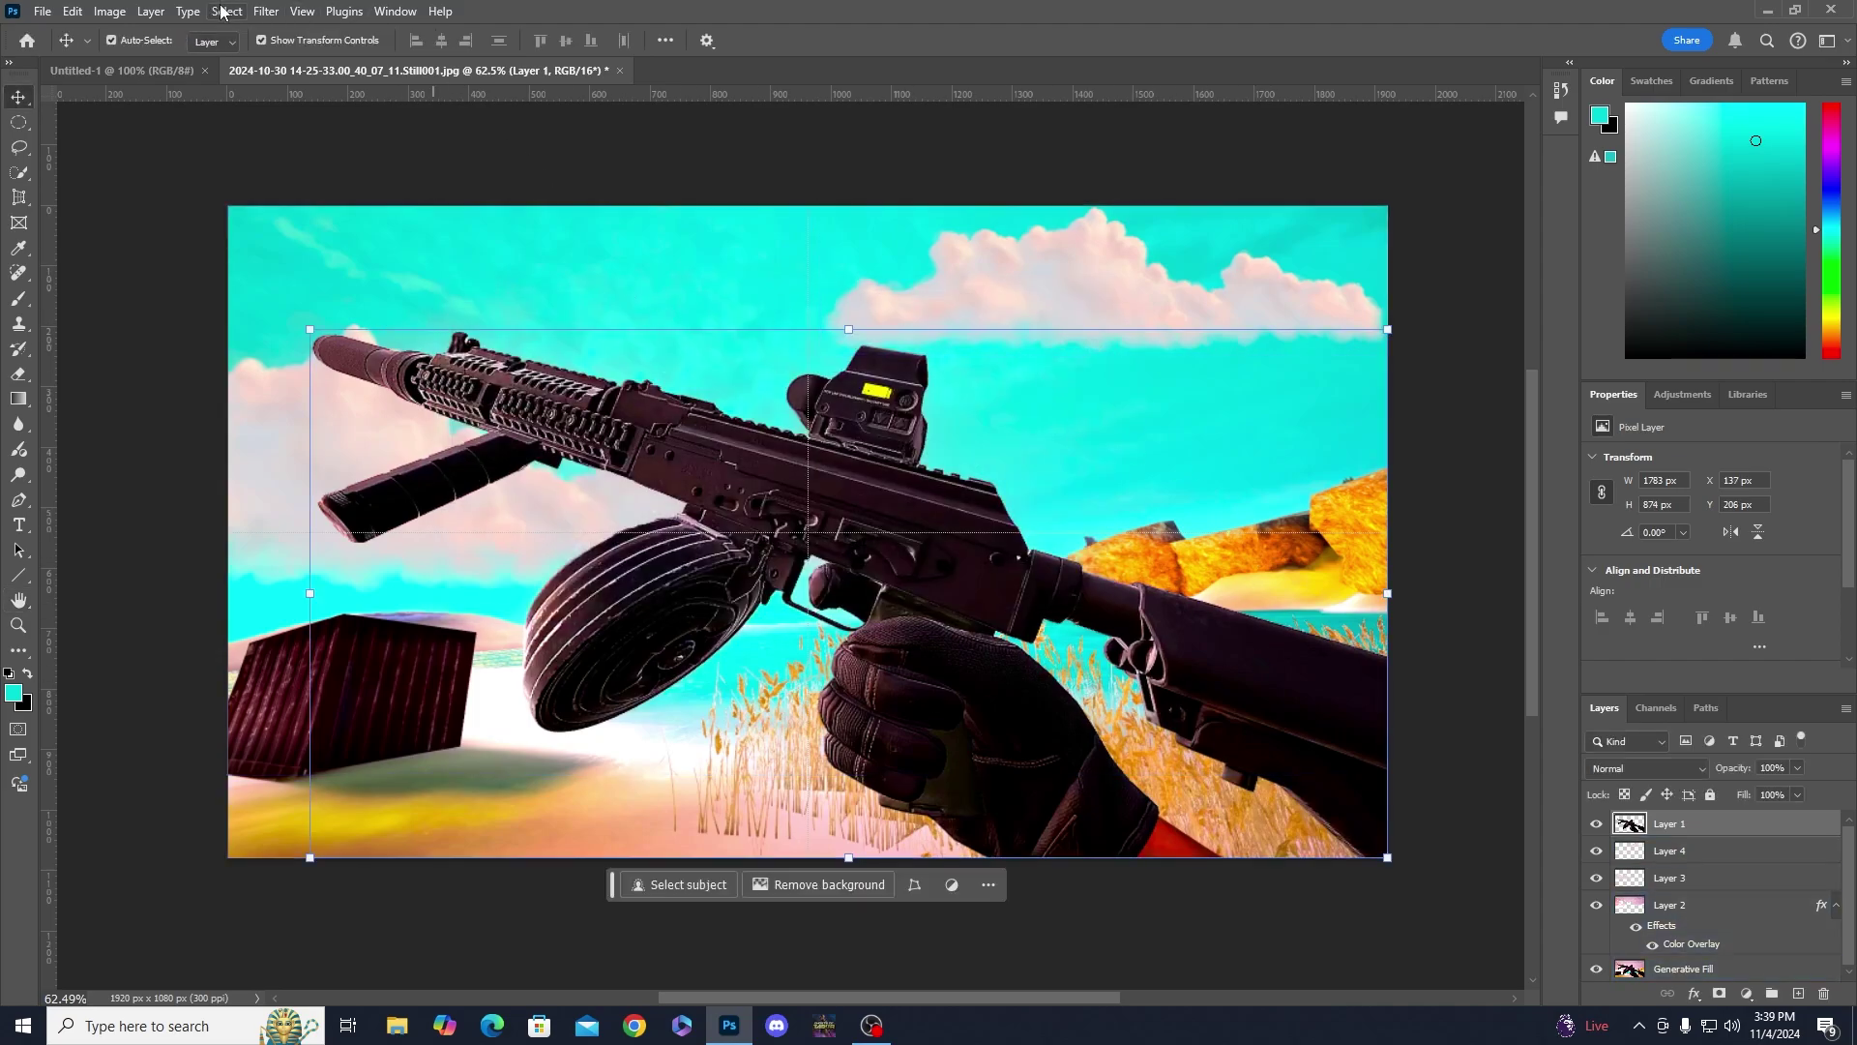
- Apply Reduce Noise to the rifle layer with strength 10, preserve details 100%, reduce color noise 0% and sharpen details 36%
click(266, 11)
mouse_move(372, 315)
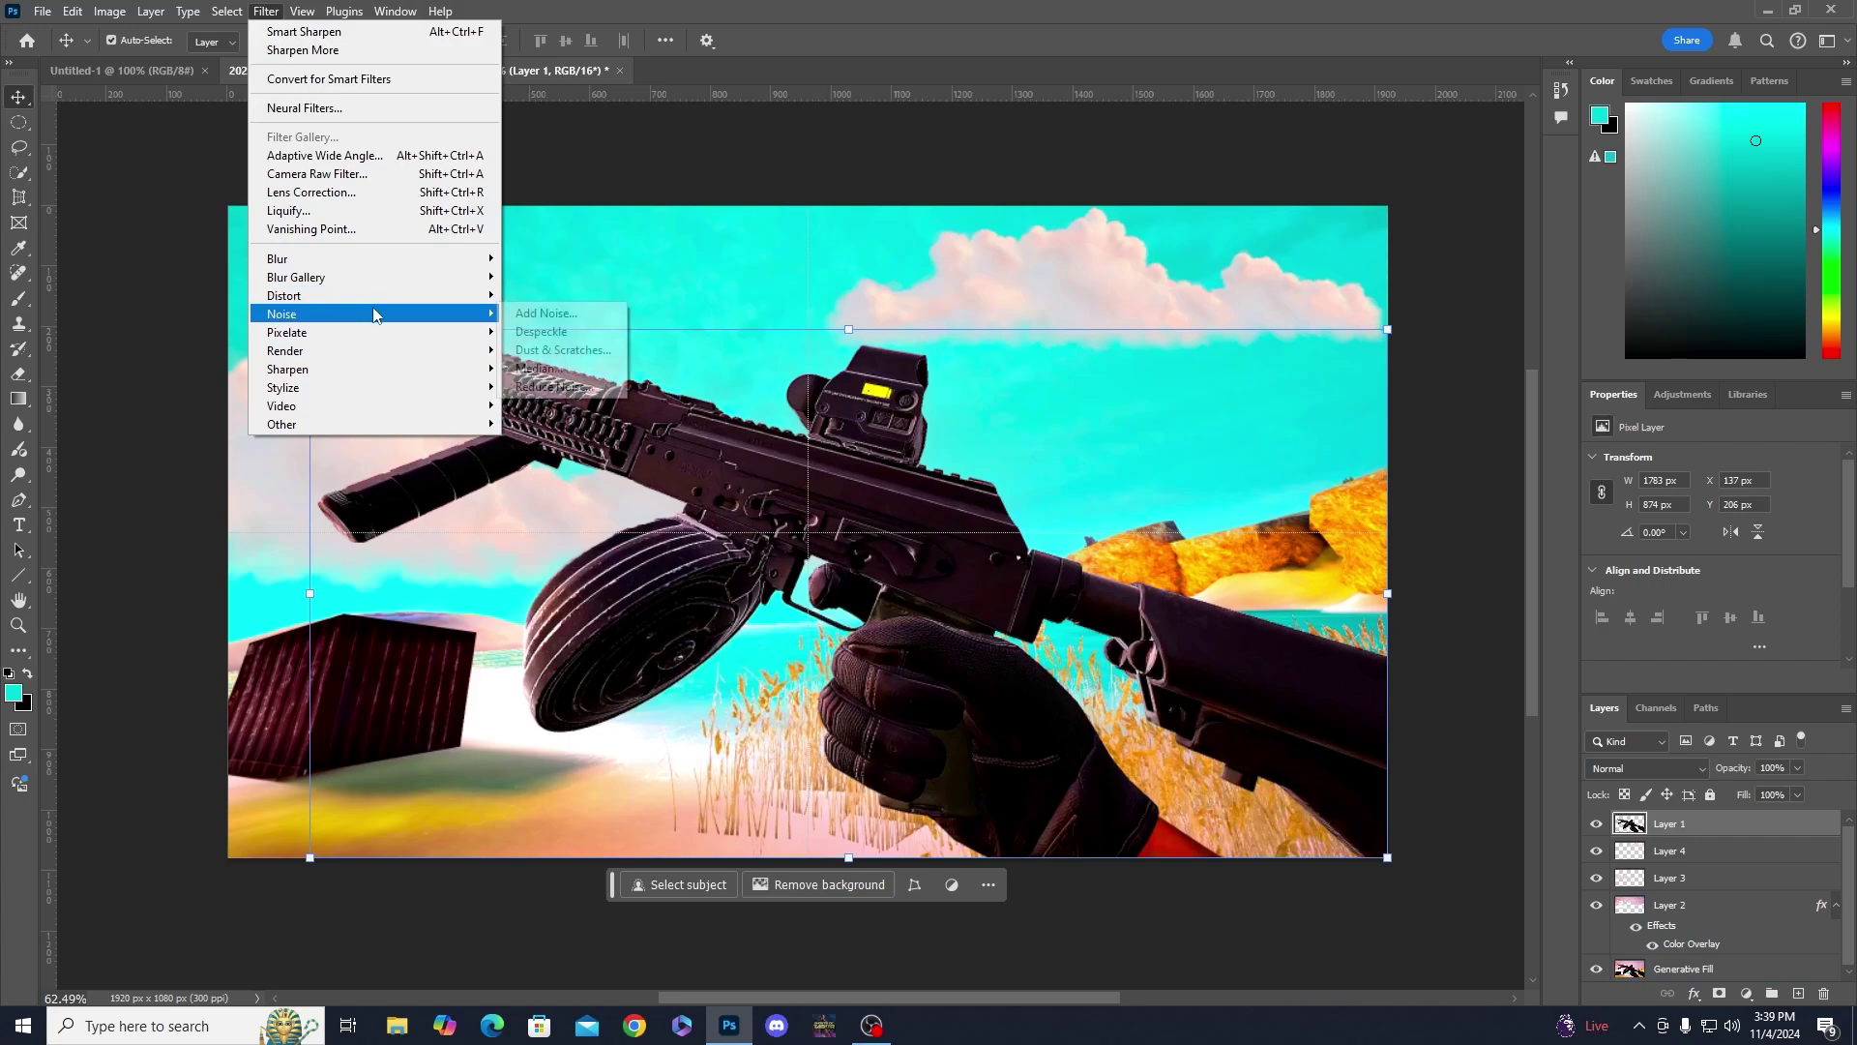
click(560, 387)
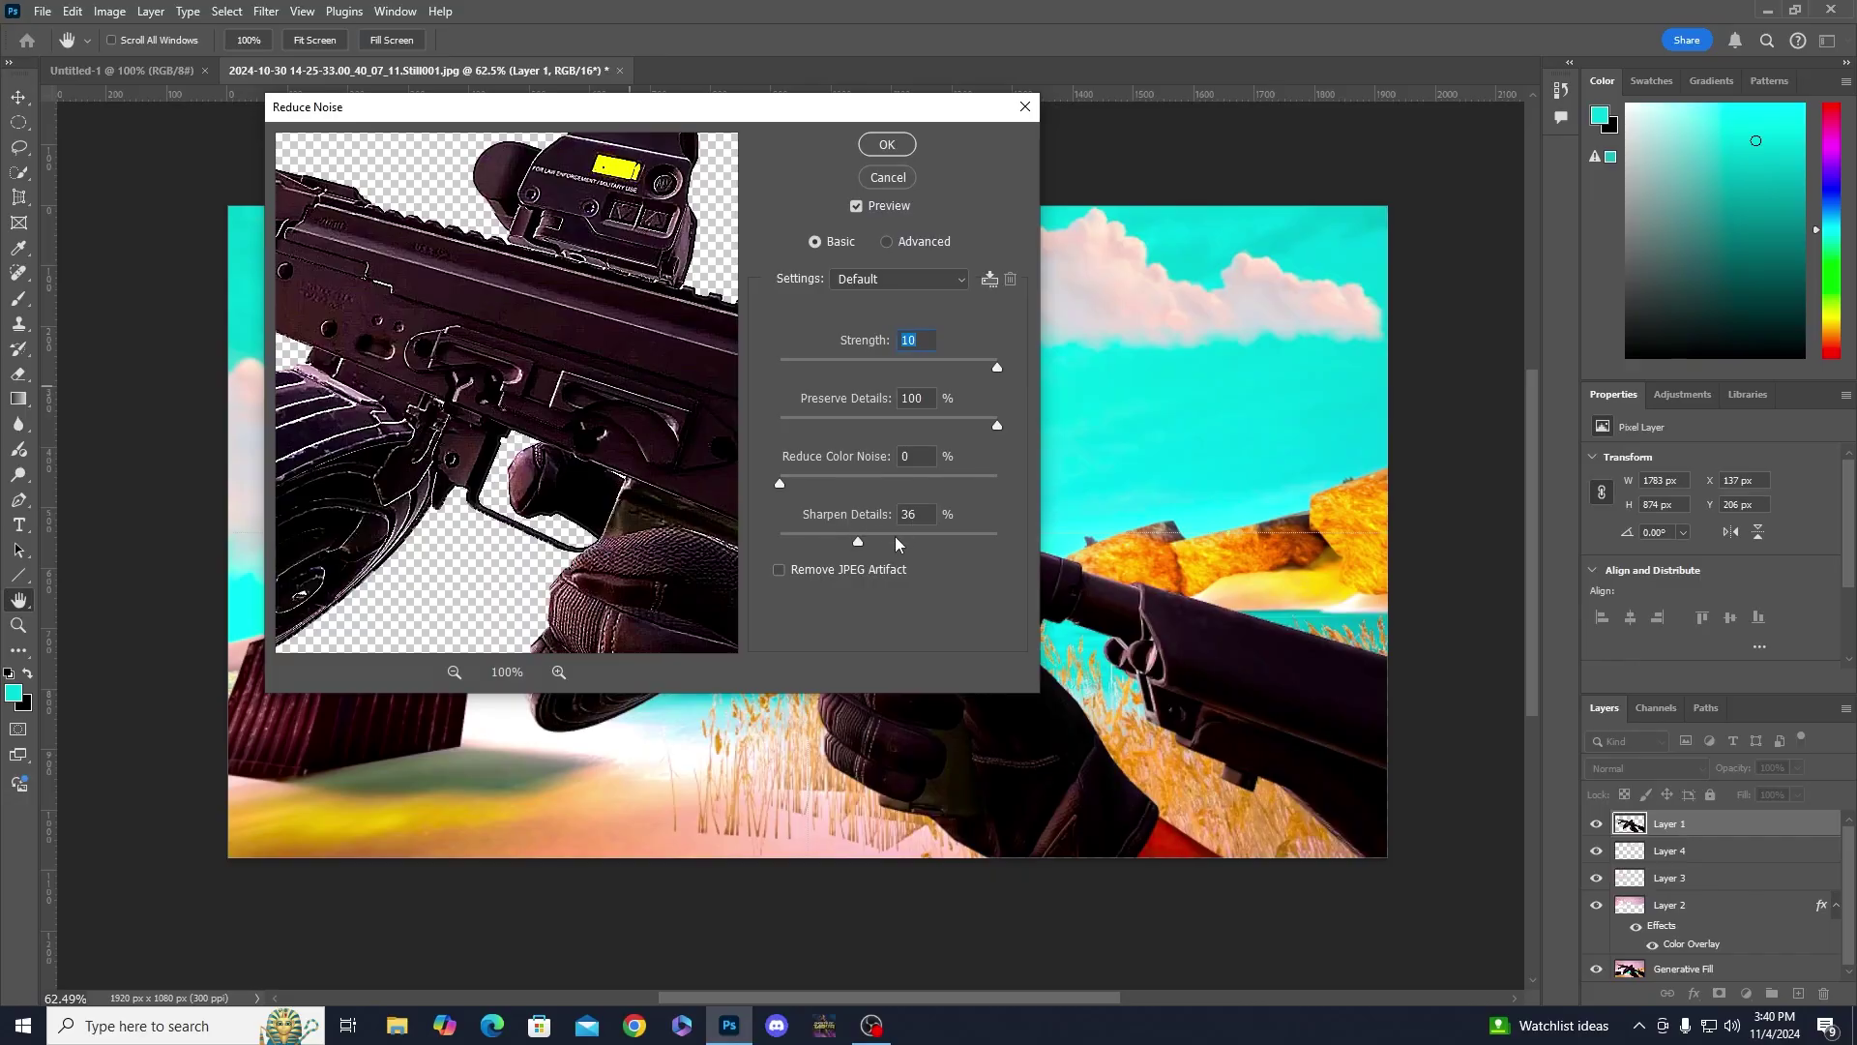
click(887, 145)
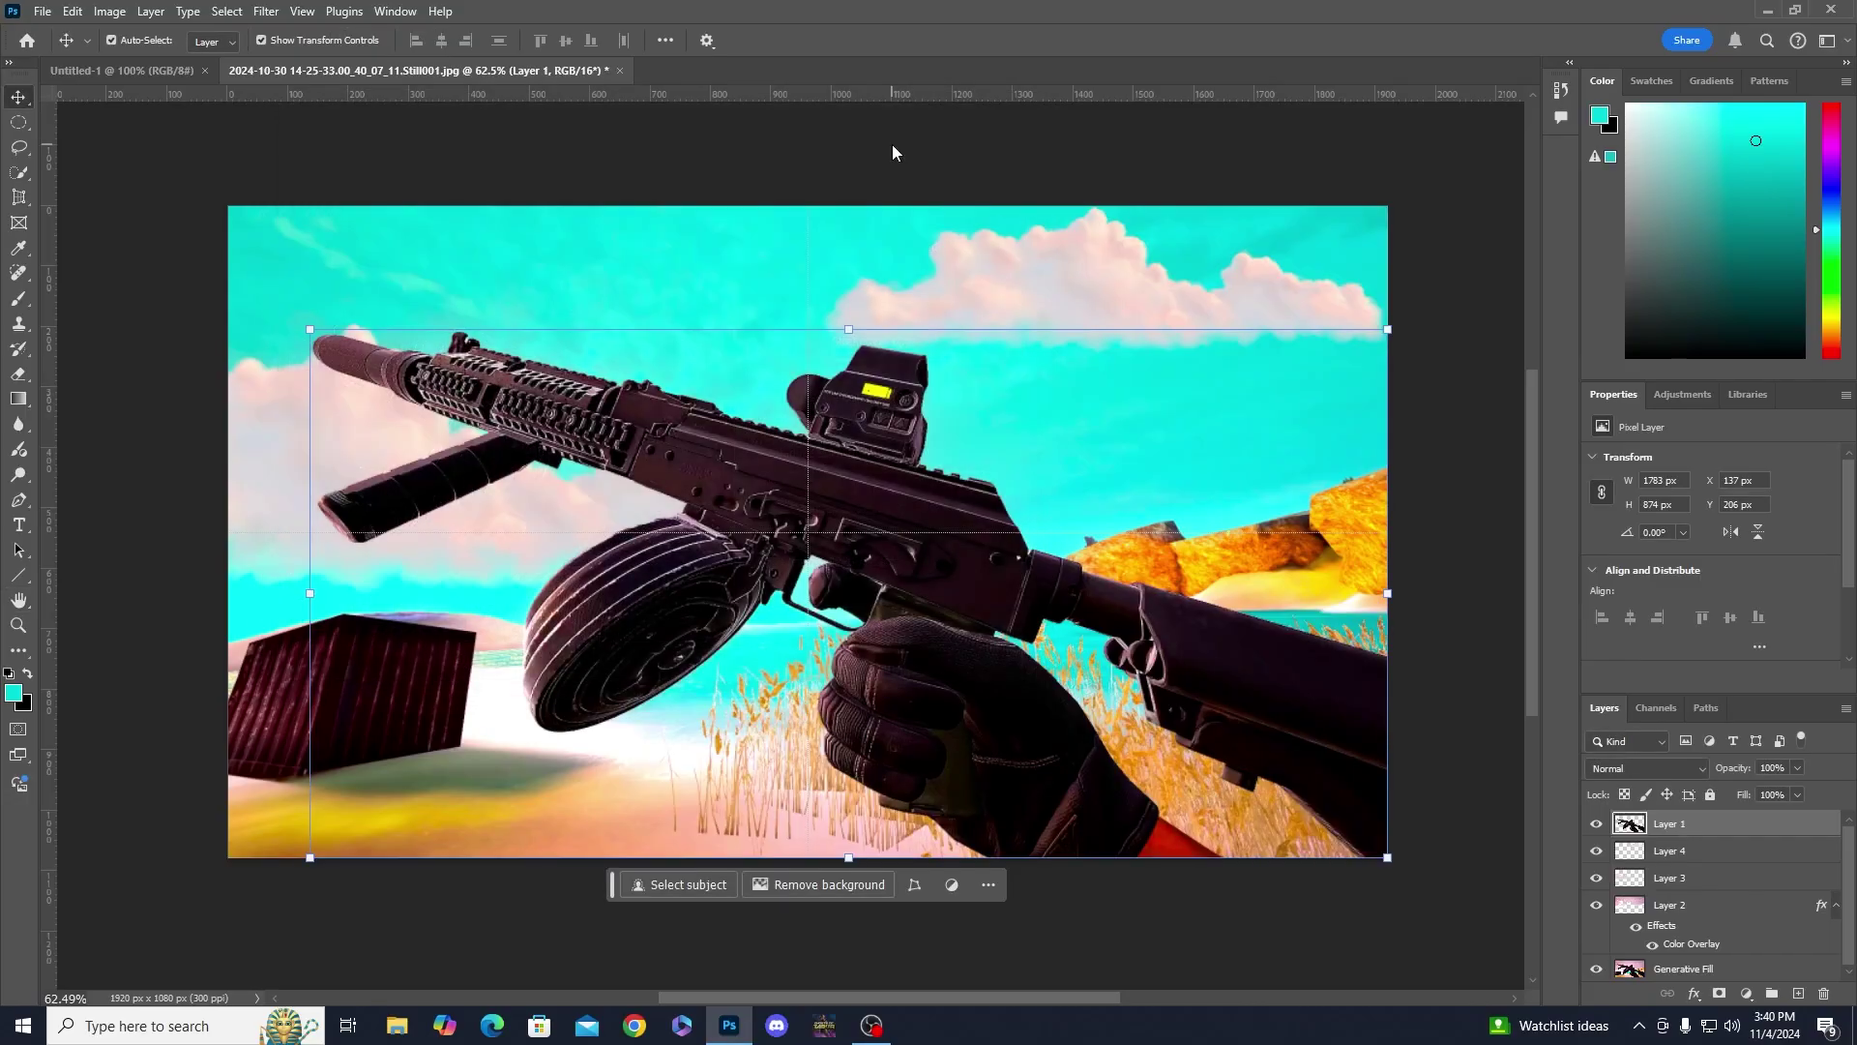
click(822, 300)
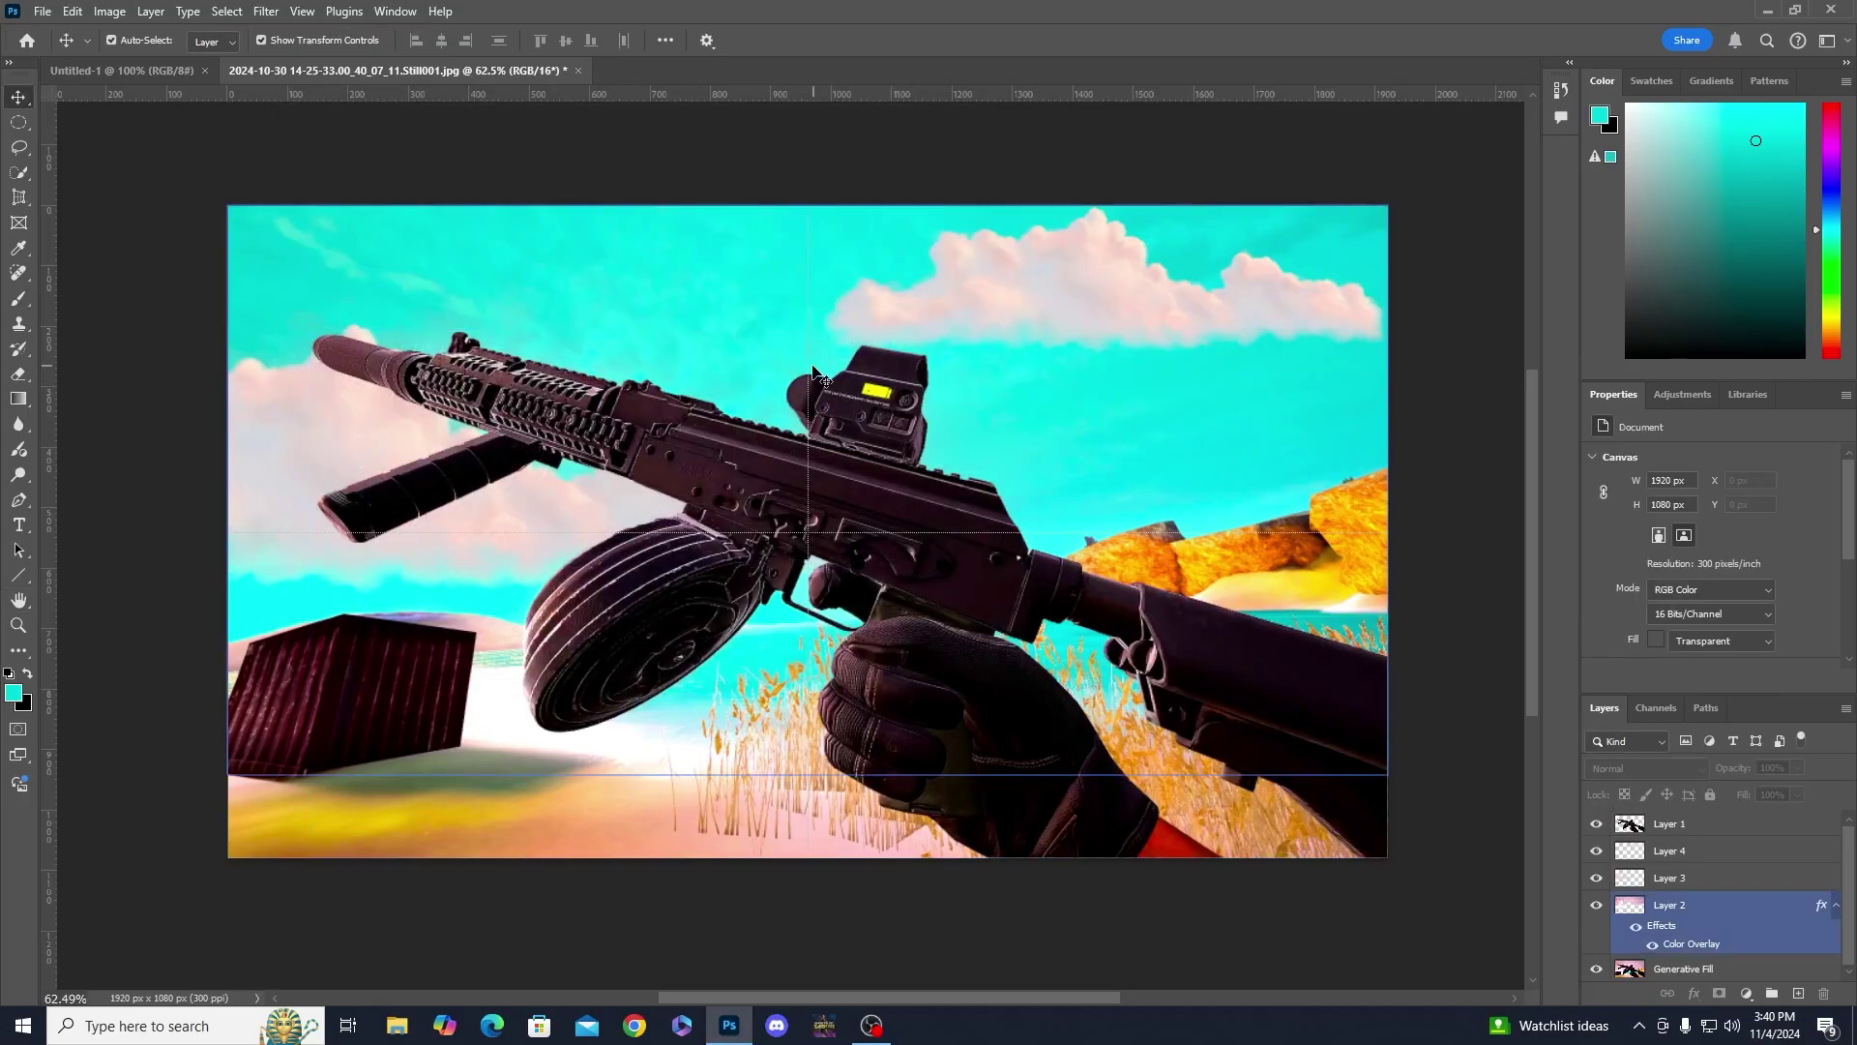
click(1469, 658)
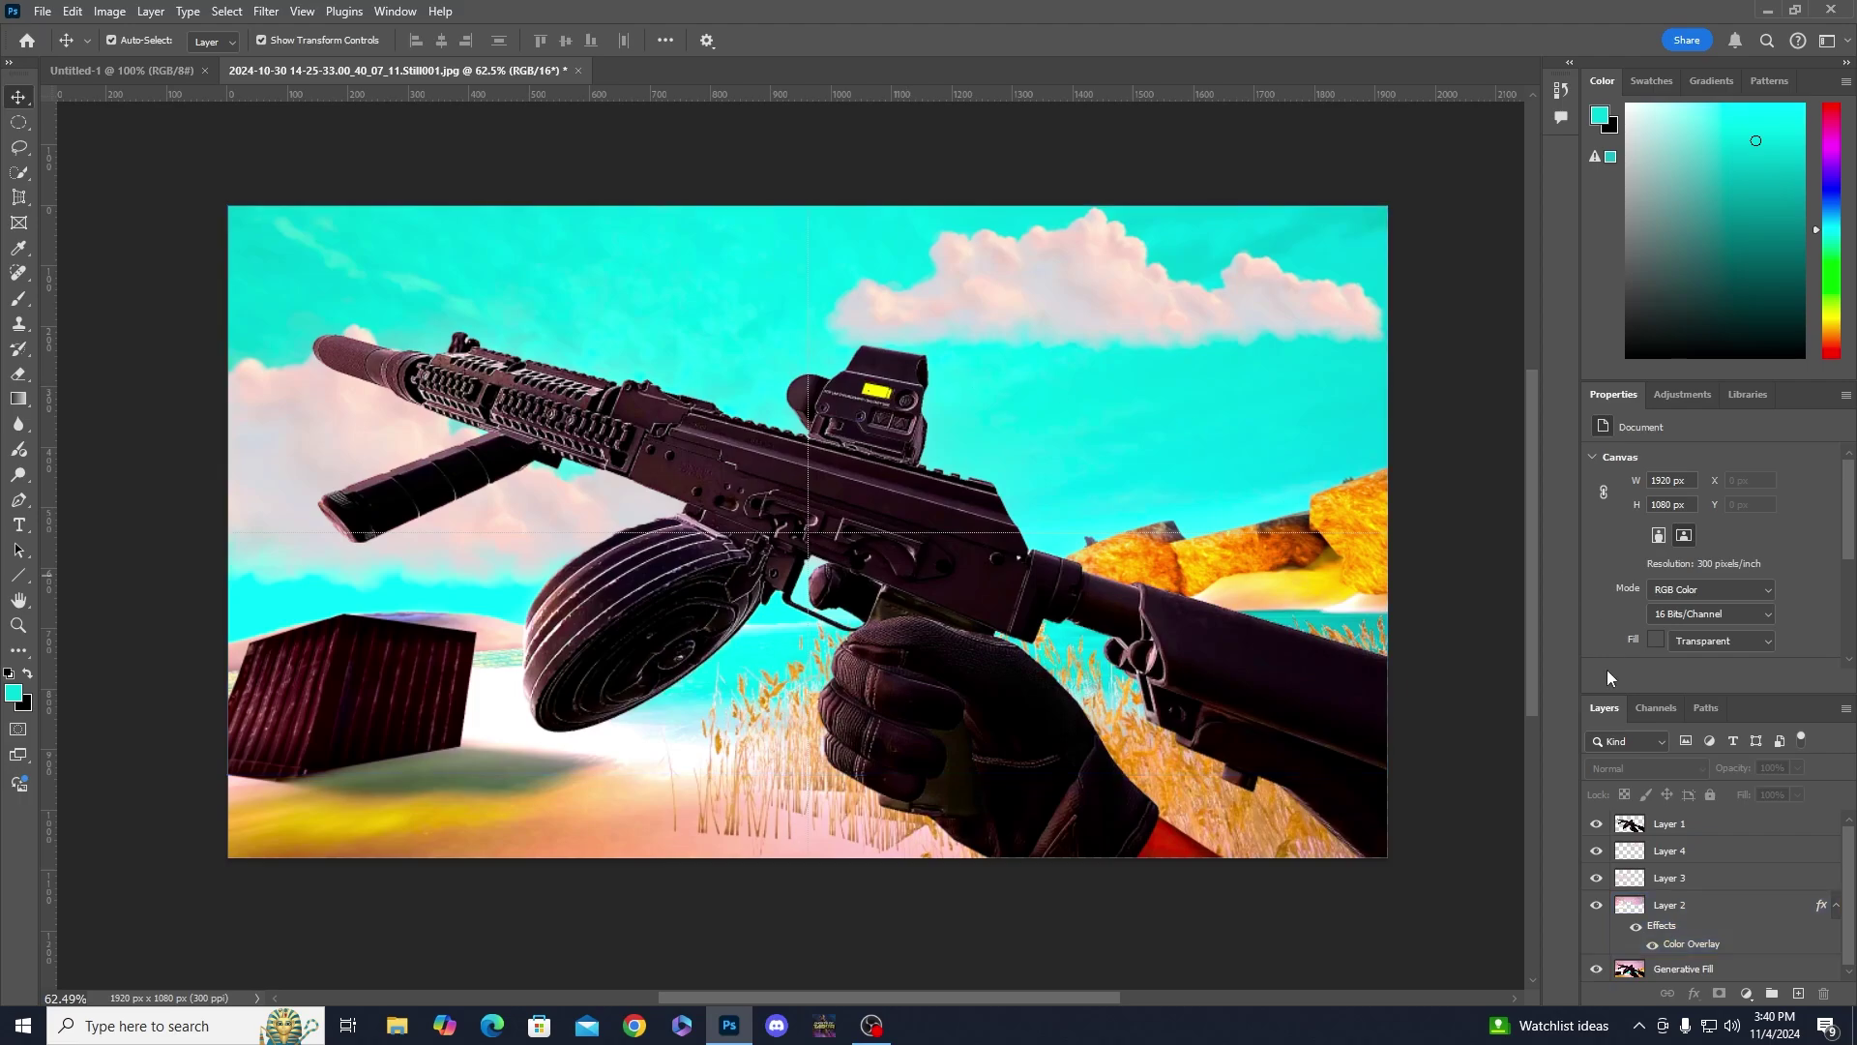
- Add a Drop Shadow layer effect to the rifle on Layer 1 with its size set to 27 px
click(1732, 825)
right_click(1732, 825)
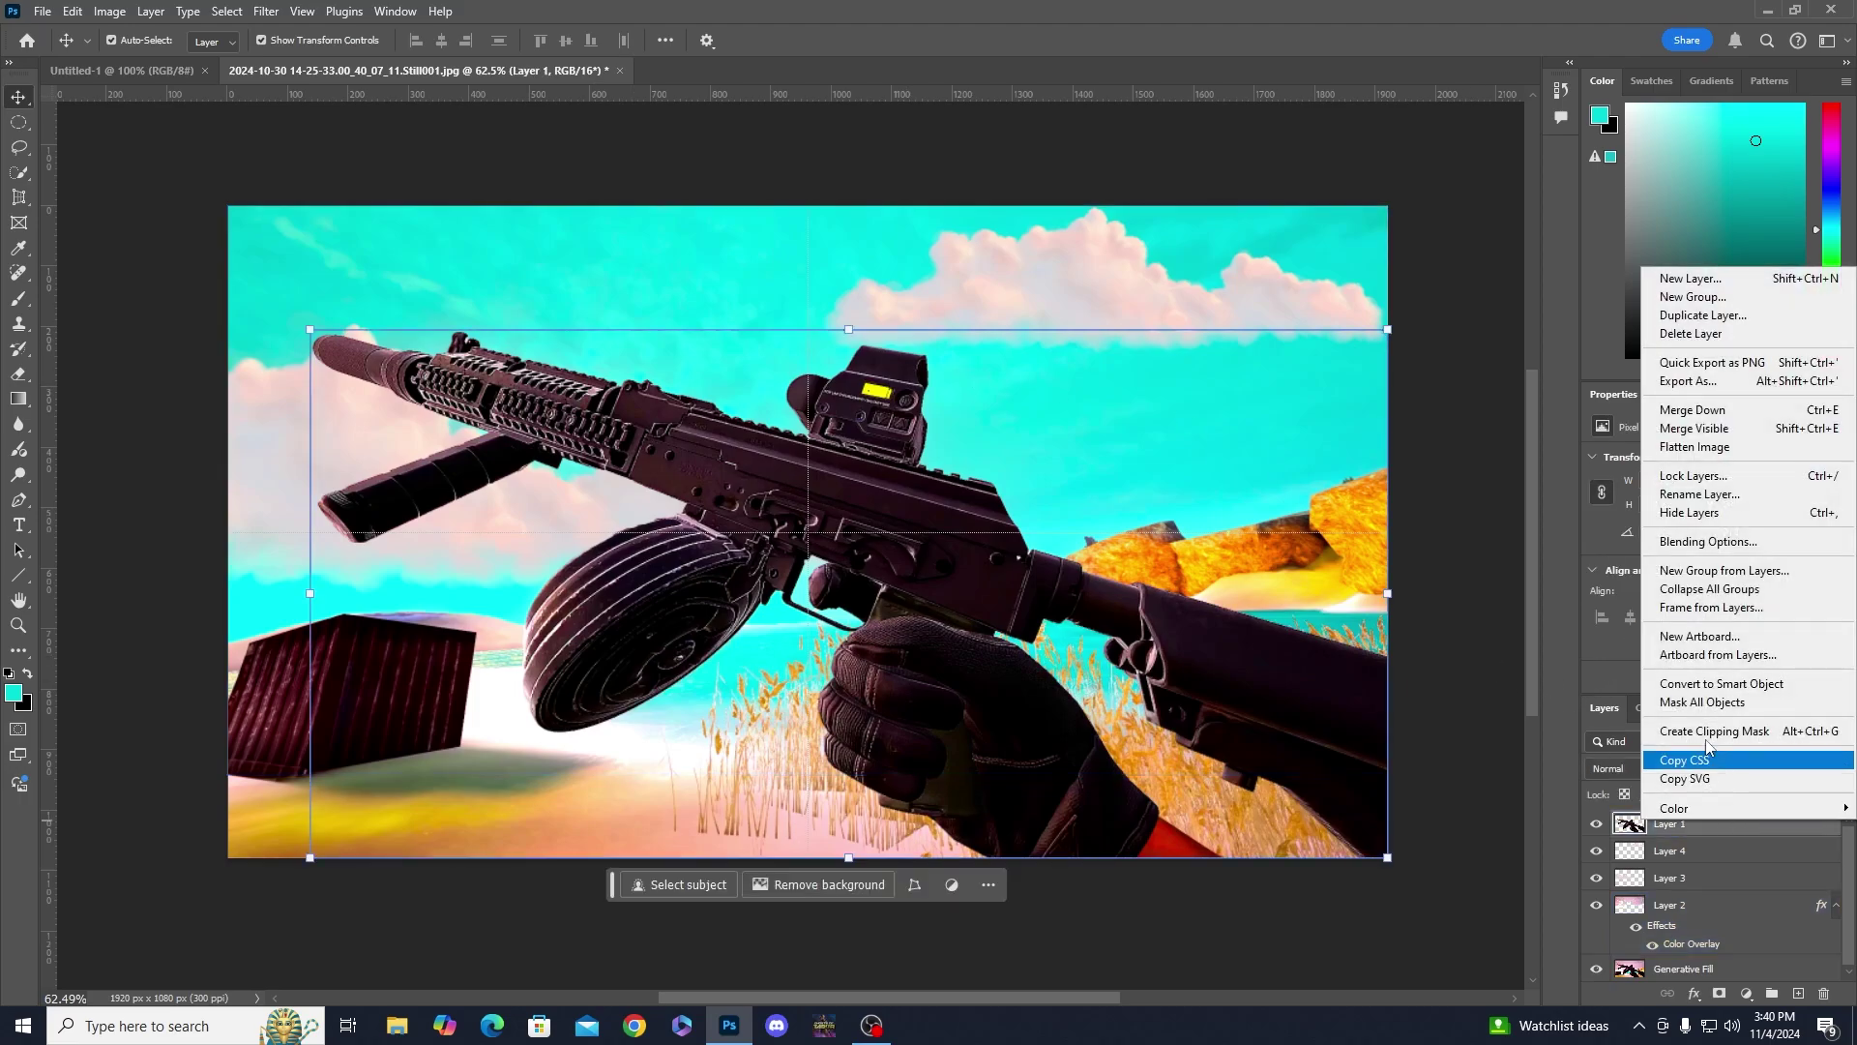
click(1709, 541)
click(1003, 423)
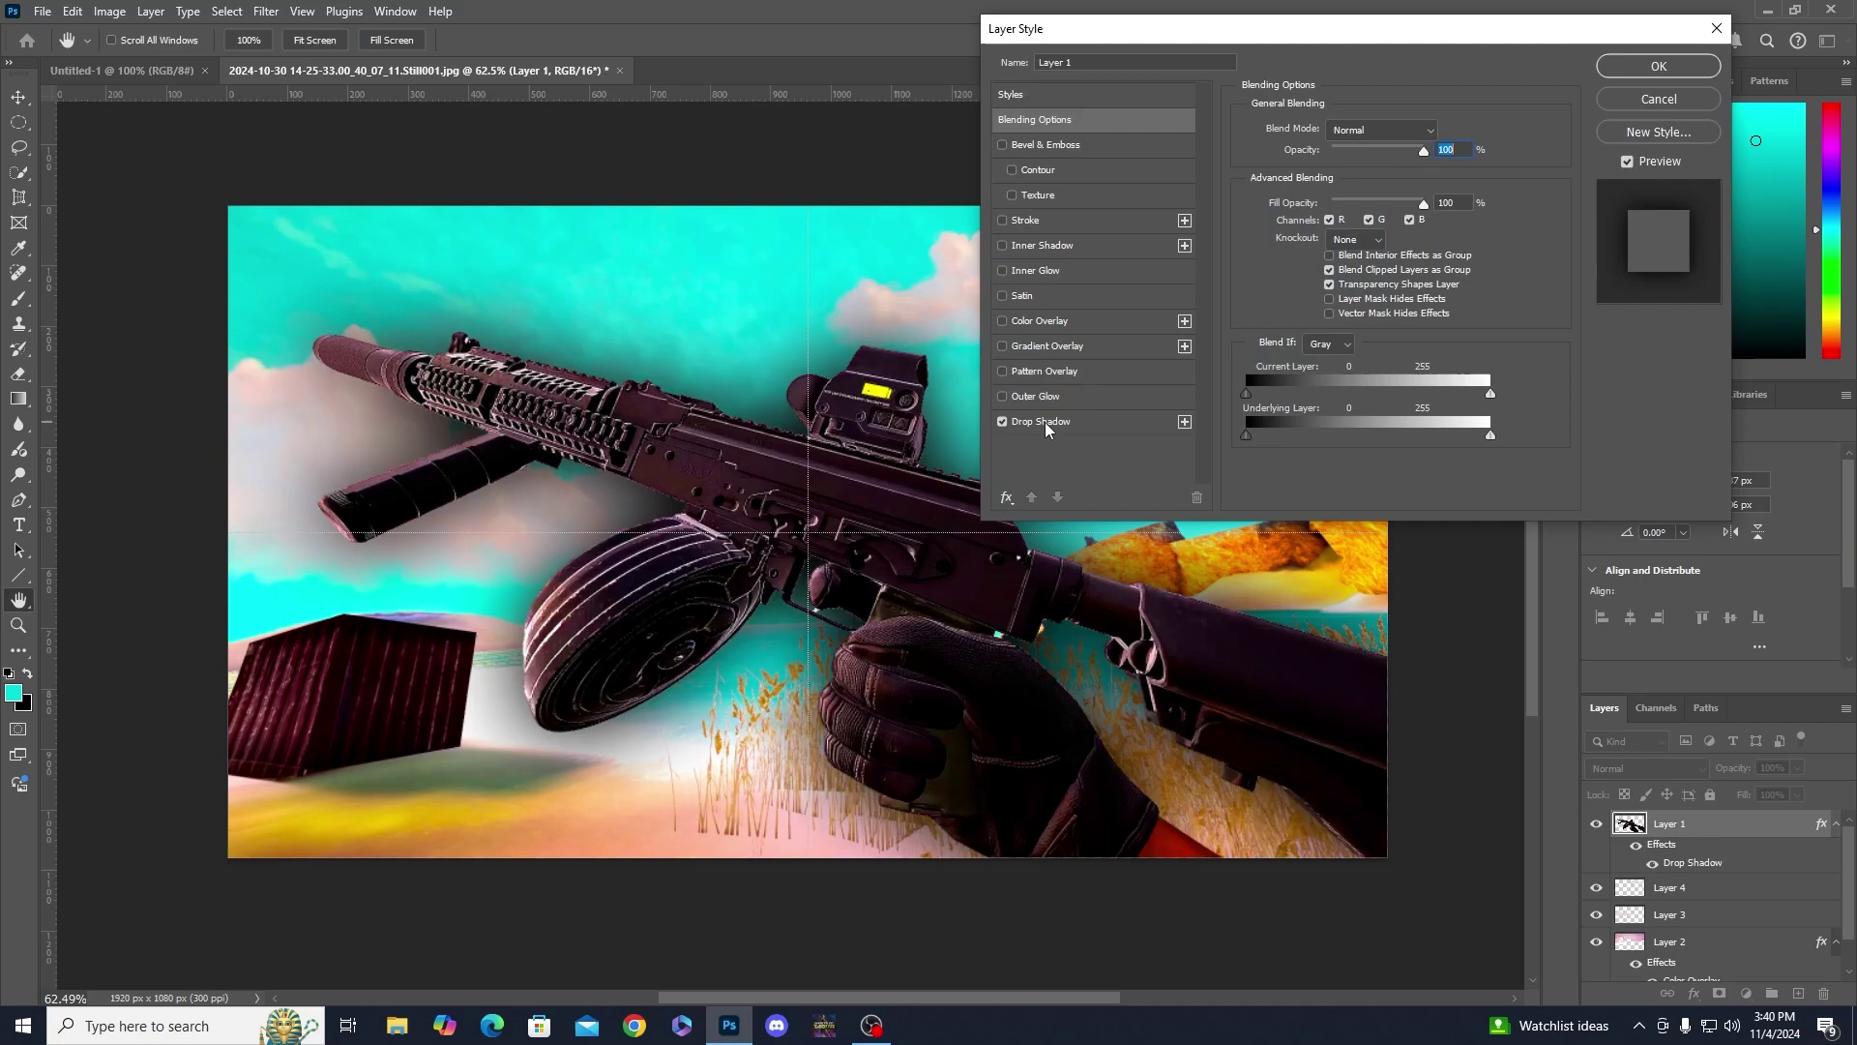
click(1047, 423)
drag(1340, 29, 1530, 19)
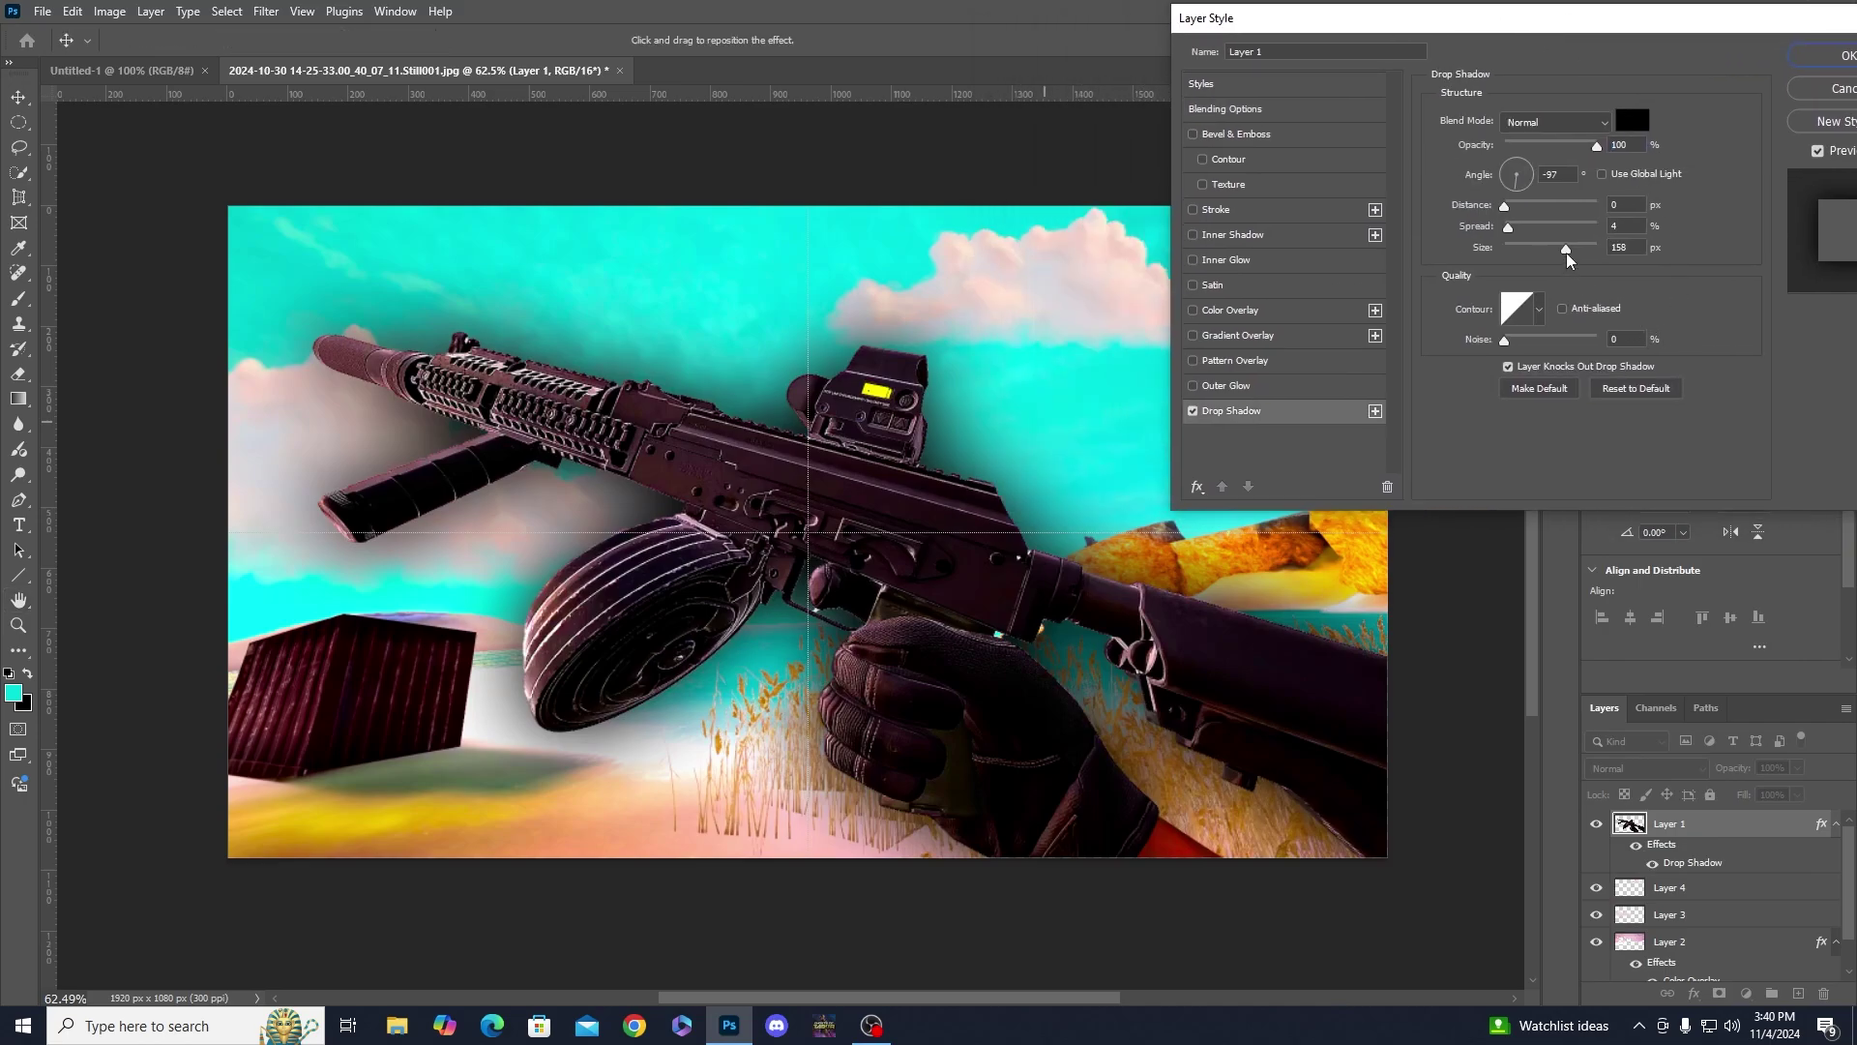
drag(1568, 256, 1526, 257)
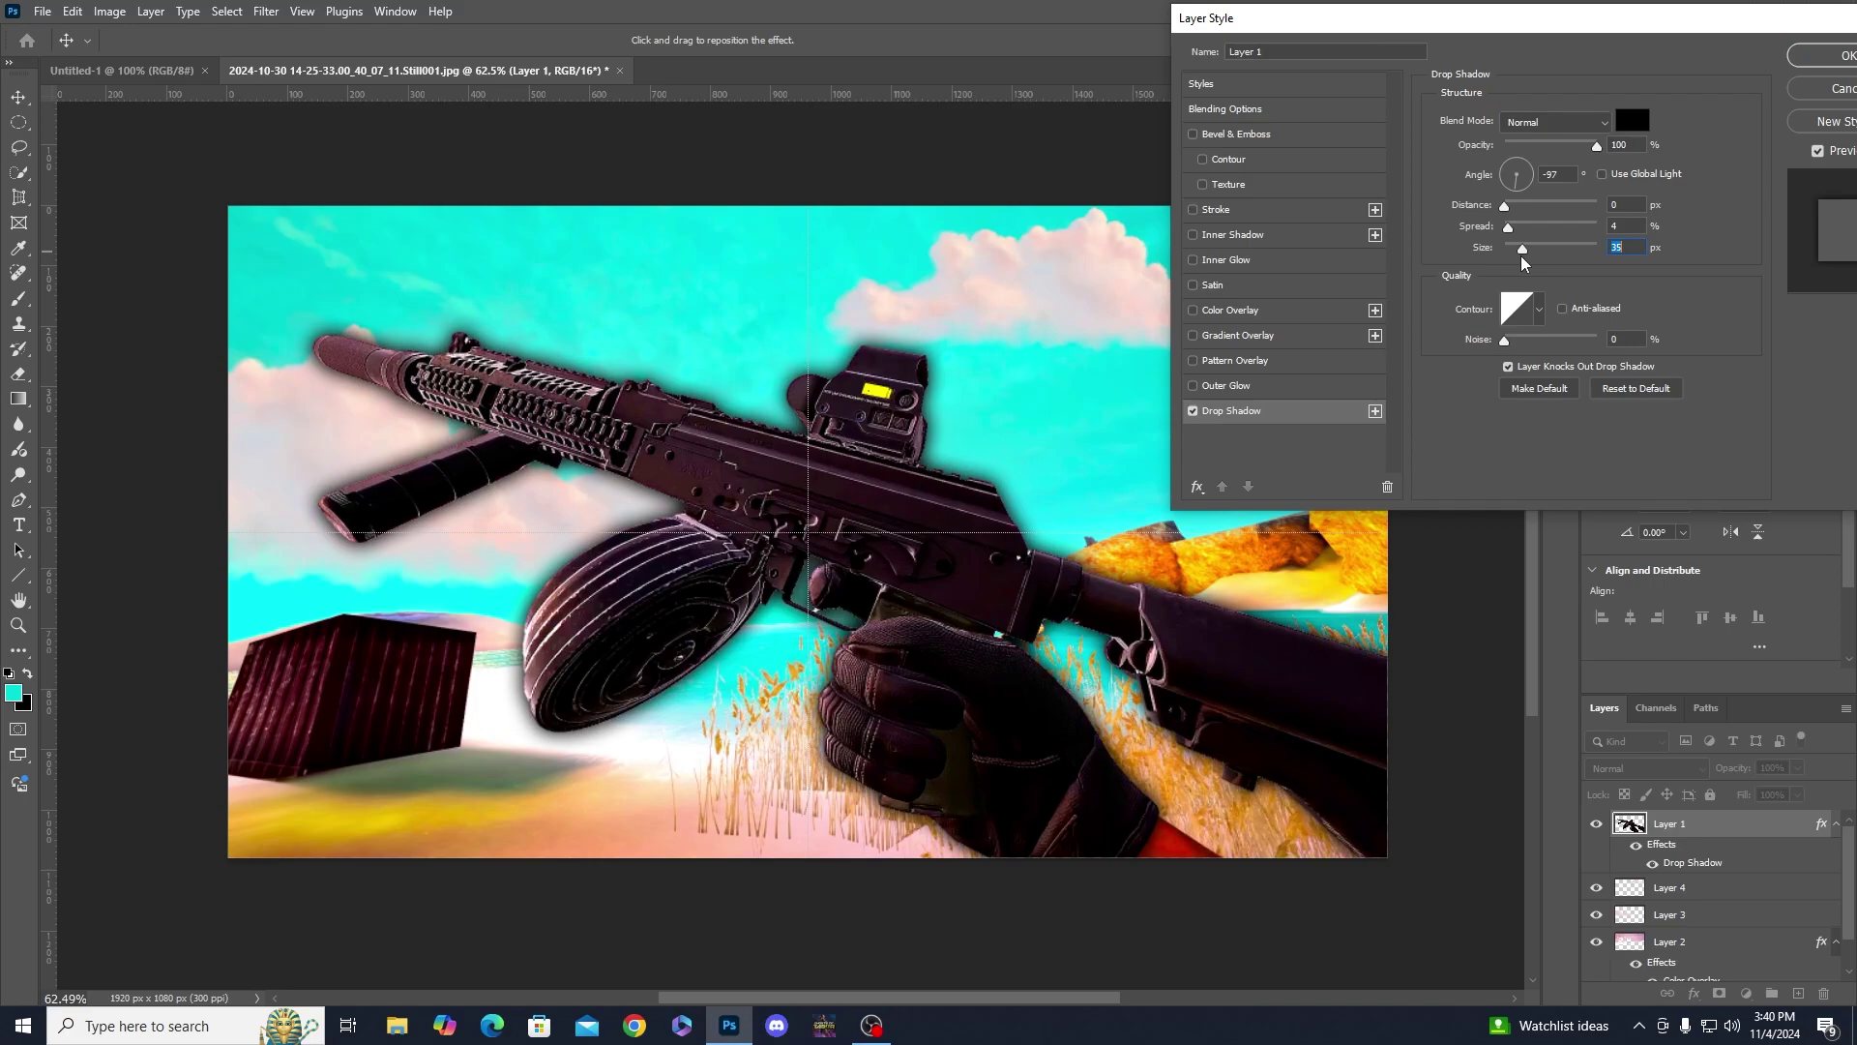
drag(1526, 253, 1523, 253)
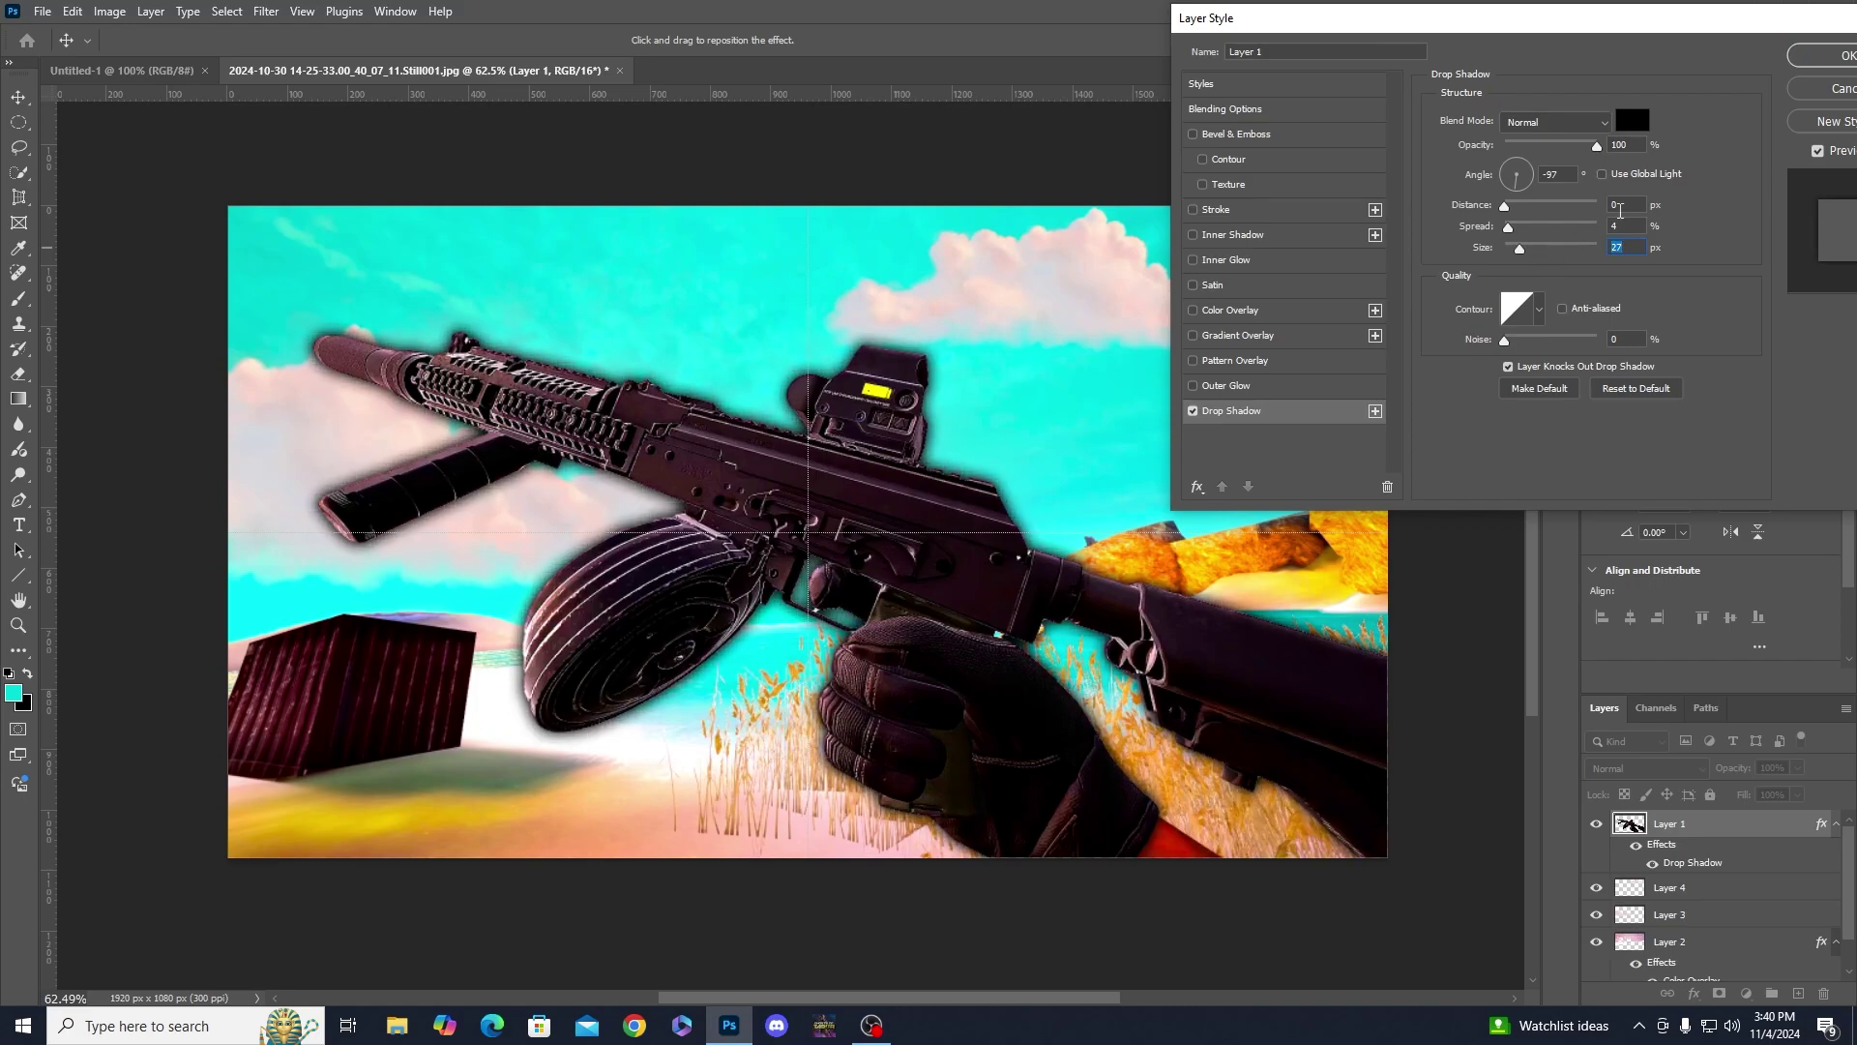
click(1816, 64)
click(1143, 362)
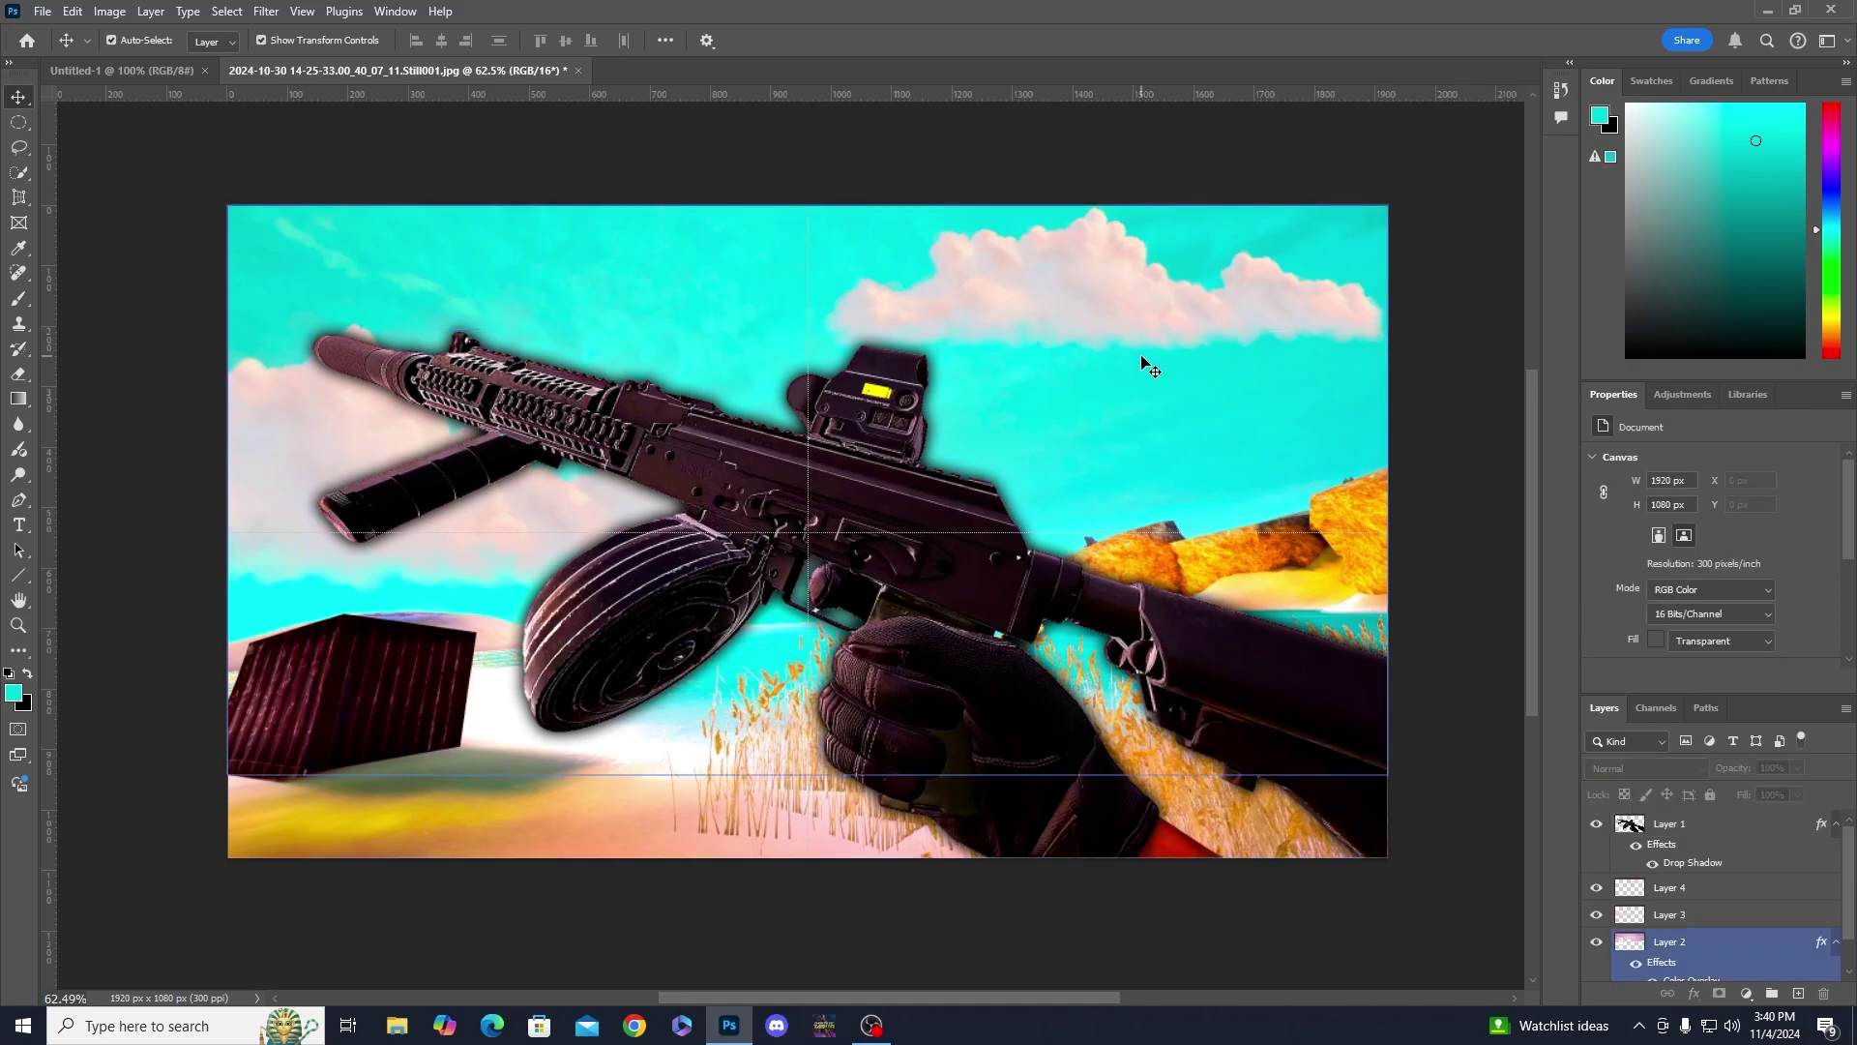
scroll(1134, 373, down, 3)
click(1306, 407)
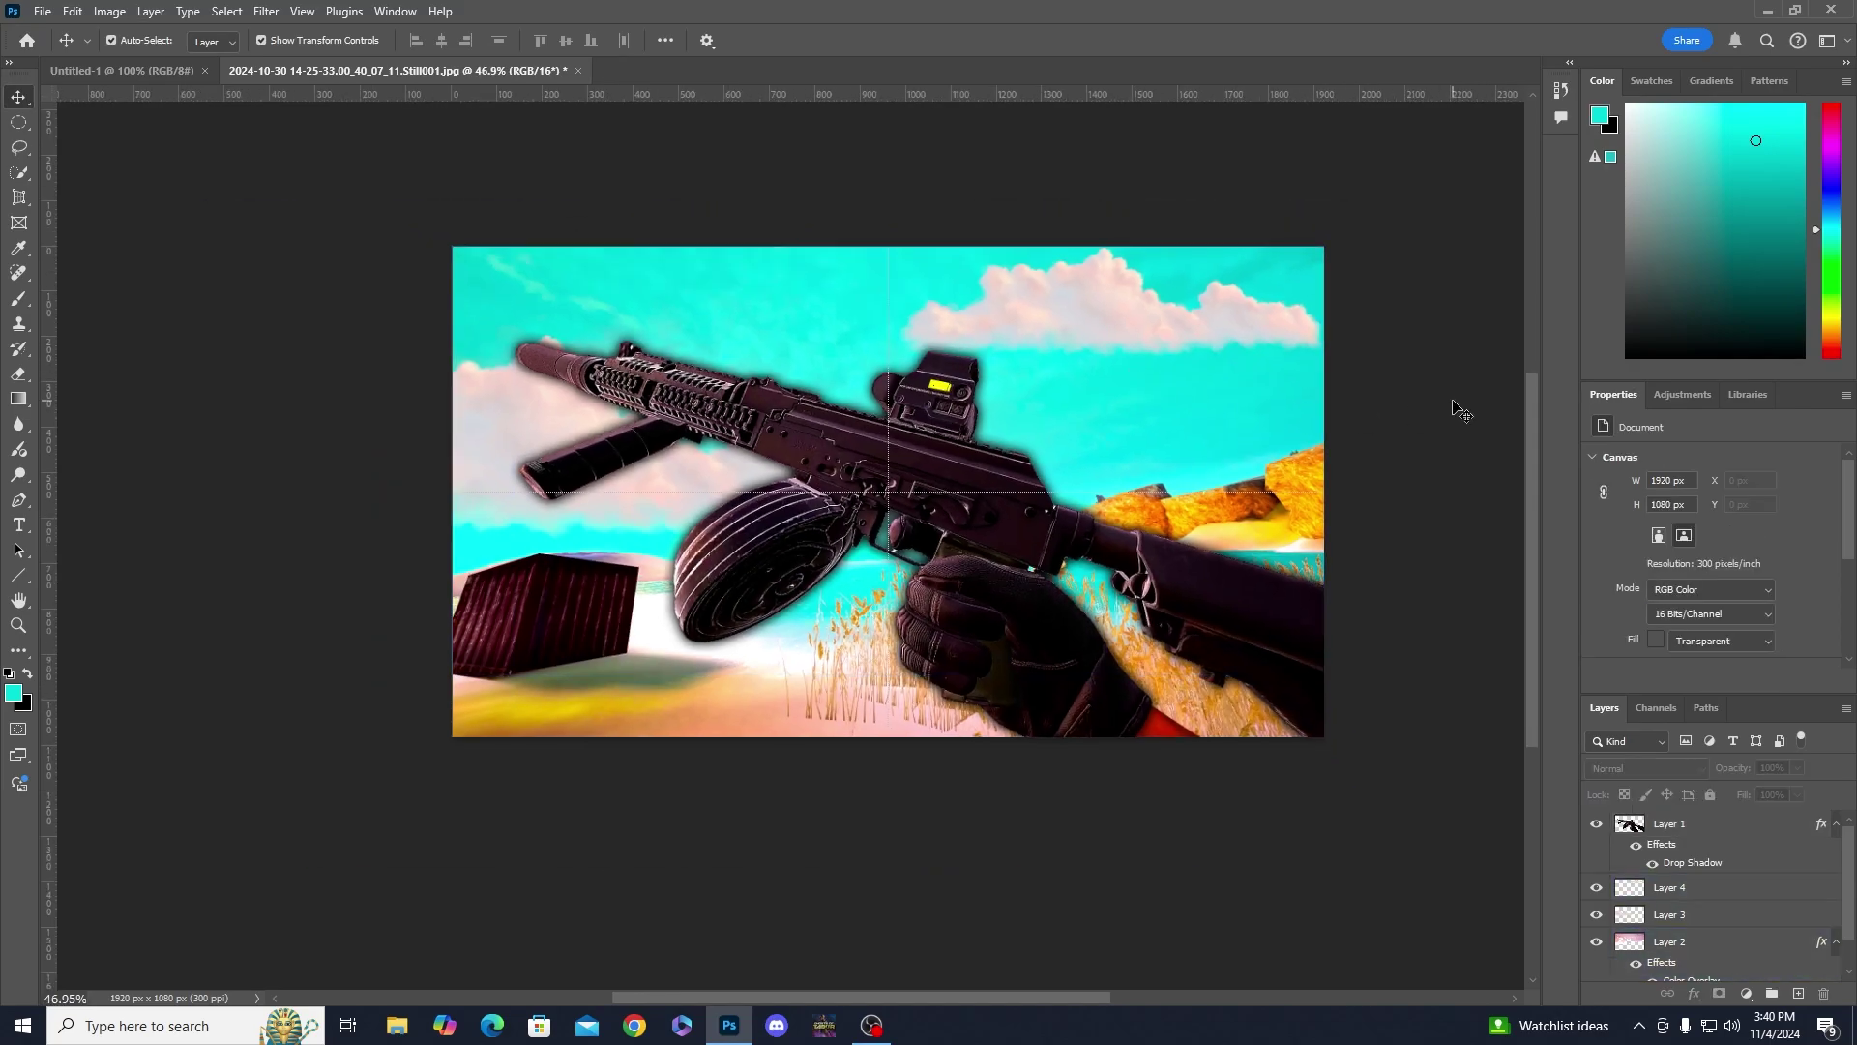
- Merge Layer 4, Layer 3, Layer 2 and the Generative Fill layer into a single background layer
scroll(1460, 407, right, 2)
click(1689, 886)
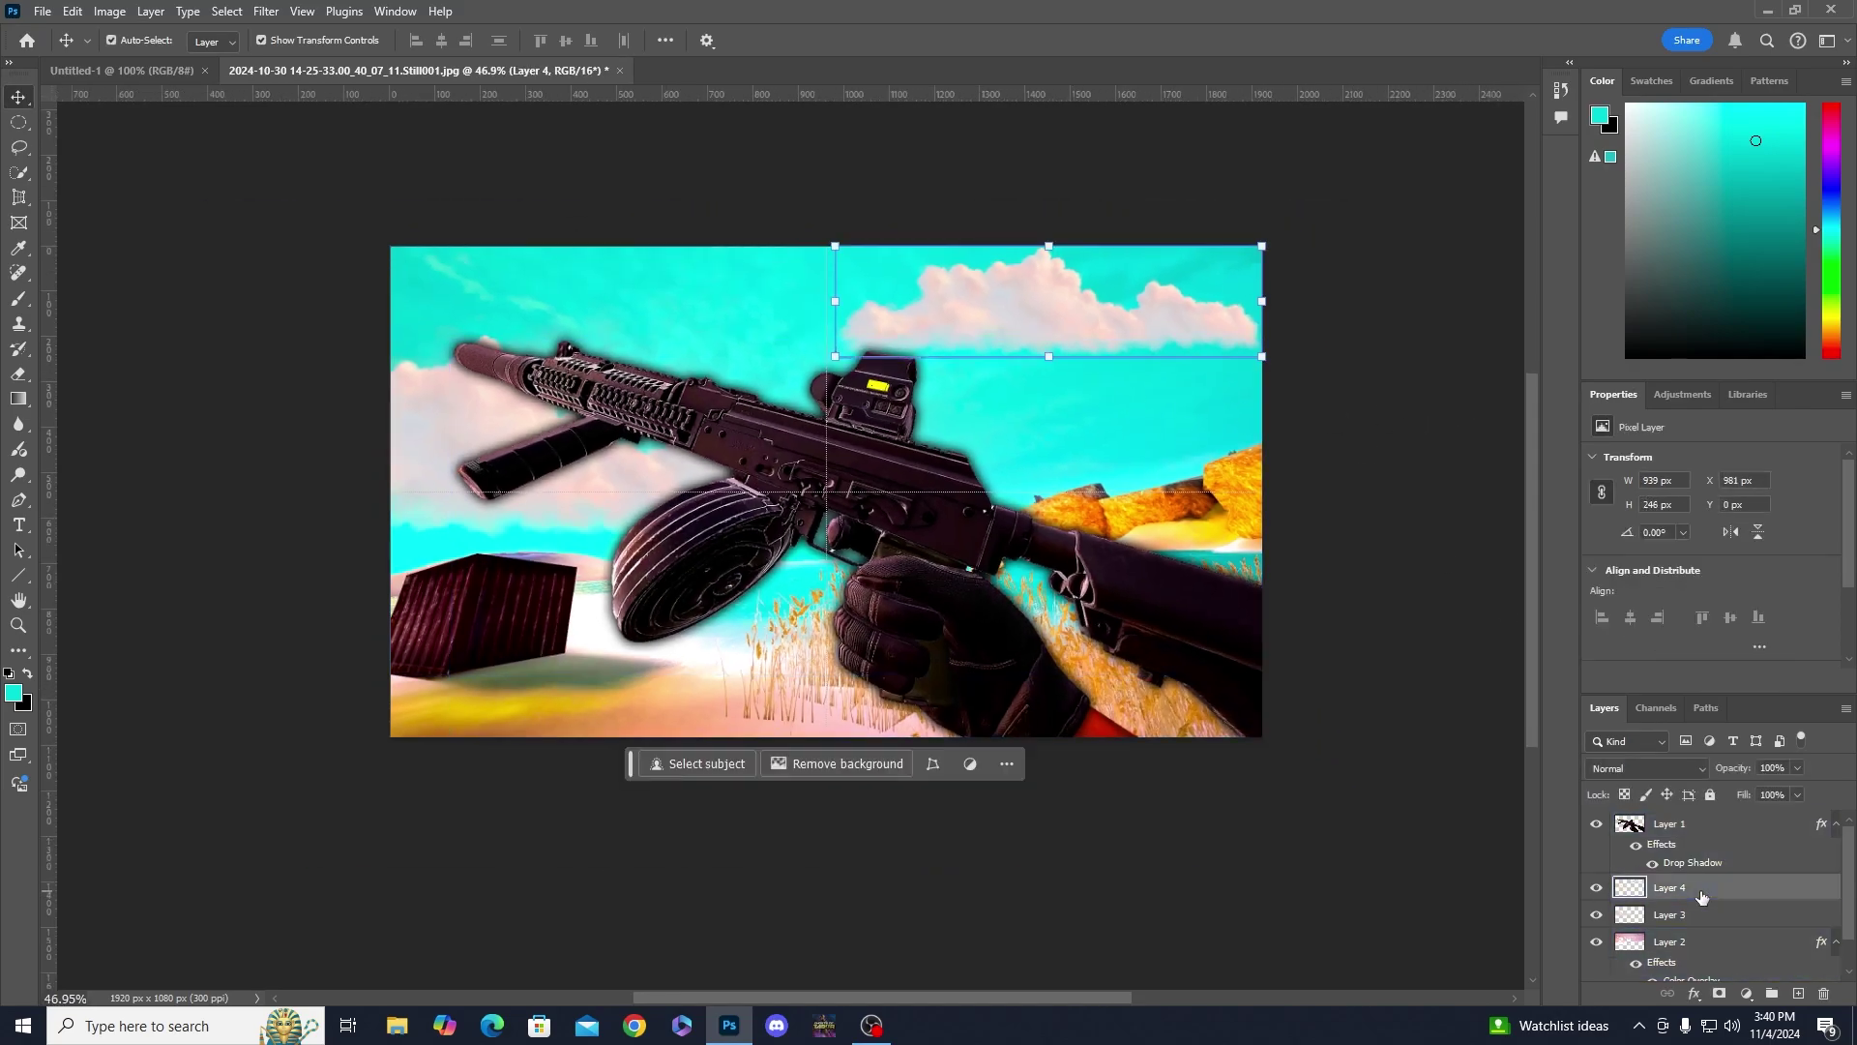
scroll(1691, 880, down, 1)
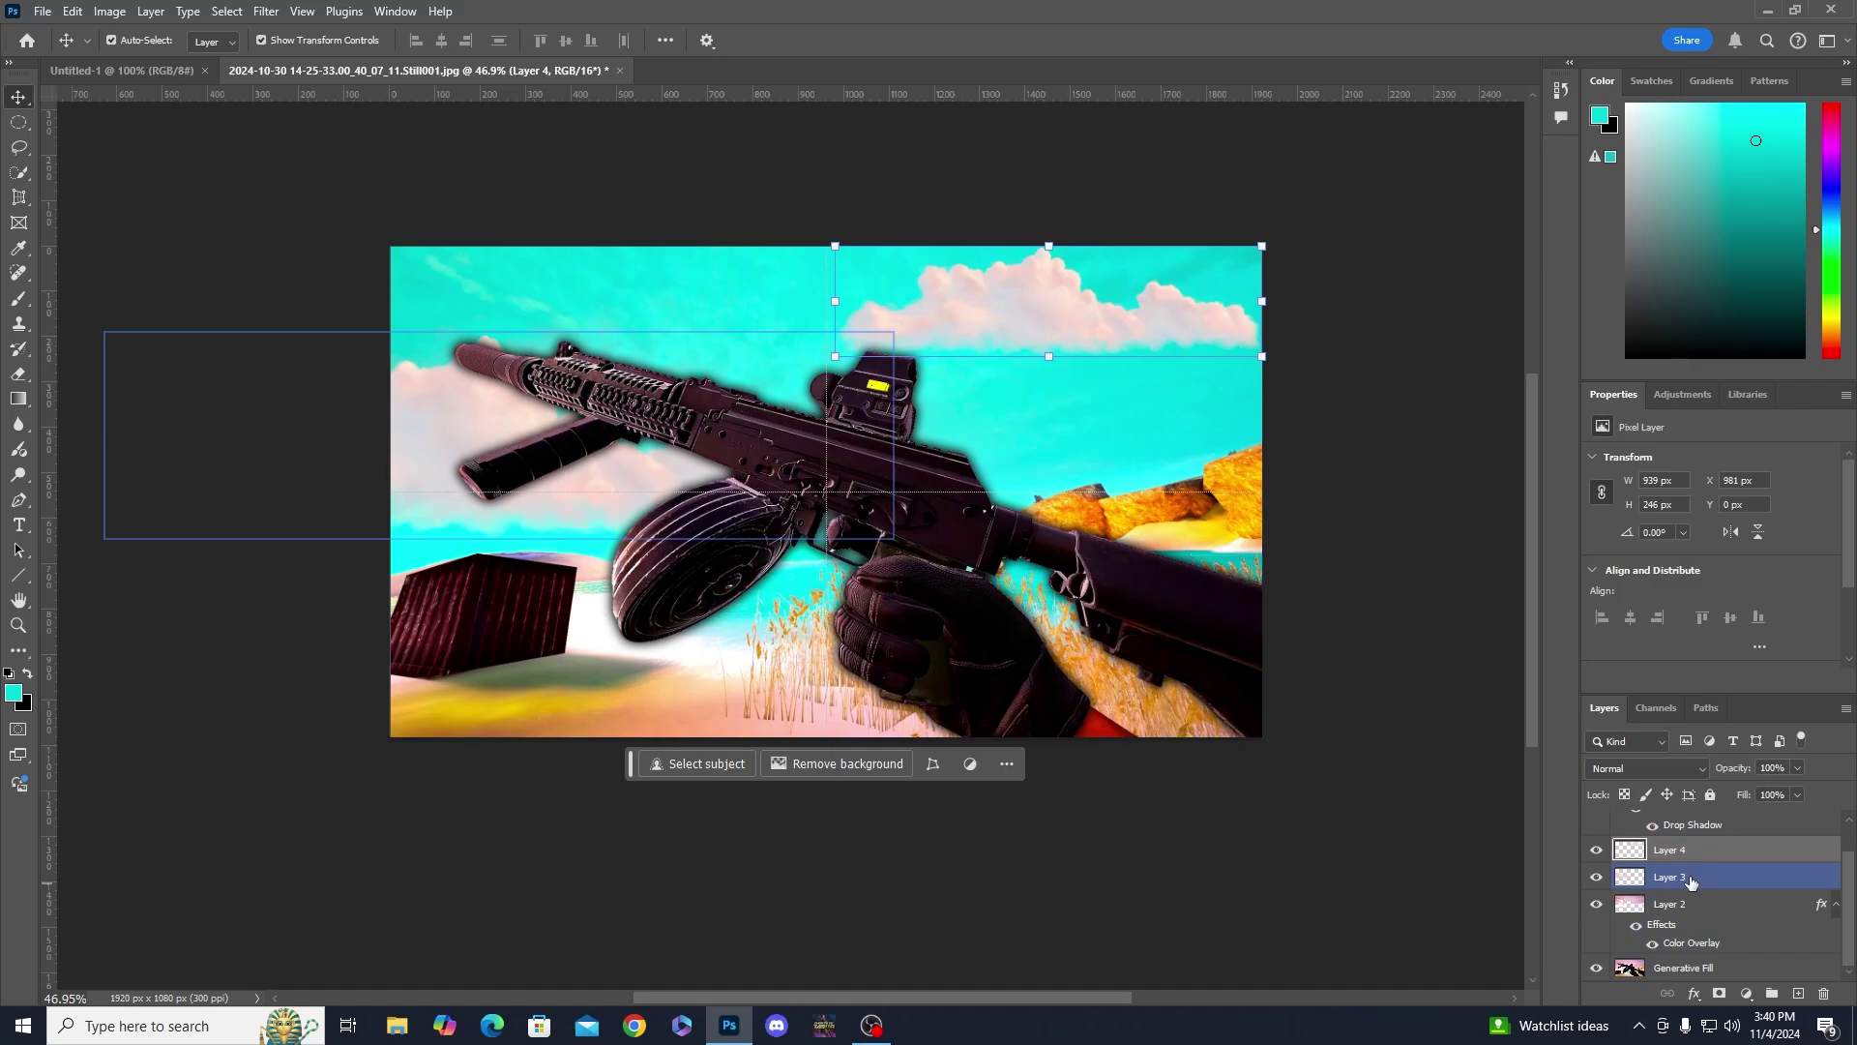
shift+click(1698, 967)
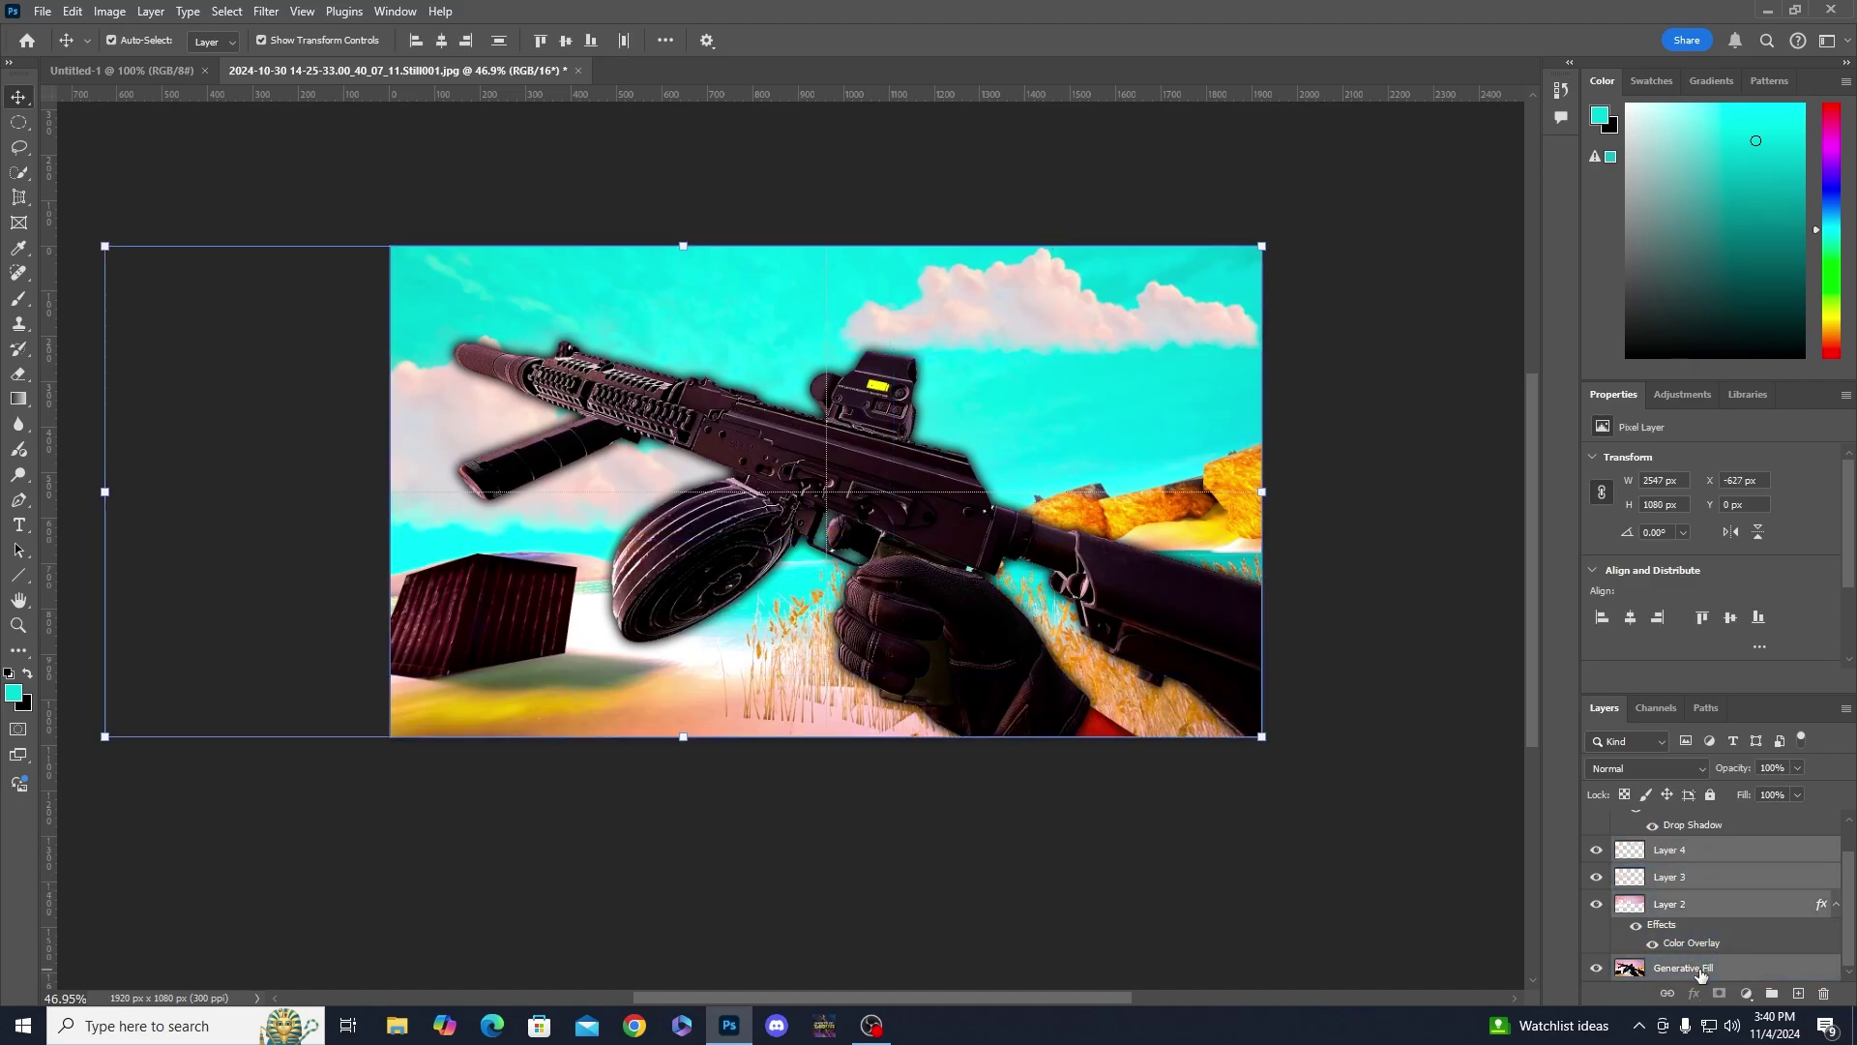
right_click(1697, 904)
click(1703, 563)
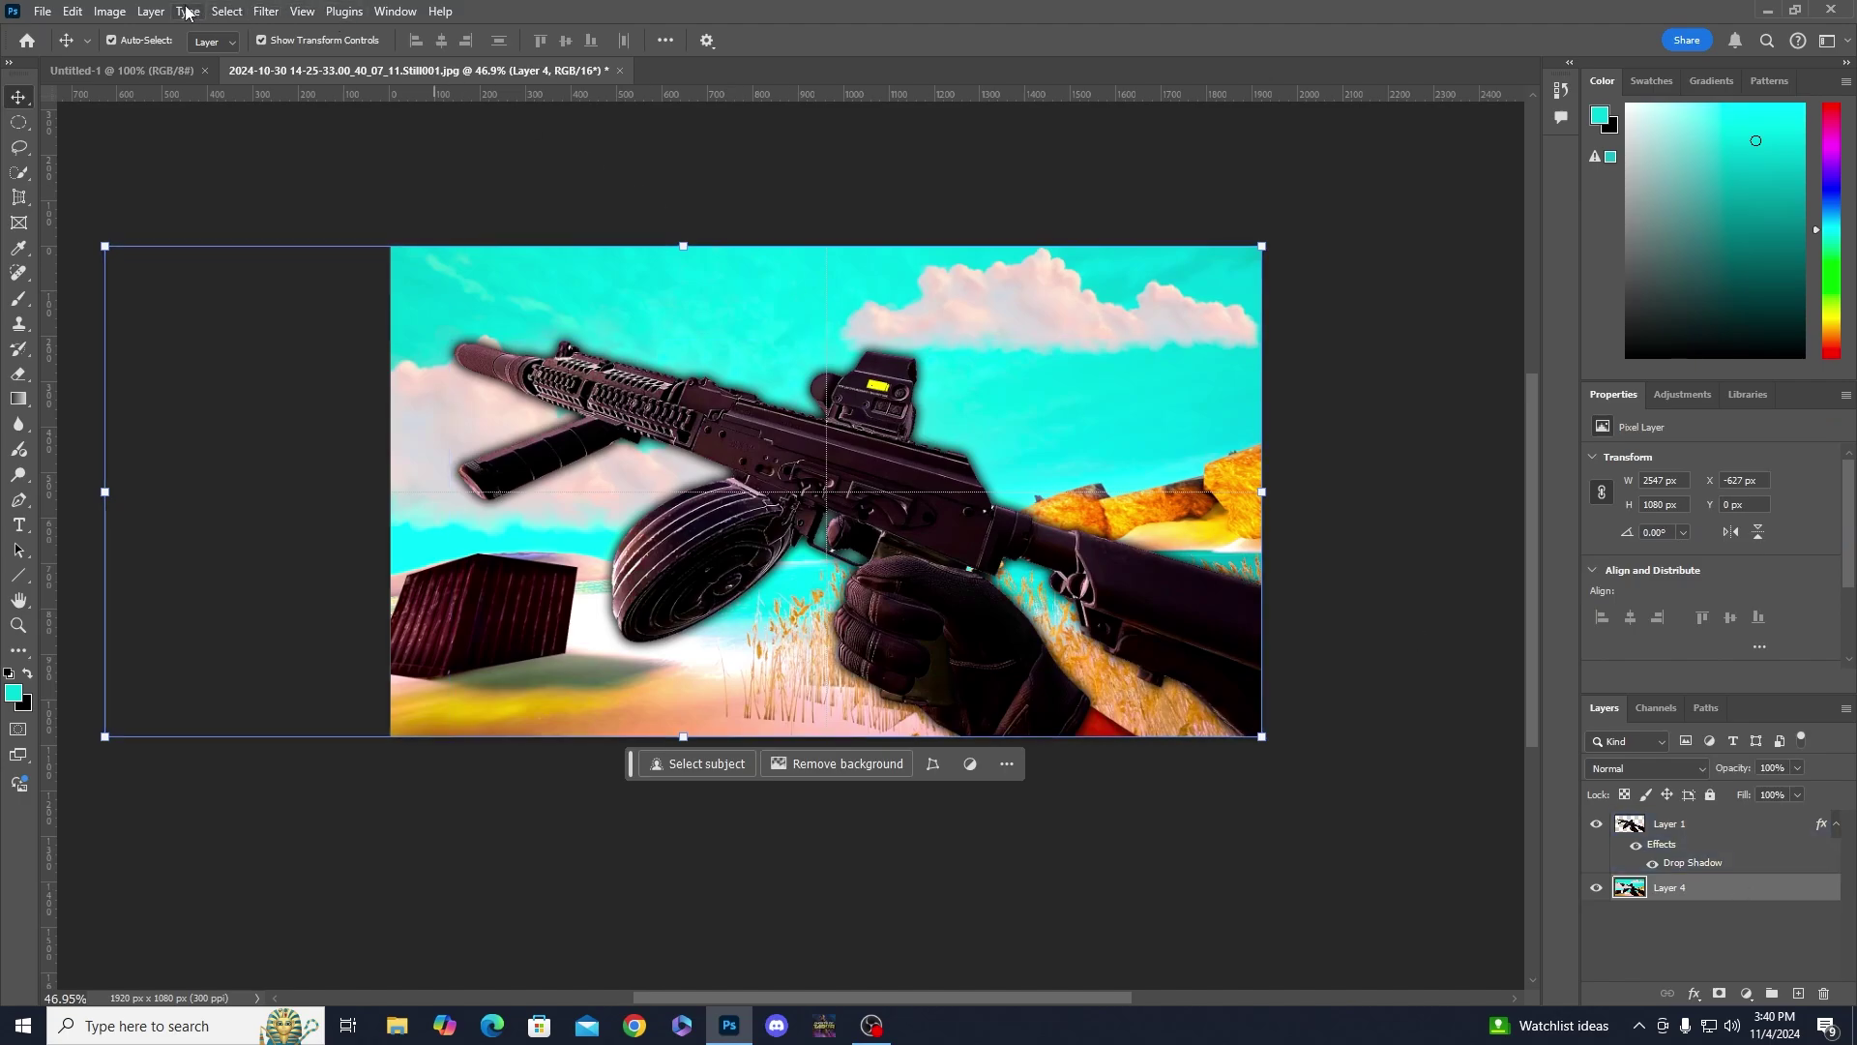
- Apply a Radial Blur to the merged background layer using the Zoom method, amount 5 and Good quality
click(264, 12)
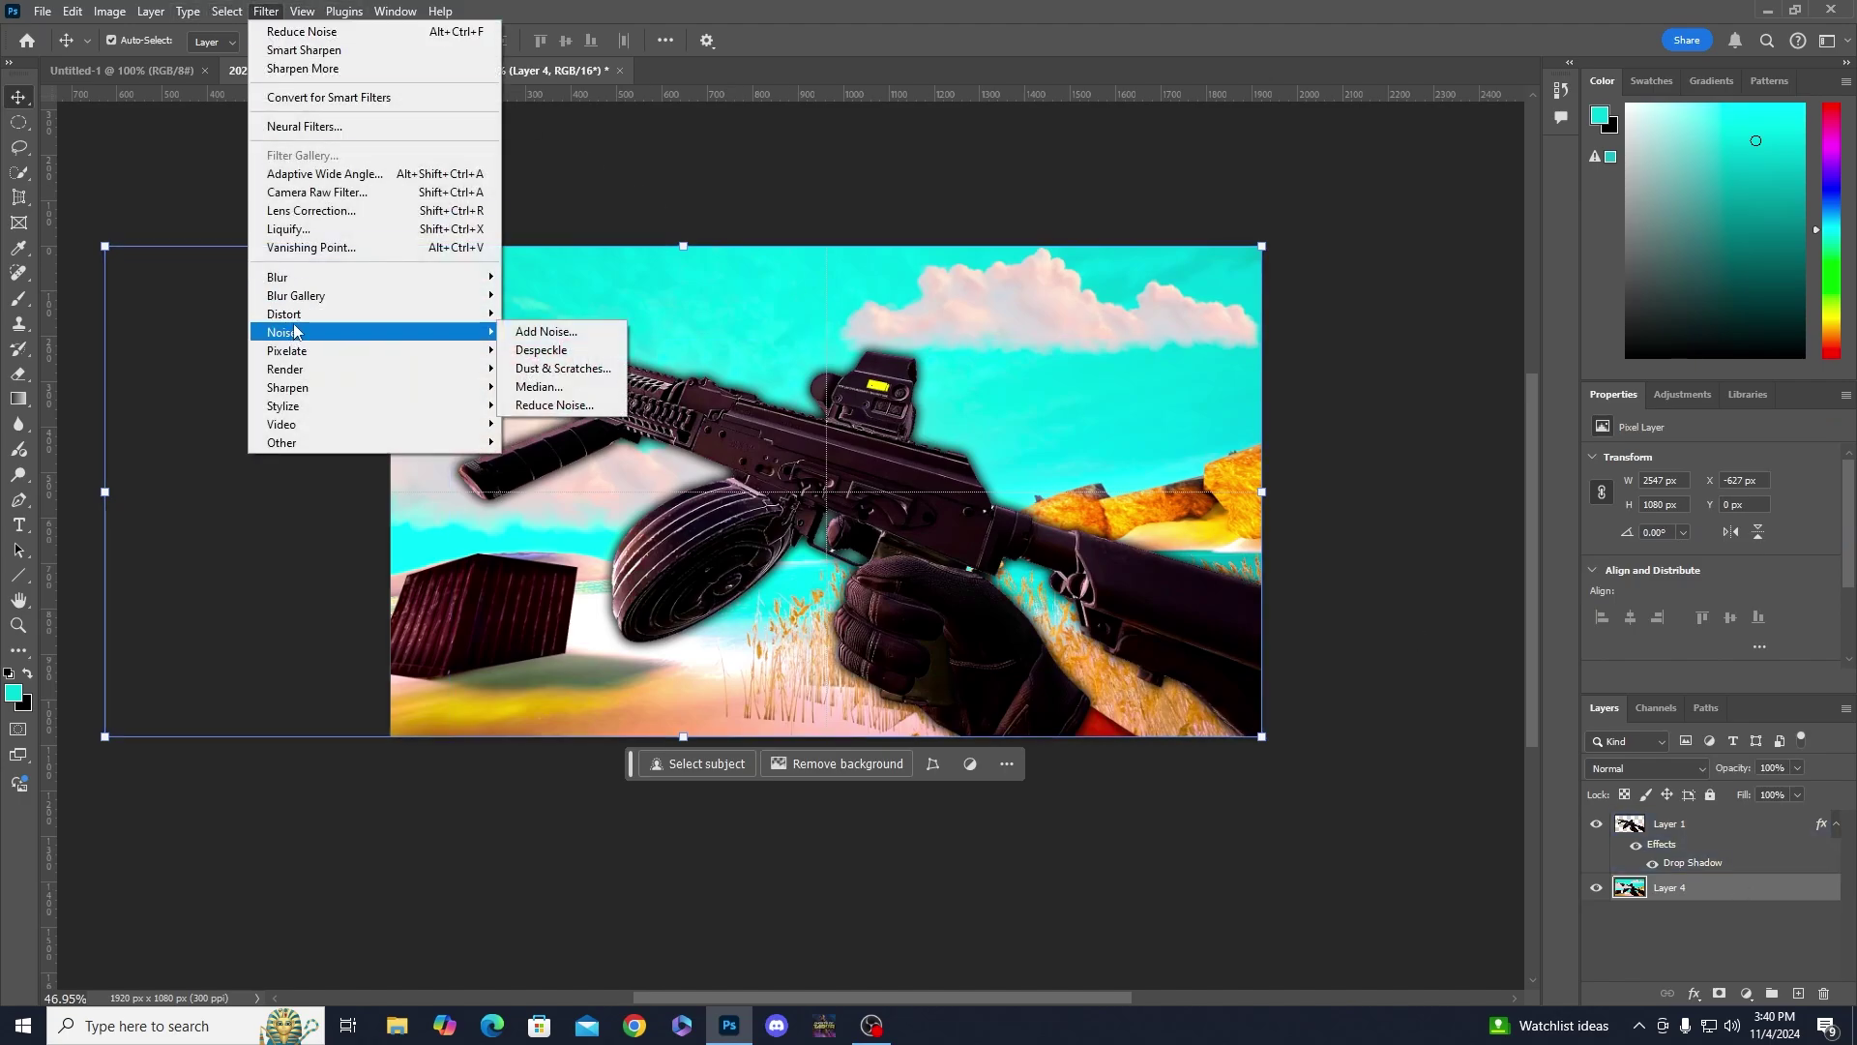
mouse_move(319, 279)
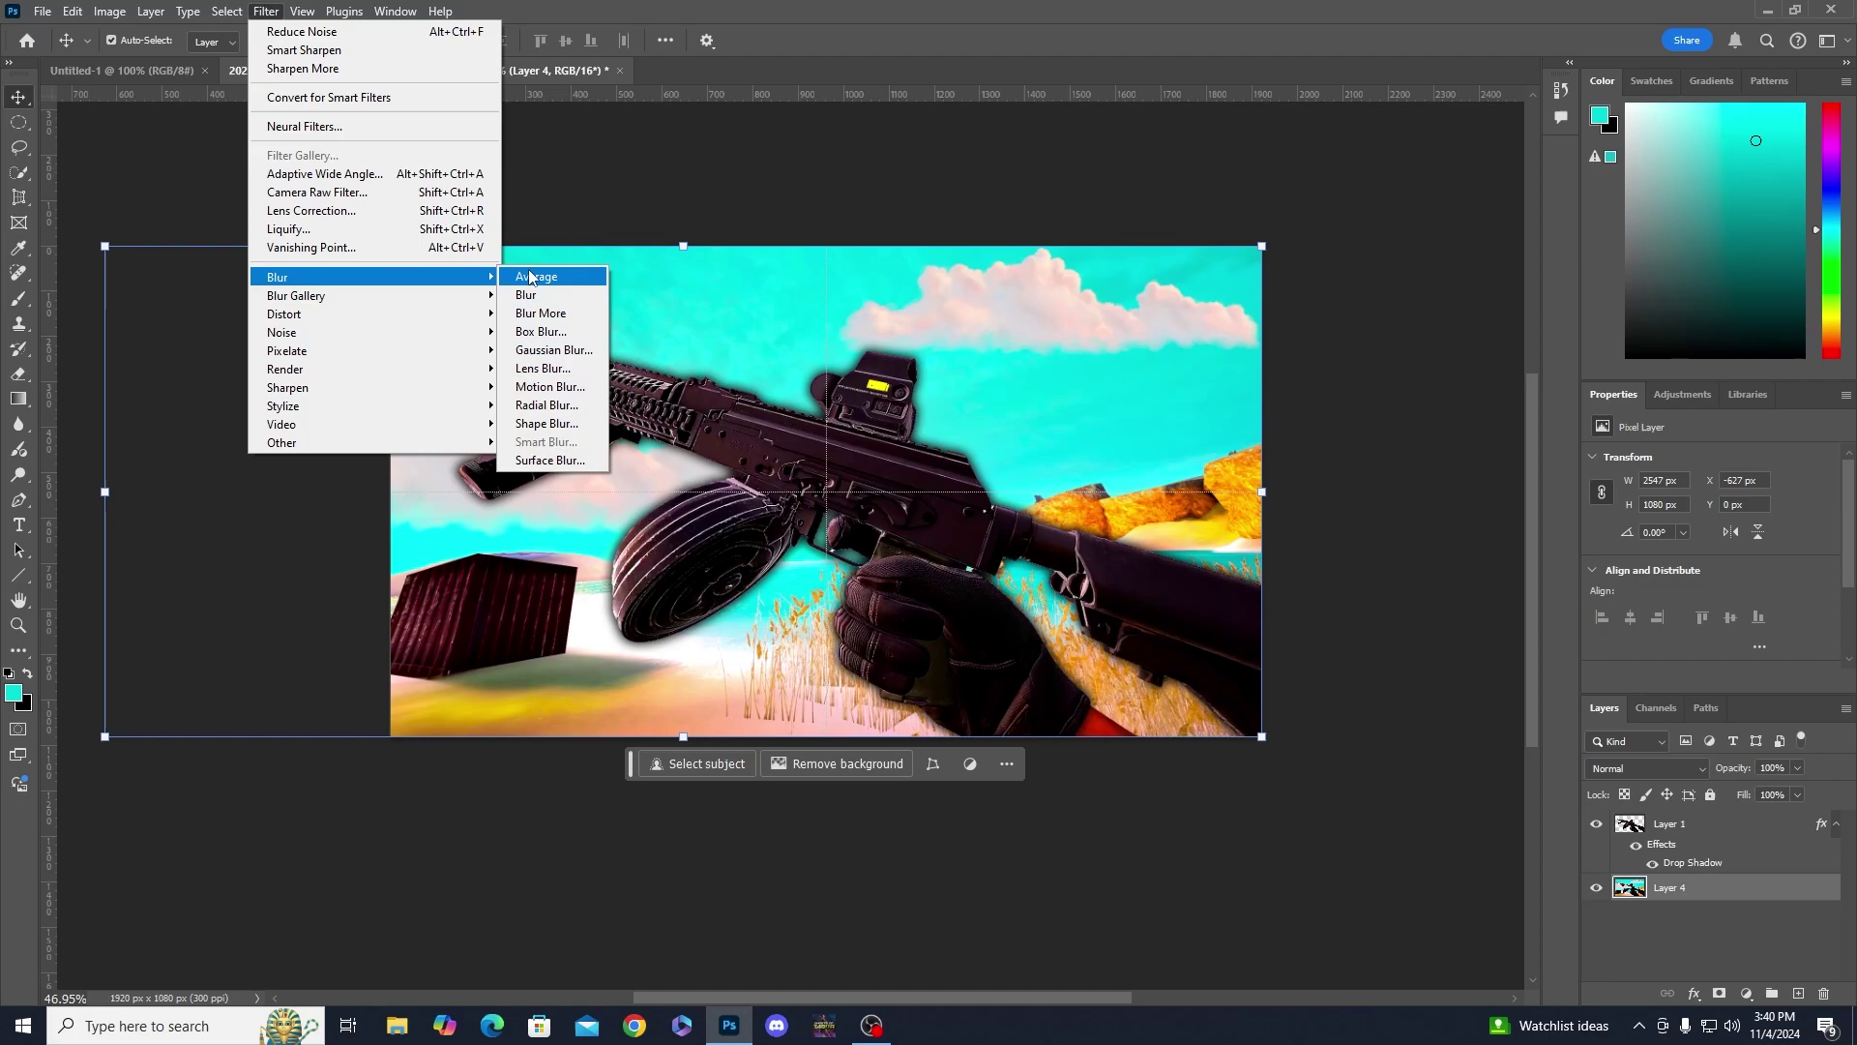
click(548, 405)
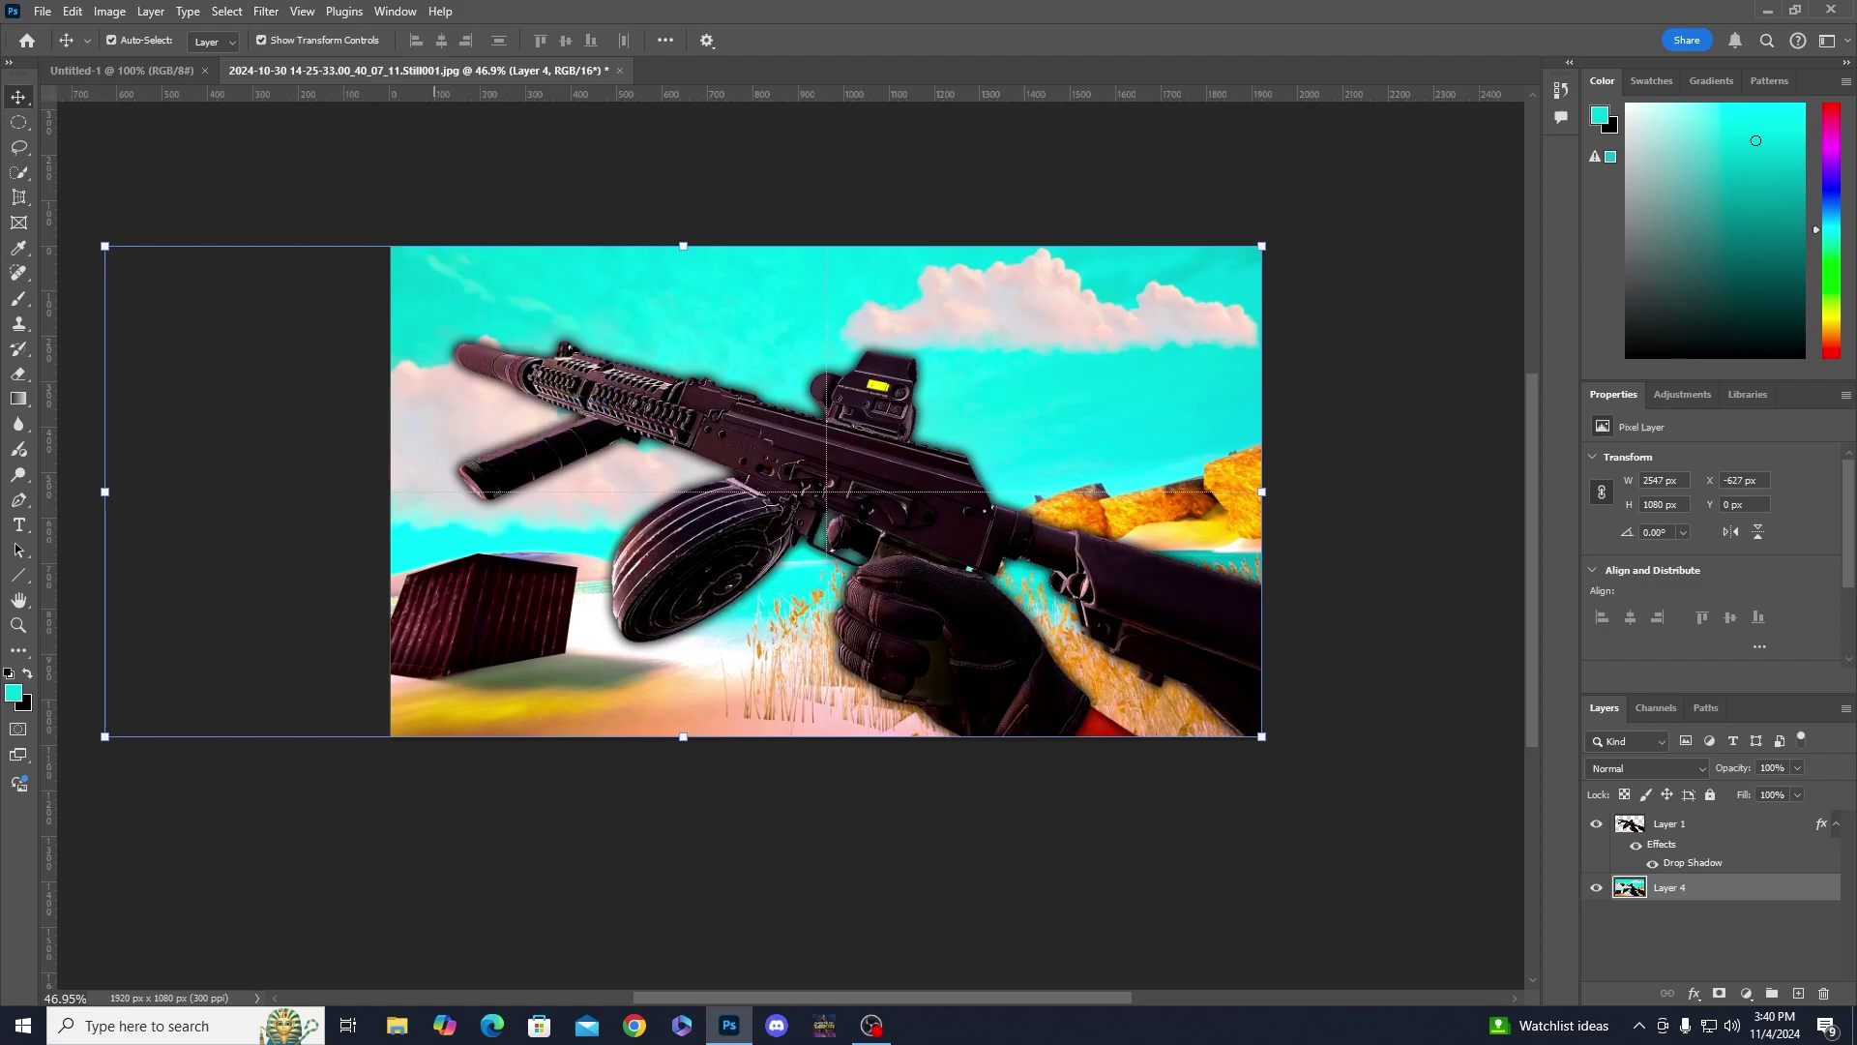
drag(831, 142, 1121, 160)
click(1027, 295)
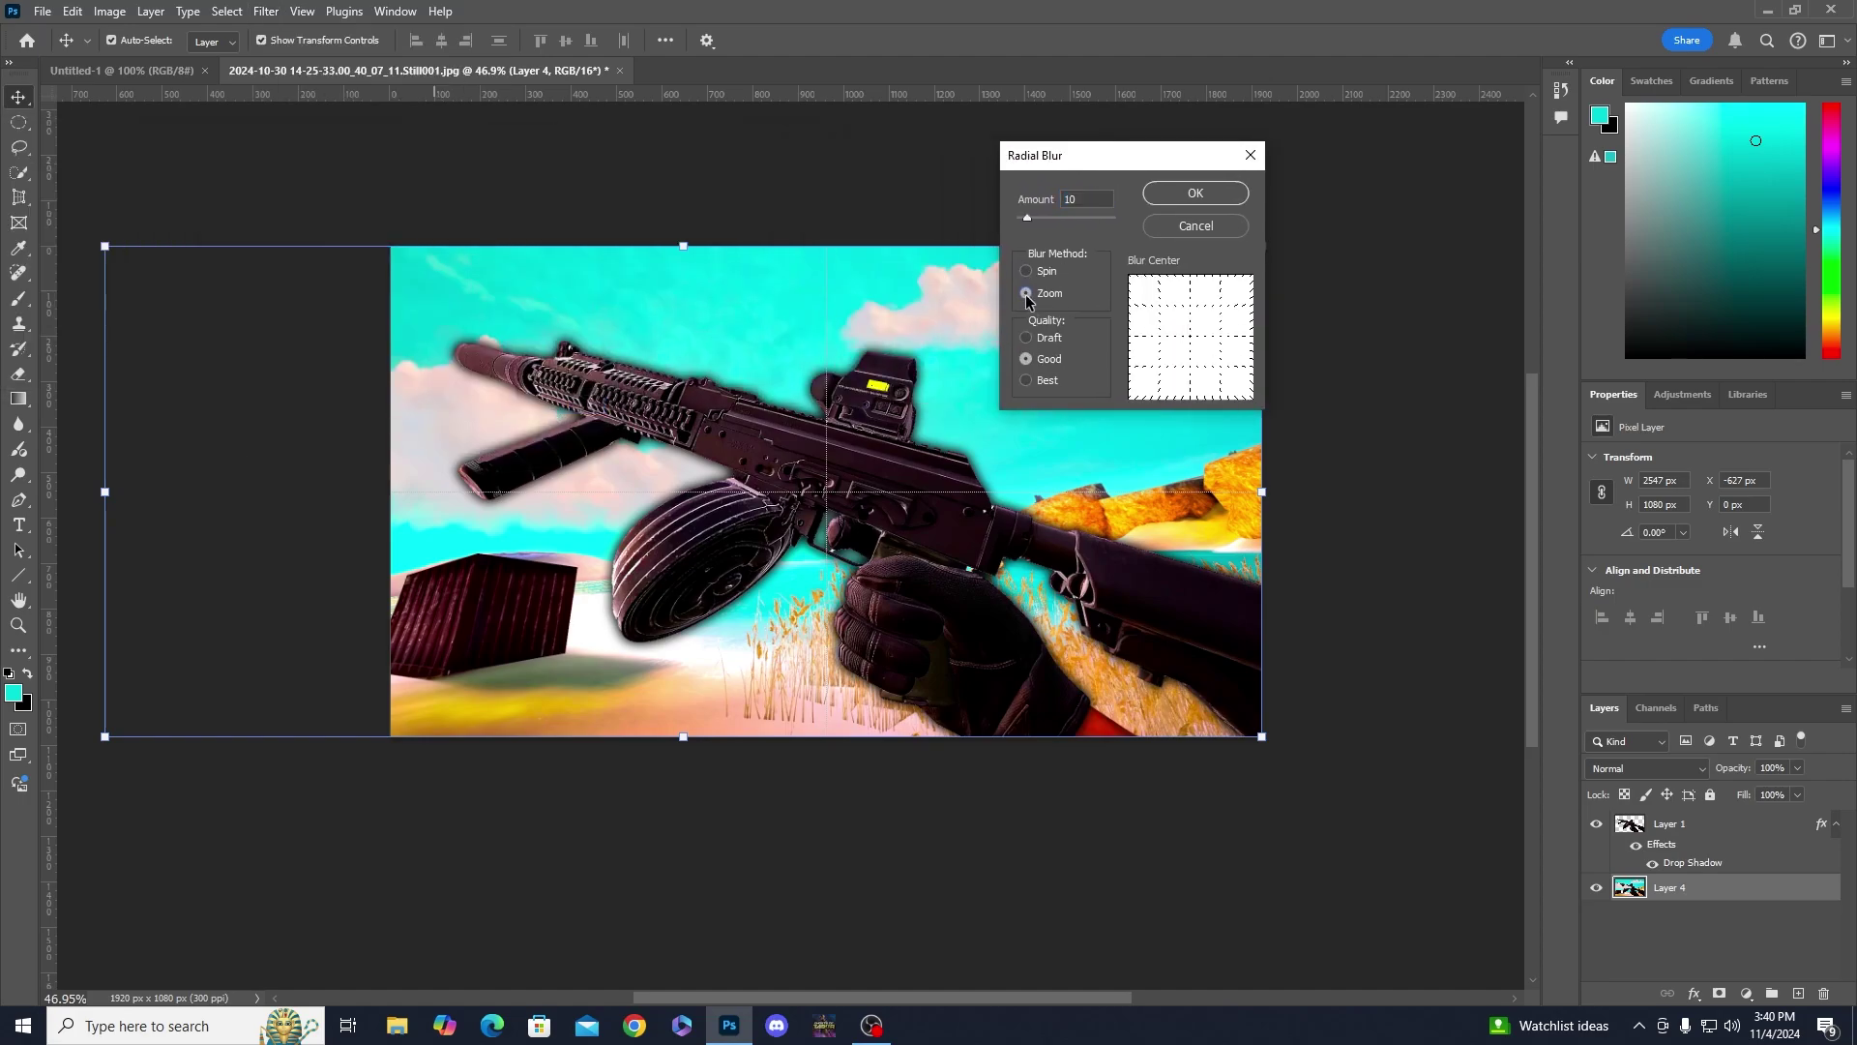
click(1052, 202)
text(5)
click(1193, 194)
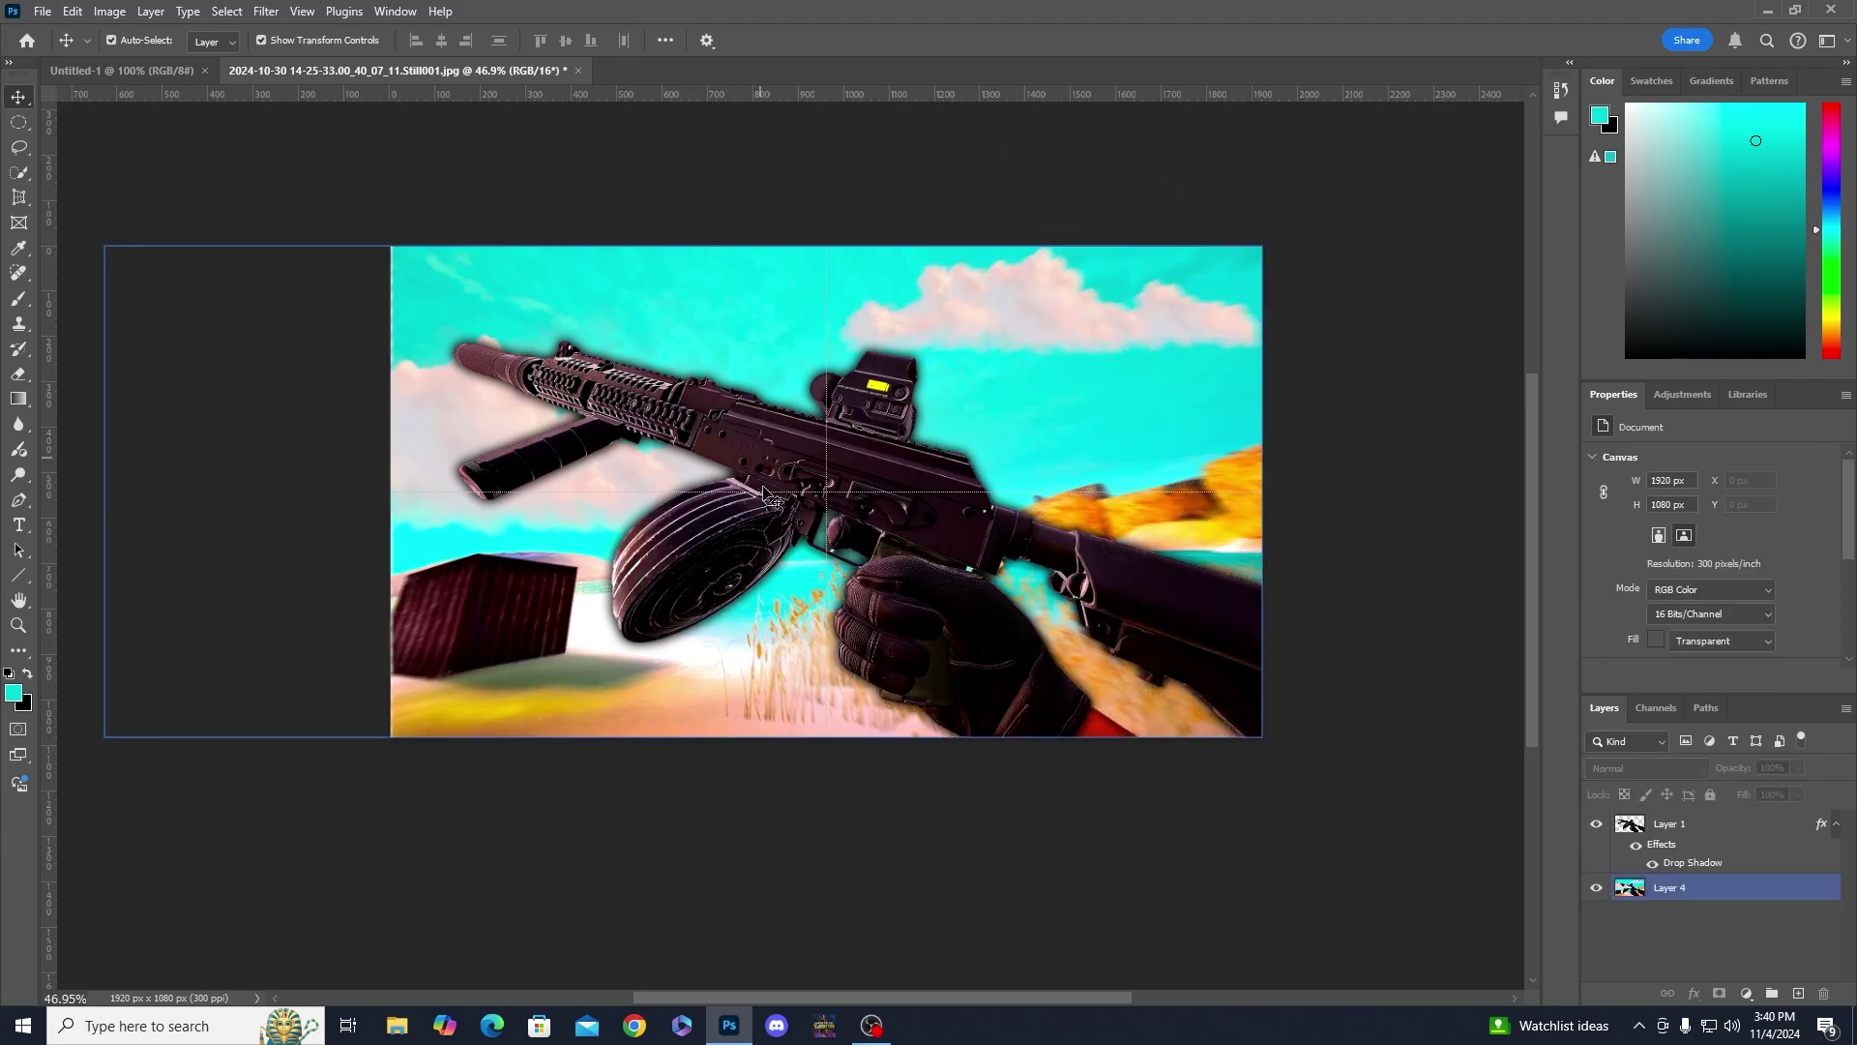
- Examine the composition at very small and larger zoom levels to judge how it reads as a thumbnail
click(771, 499)
click(484, 593)
scroll(474, 590, down, 5)
click(1180, 528)
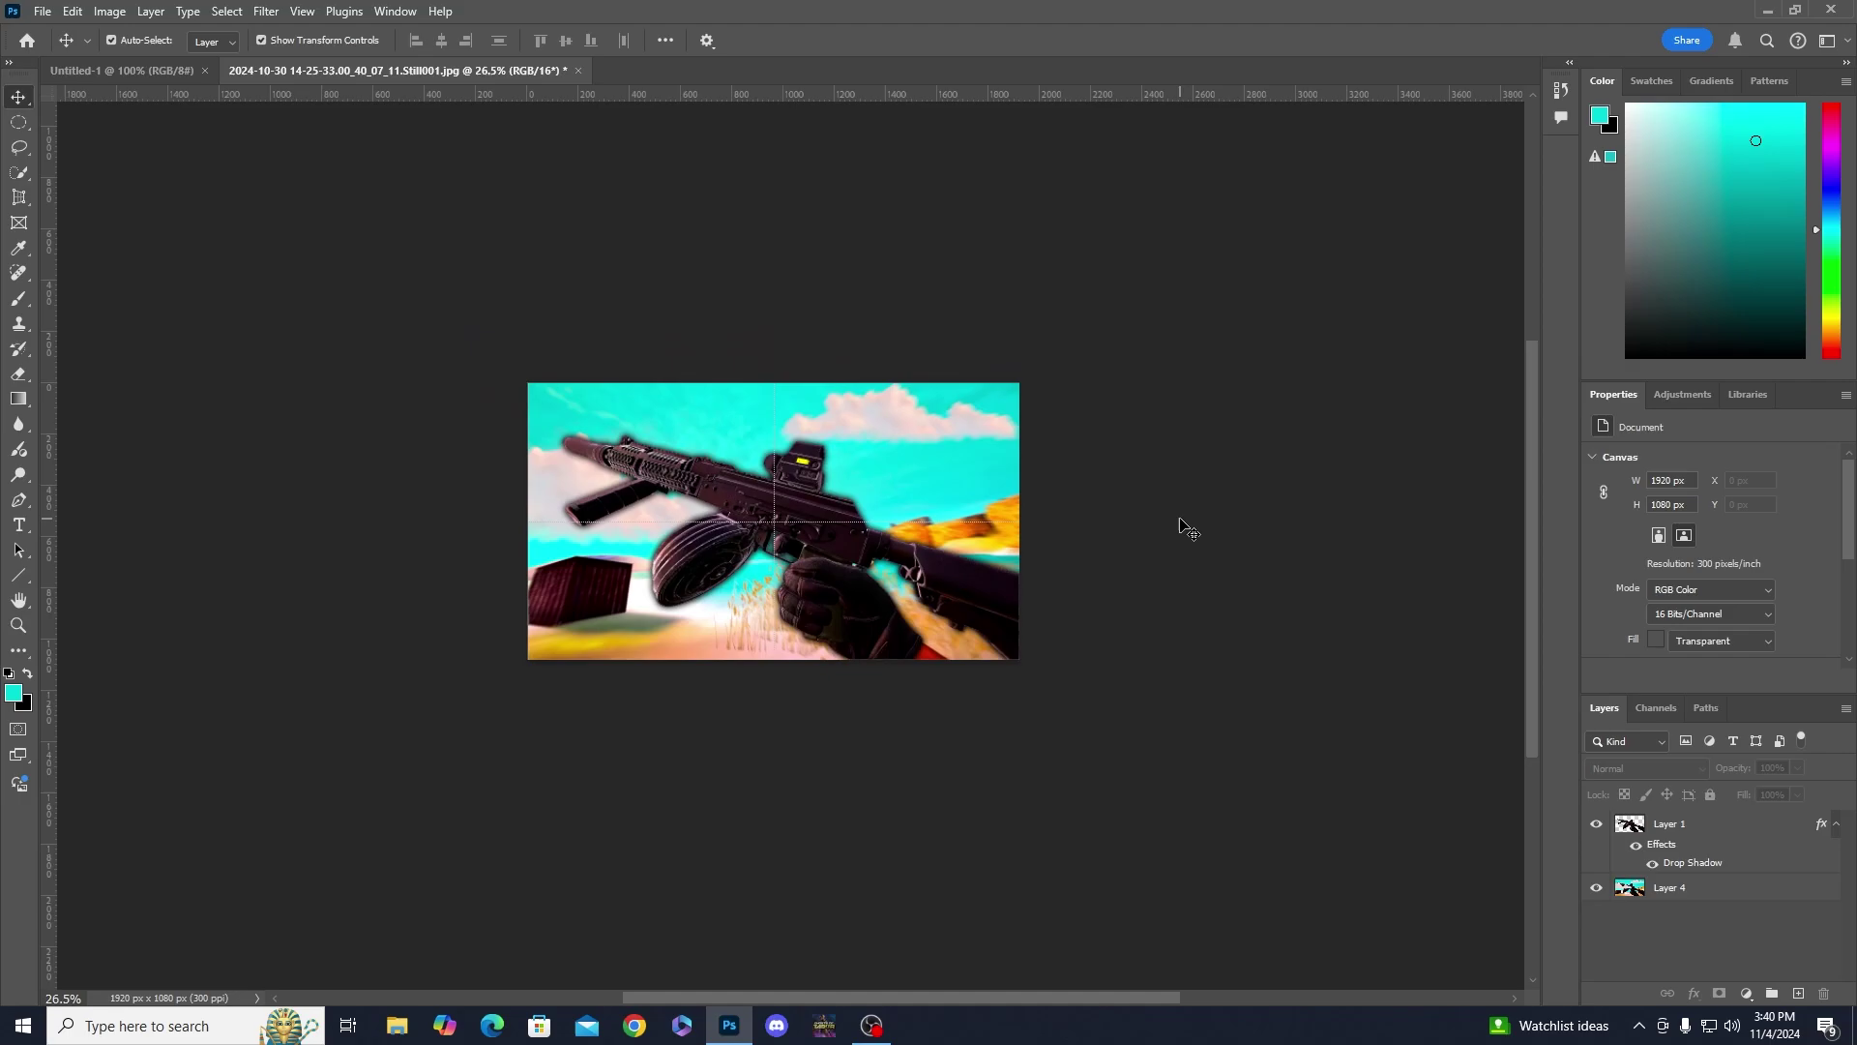
click(954, 510)
click(810, 516)
scroll(953, 480, down, 4)
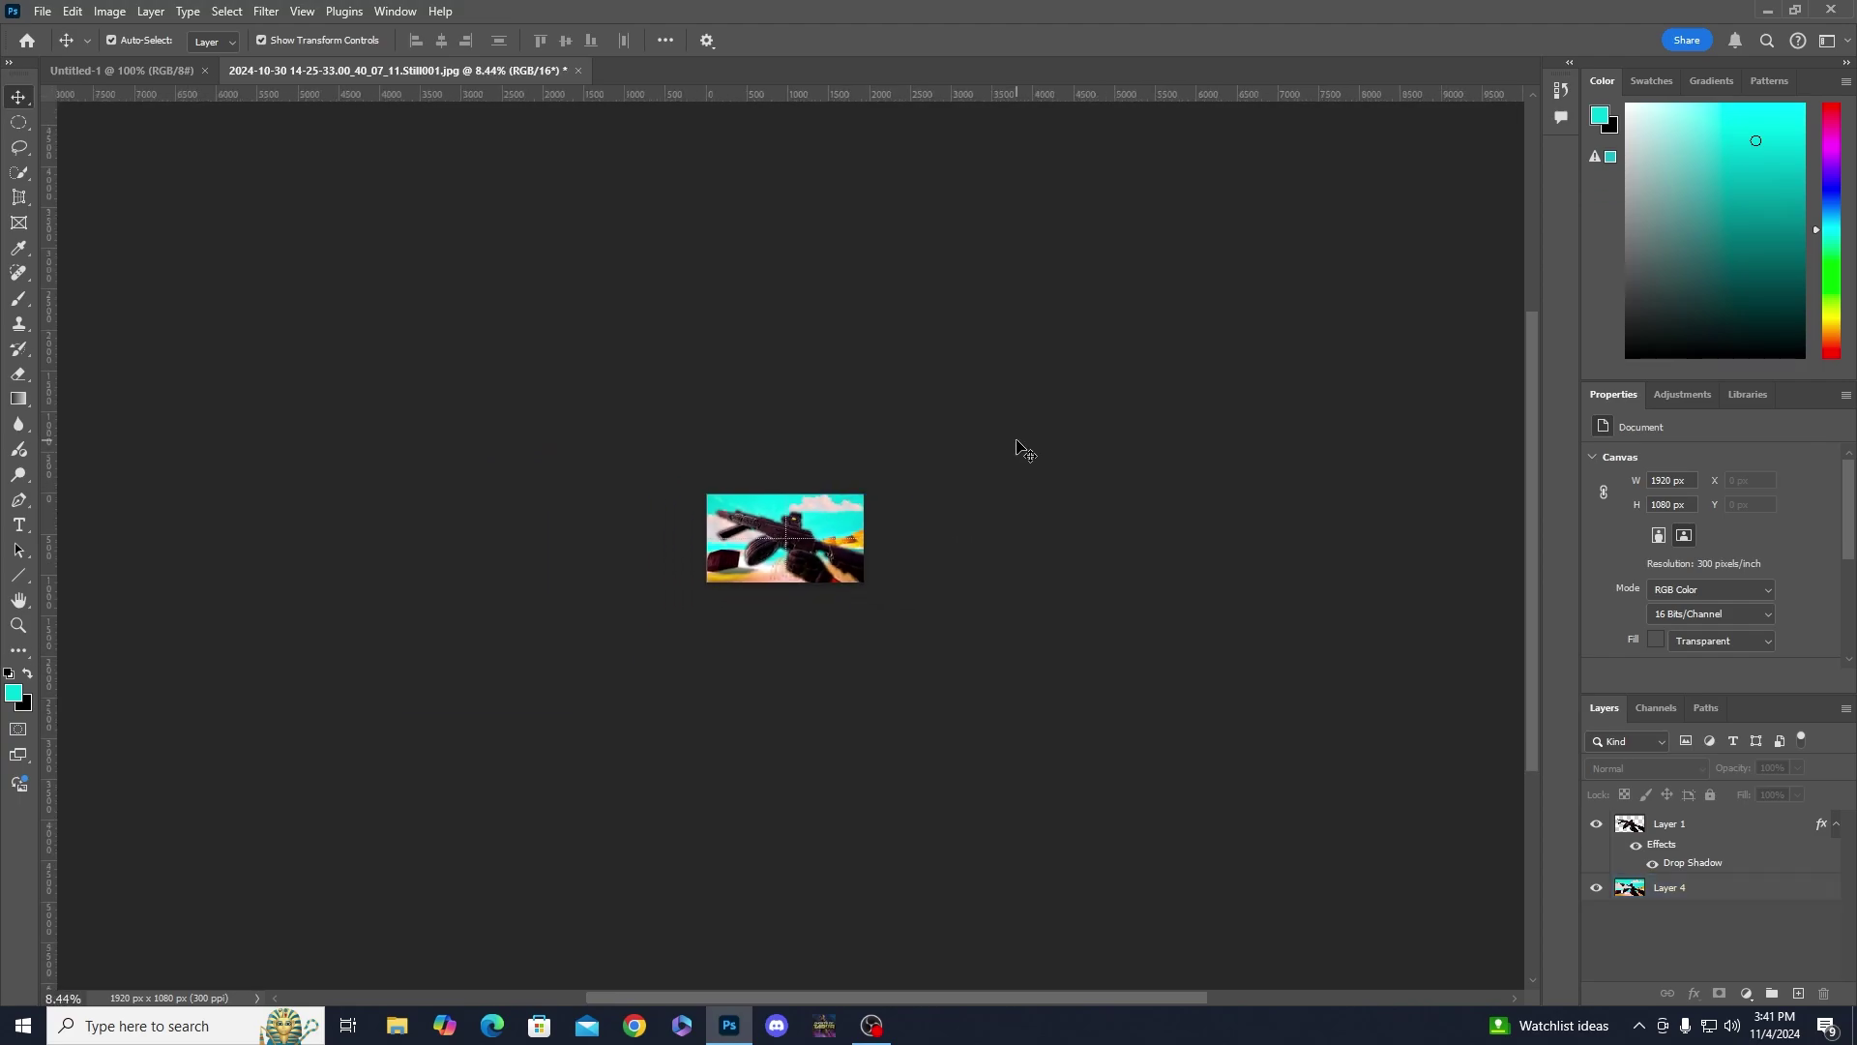
scroll(1025, 450, up, 1)
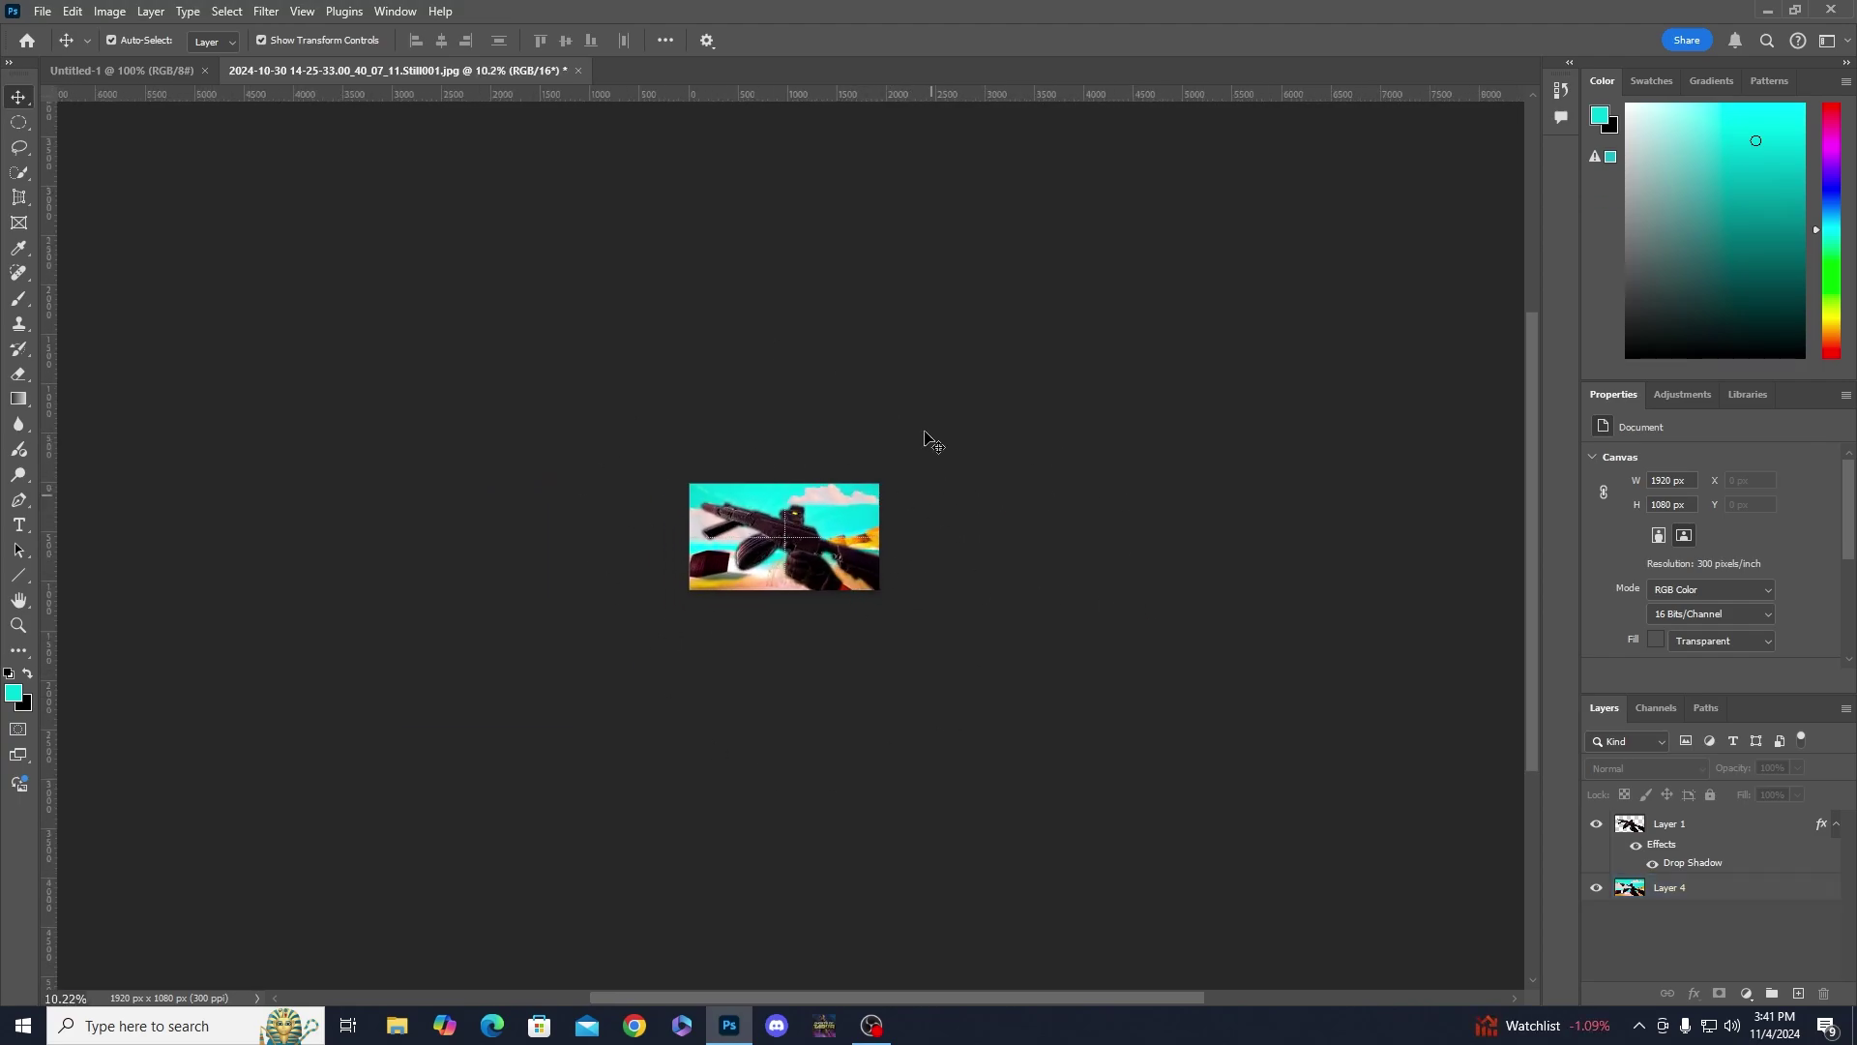
scroll(724, 619, up, 8)
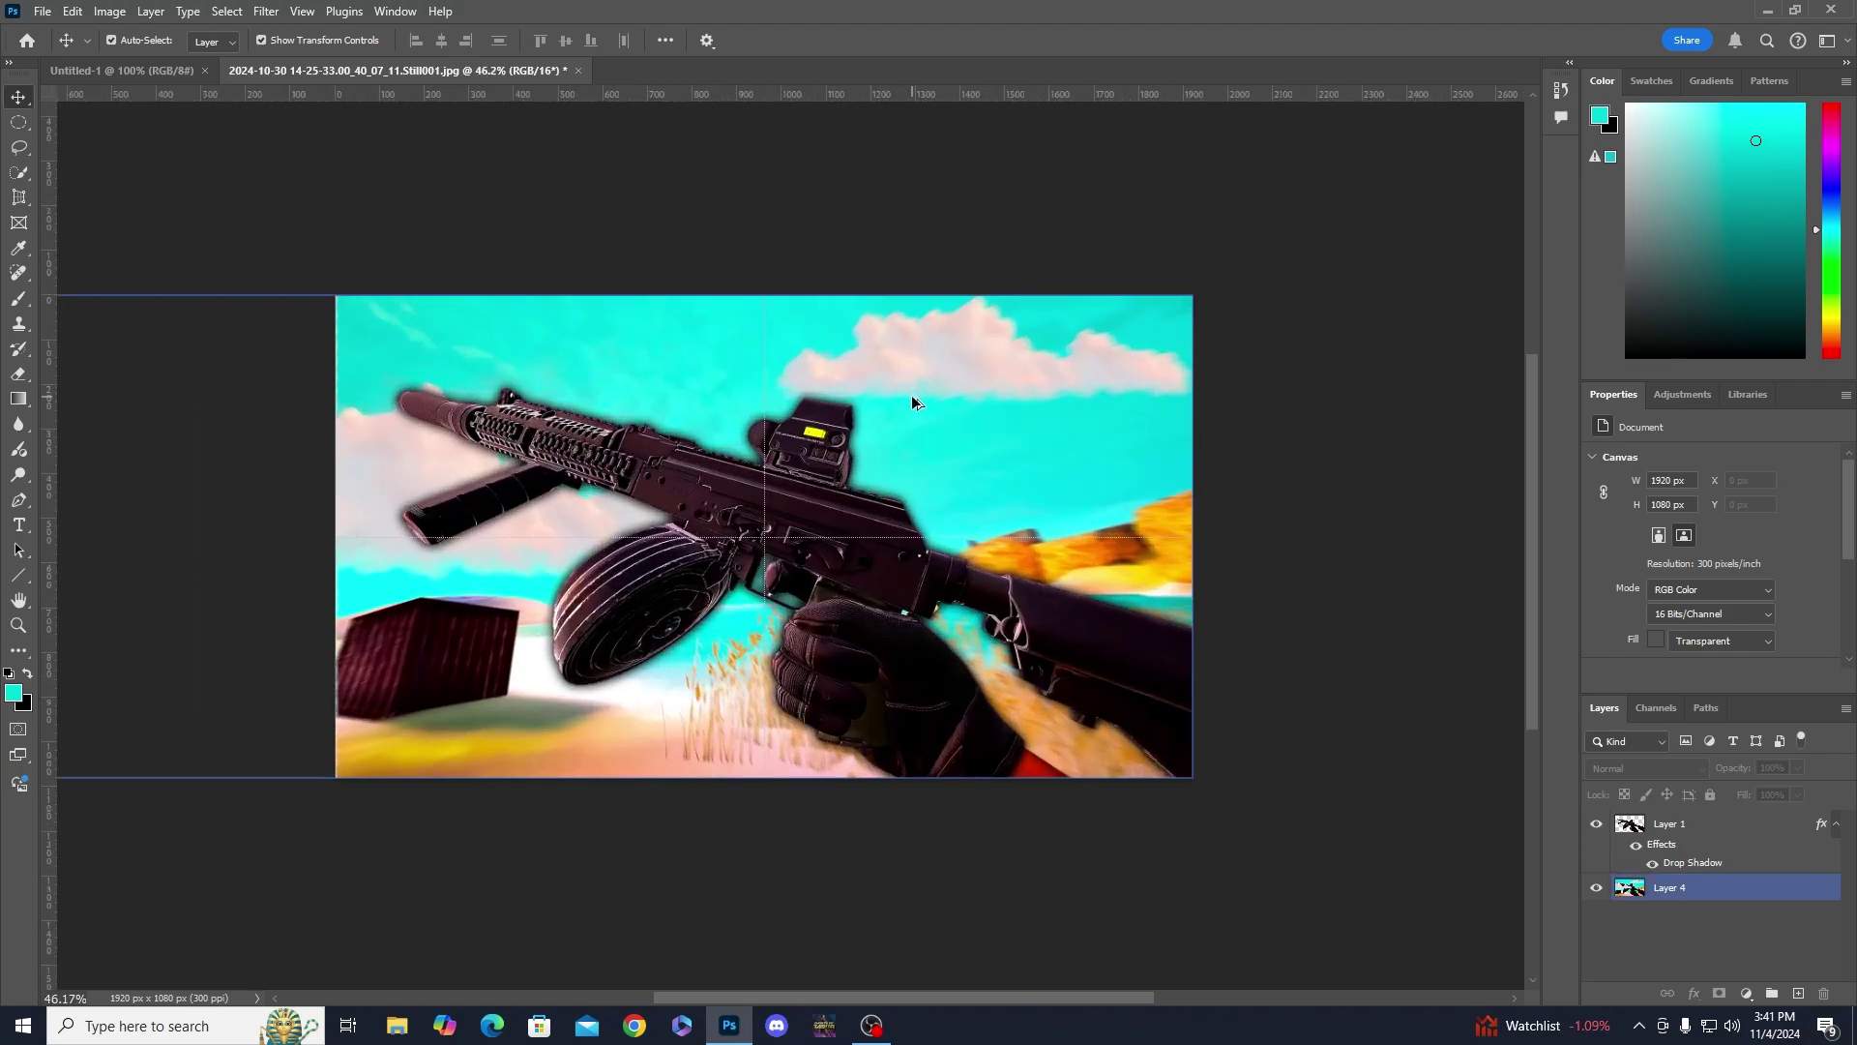
click(854, 488)
click(193, 436)
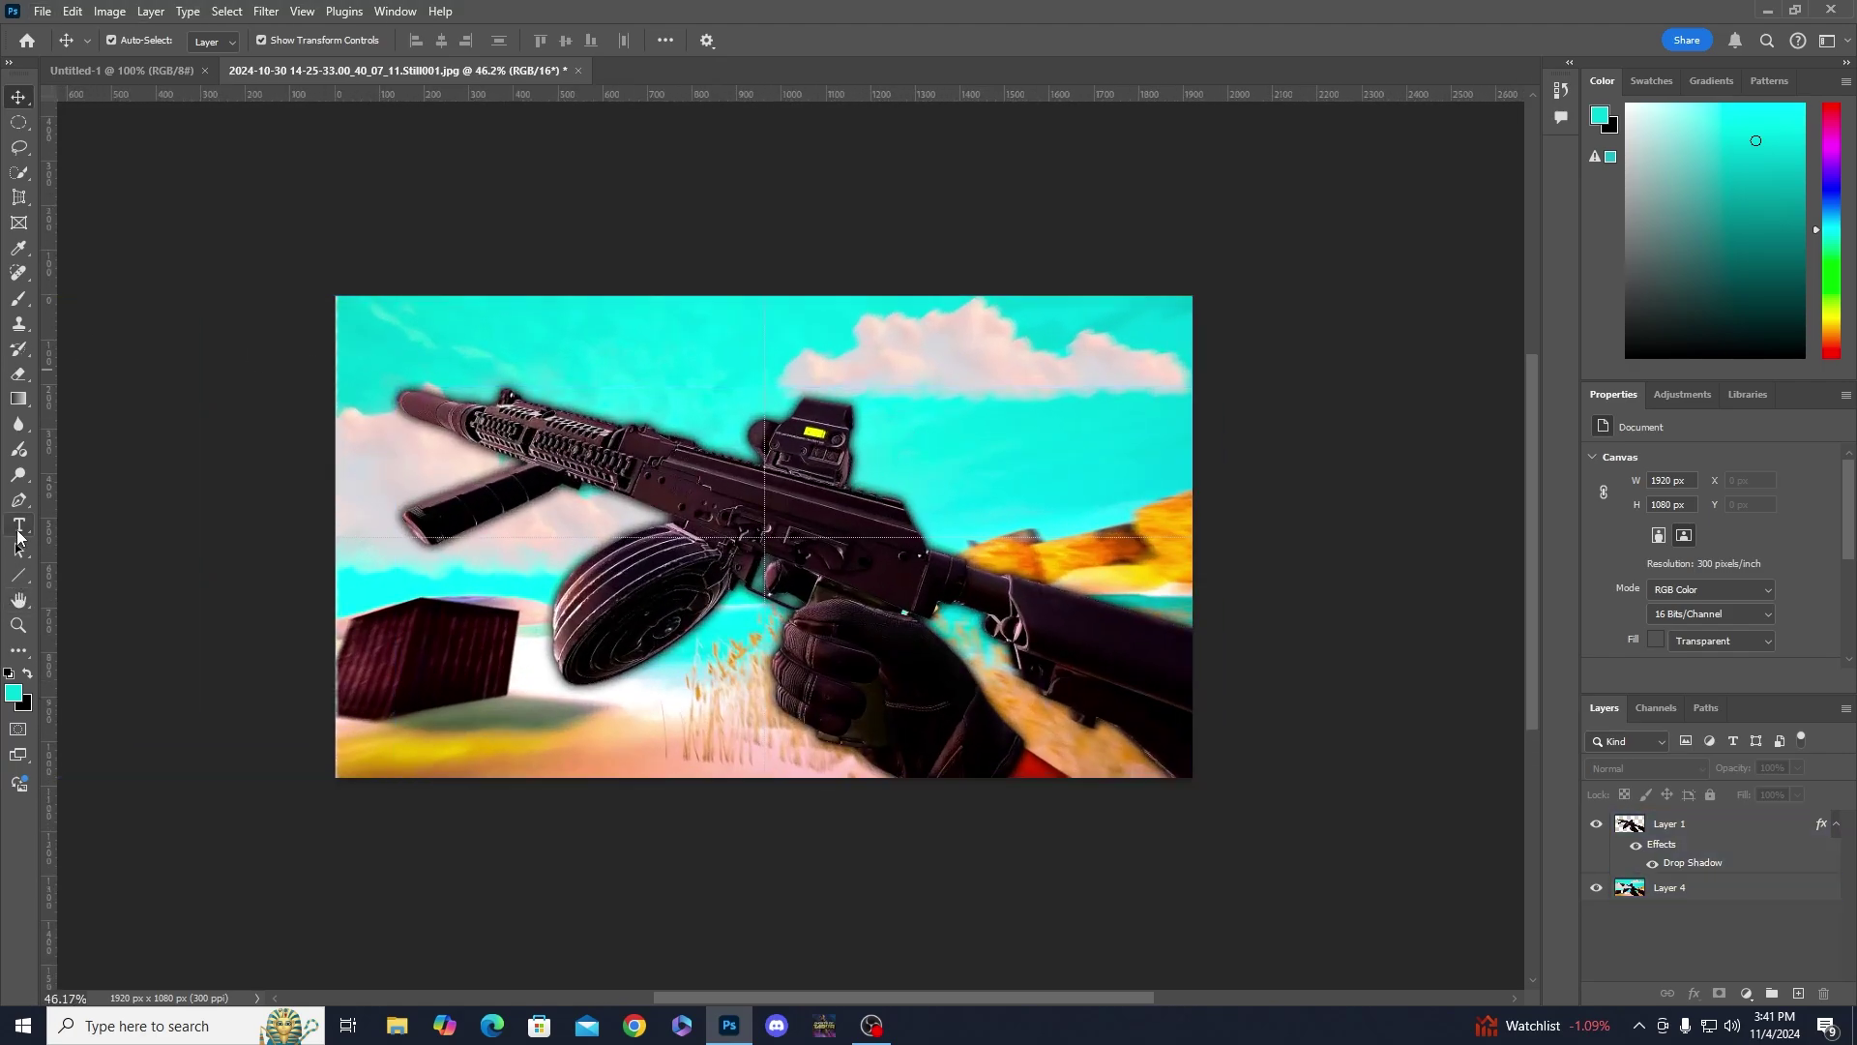
- Add the text "AK-ALPHA" in the sky above the rifle, using the AWAKENNING Regular font
click(18, 528)
click(565, 365)
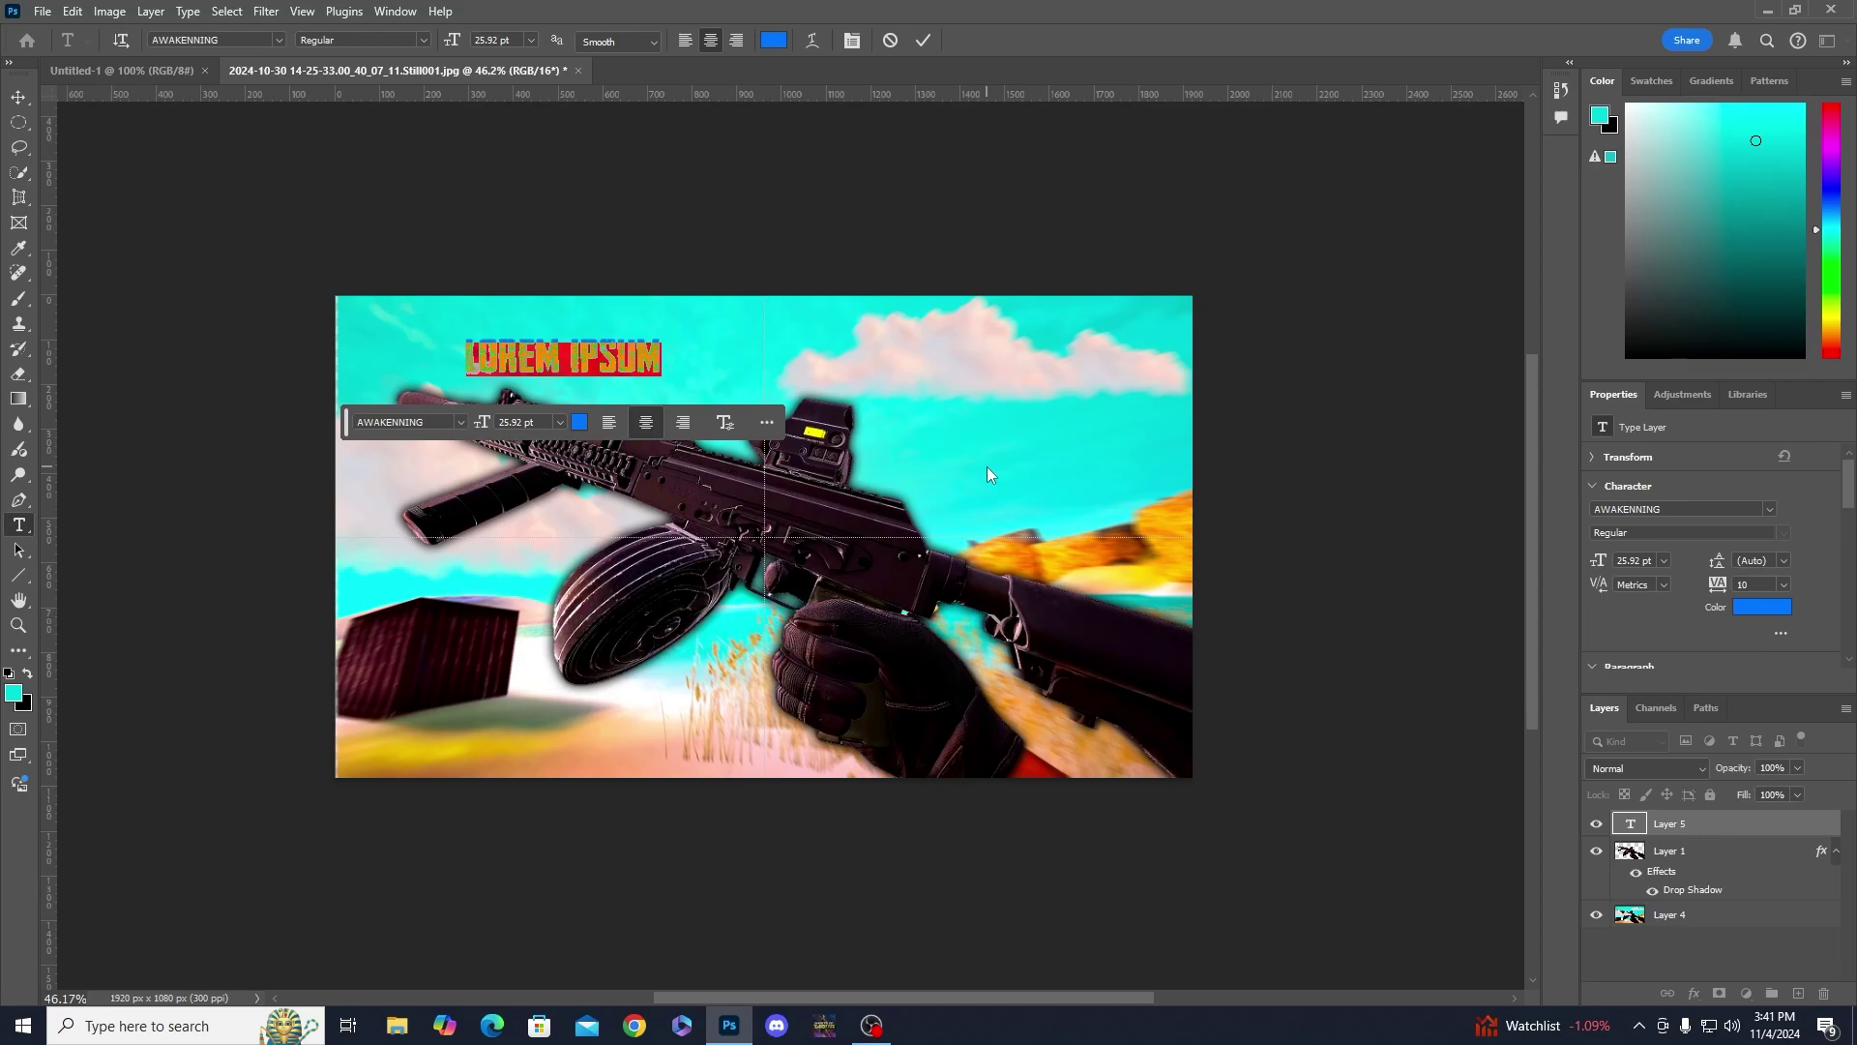
text(AK)
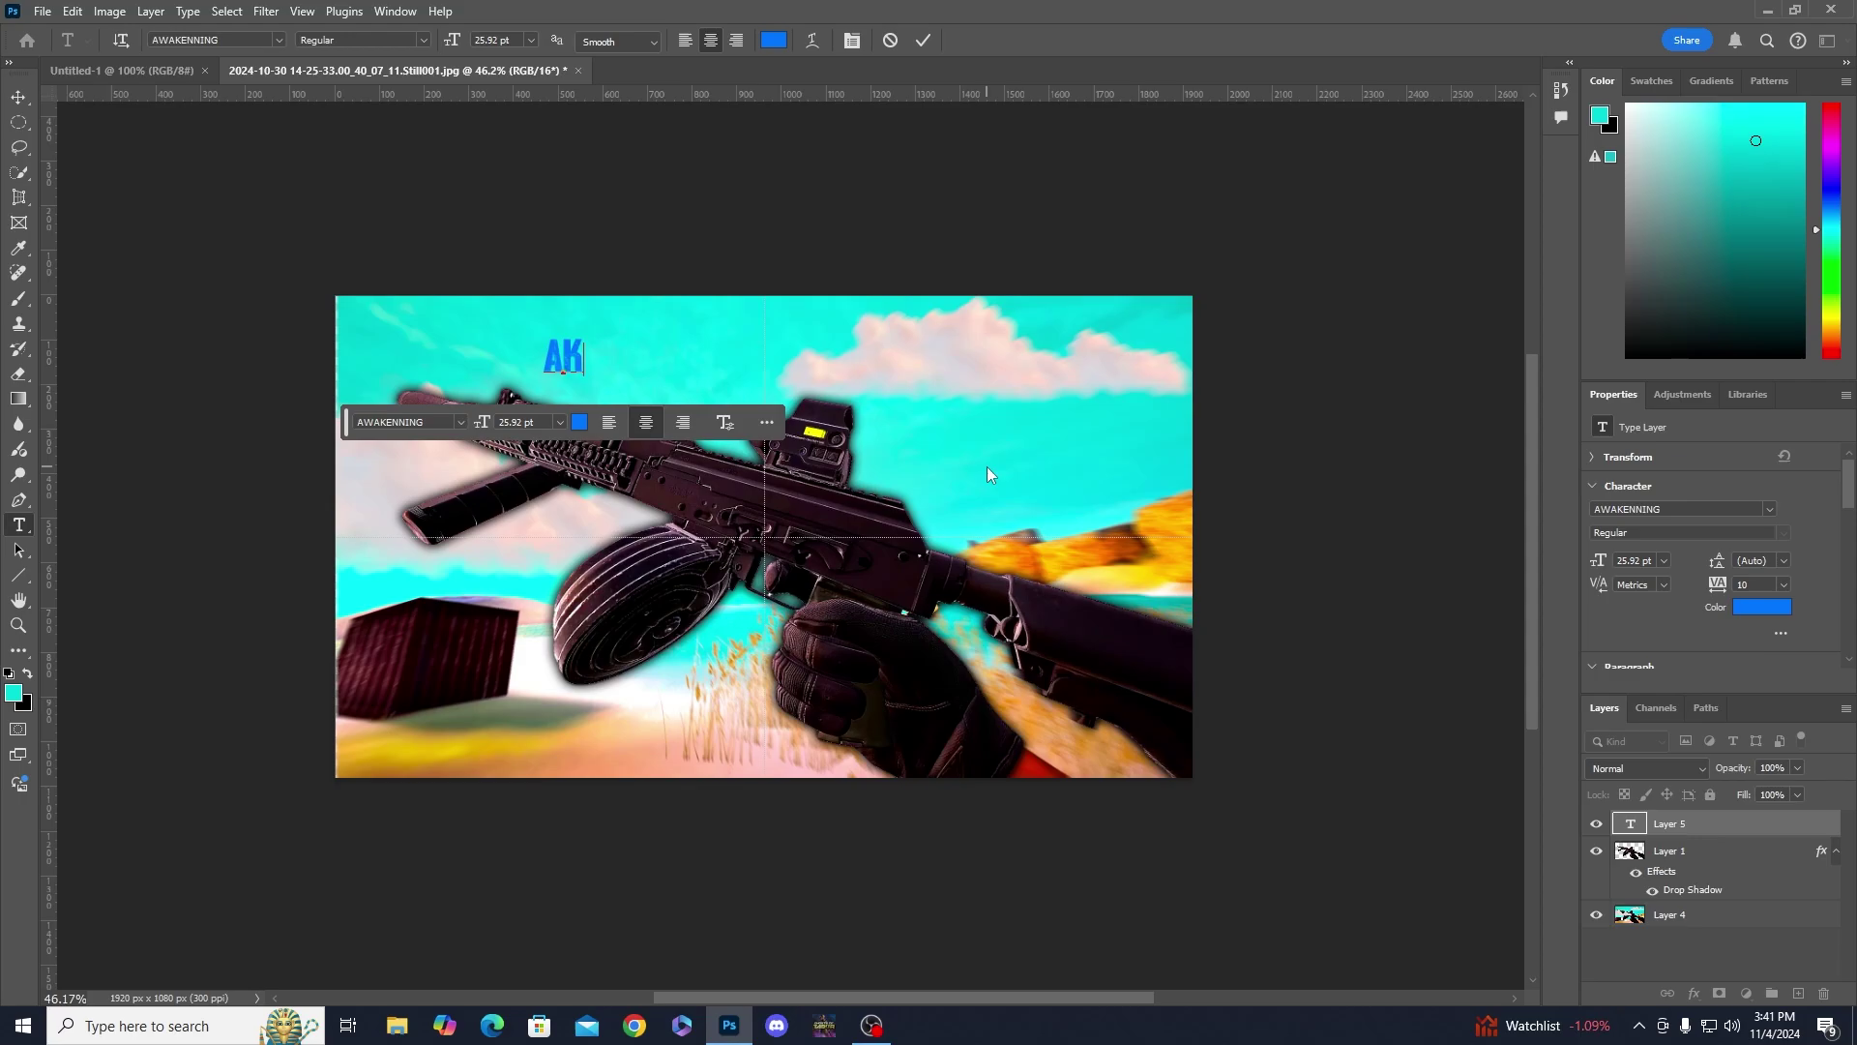
text(ALPHA)
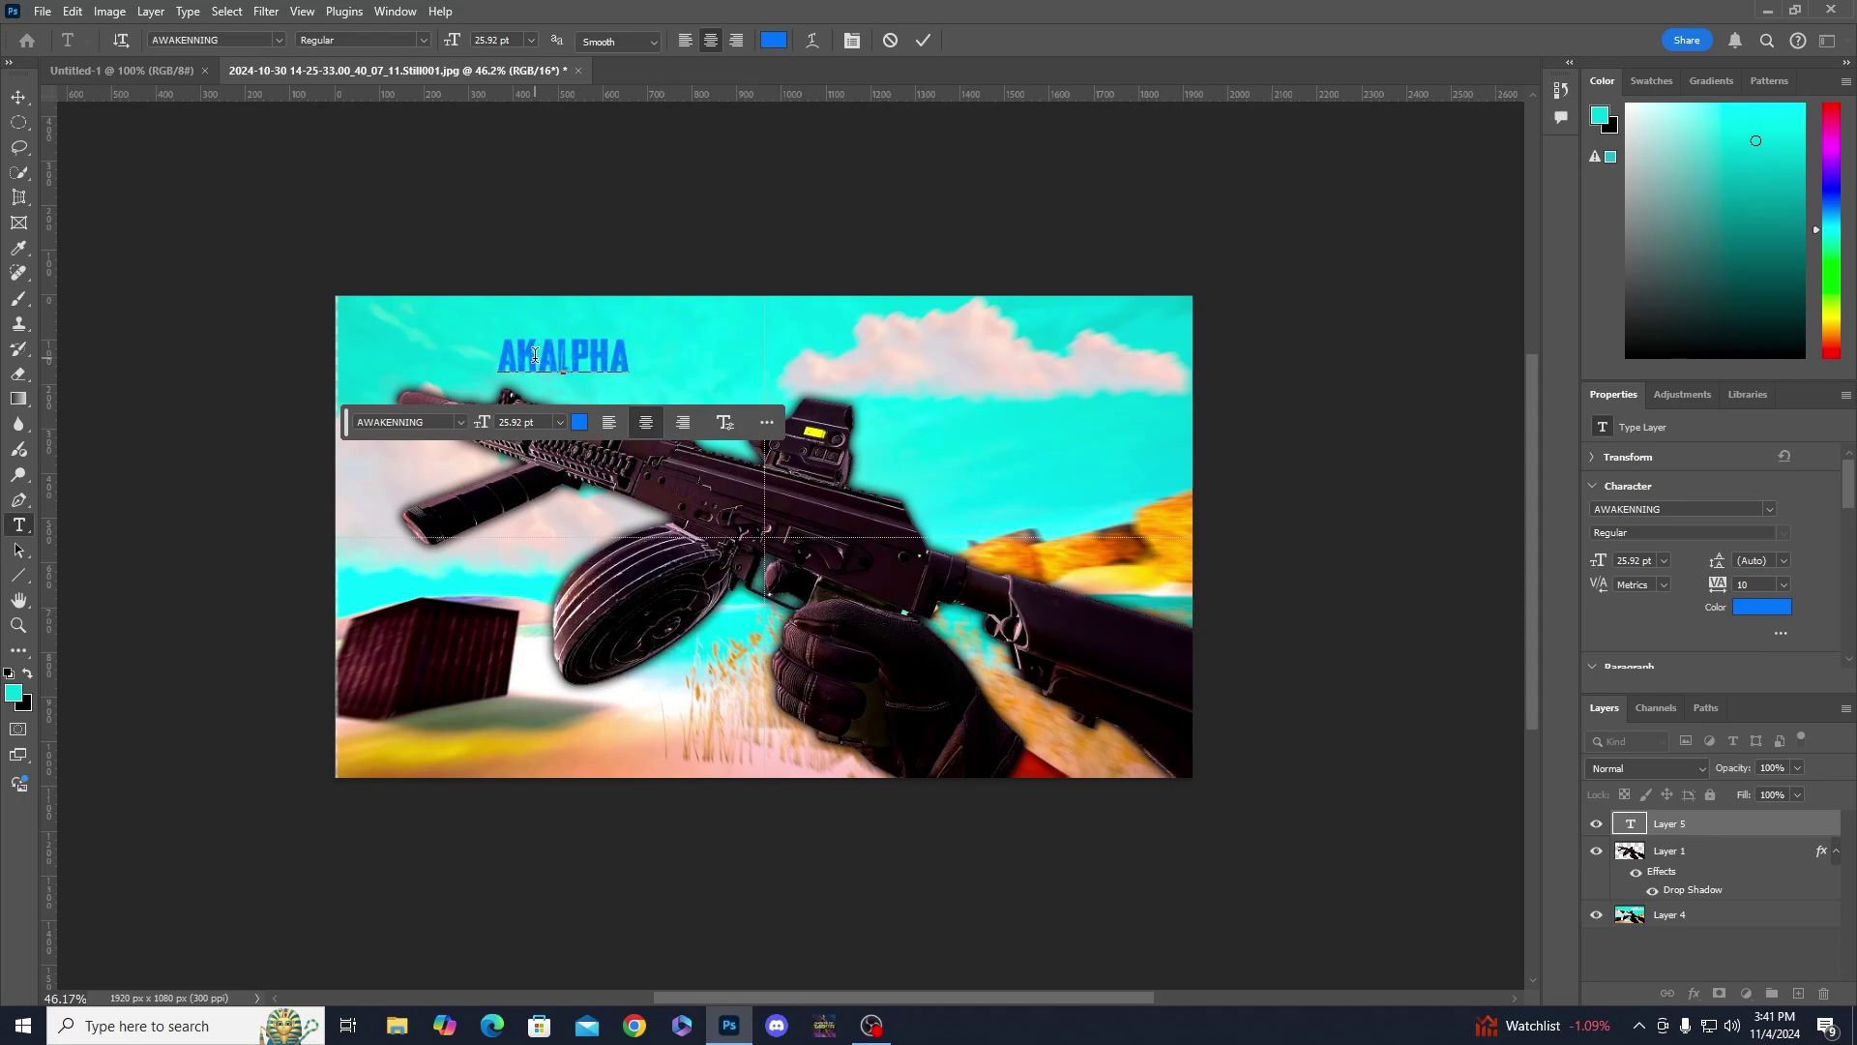
click(535, 354)
key(BackSpace)
text(-)
key(ctrl+a)
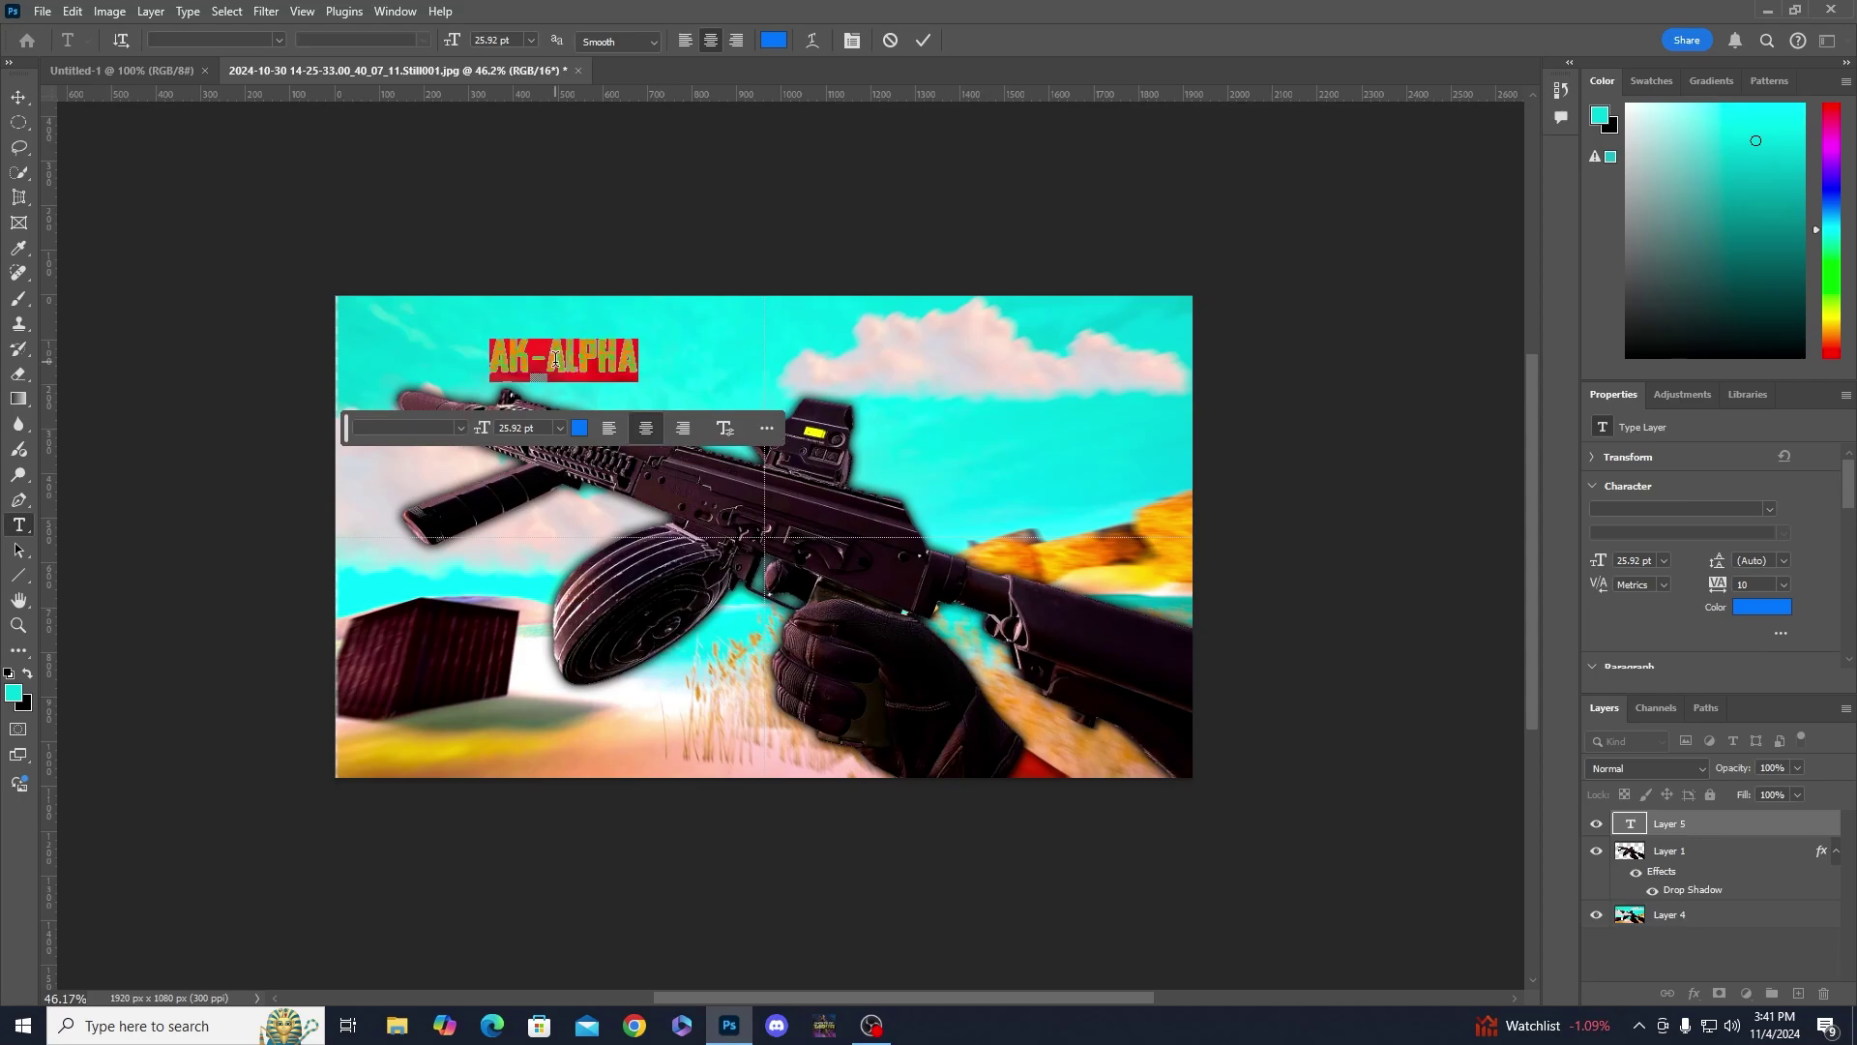
click(466, 432)
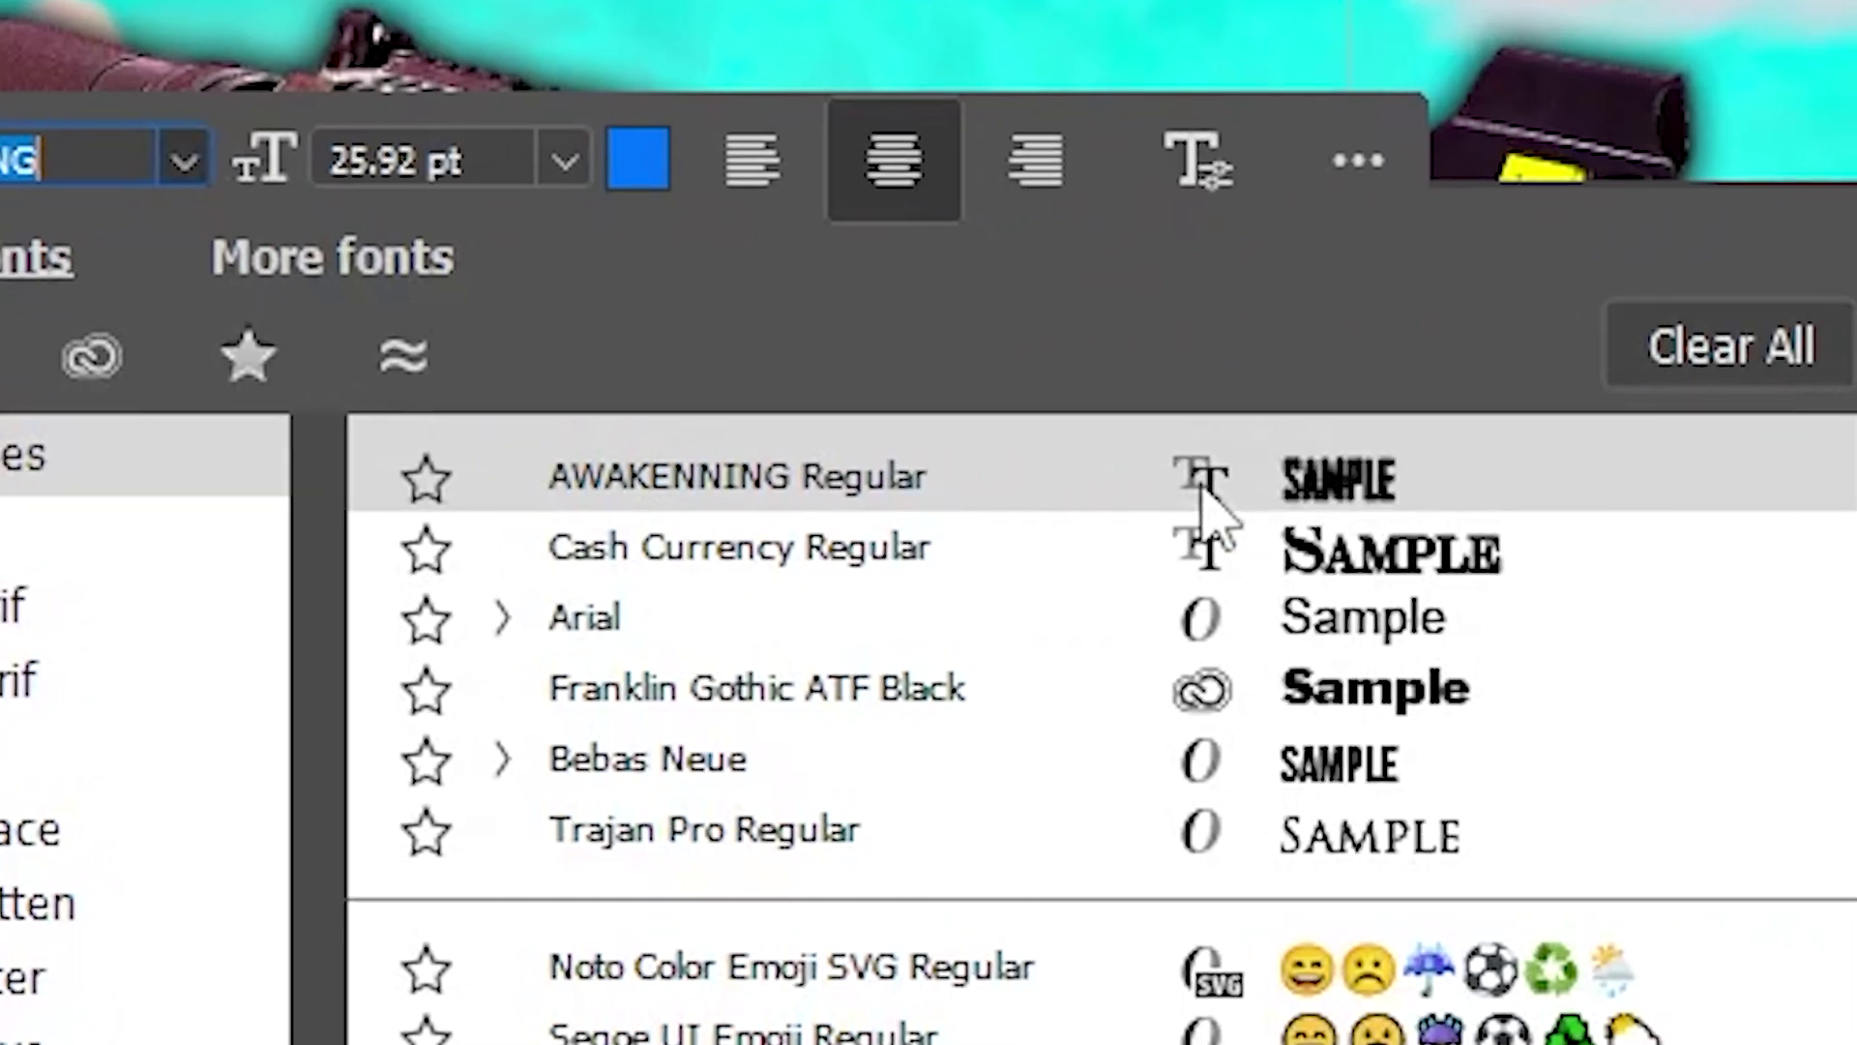
click(559, 498)
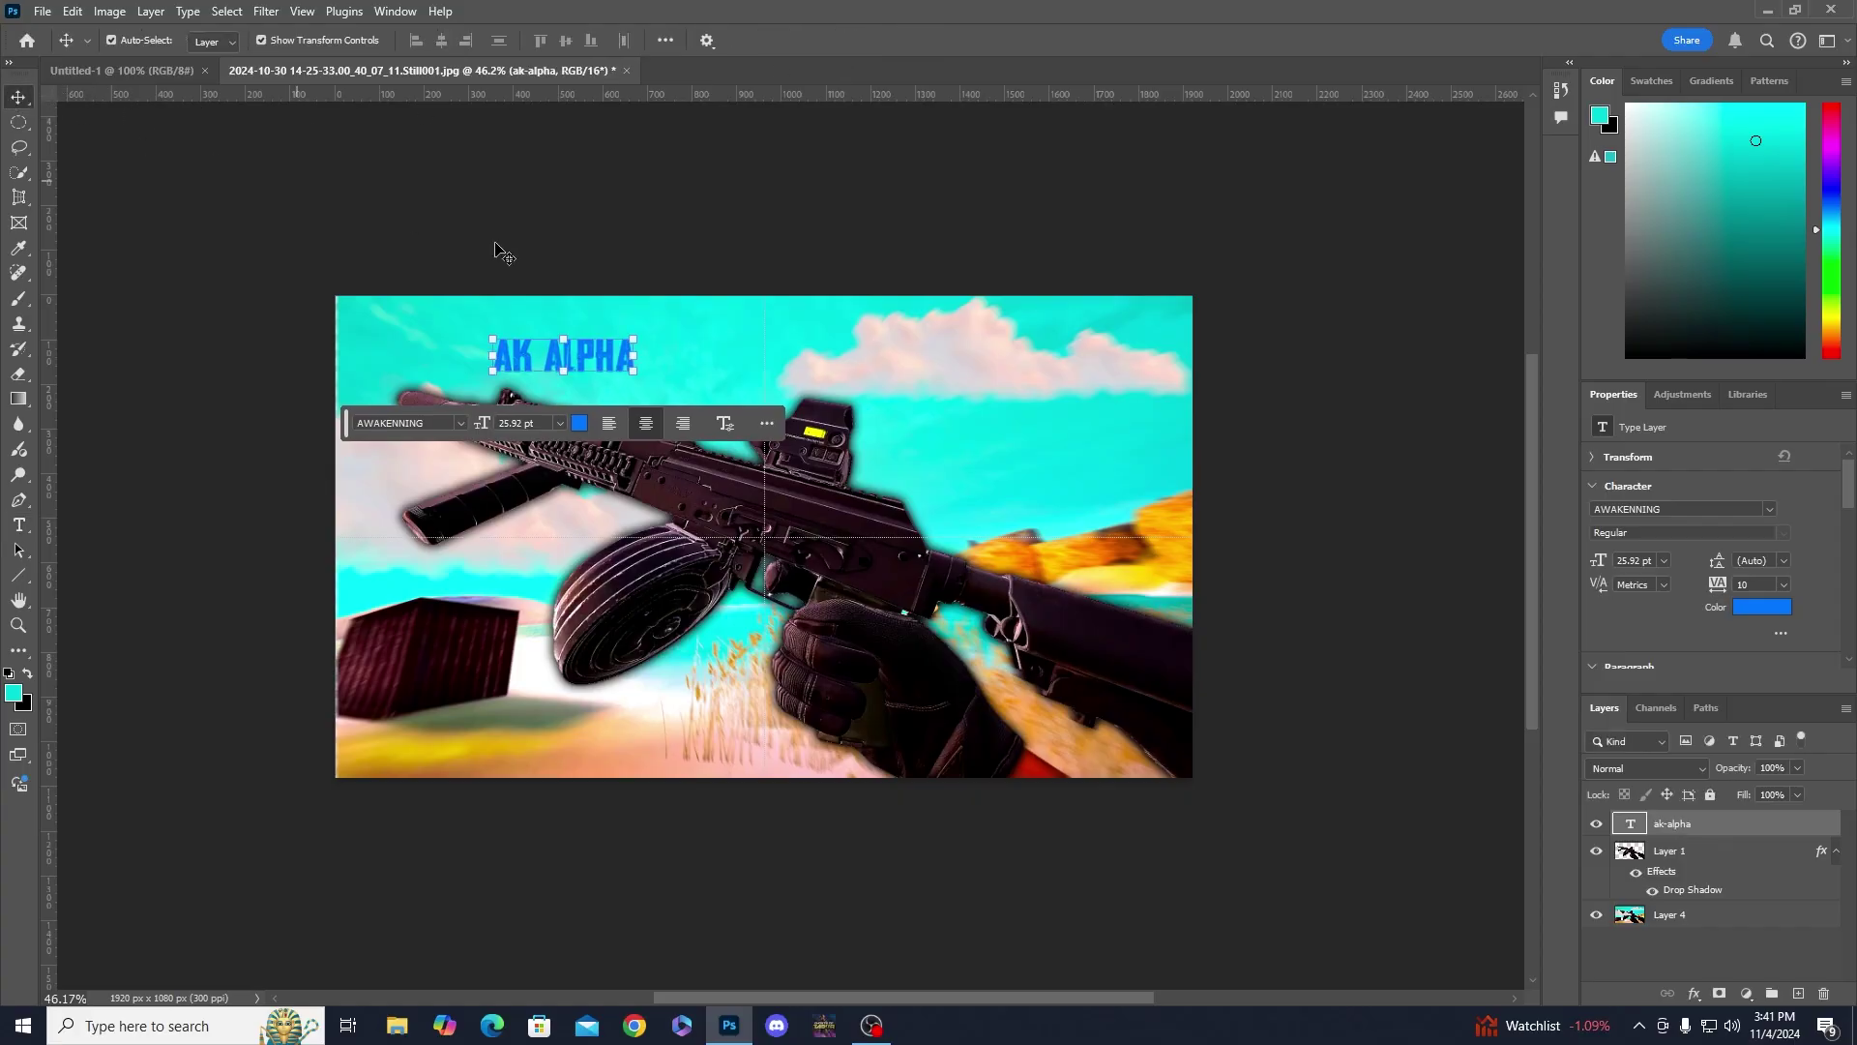
- Scale the AK-ALPHA text up to about 120.5 pt and center it across the upper part of the image
key(ctrl+t)
drag(670, 395, 1186, 531)
drag(1083, 447, 966, 345)
click(957, 39)
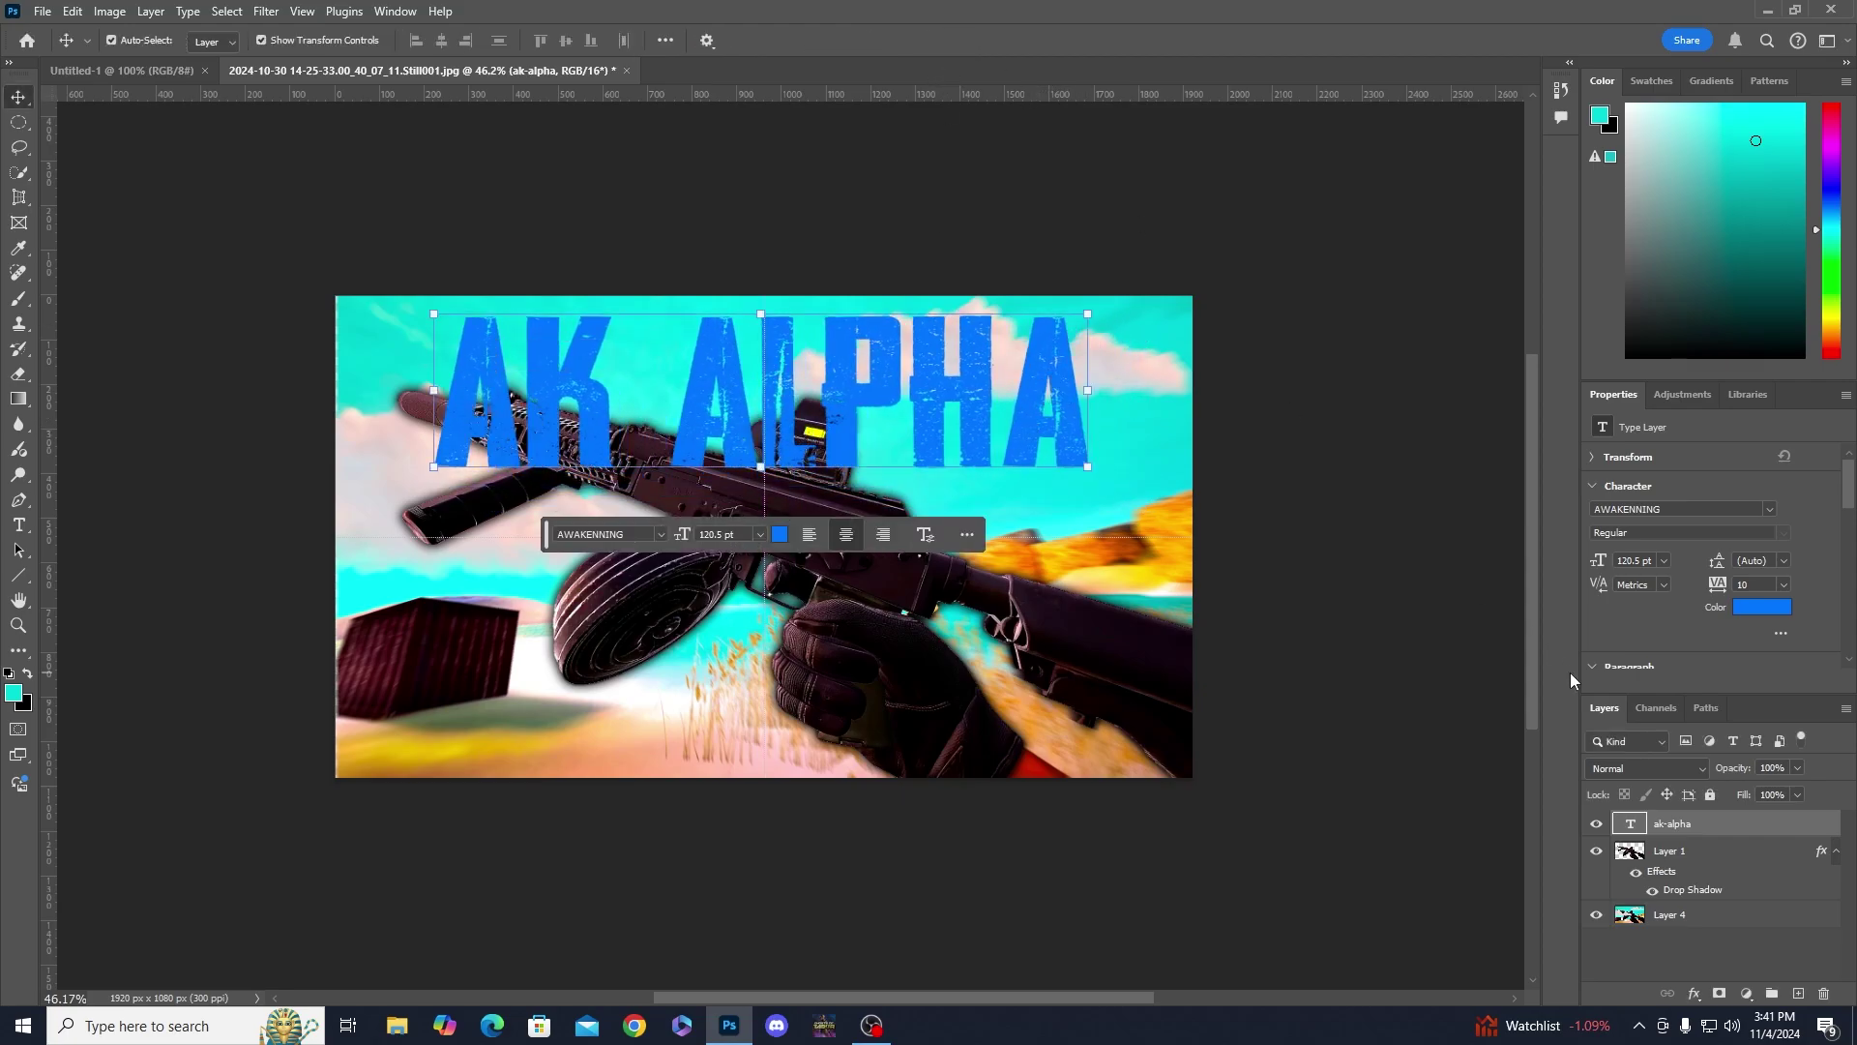
- Move the ak-alpha text layer beneath the rifle's Layer 1, keeping its blend mode at Normal
drag(1682, 868, 1691, 880)
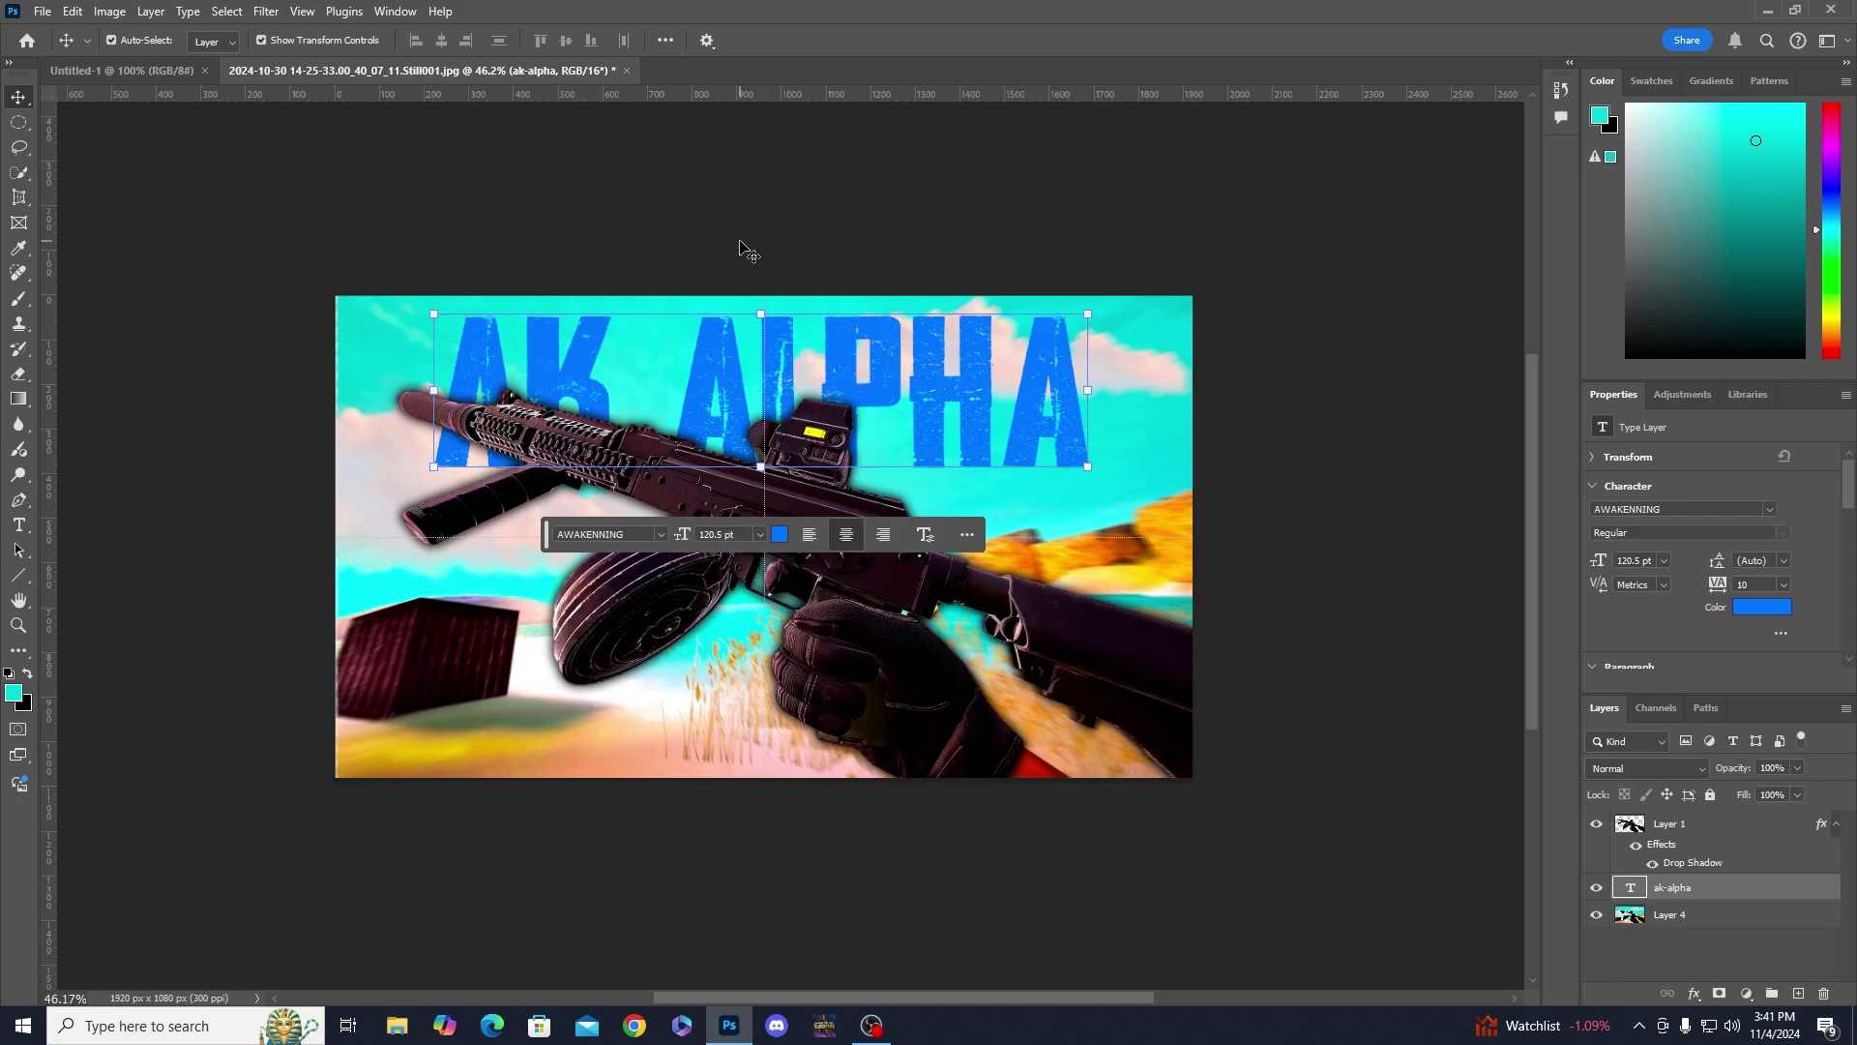
click(1674, 768)
click(1401, 728)
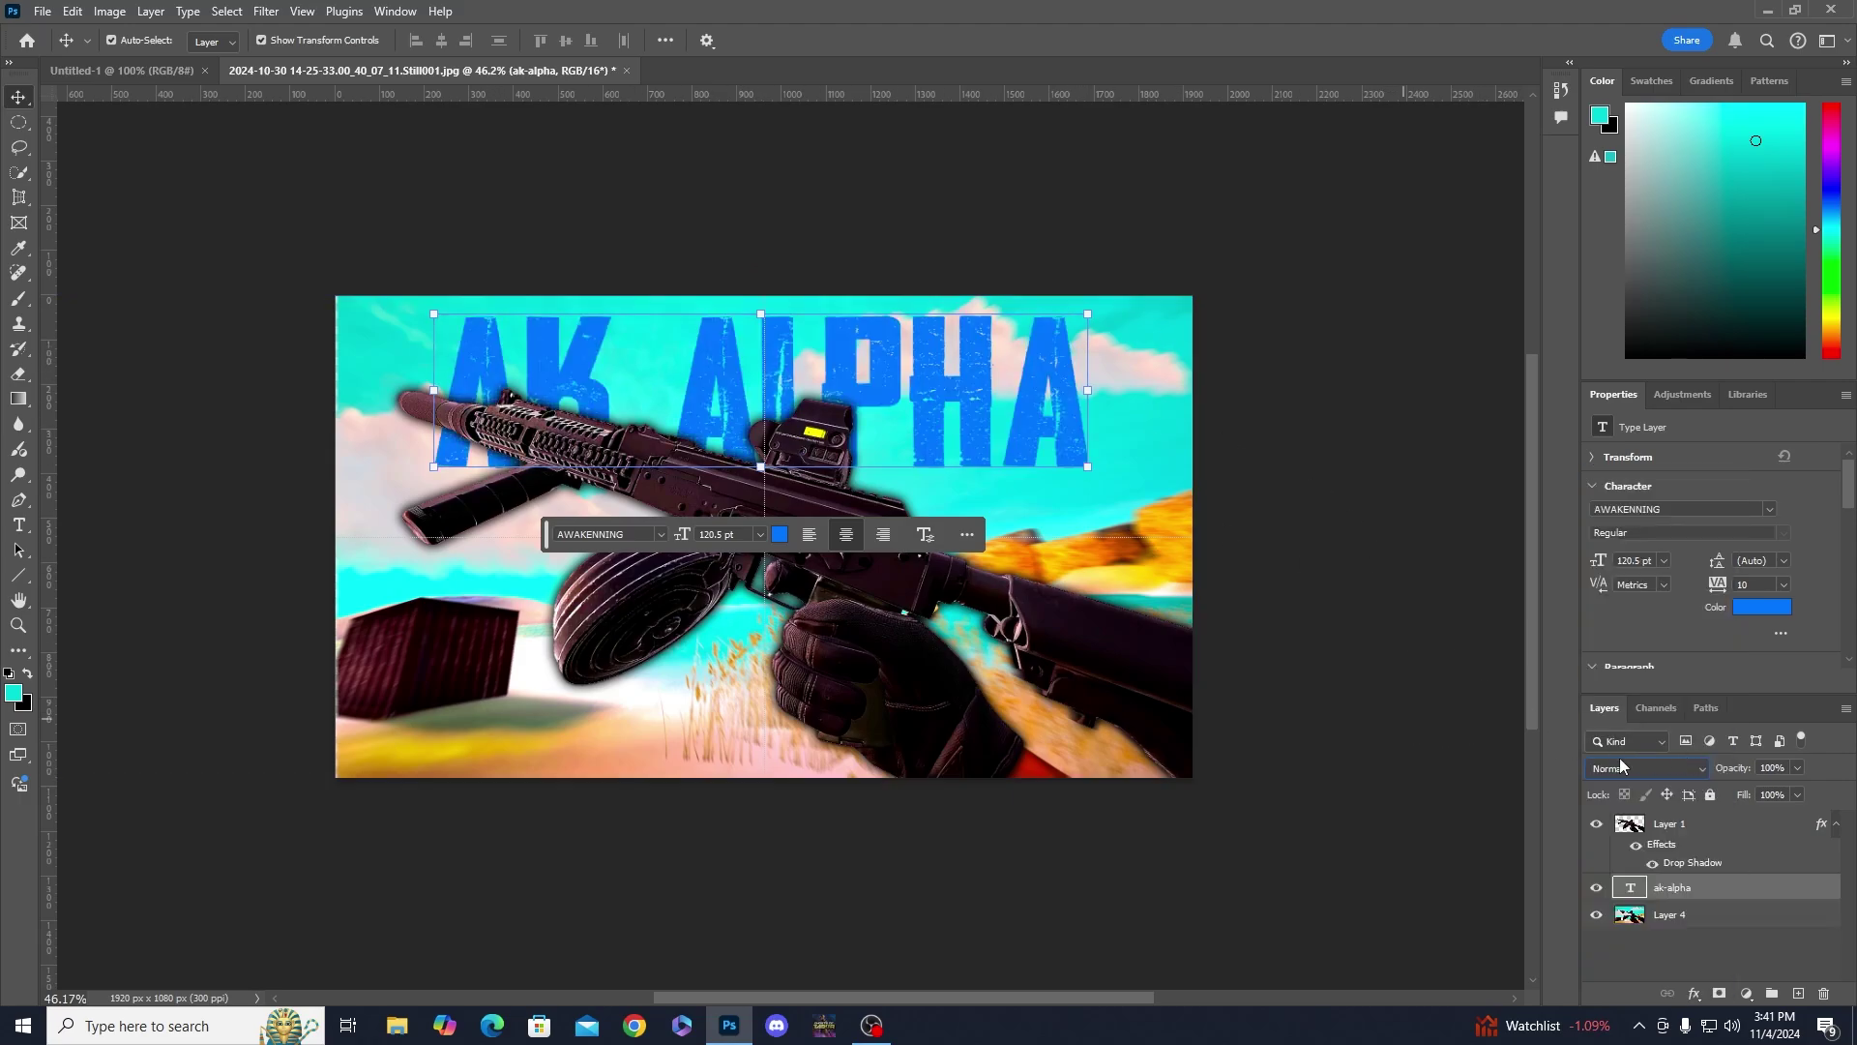
- Set the ak-alpha text layer's blend mode to Difference and change its text color to a bright turquoise green
click(1703, 768)
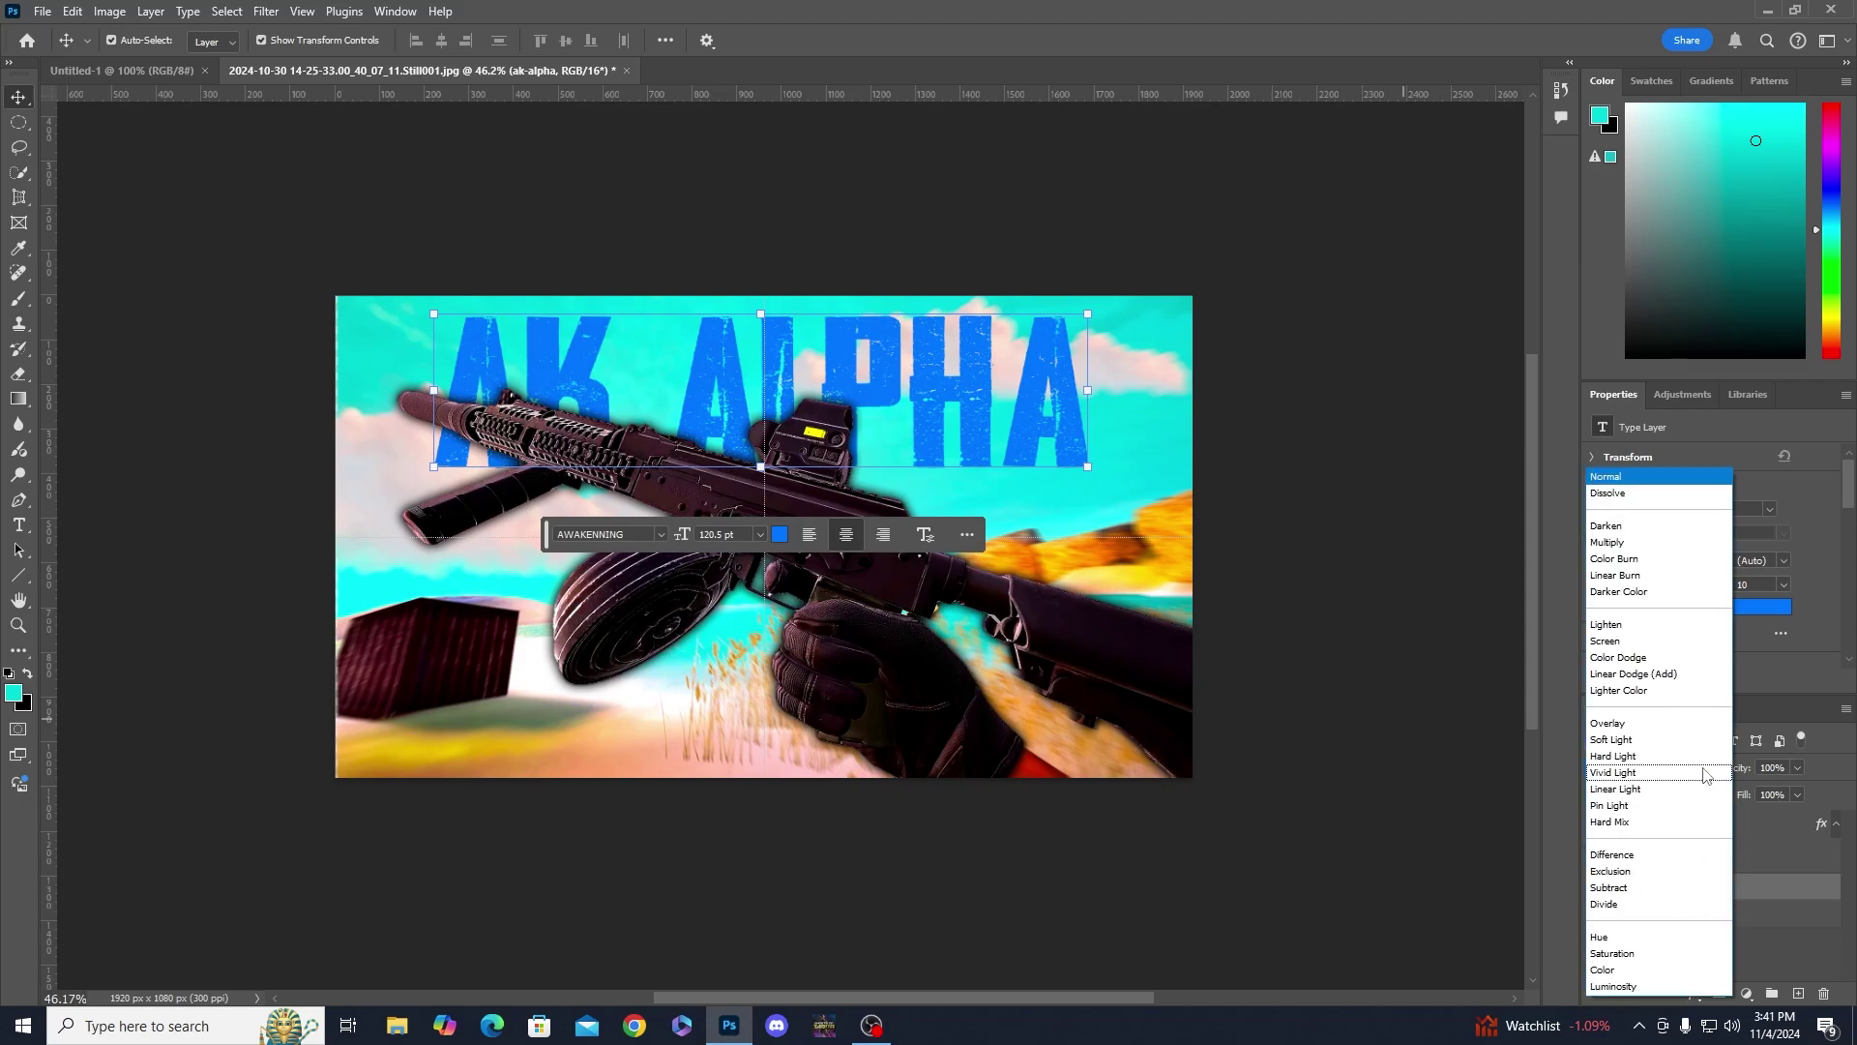
click(1625, 857)
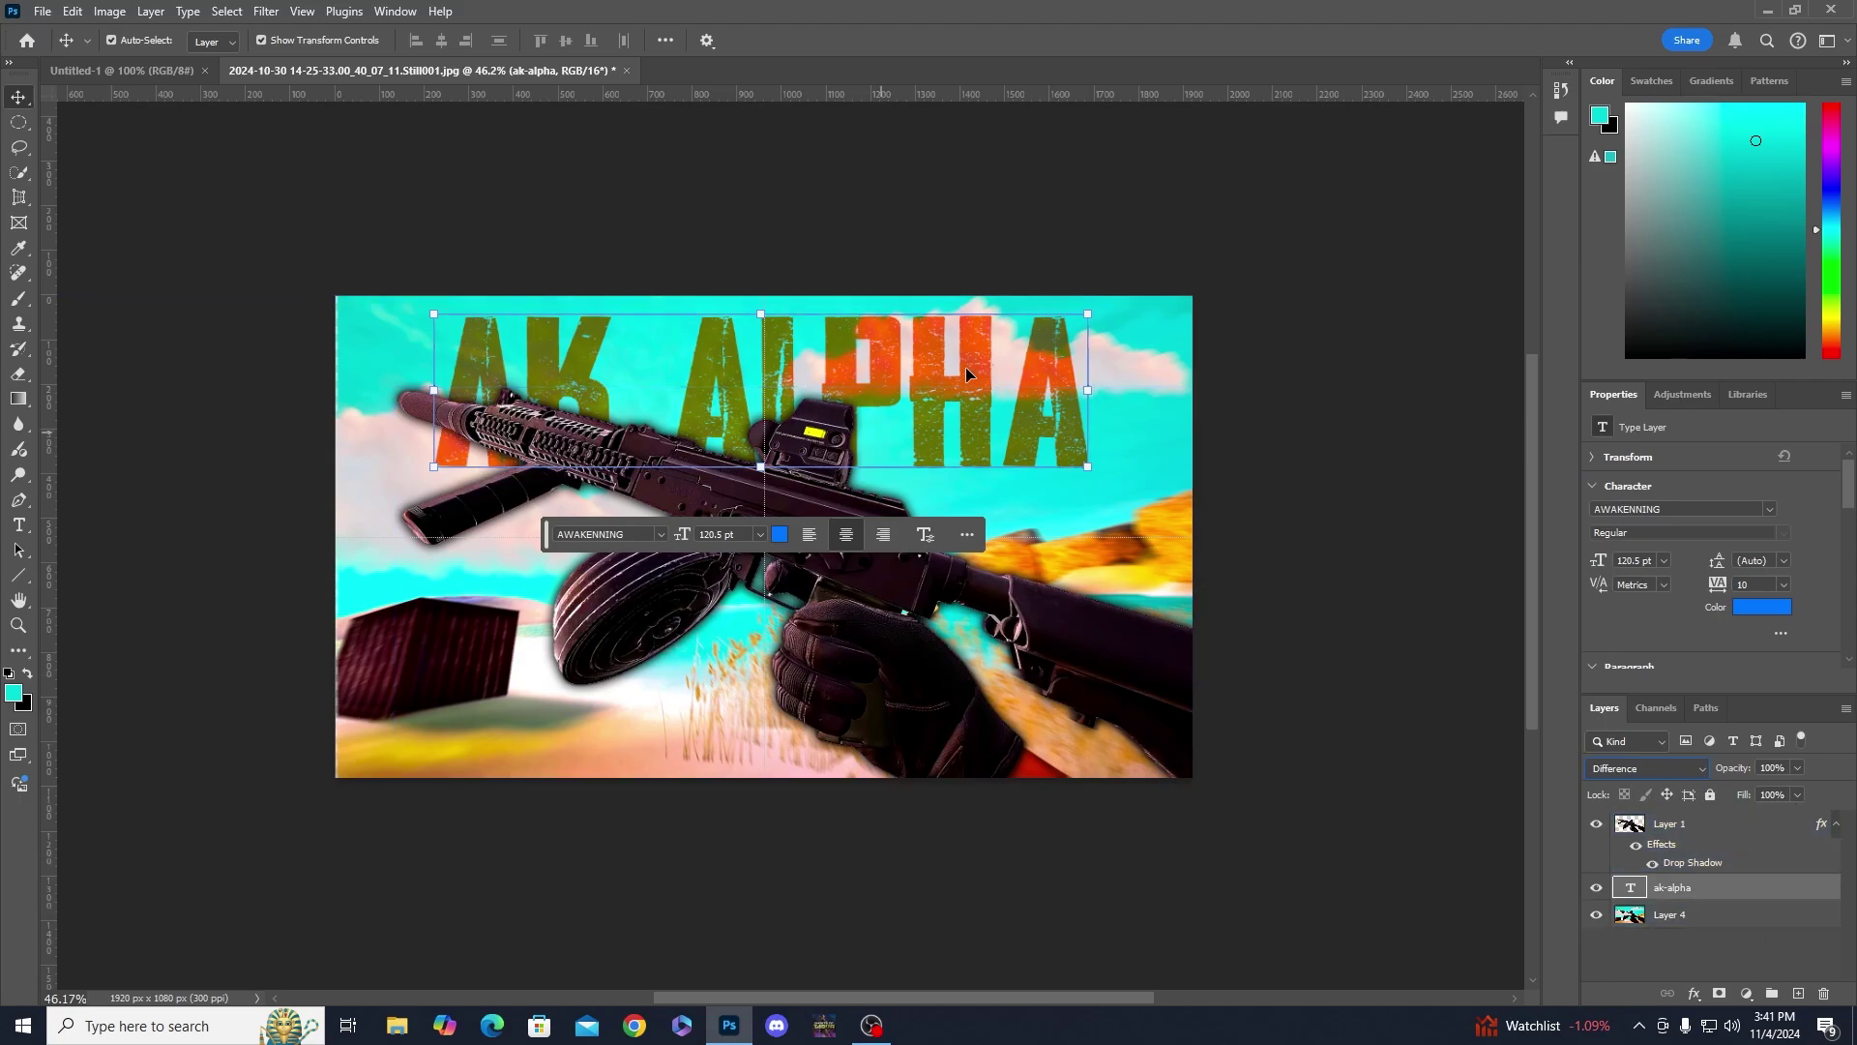
click(1770, 607)
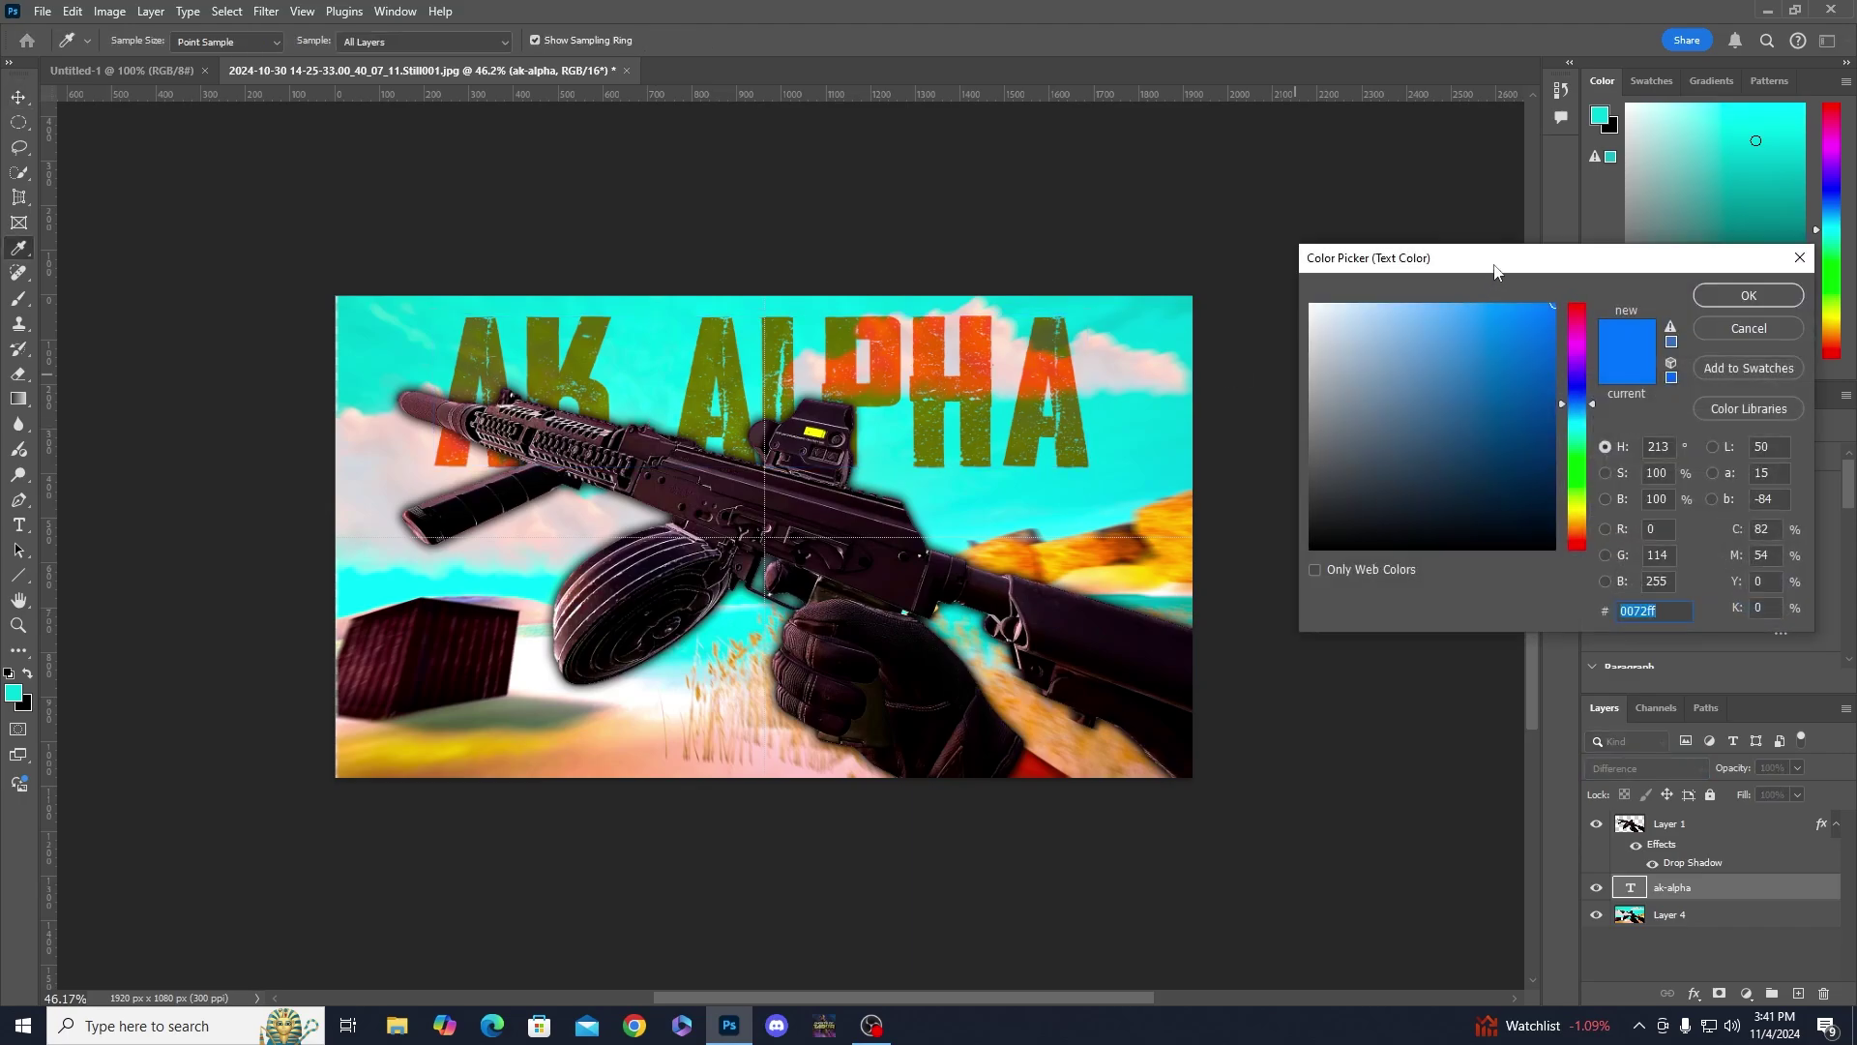
drag(1495, 265, 1397, 254)
drag(1483, 312, 1482, 416)
click(1652, 285)
key(v)
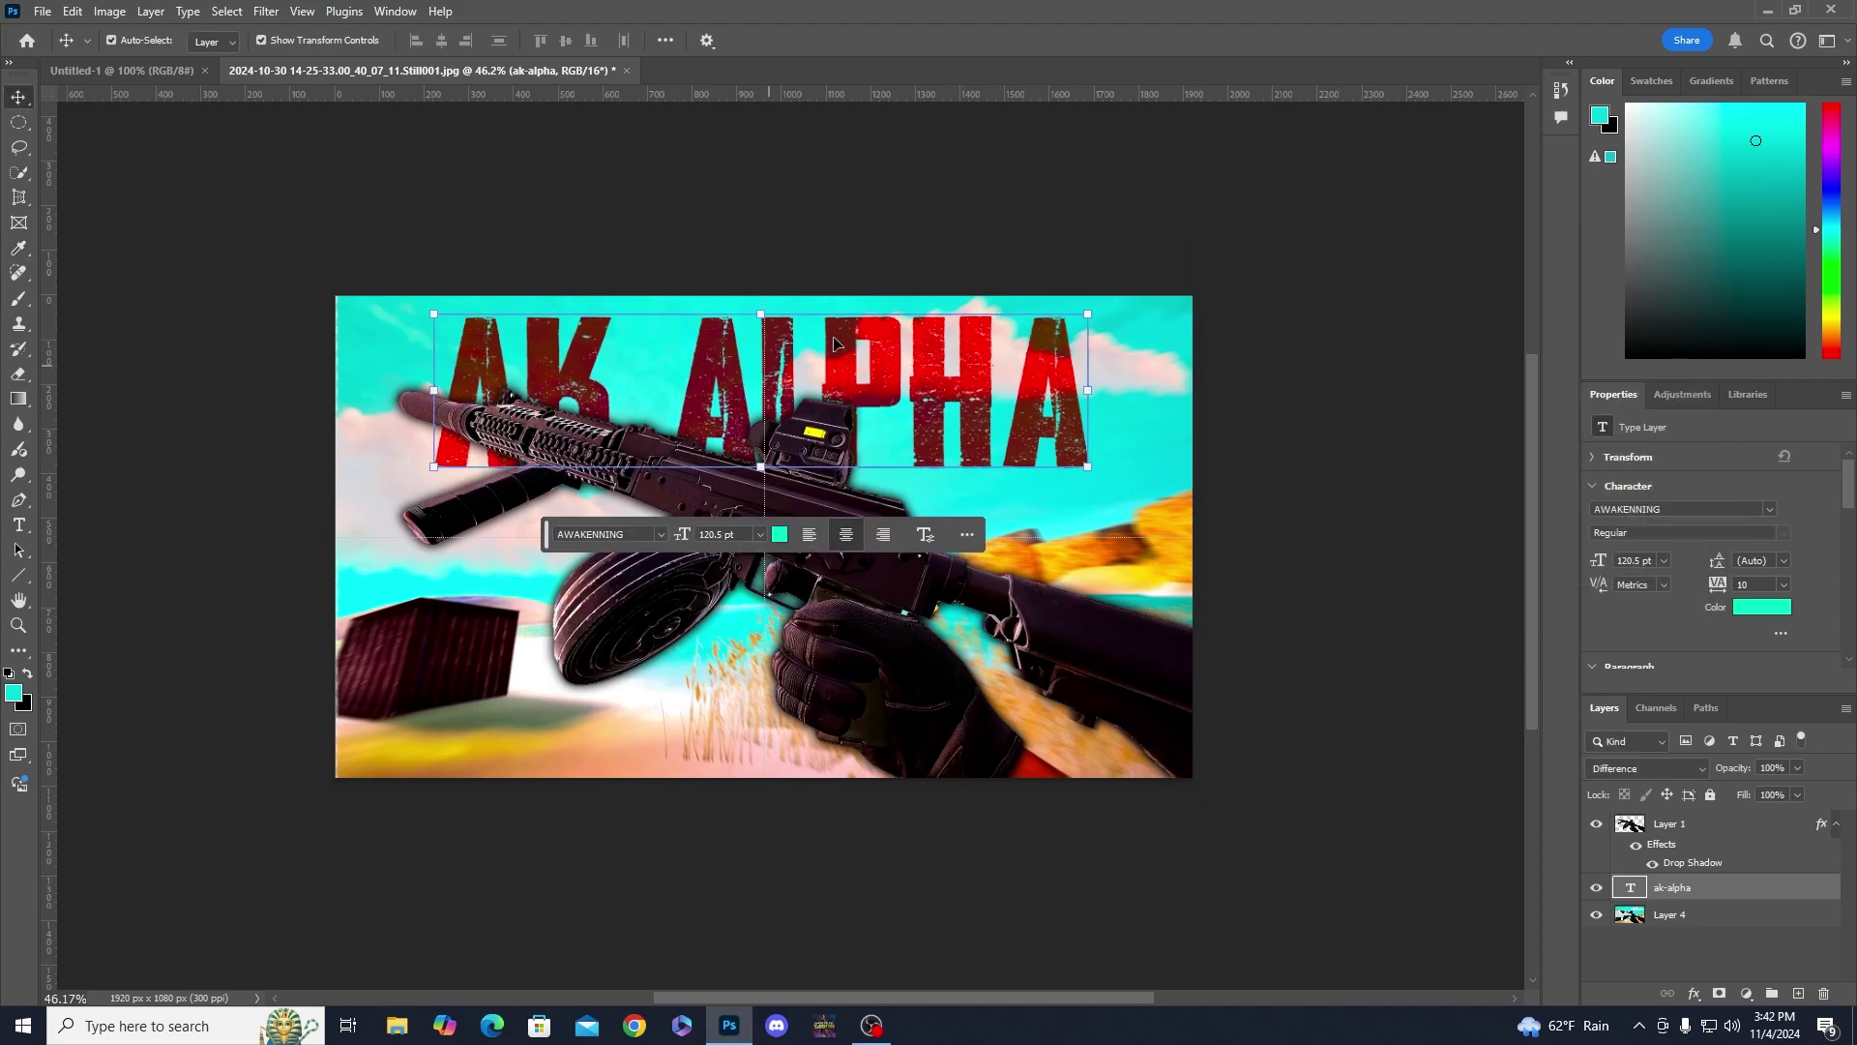
- Examine the image with the recolored AK-ALPHA title at small zoom levels to judge its readability as a thumbnail
click(994, 346)
scroll(902, 387, down, 5)
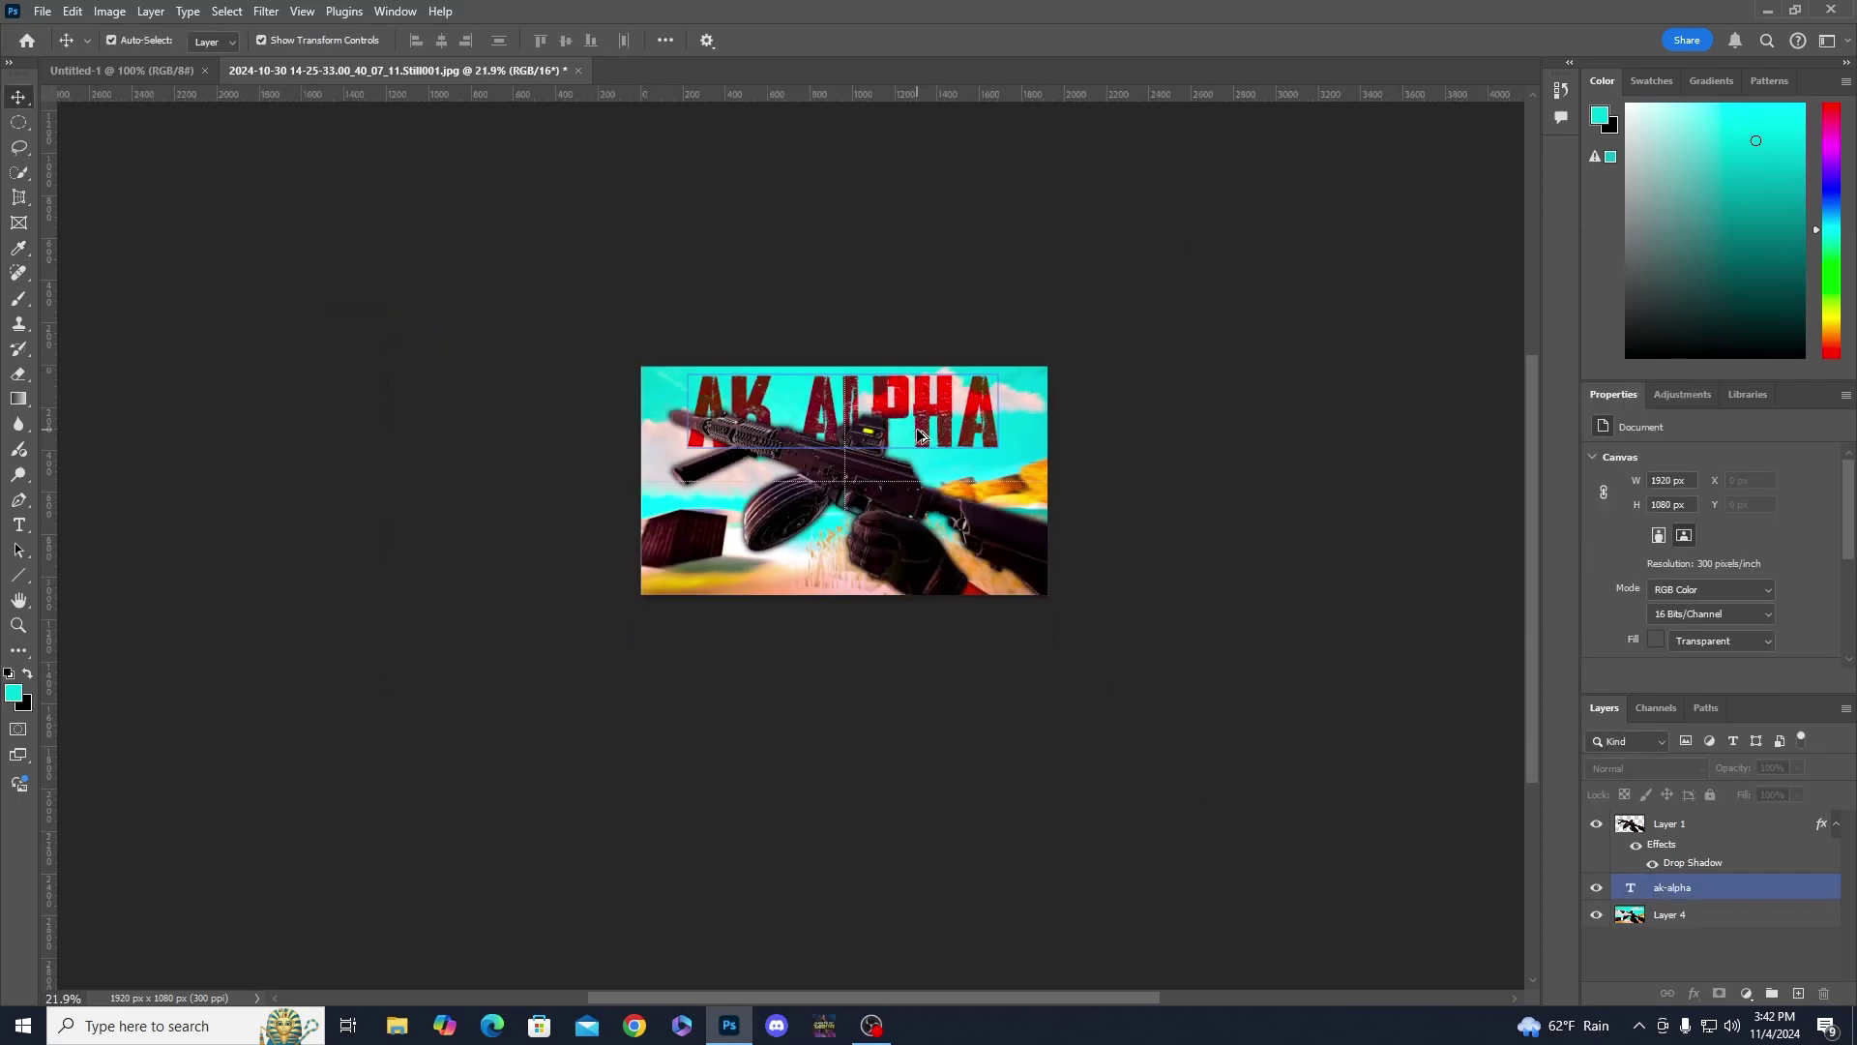
click(1182, 353)
scroll(1180, 356, left, 1)
scroll(1180, 358, right, 2)
scroll(1174, 361, up, 2)
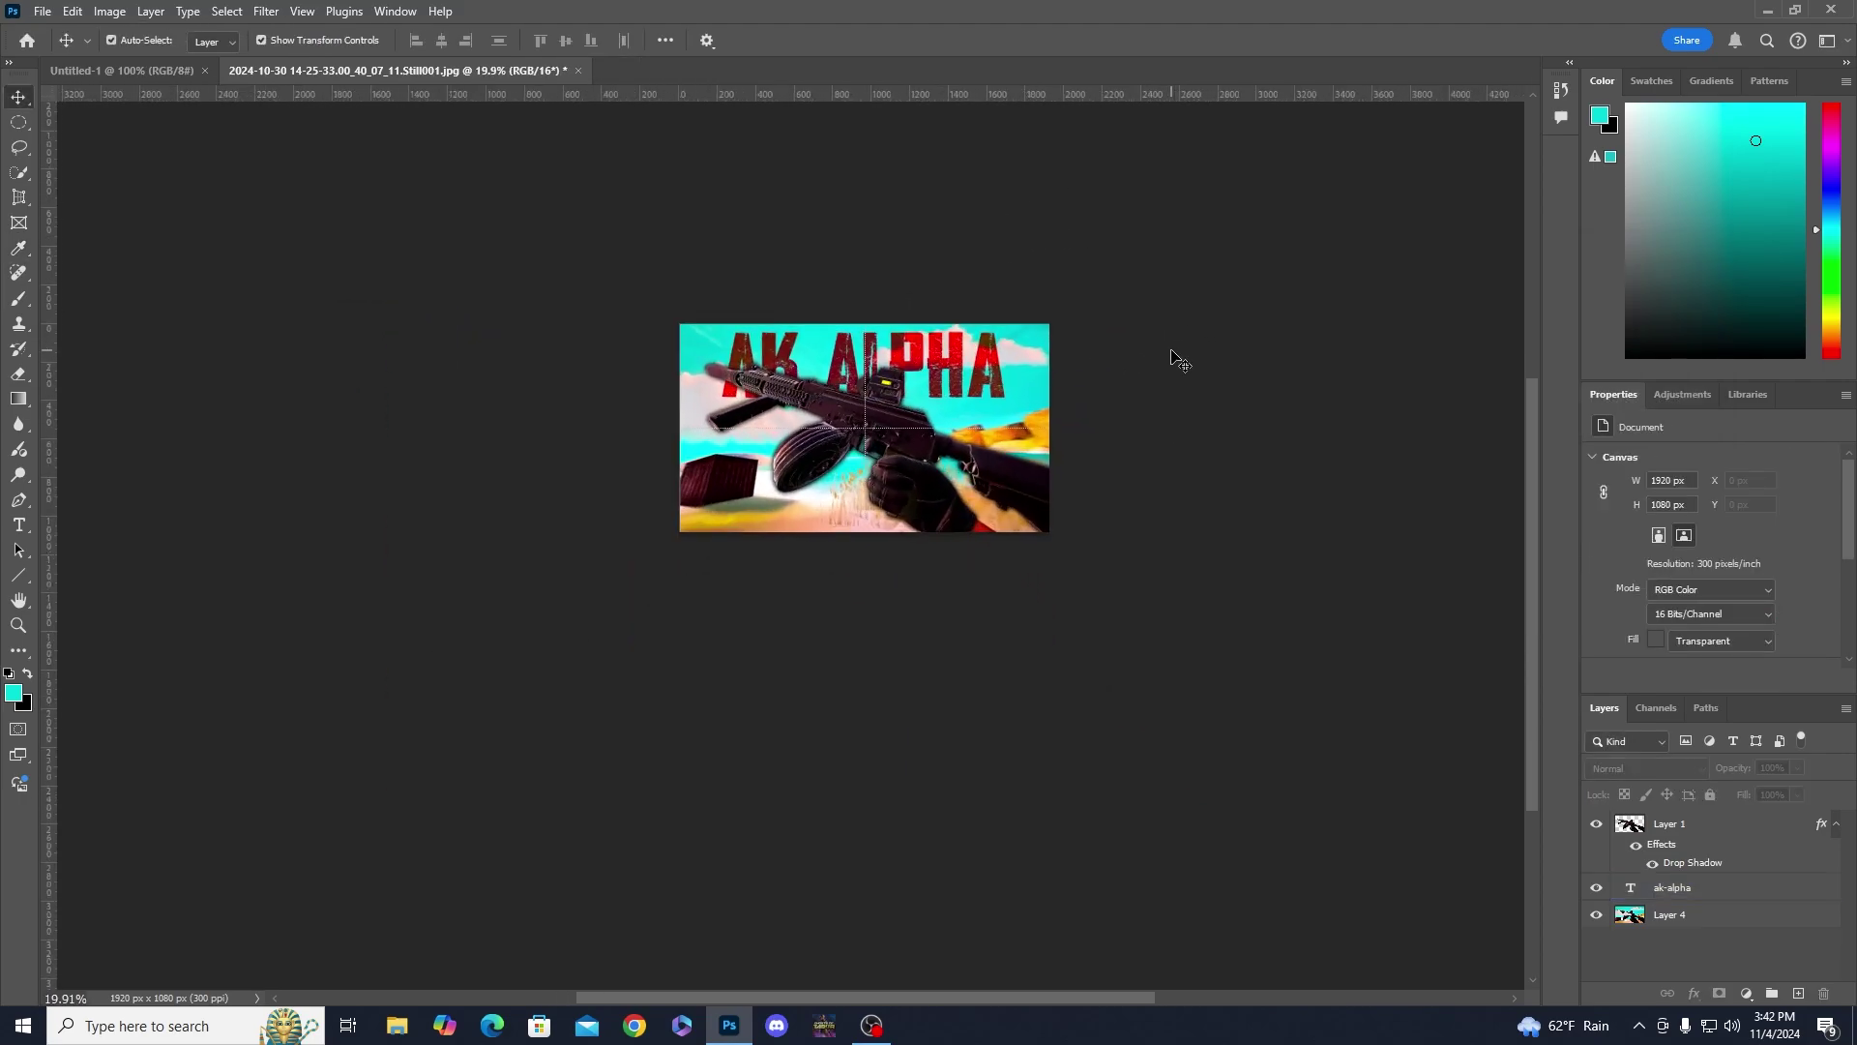
scroll(1179, 403, right, 1)
scroll(1106, 442, down, 1)
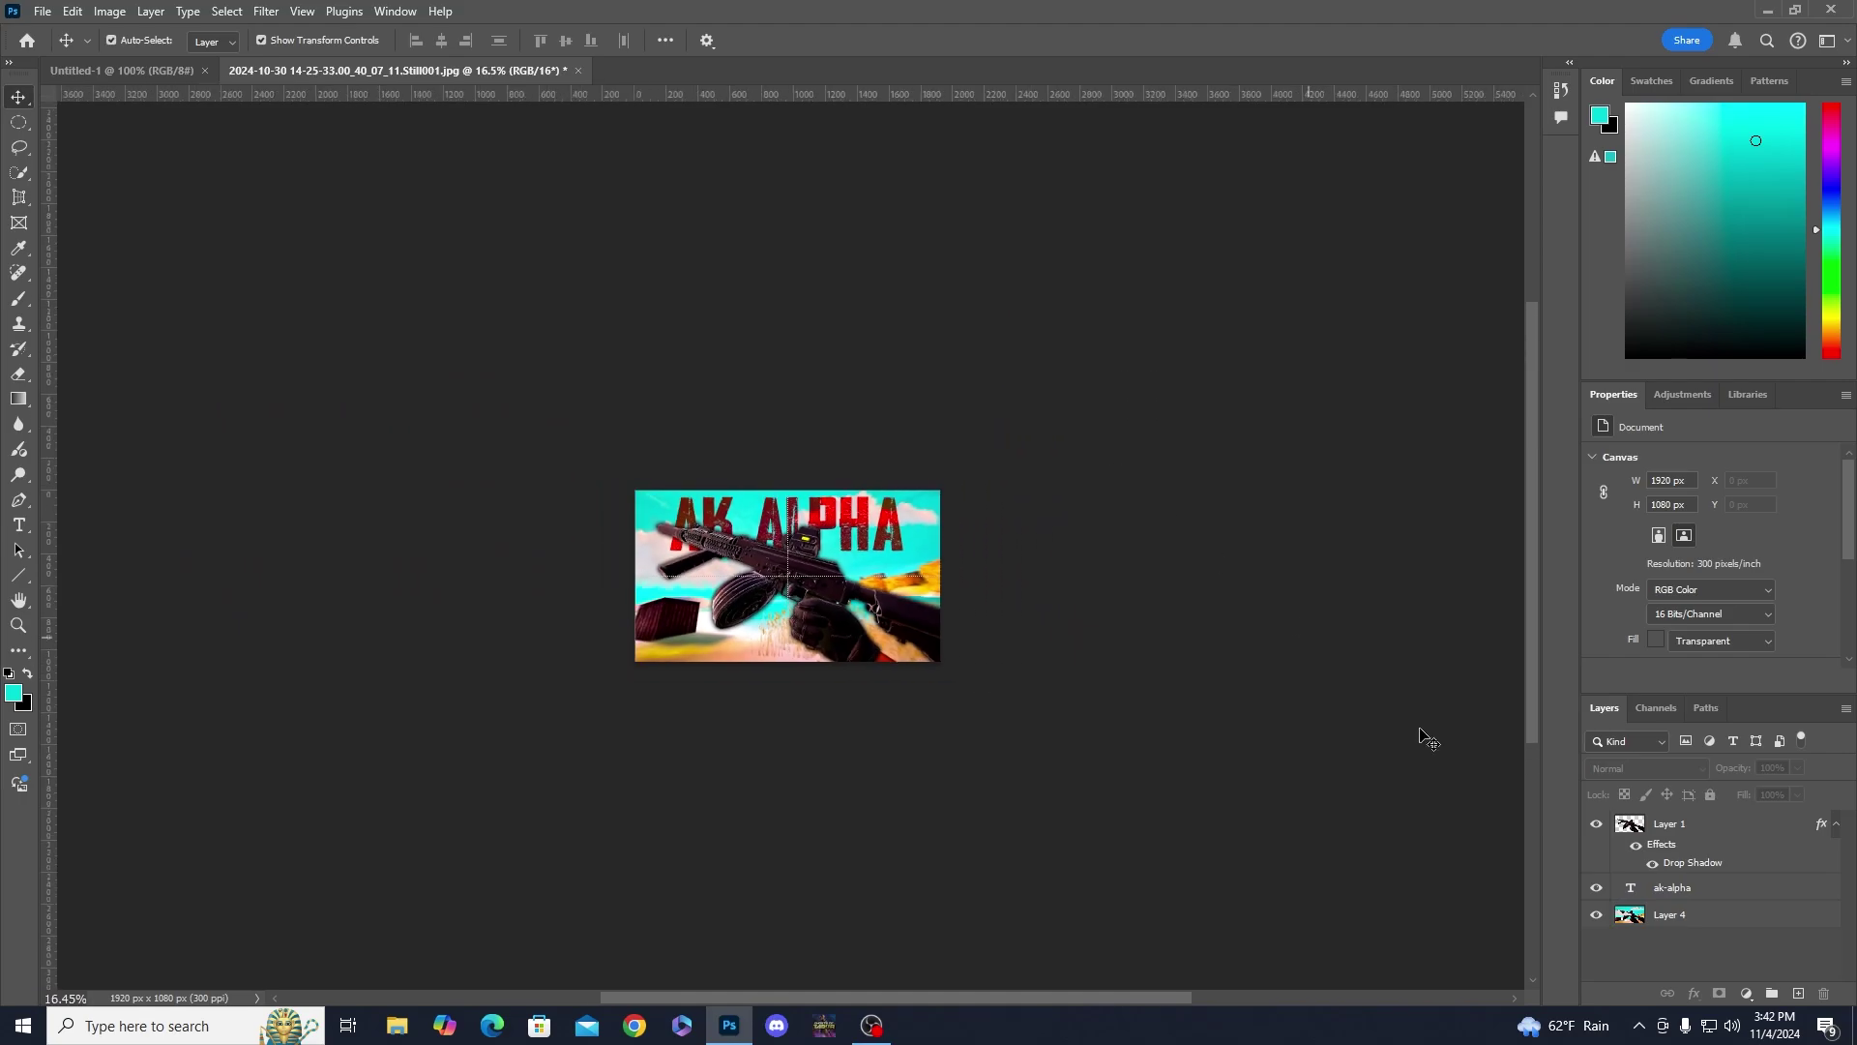
- Hide the ak-alpha text layer and review the rifle and background without the title
click(1596, 887)
scroll(773, 581, up, 3)
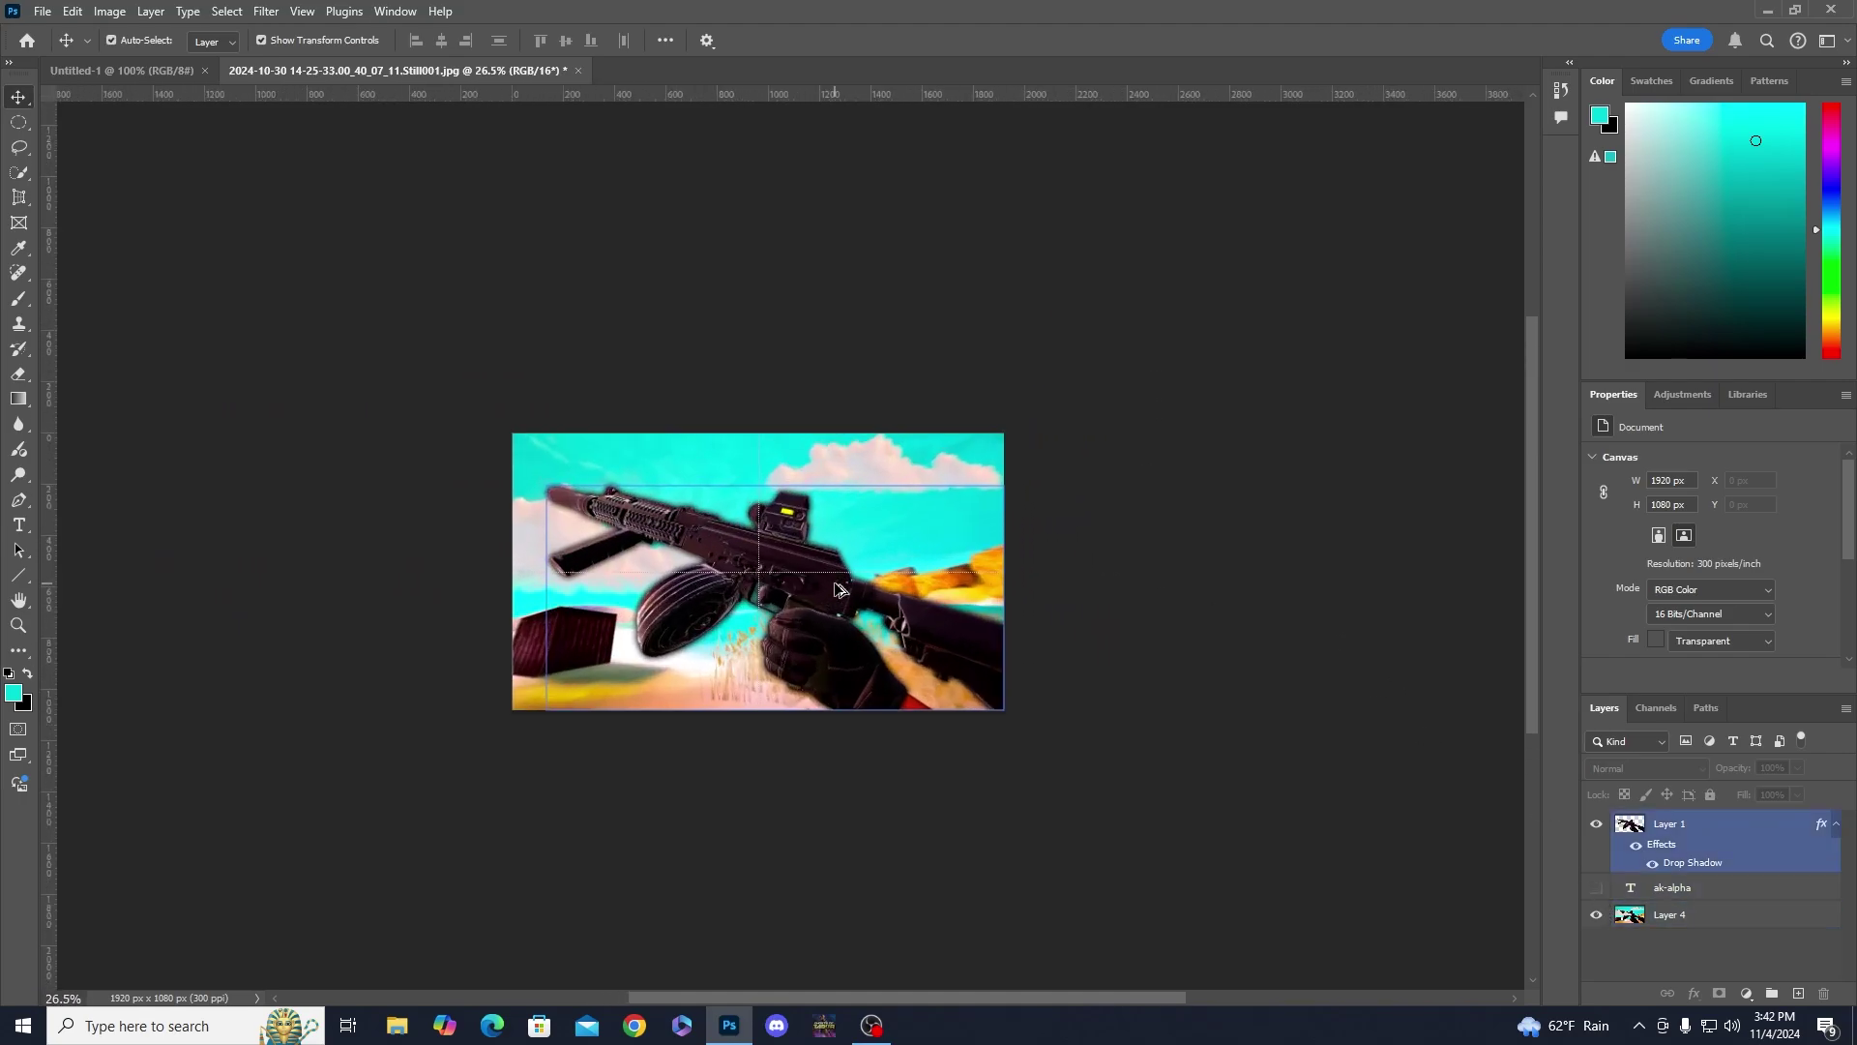
scroll(838, 308, down, 2)
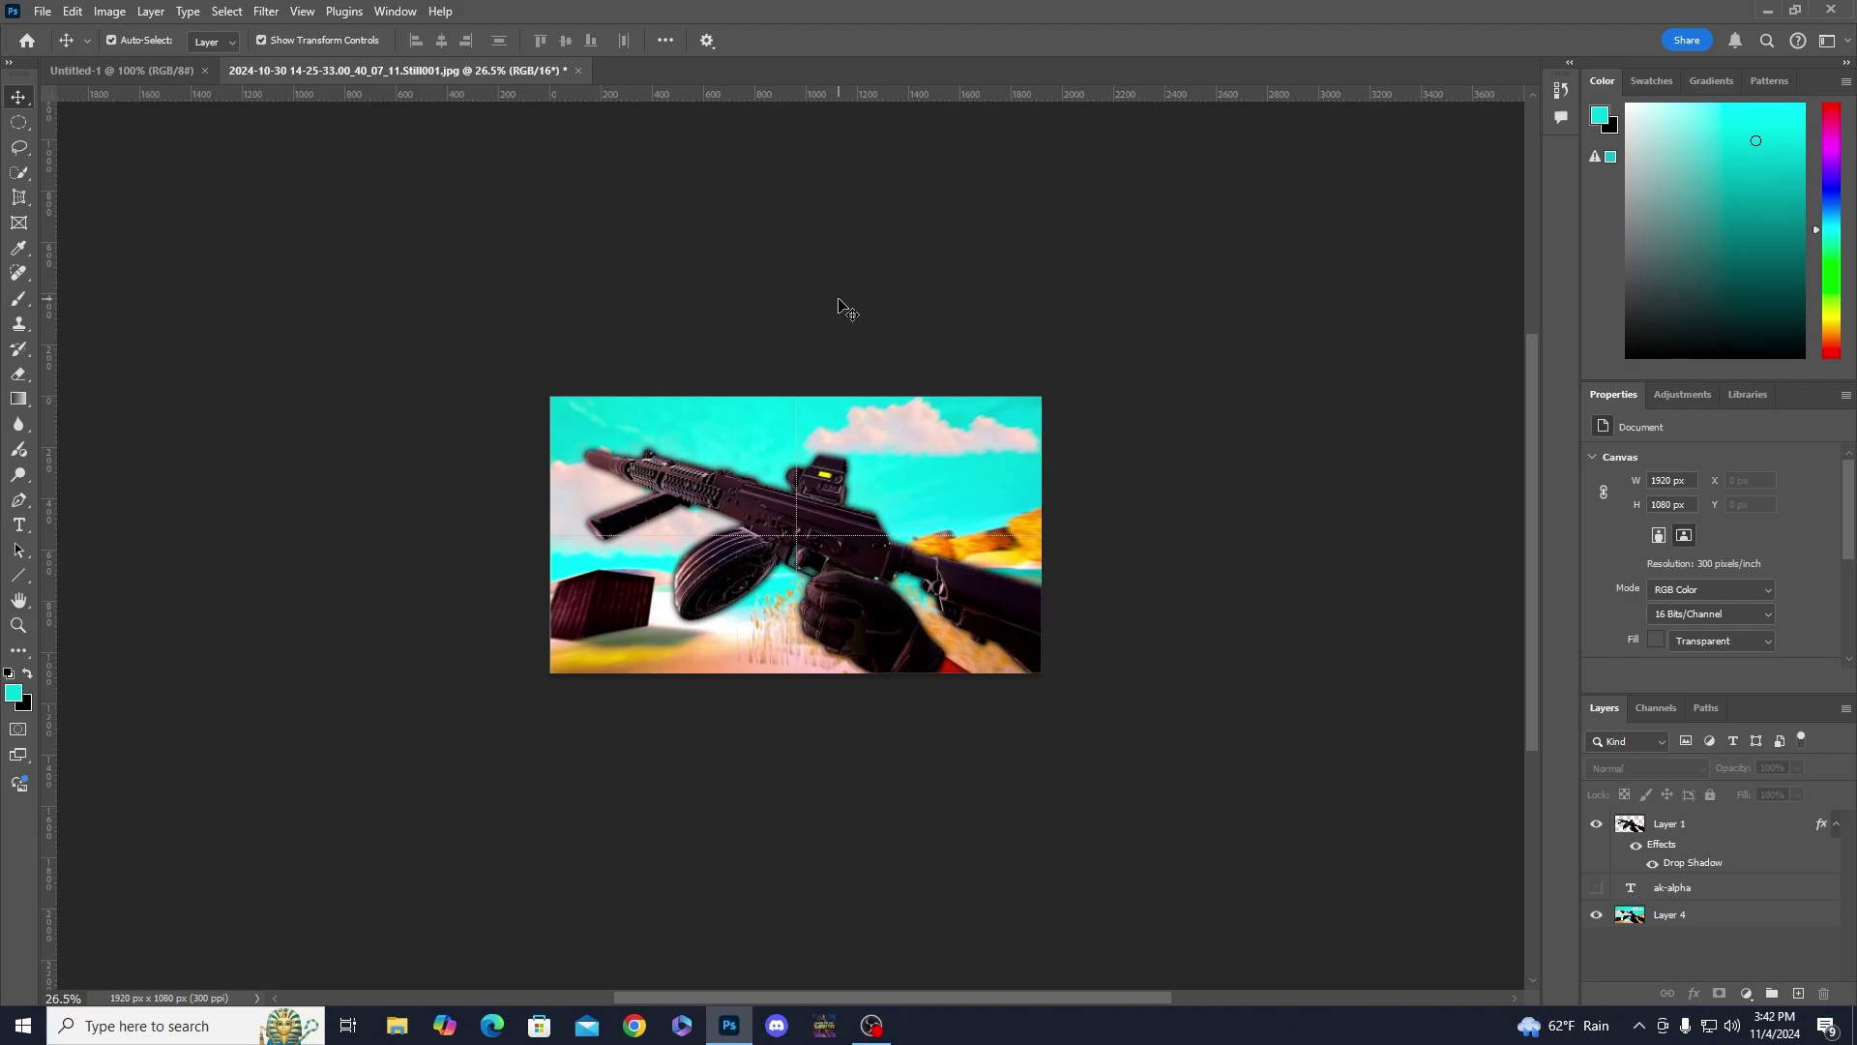
scroll(887, 309, up, 1)
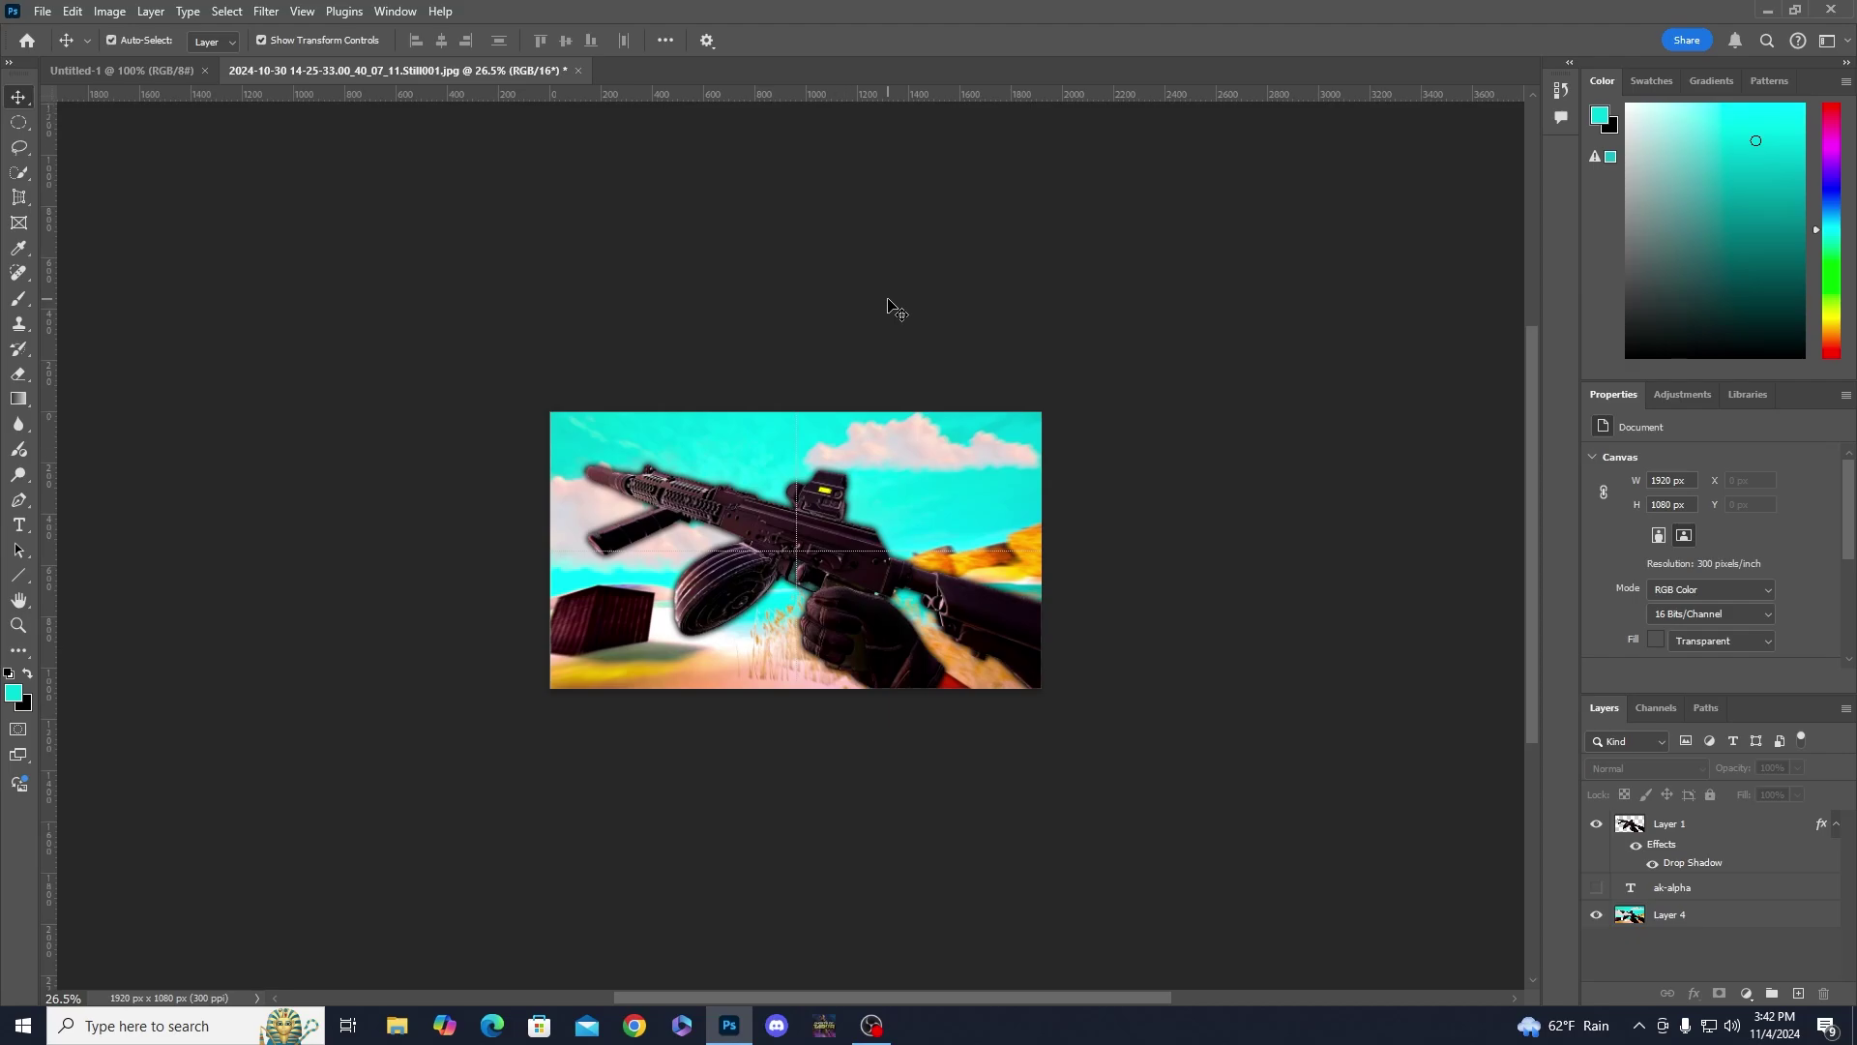